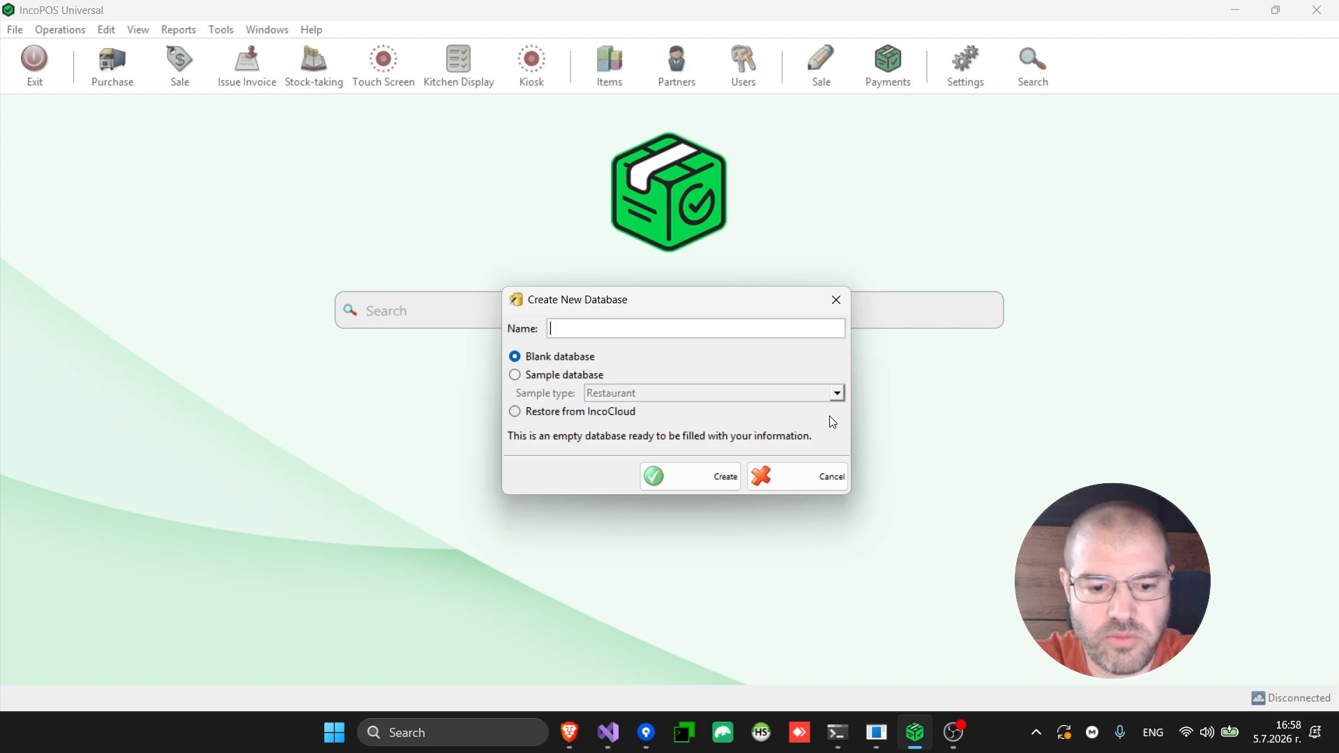
# Create a blank database named 'warehouse'
pyautogui.write('wareho')
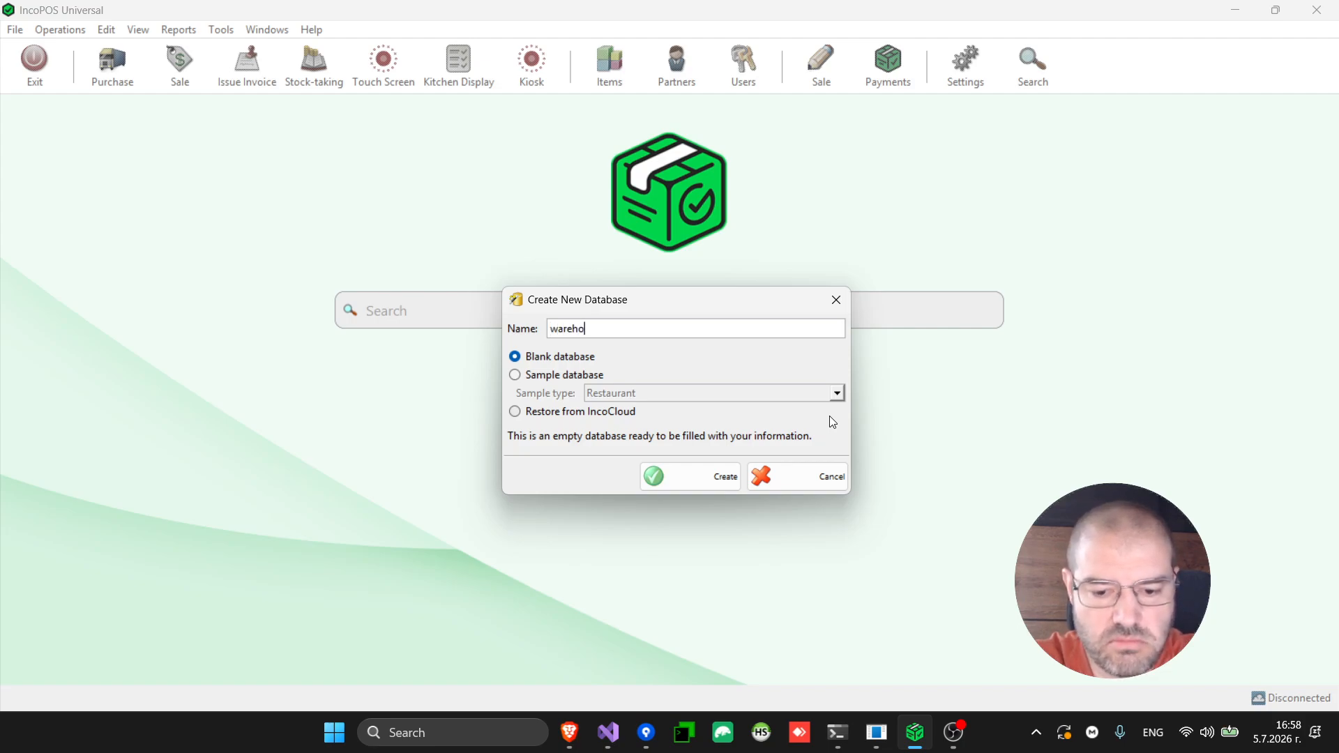
pyautogui.write('use')
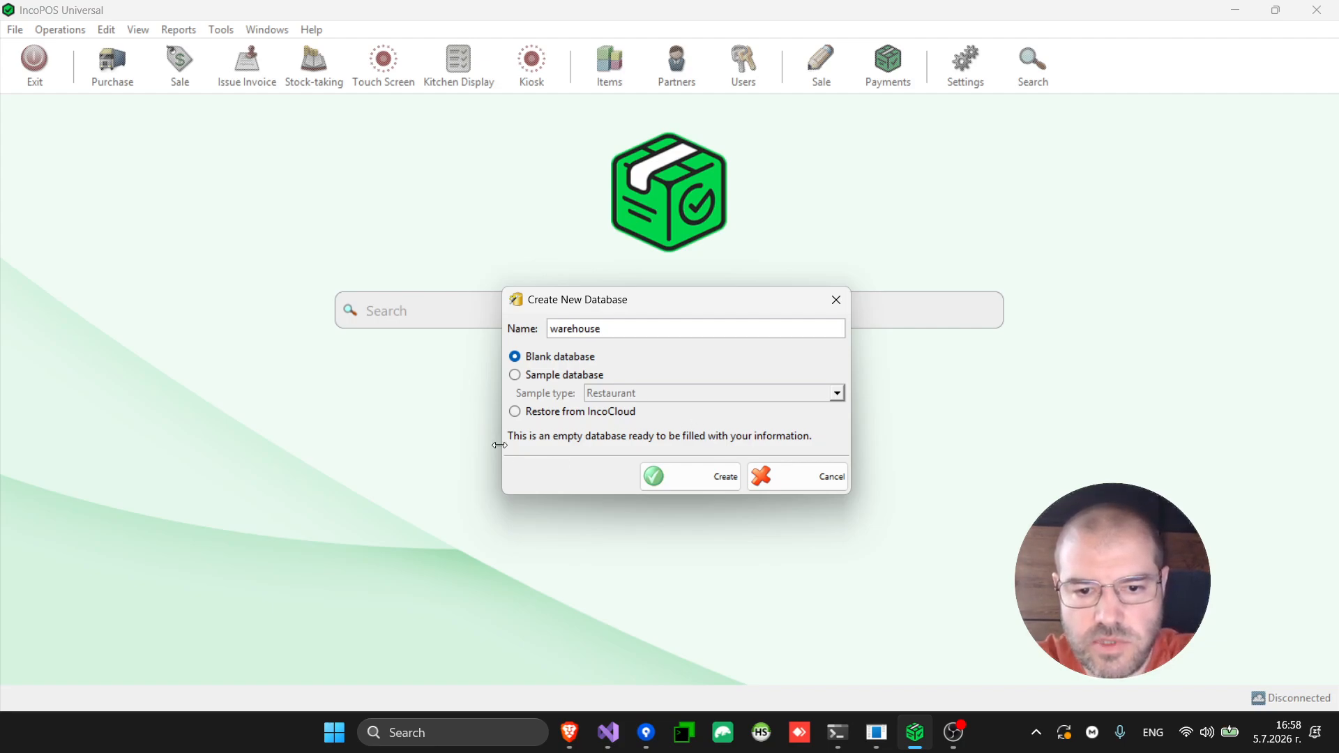
pyautogui.click(711, 480)
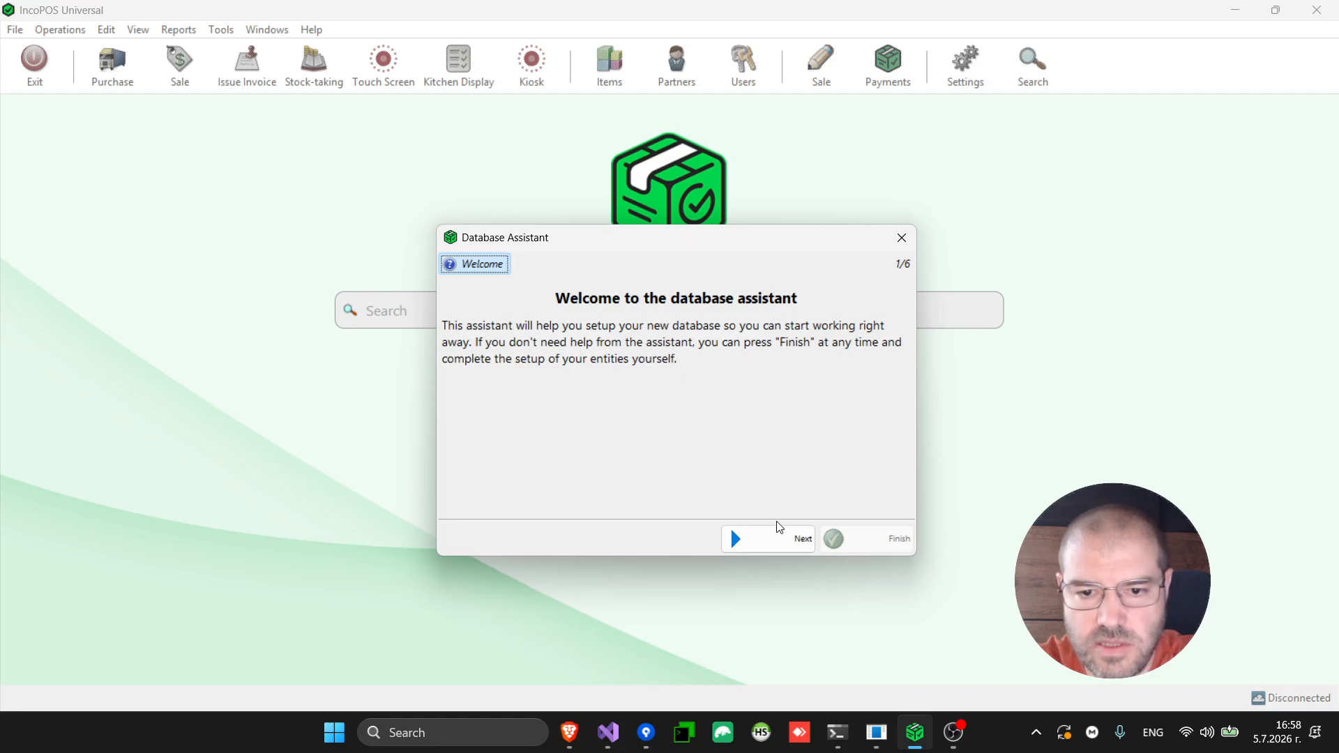
# Choose Warehouse as the business type and Other as the country, reaching the XPSBOOK workstation page
pyautogui.click(793, 541)
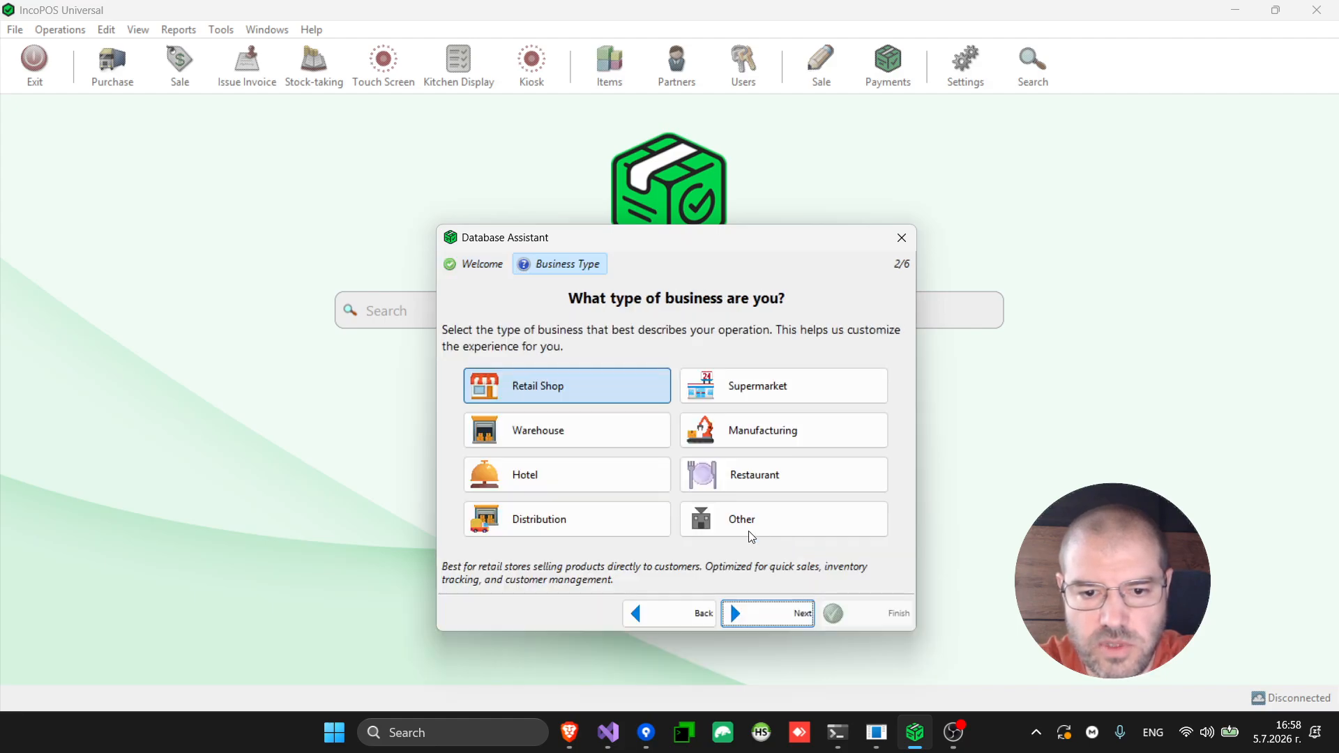
pyautogui.click(573, 444)
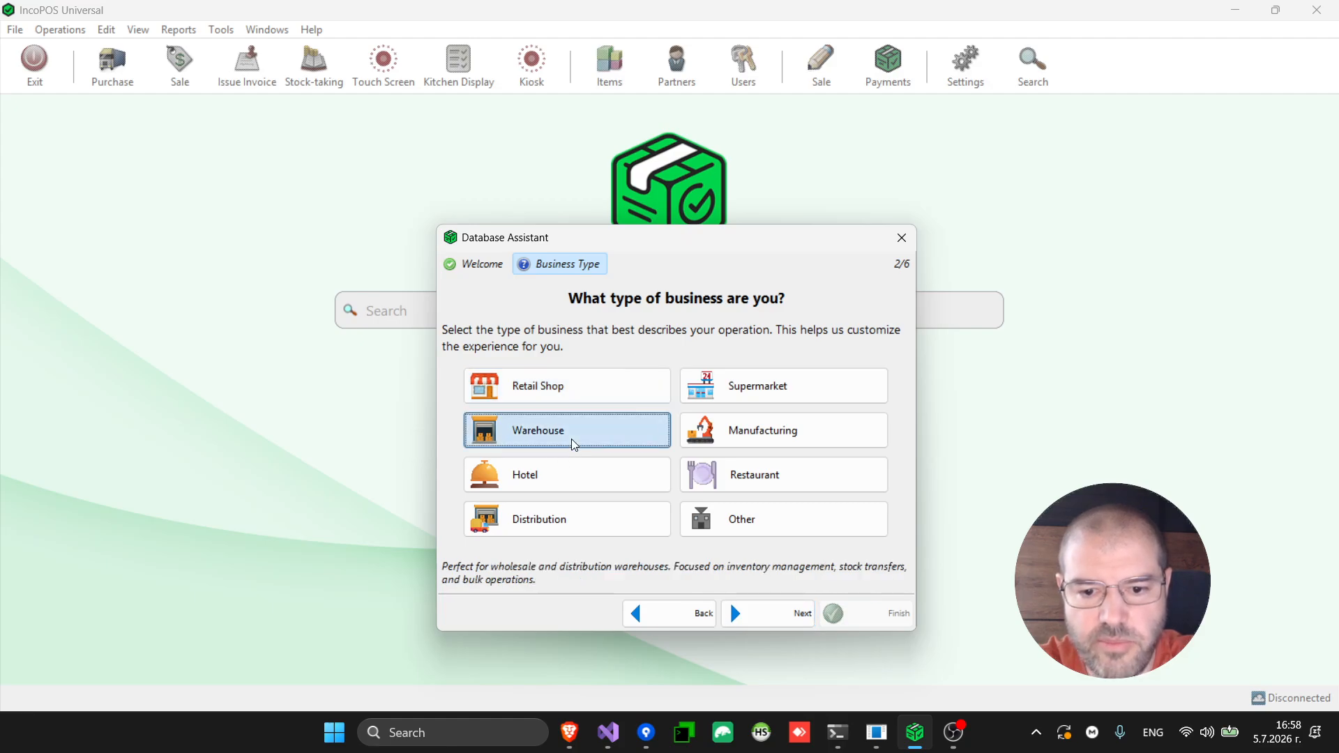
pyautogui.click(770, 621)
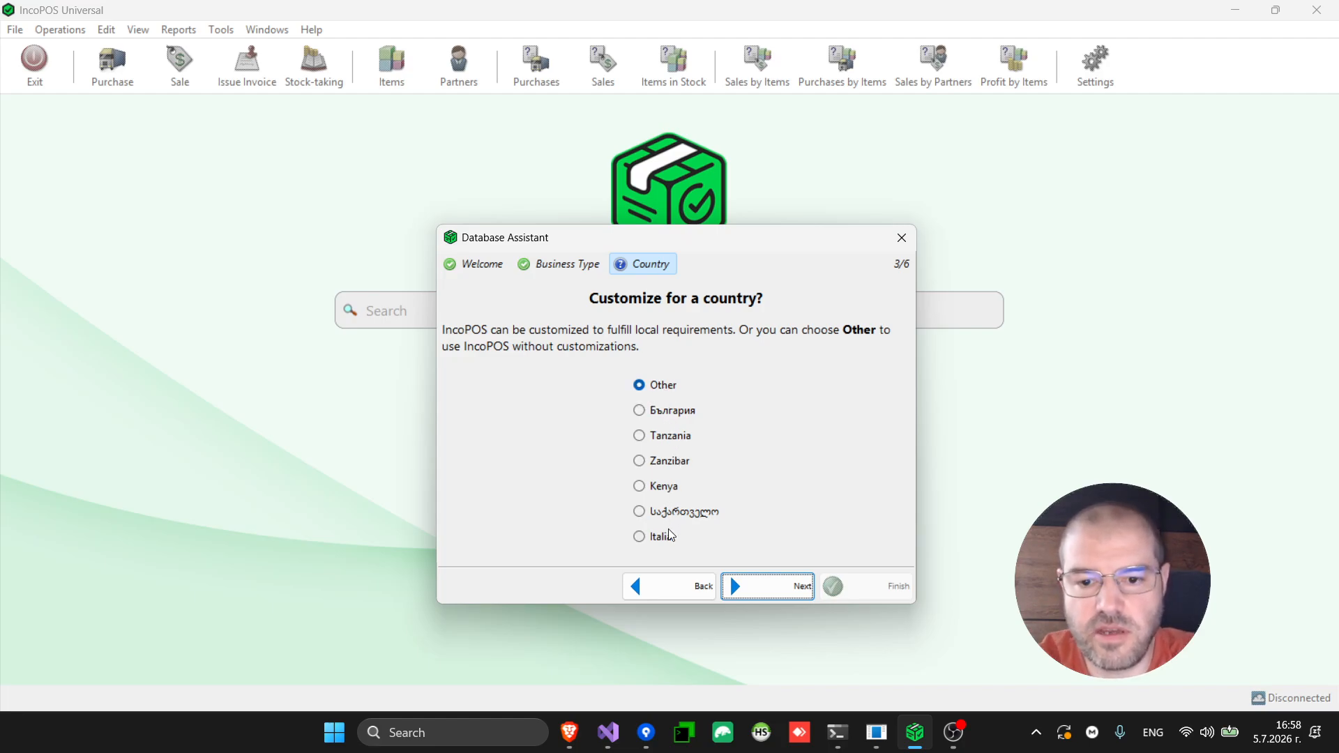
pyautogui.click(793, 584)
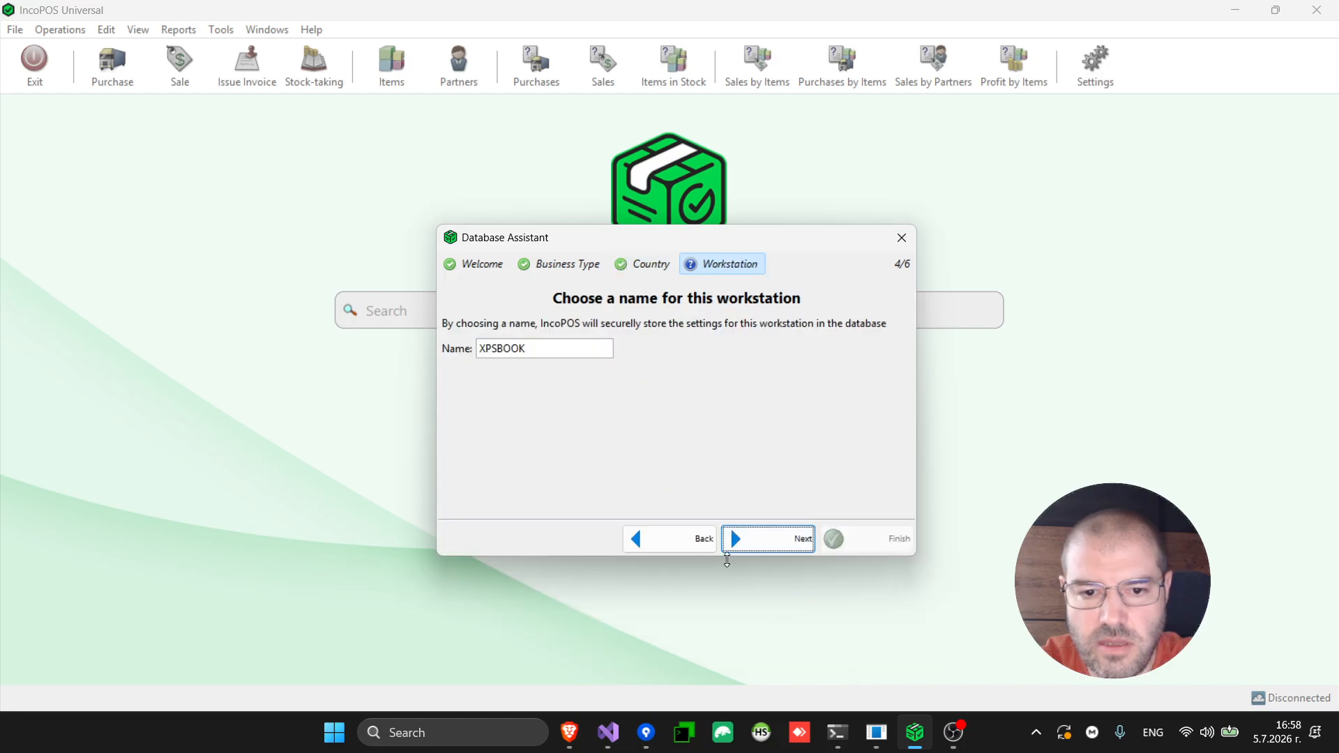
pyautogui.click(540, 347)
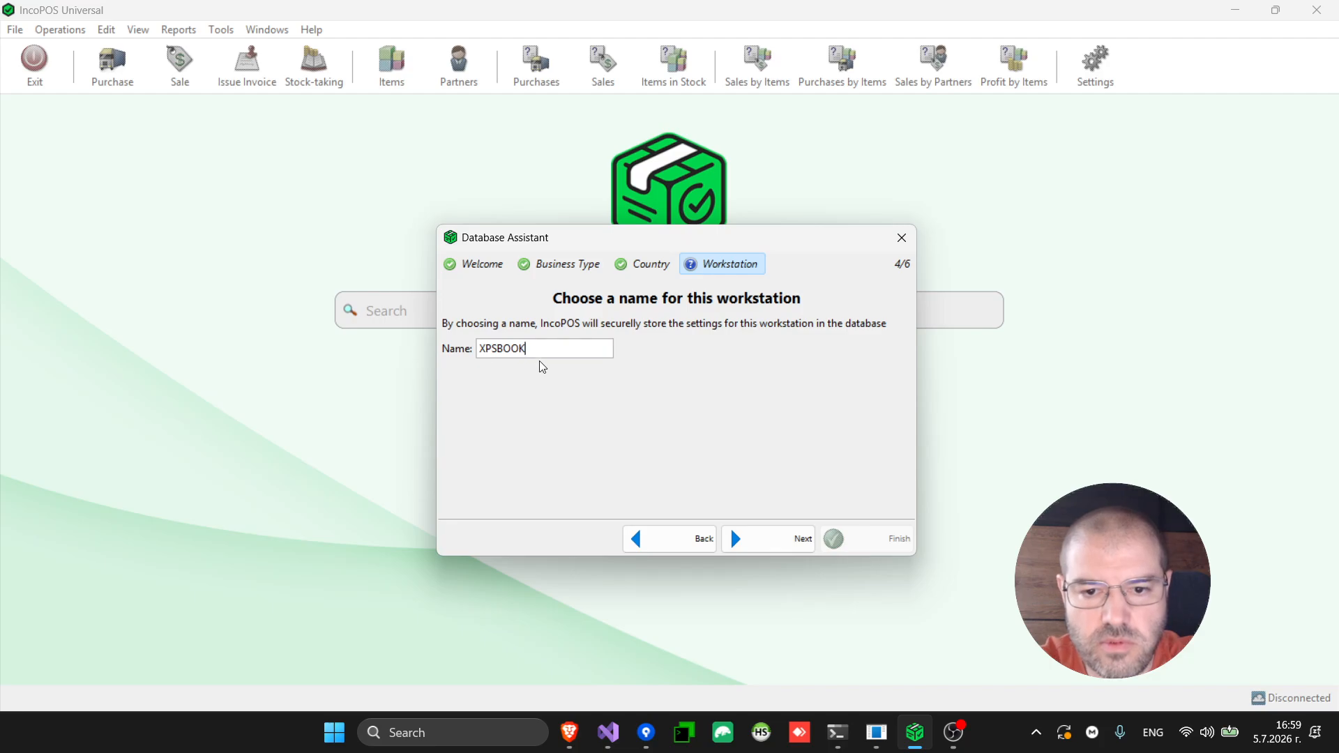
# Keep workstation XPSBOOK and registered VAT at 20% without VAT prices, then finish the assistant
pyautogui.click(781, 548)
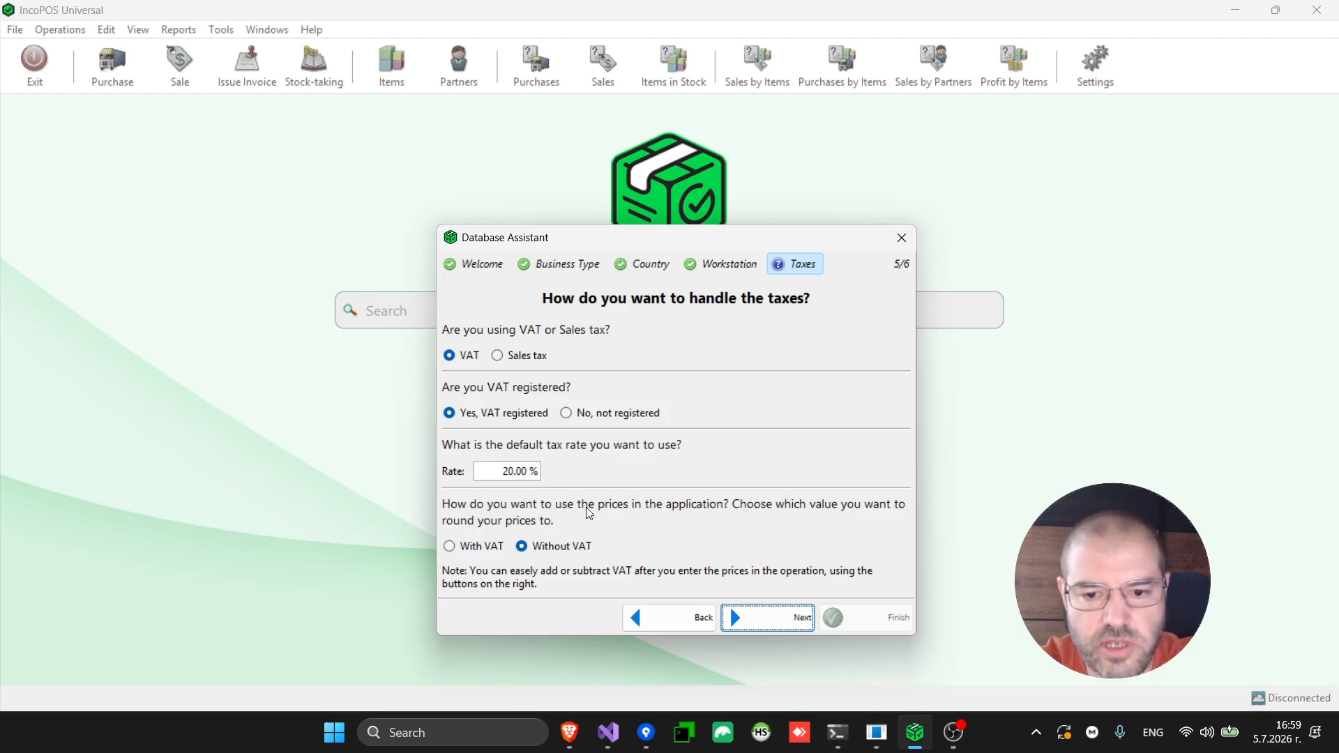
pyautogui.click(778, 623)
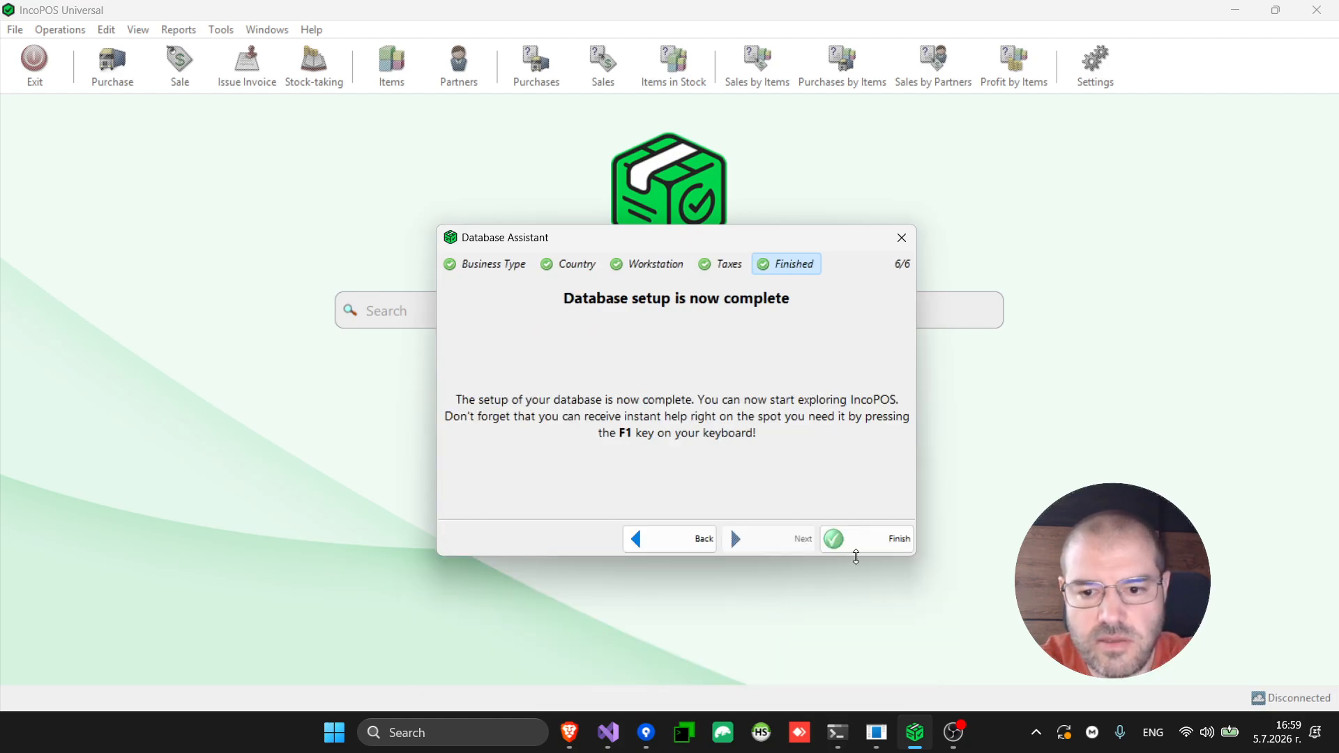
pyautogui.click(885, 542)
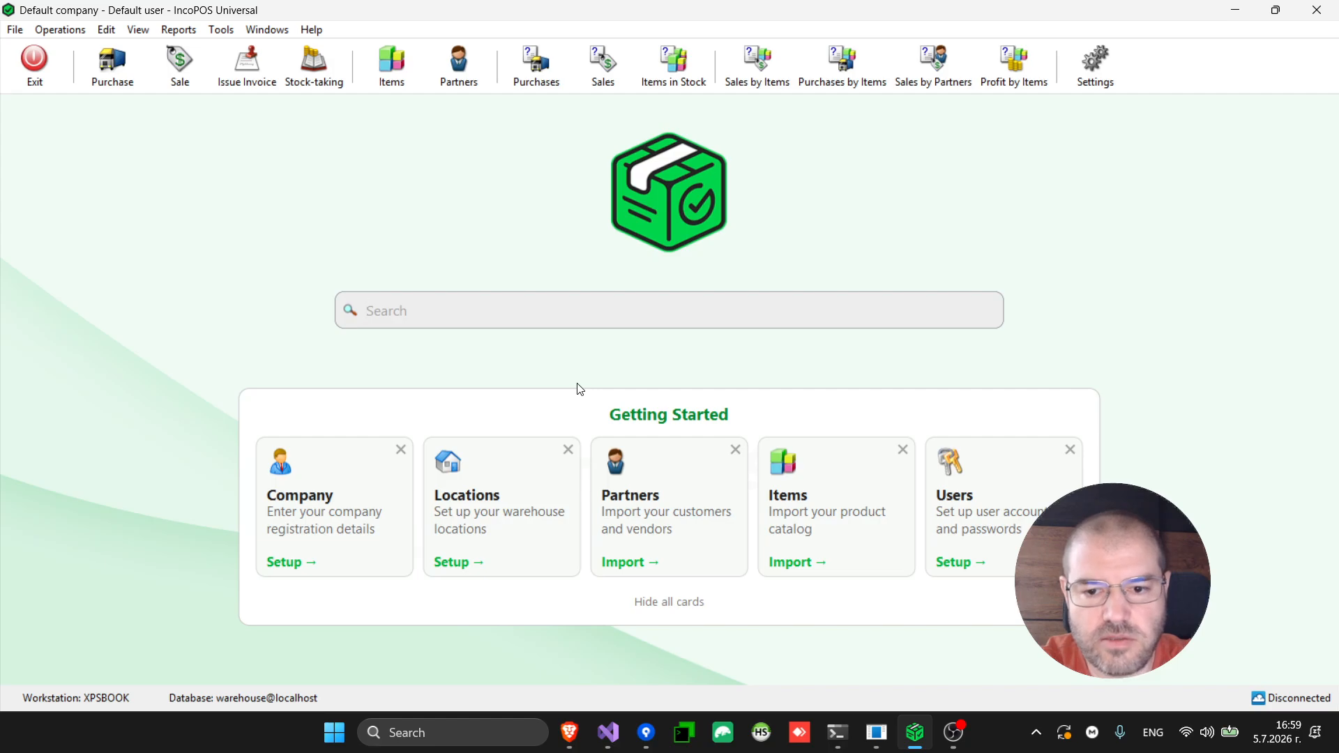
# Set up multiple stores with the count at 2 and save Warehouse 1 and Warehouse 2
pyautogui.click(511, 495)
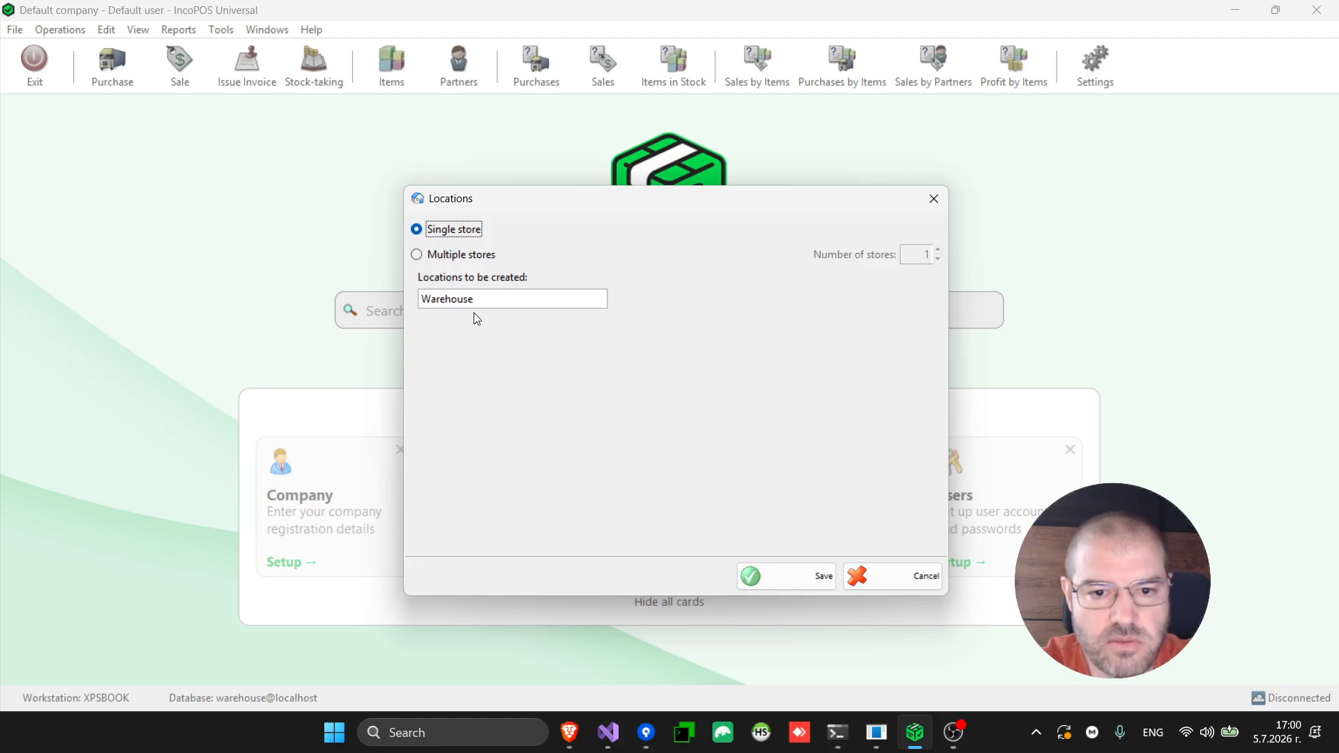
pyautogui.click(483, 259)
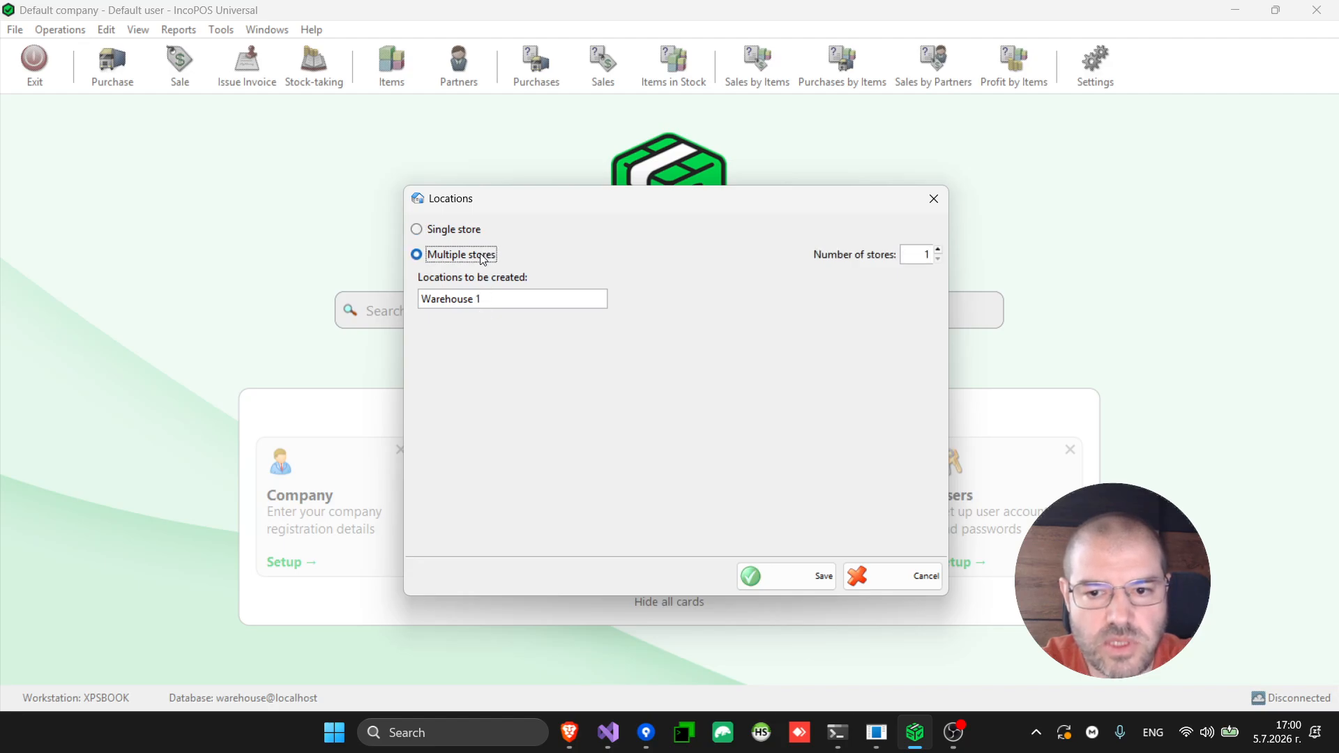
pyautogui.click(939, 252)
pyautogui.click(938, 253)
pyautogui.click(939, 252)
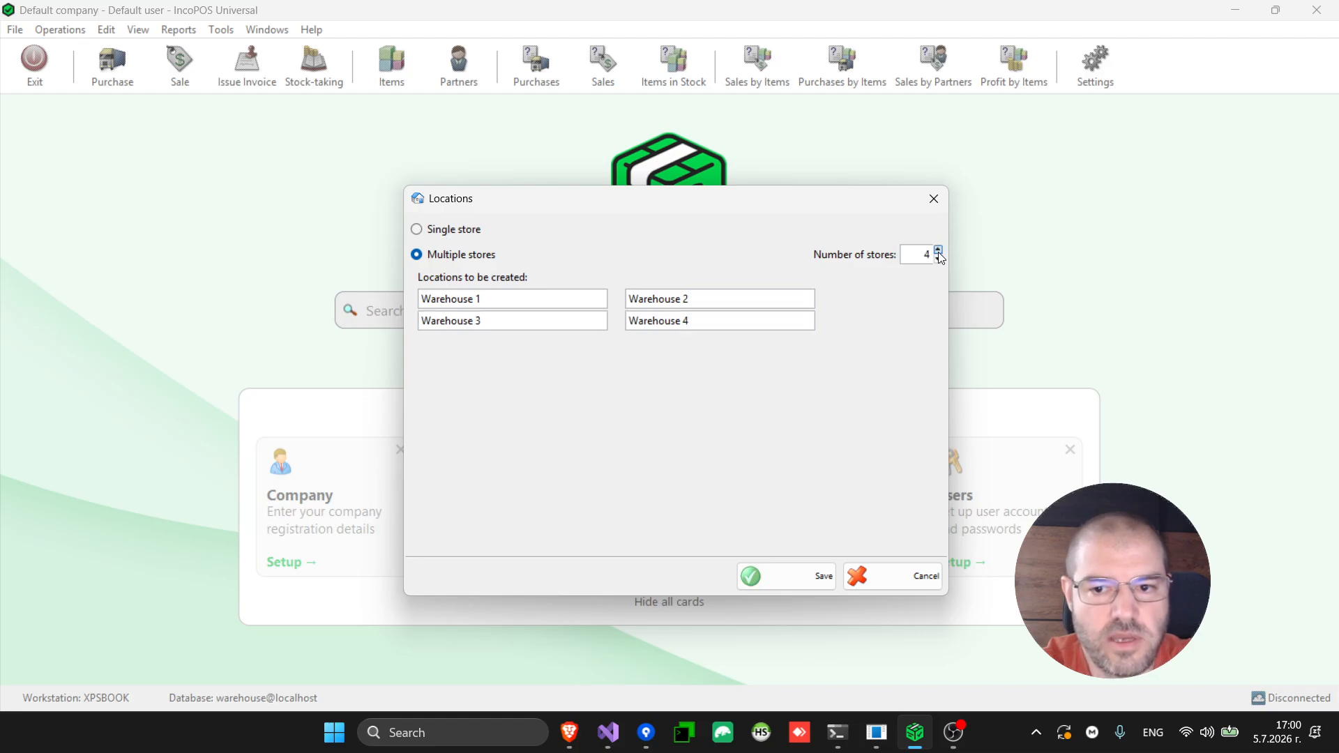
pyautogui.click(463, 232)
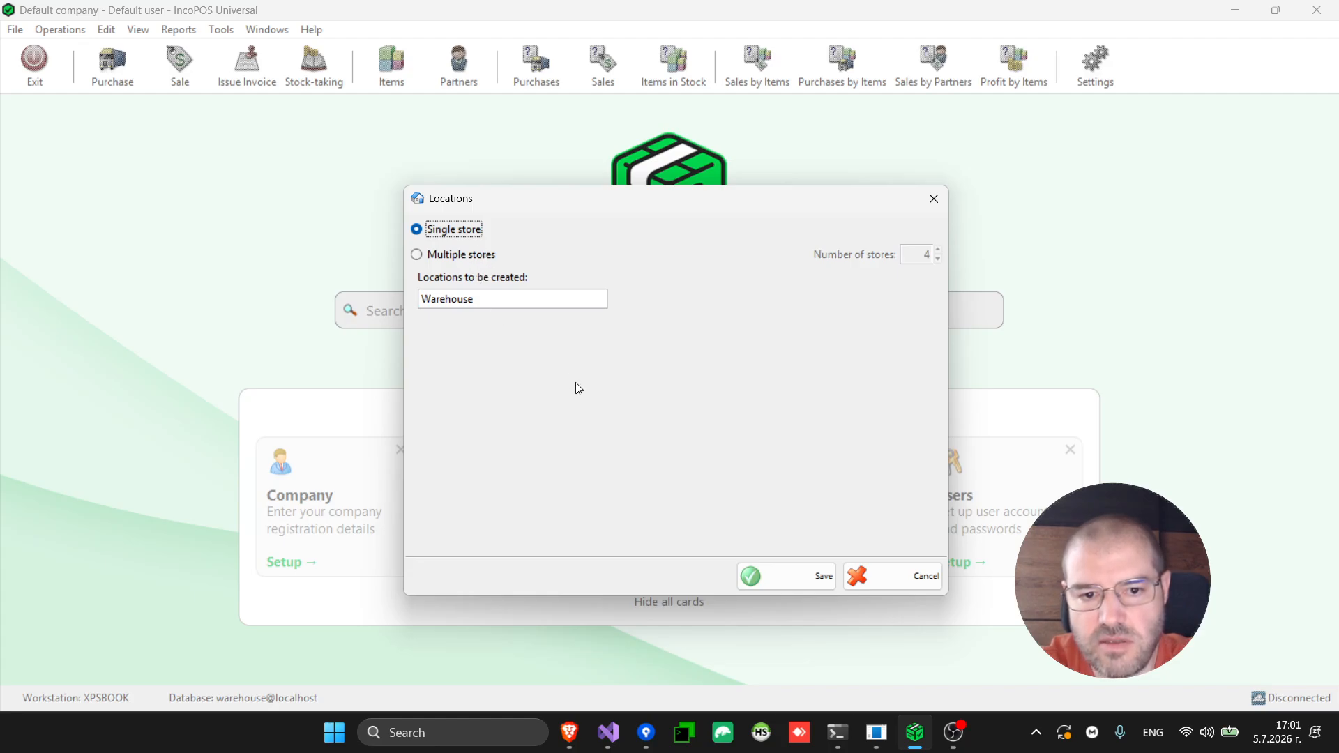
pyautogui.click(477, 254)
pyautogui.click(937, 259)
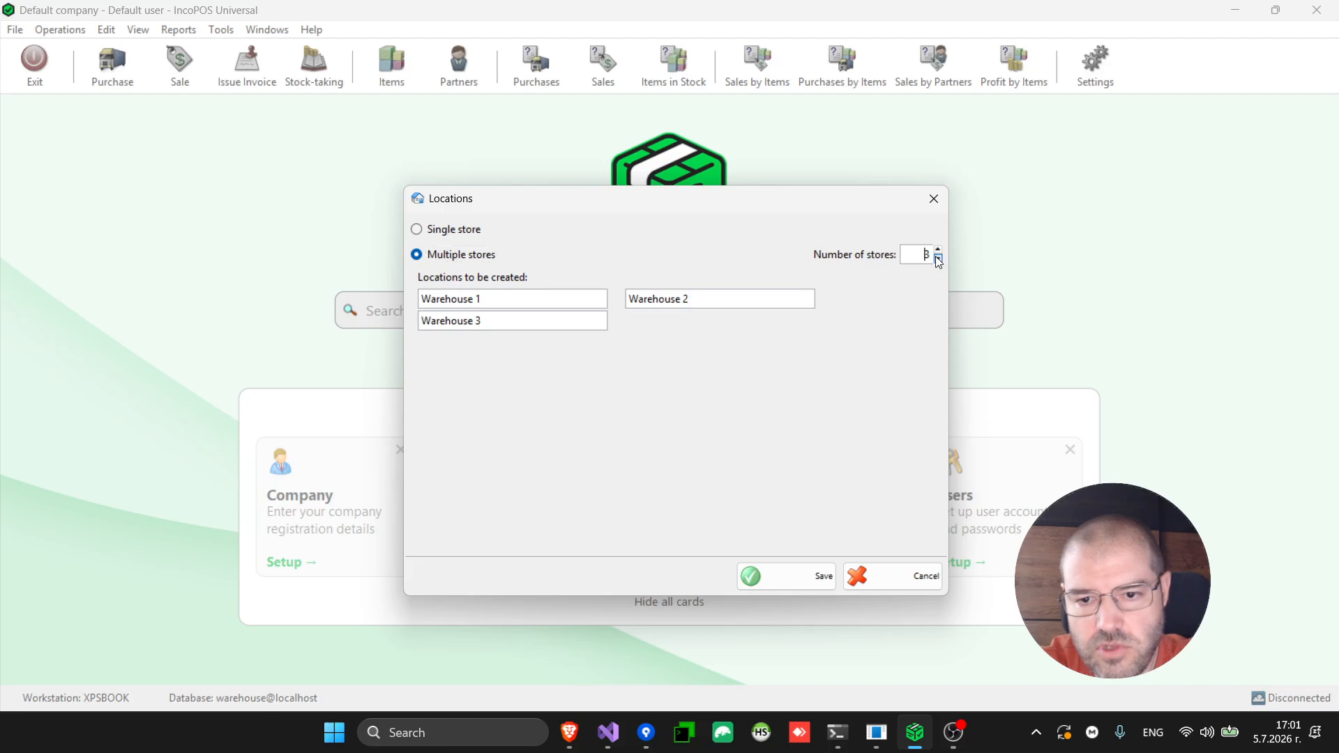
pyautogui.click(938, 260)
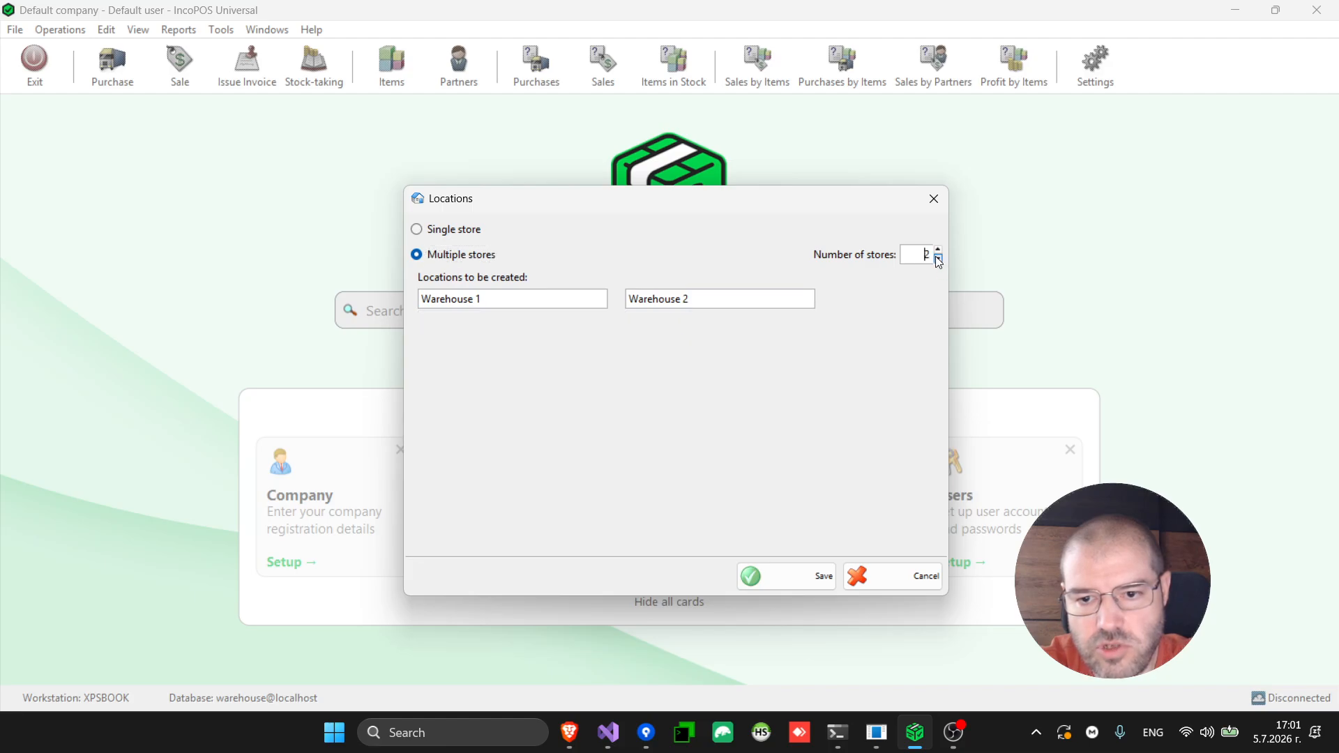
pyautogui.click(805, 583)
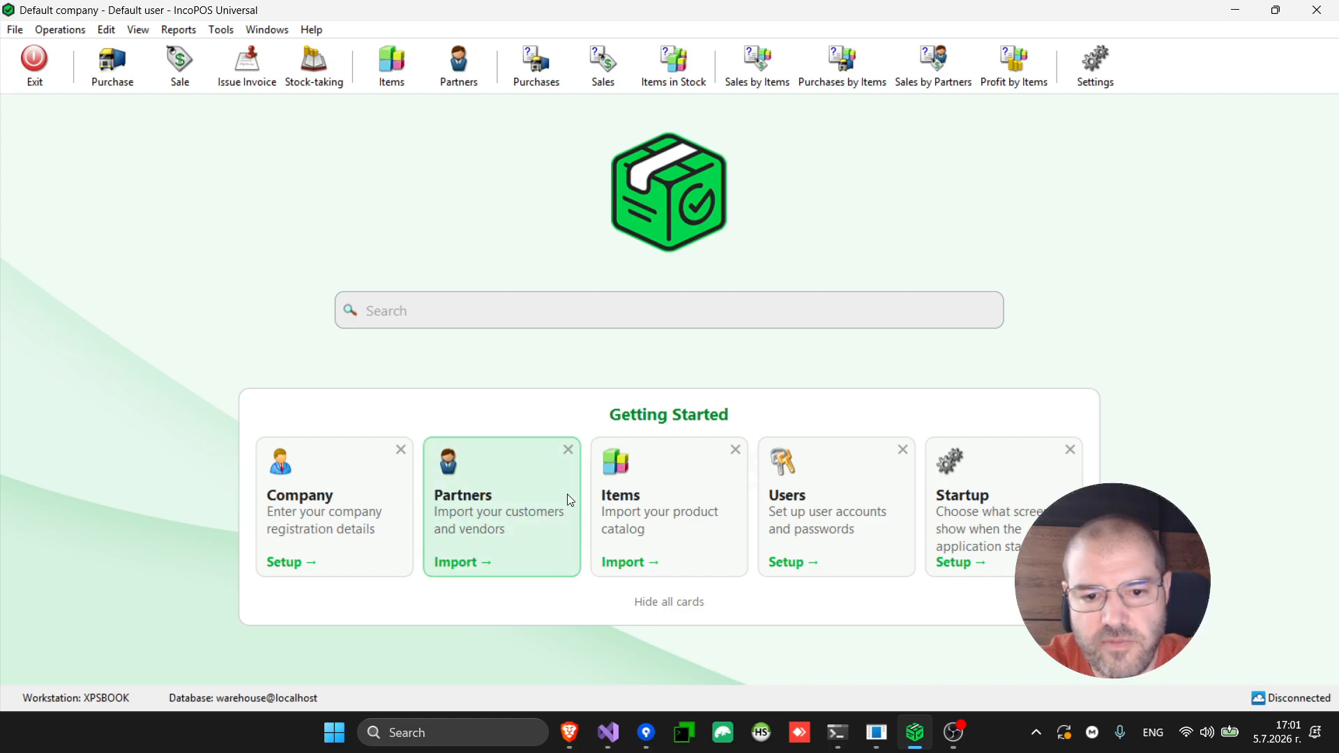
# Skip the item catalog import, dismiss the Items card, and bring up the Users setup
pyautogui.click(675, 516)
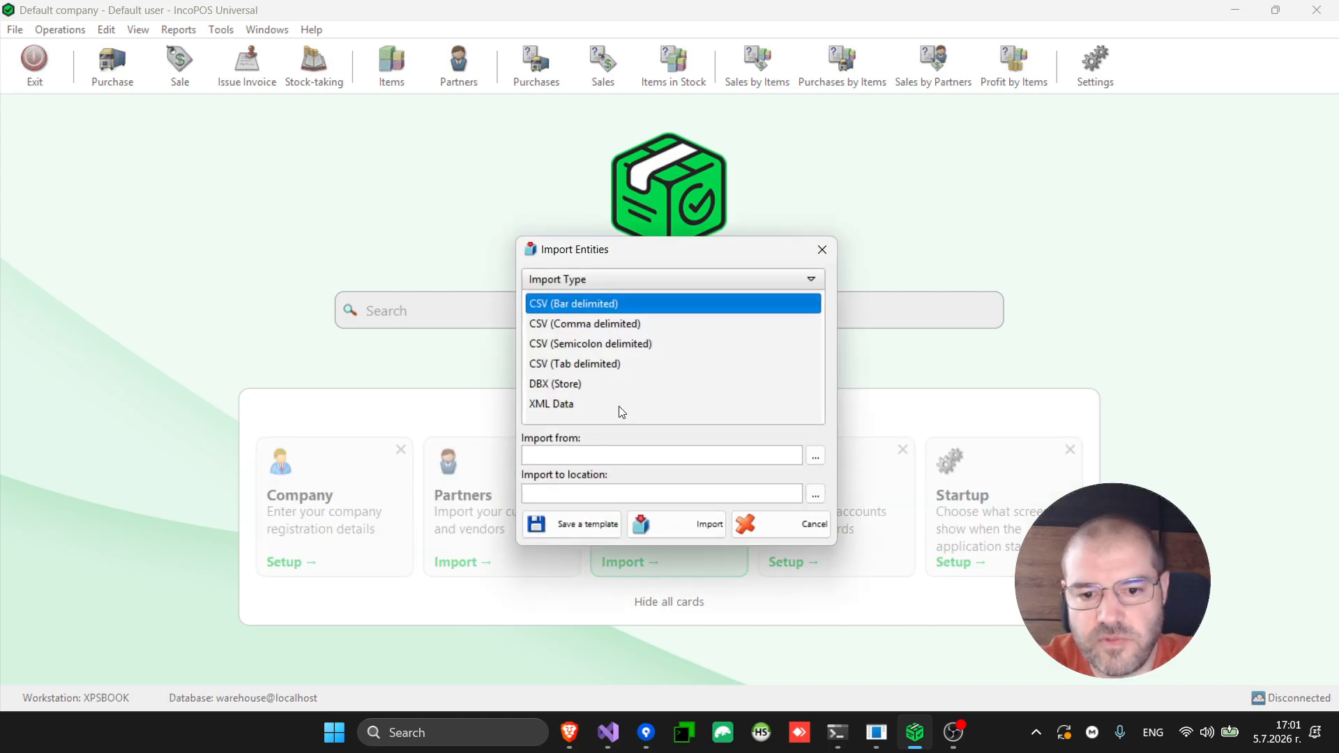
pyautogui.click(809, 528)
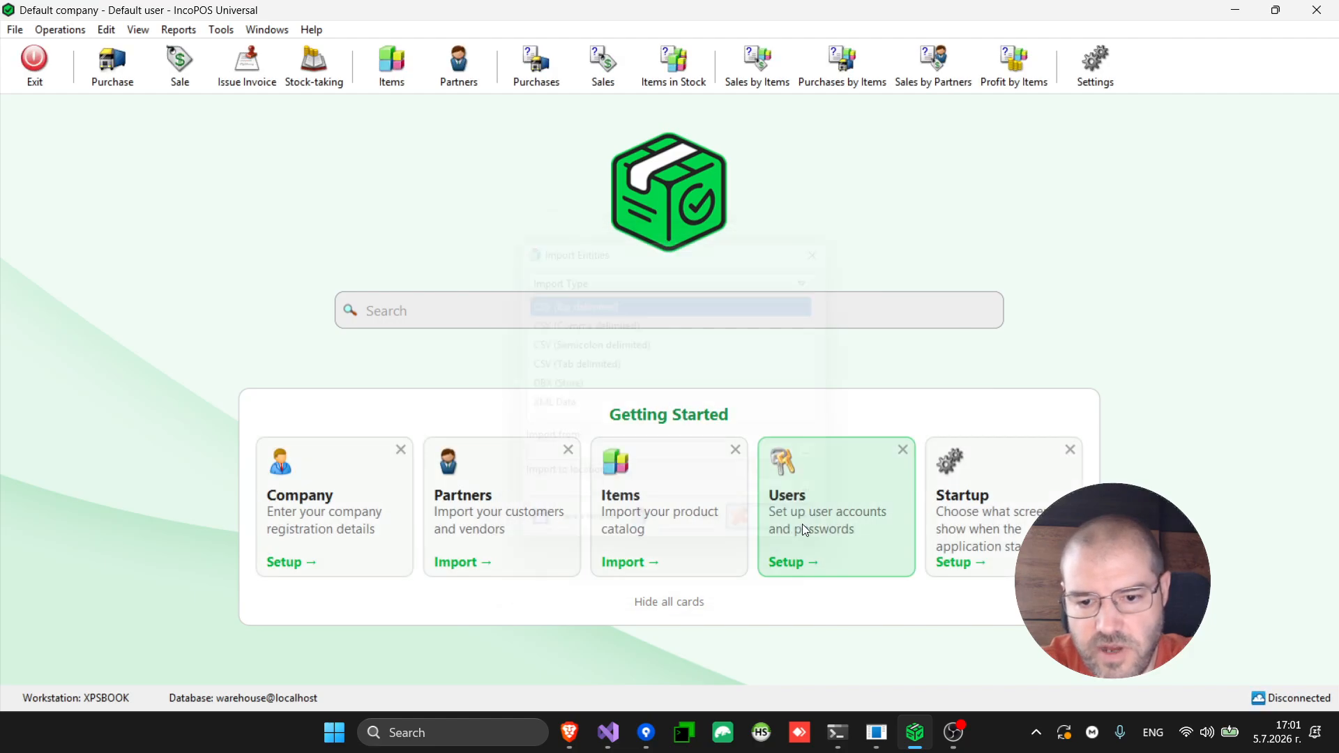
pyautogui.click(736, 450)
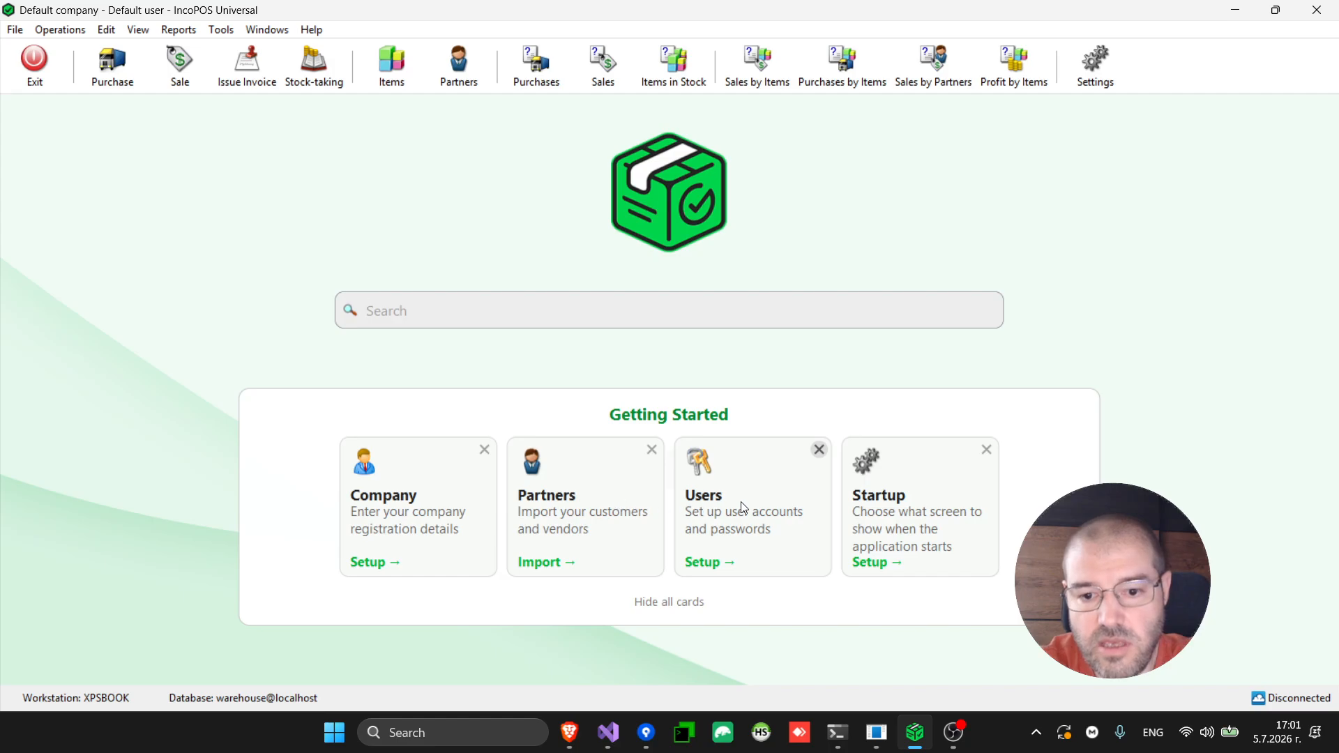
pyautogui.click(765, 532)
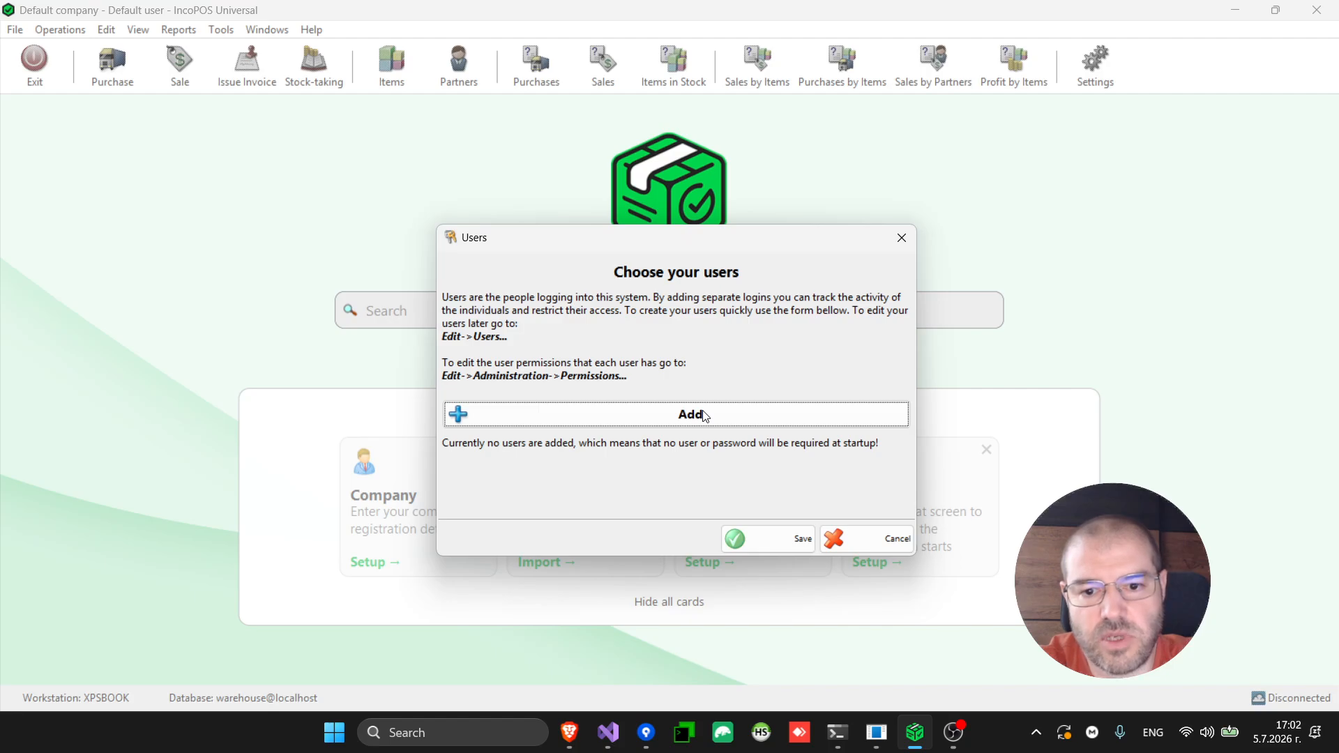
# Add a user named Owner with an empty password and confirmation
pyautogui.click(709, 418)
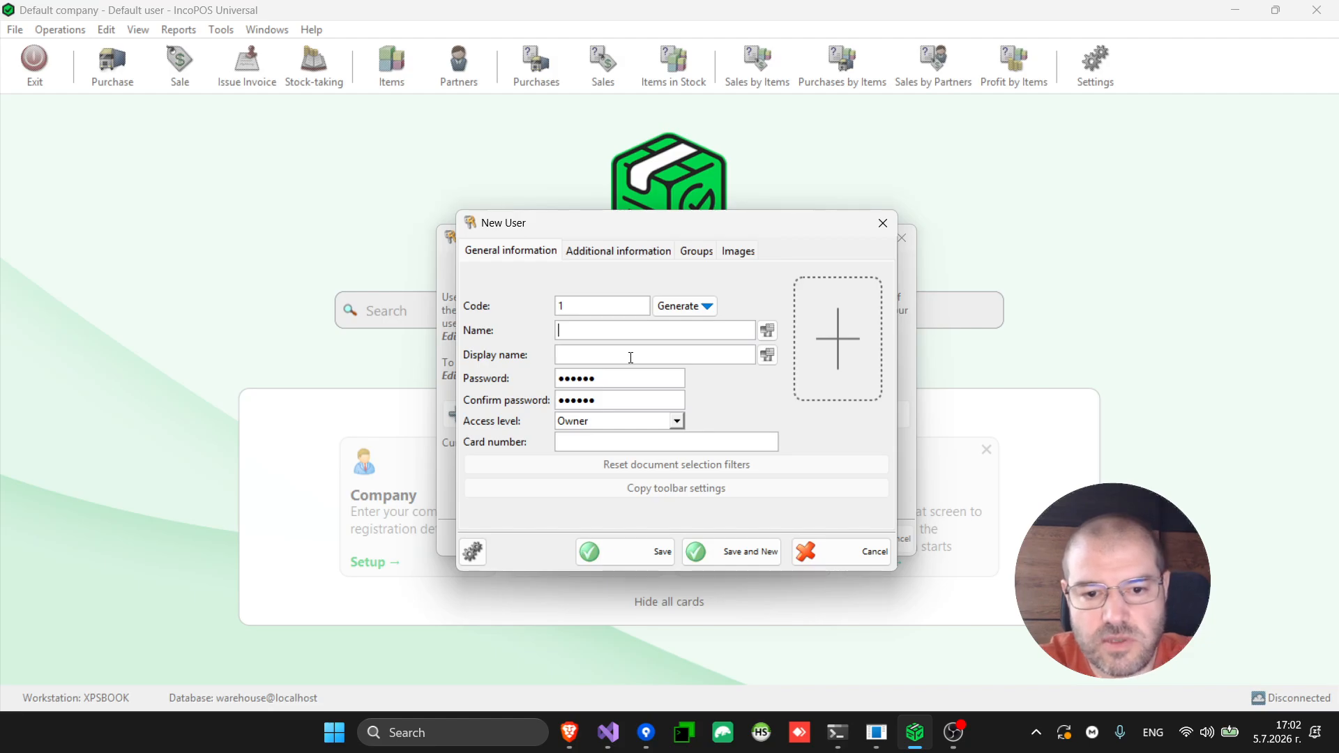
pyautogui.write('Ow')
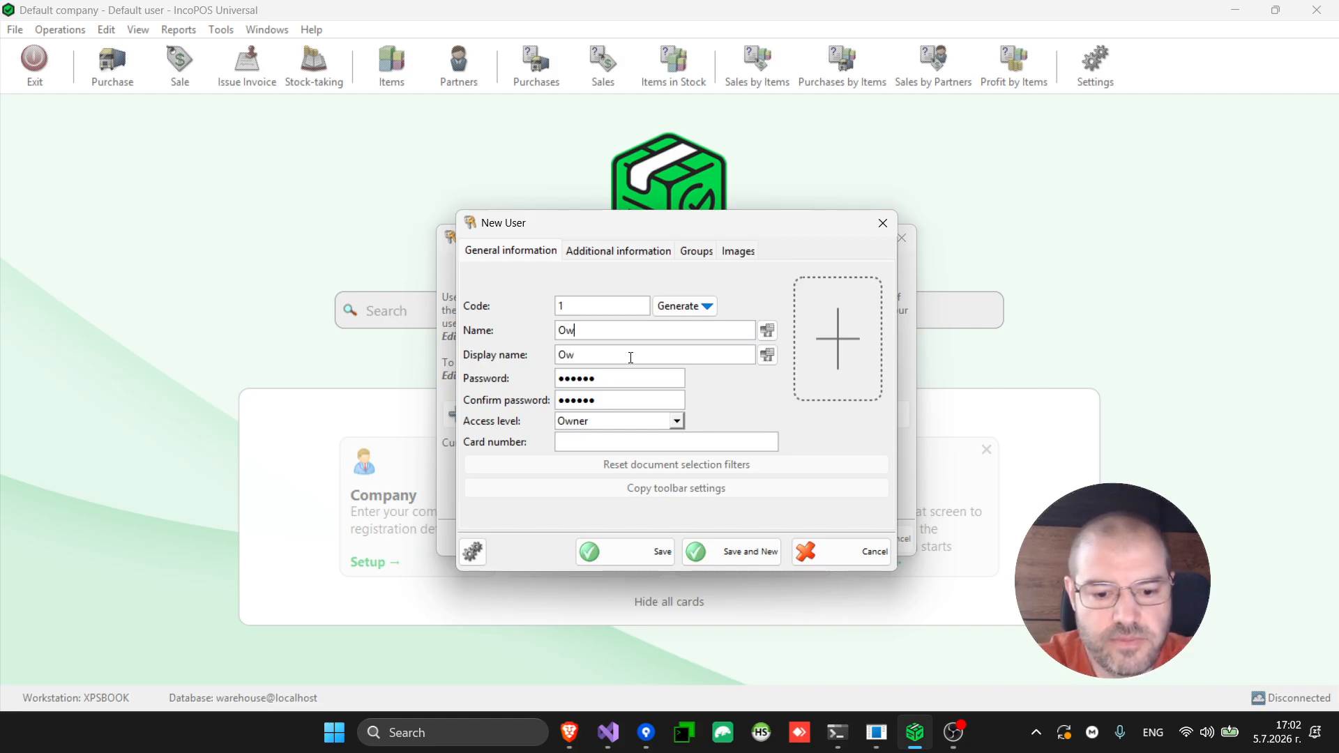
pyautogui.write('ner')
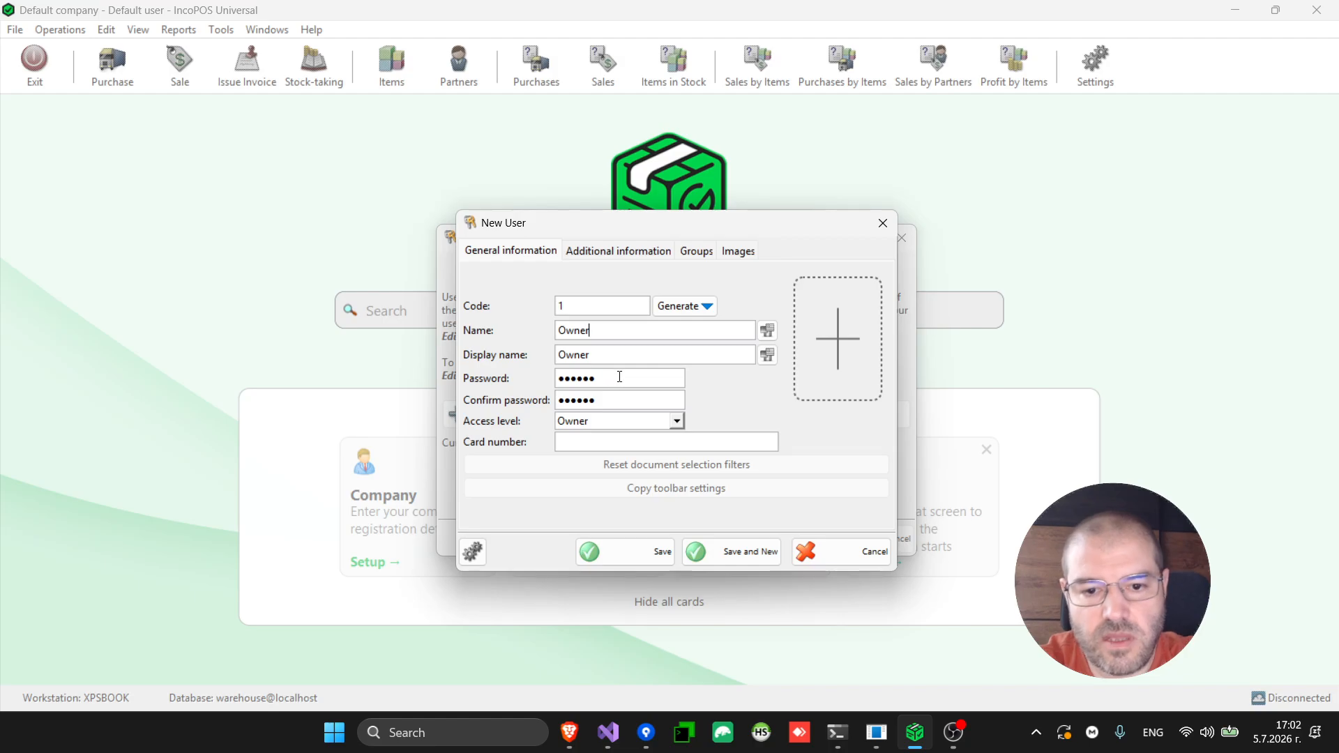
pyautogui.press('Tab')
pyautogui.press('Tab')
pyautogui.press('BackSpace')
pyautogui.press('Tab')
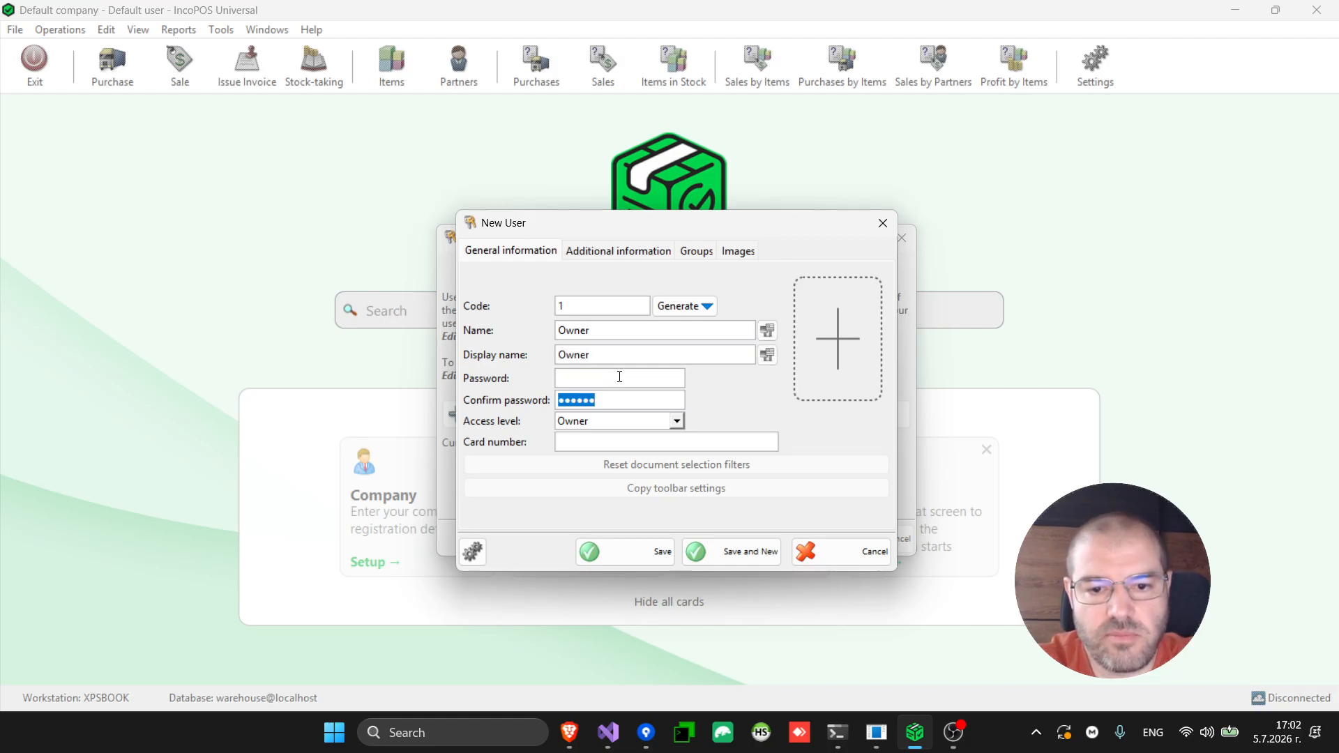
pyautogui.press('BackSpace')
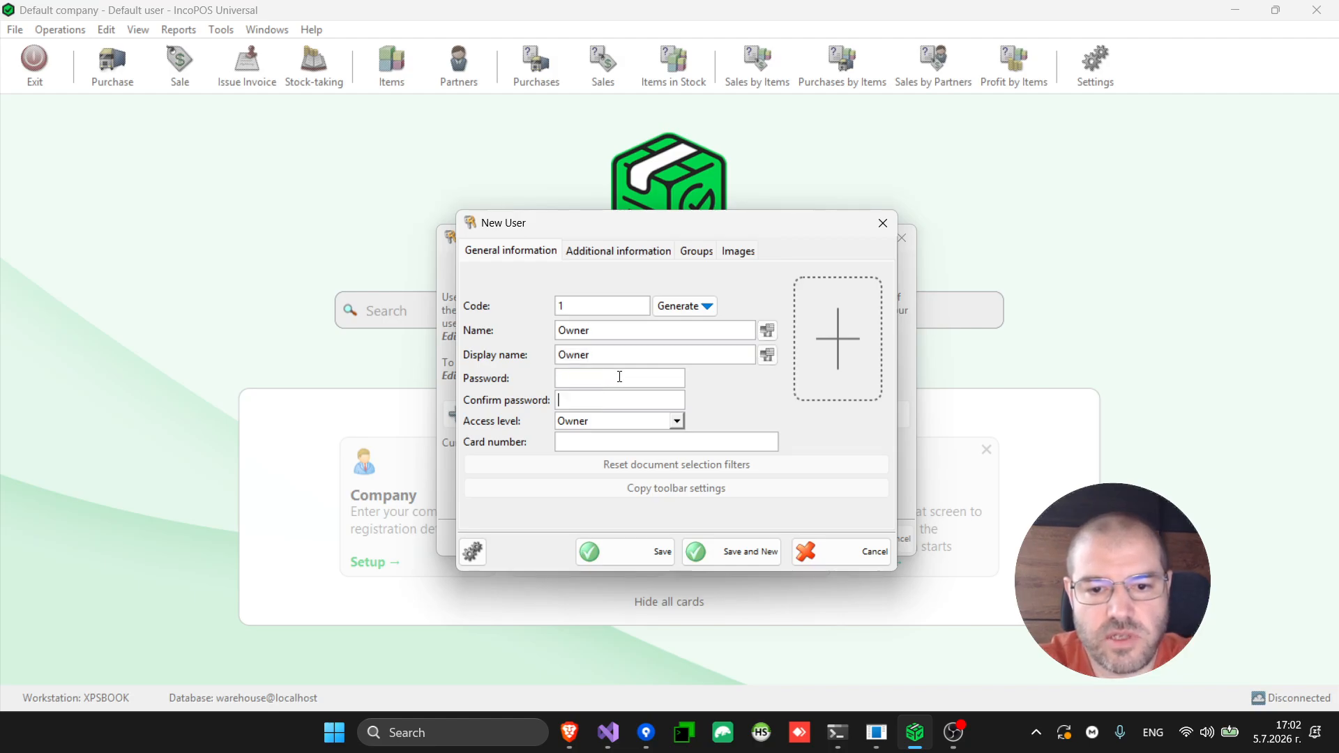
pyautogui.click(643, 551)
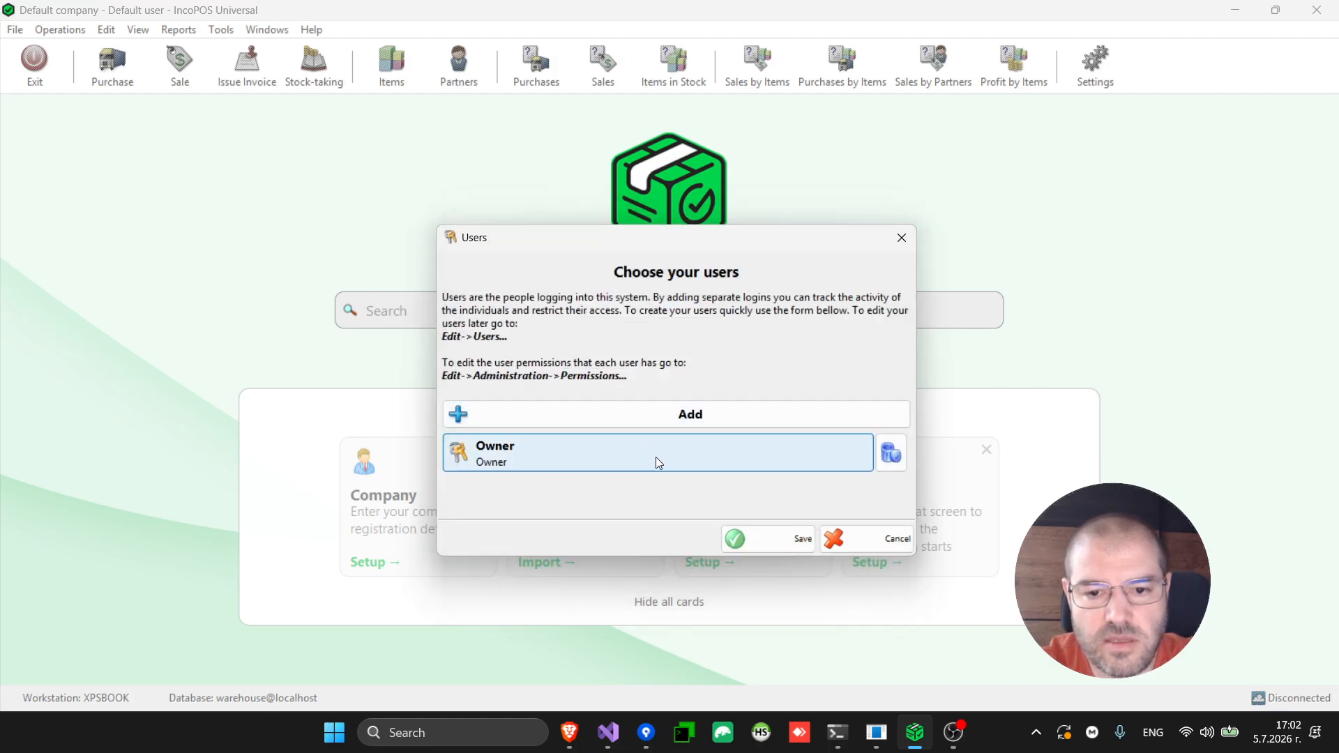
# Add an Operator user with no password and save the users list
pyautogui.click(688, 414)
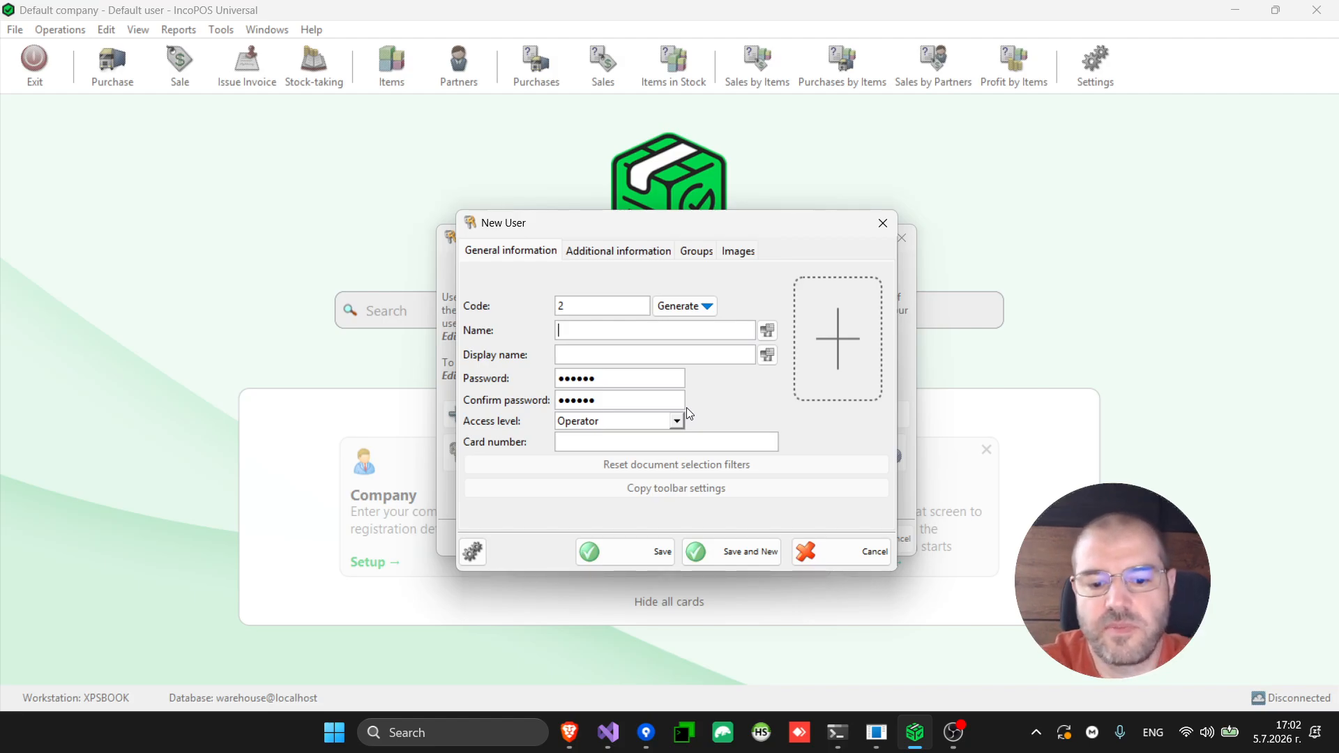
pyautogui.write('Opera')
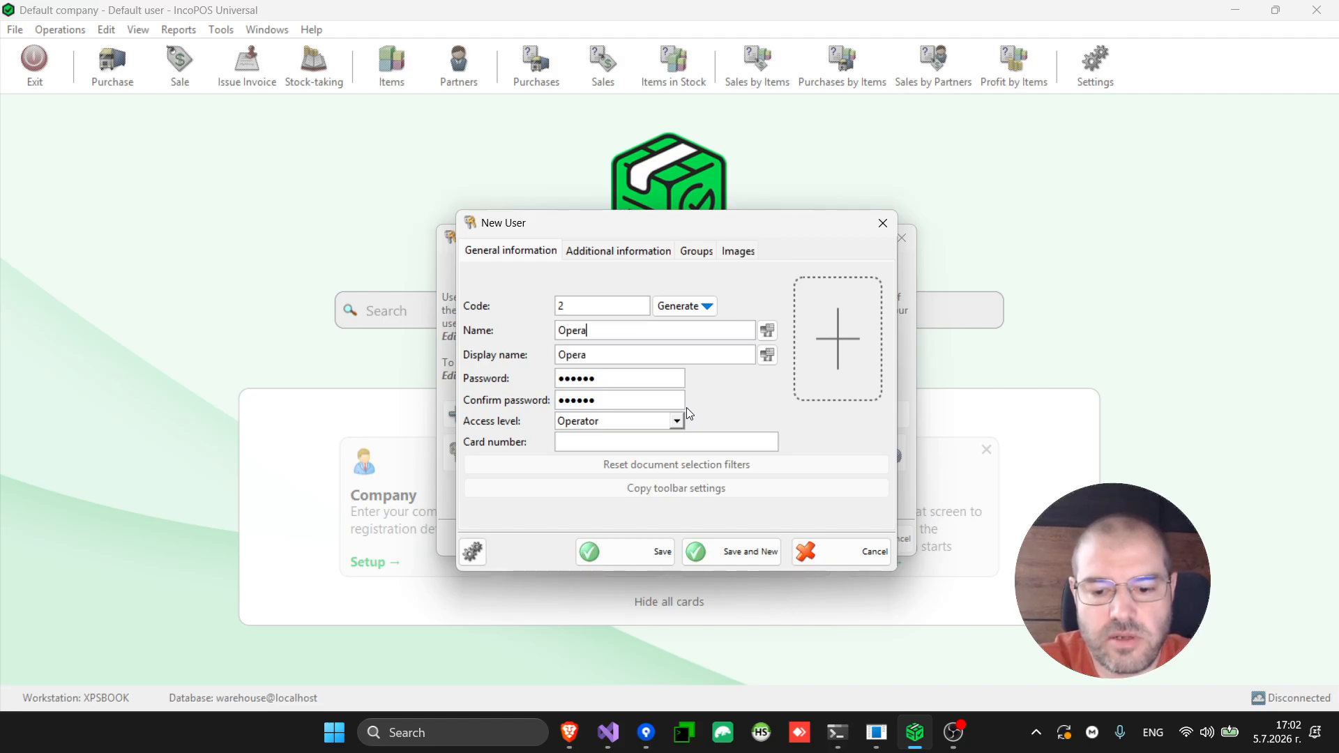
pyautogui.write('tor')
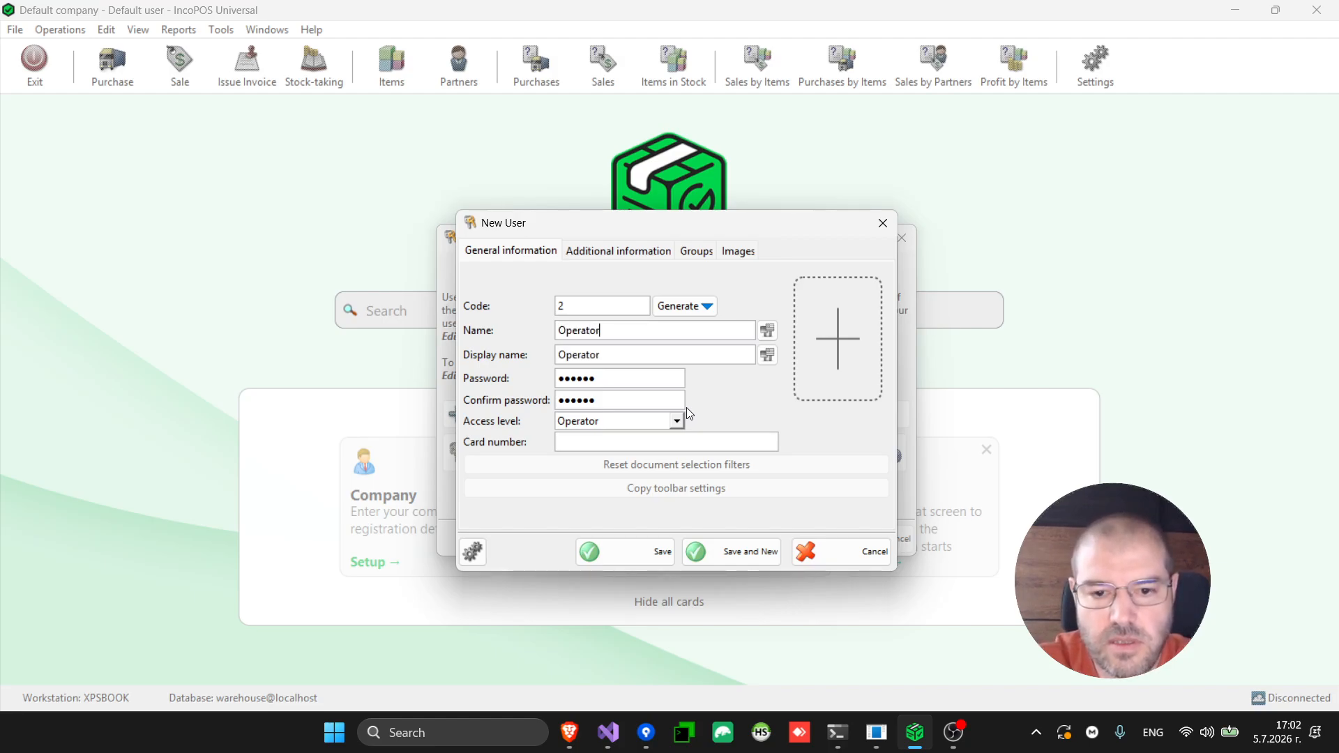
pyautogui.press('Tab')
pyautogui.press('Tab')
pyautogui.press('Tab')
pyautogui.press('Tab')
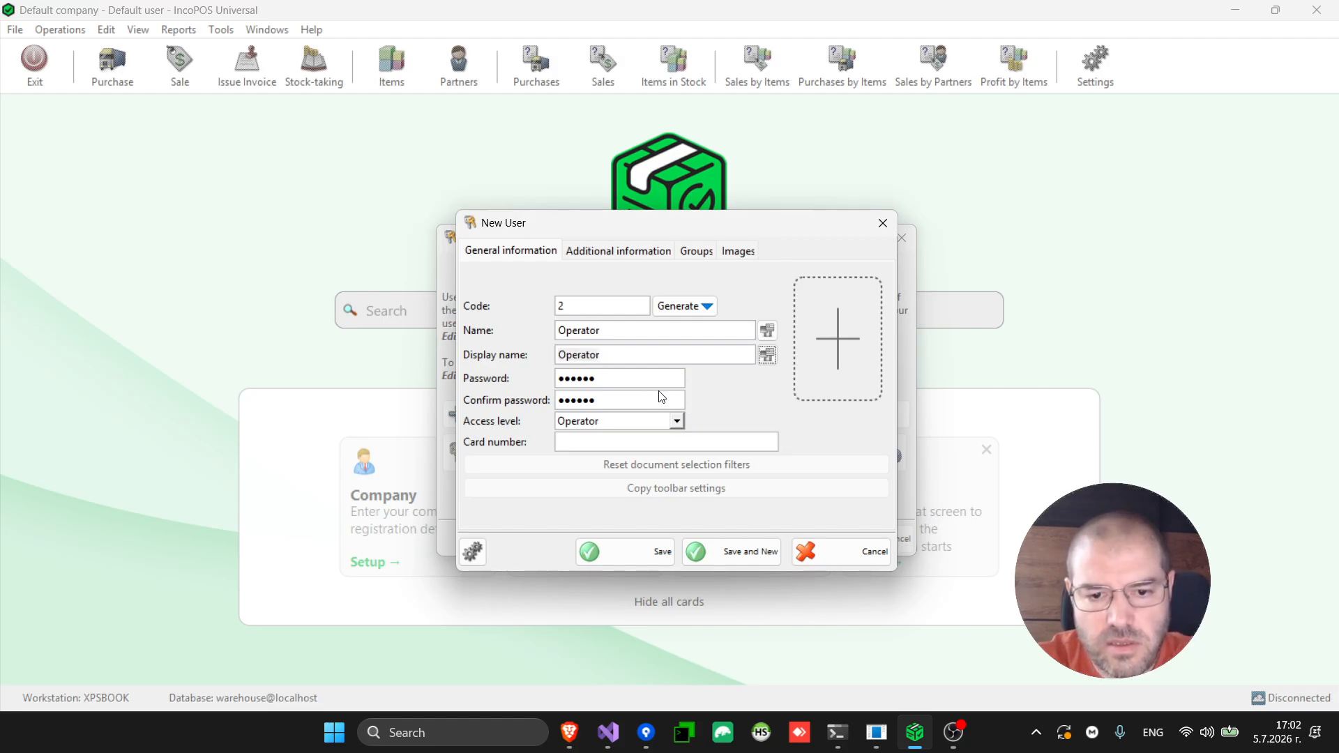
pyautogui.press('BackSpace')
pyautogui.press('Tab')
pyautogui.press('BackSpace')
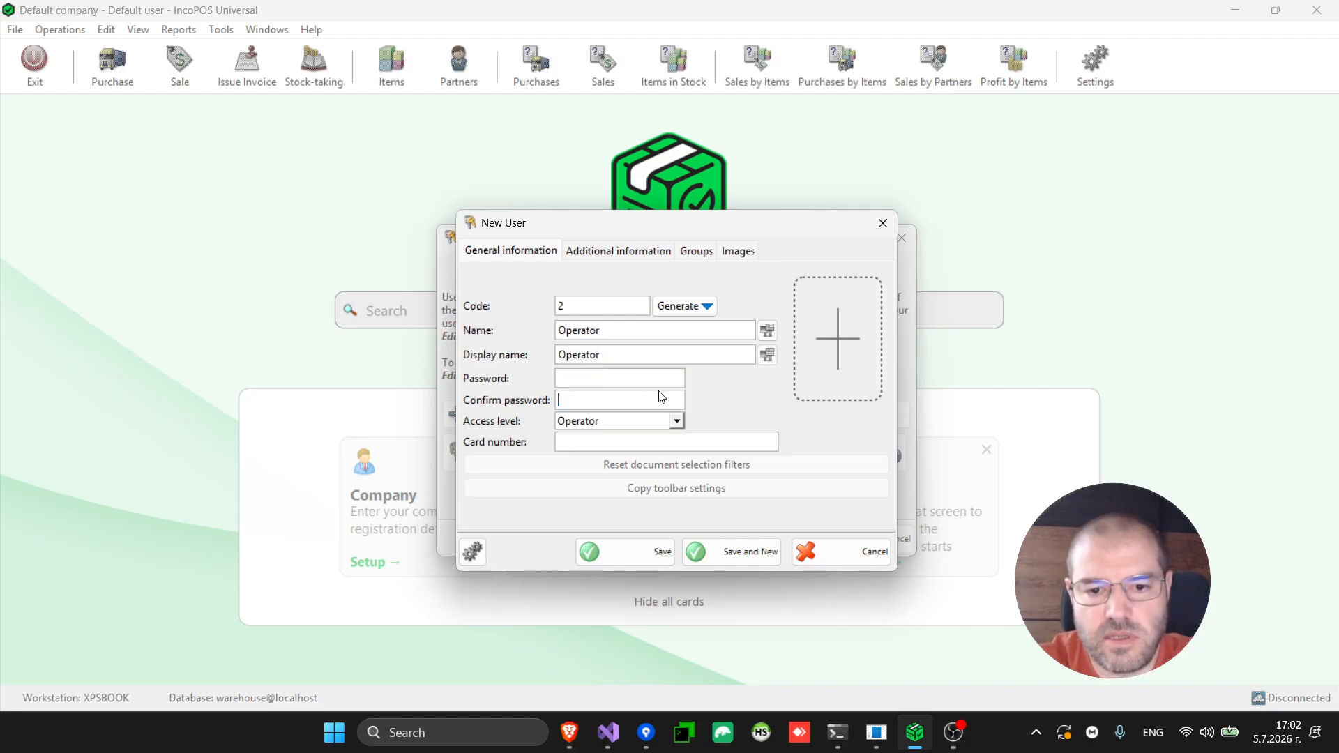
pyautogui.click(650, 553)
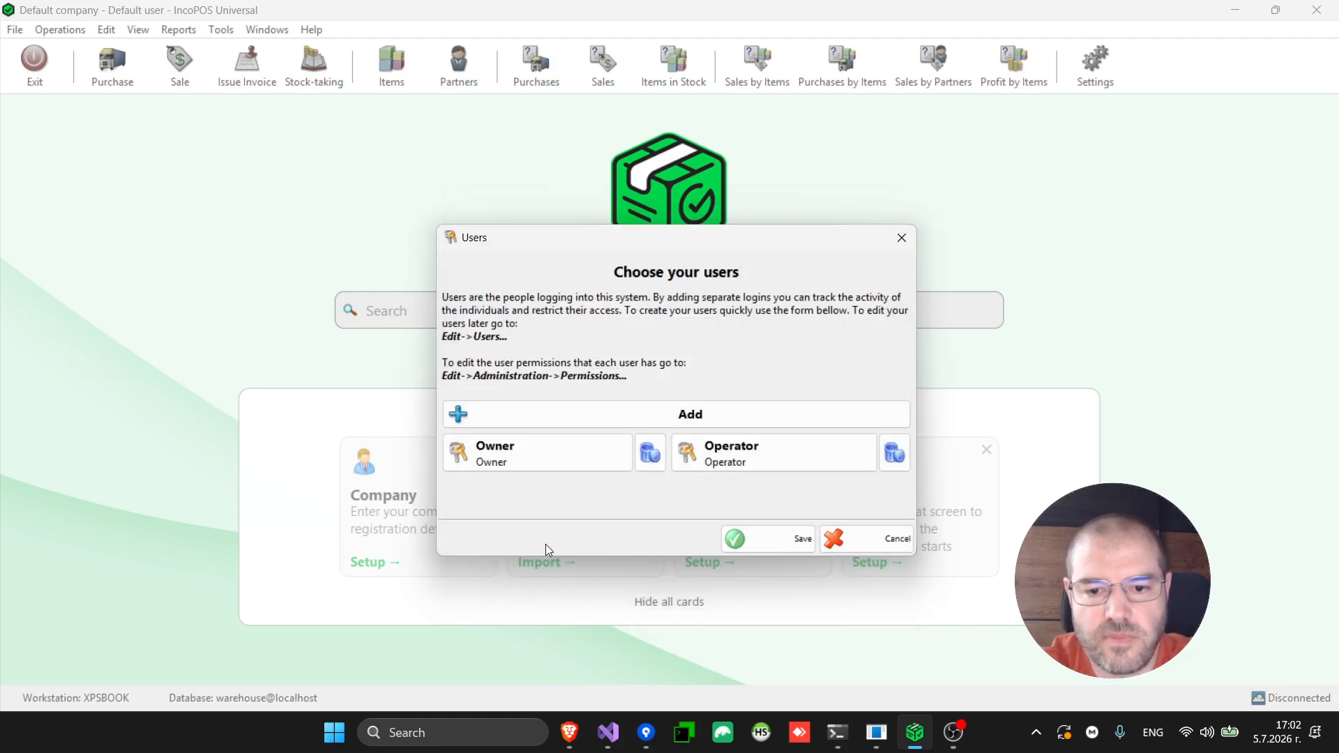
pyautogui.click(762, 549)
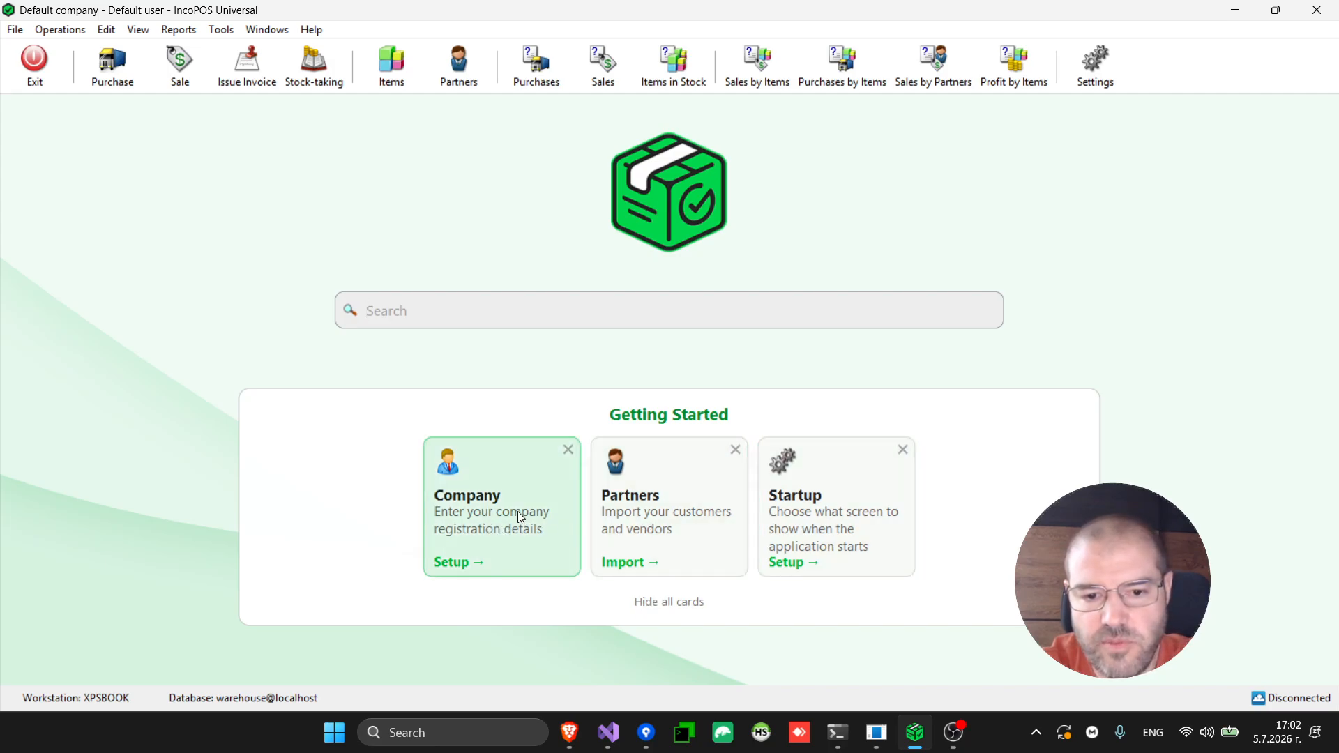
# Enter the company's VAT number, try the IncoCloud lookup, and save the company details
pyautogui.click(518, 512)
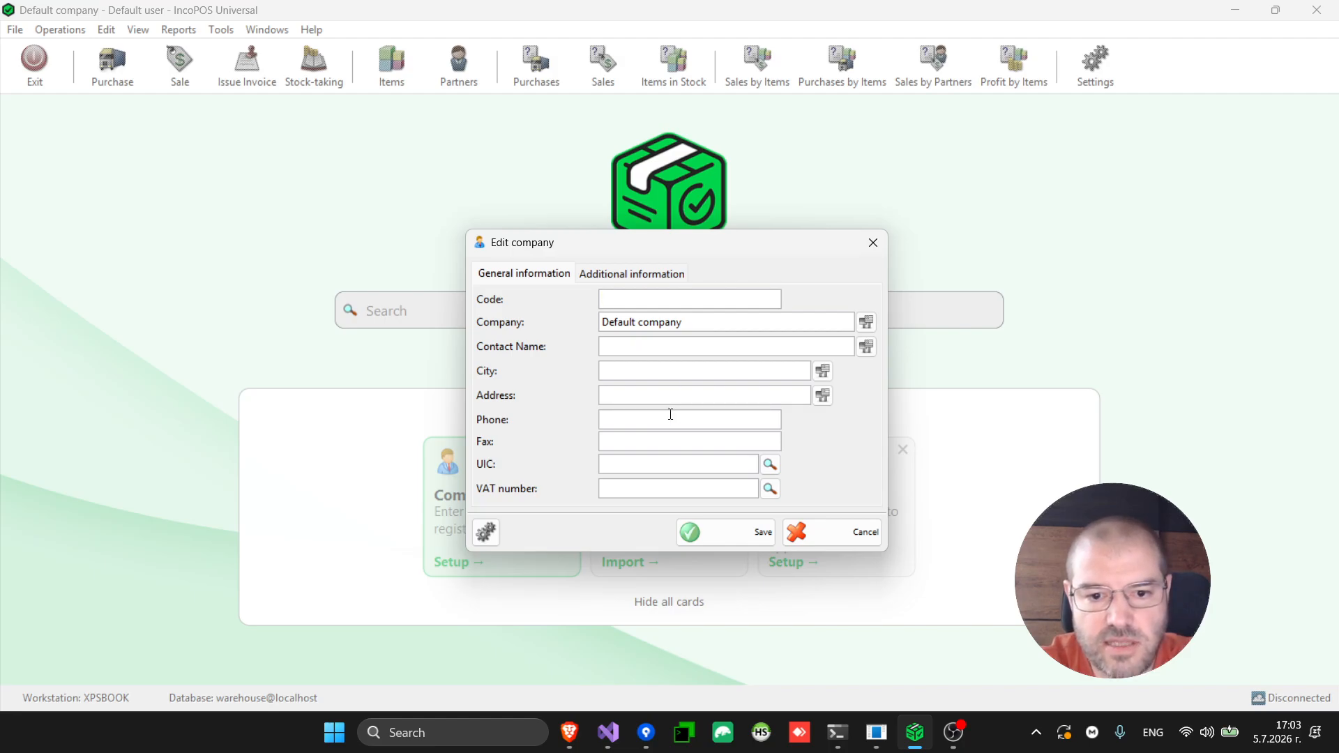
pyautogui.click(629, 491)
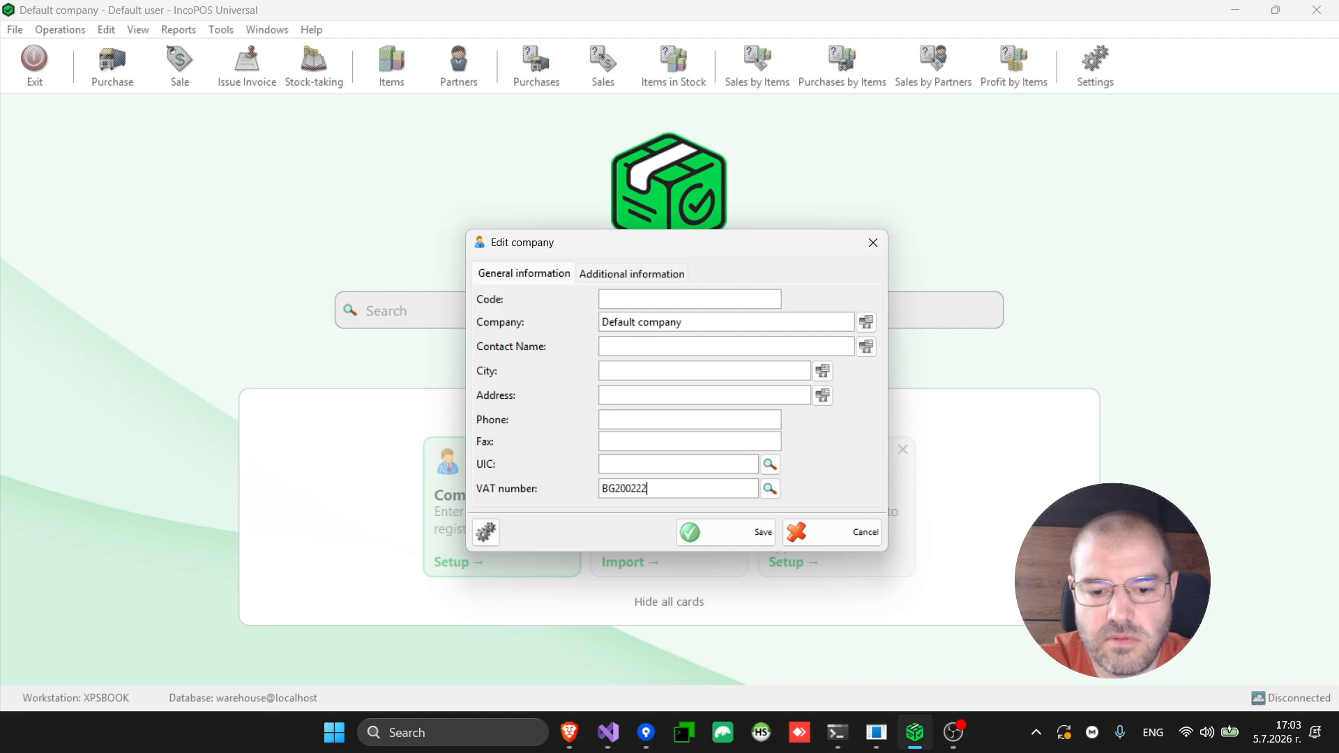
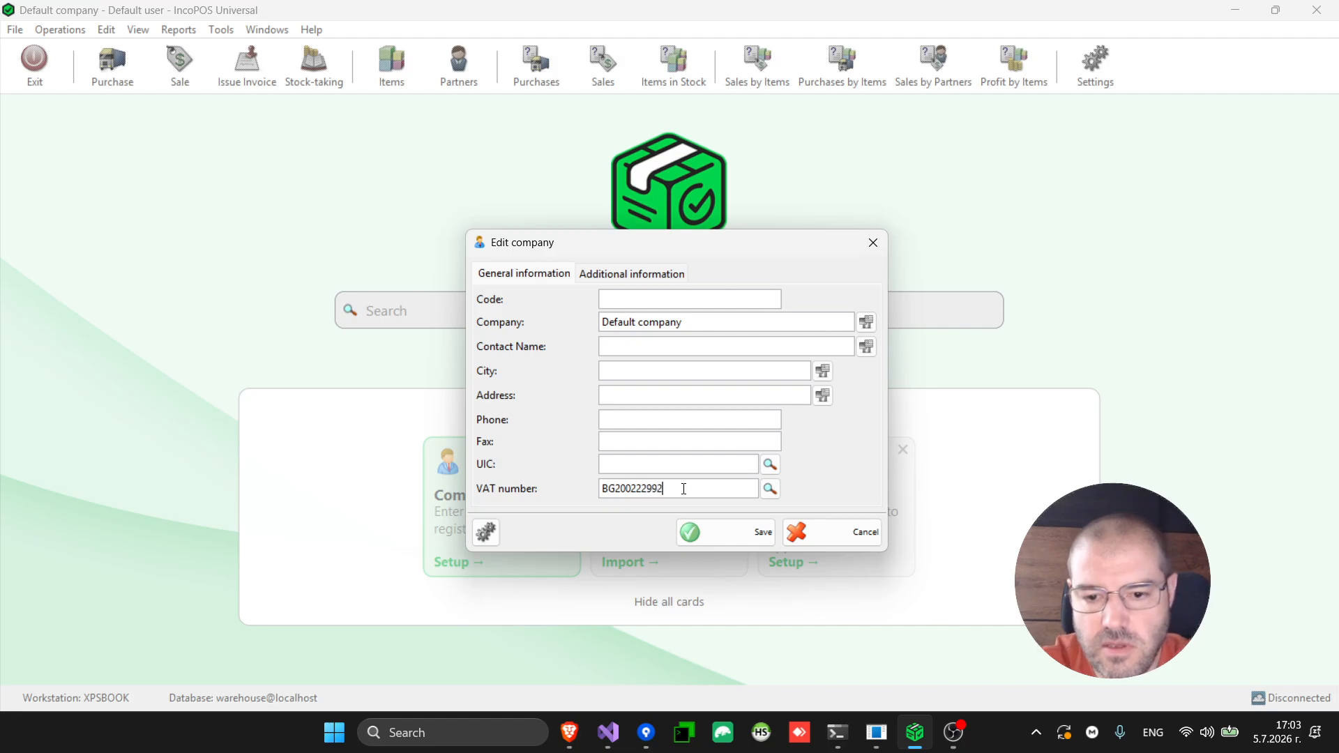
pyautogui.click(768, 489)
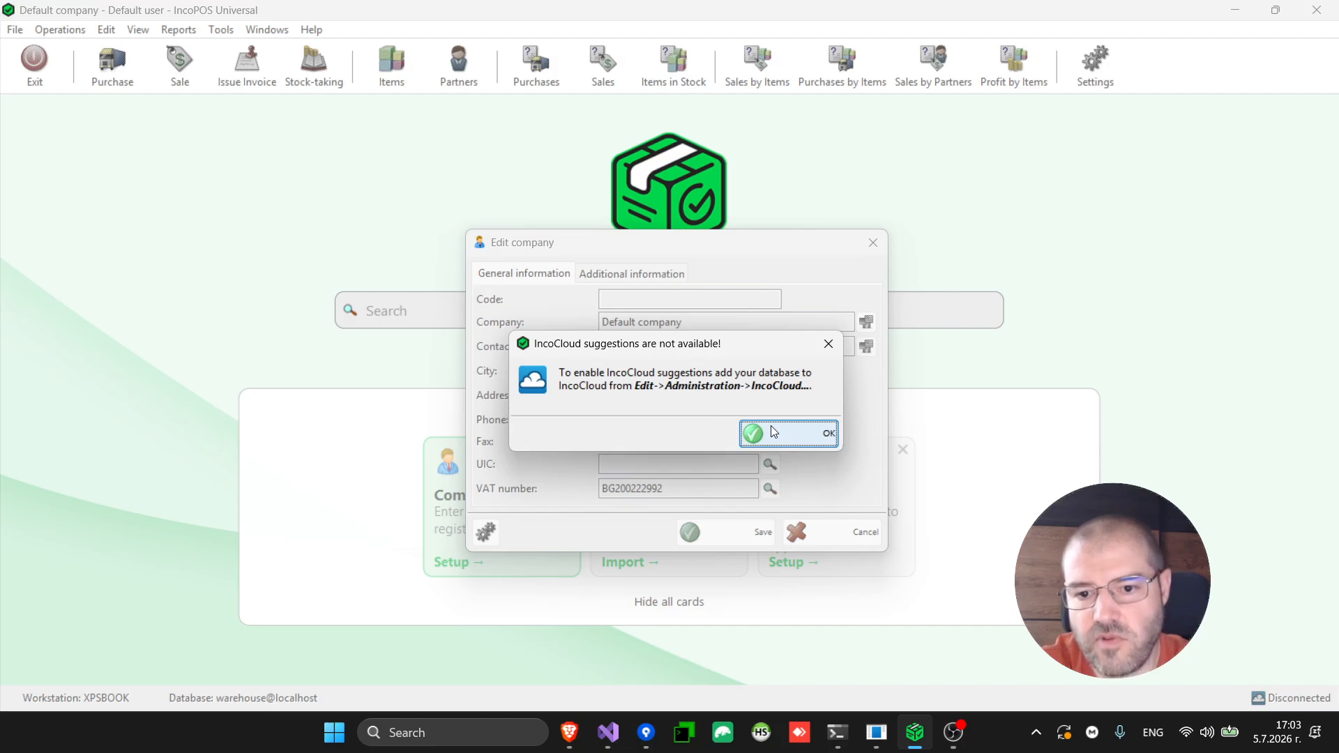
pyautogui.click(806, 438)
pyautogui.click(761, 537)
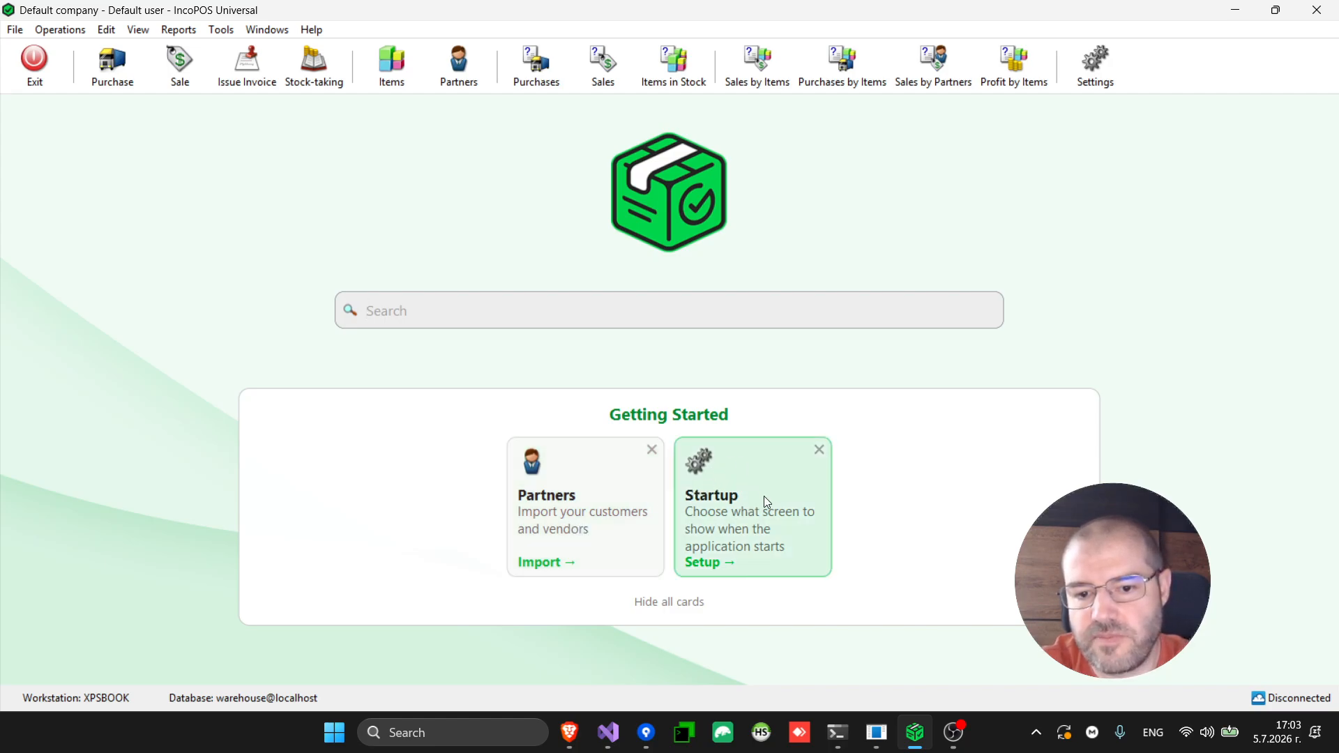
# Set the workstation's custom start page to Sale and save the startup settings
pyautogui.click(763, 496)
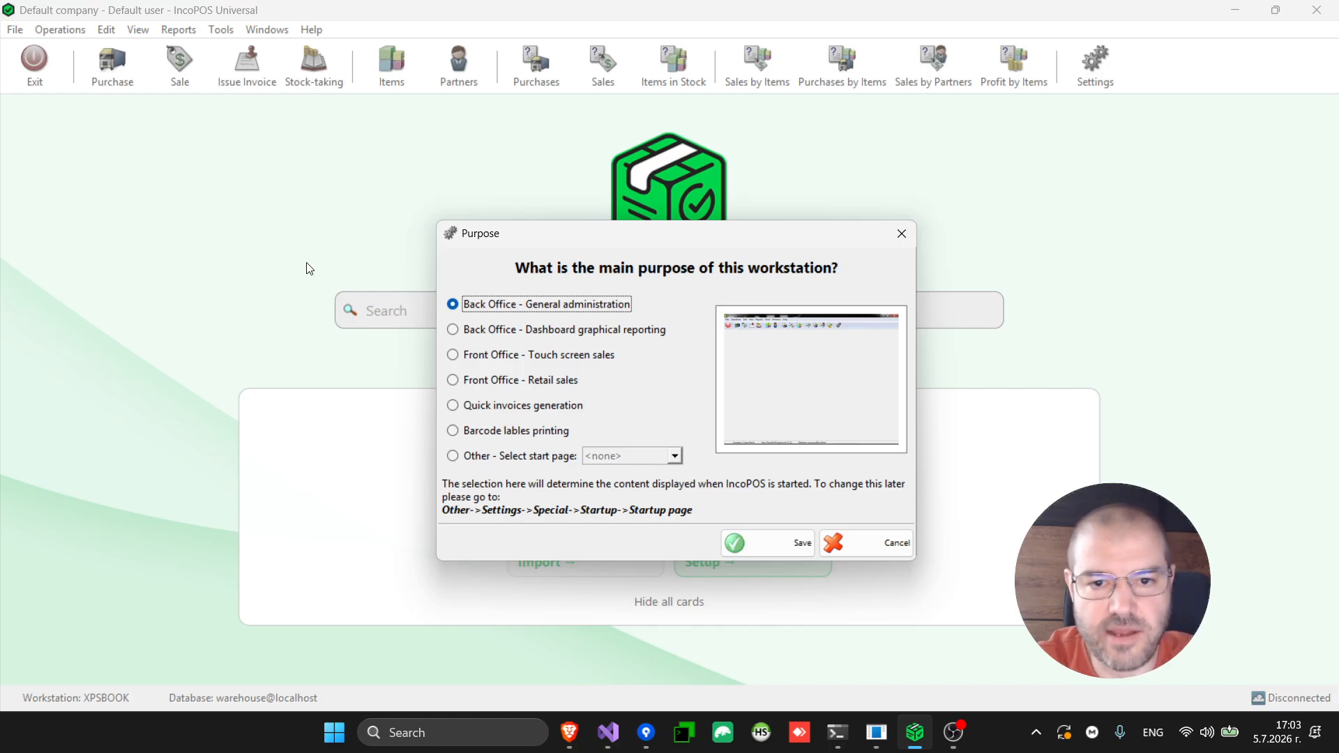
pyautogui.click(560, 384)
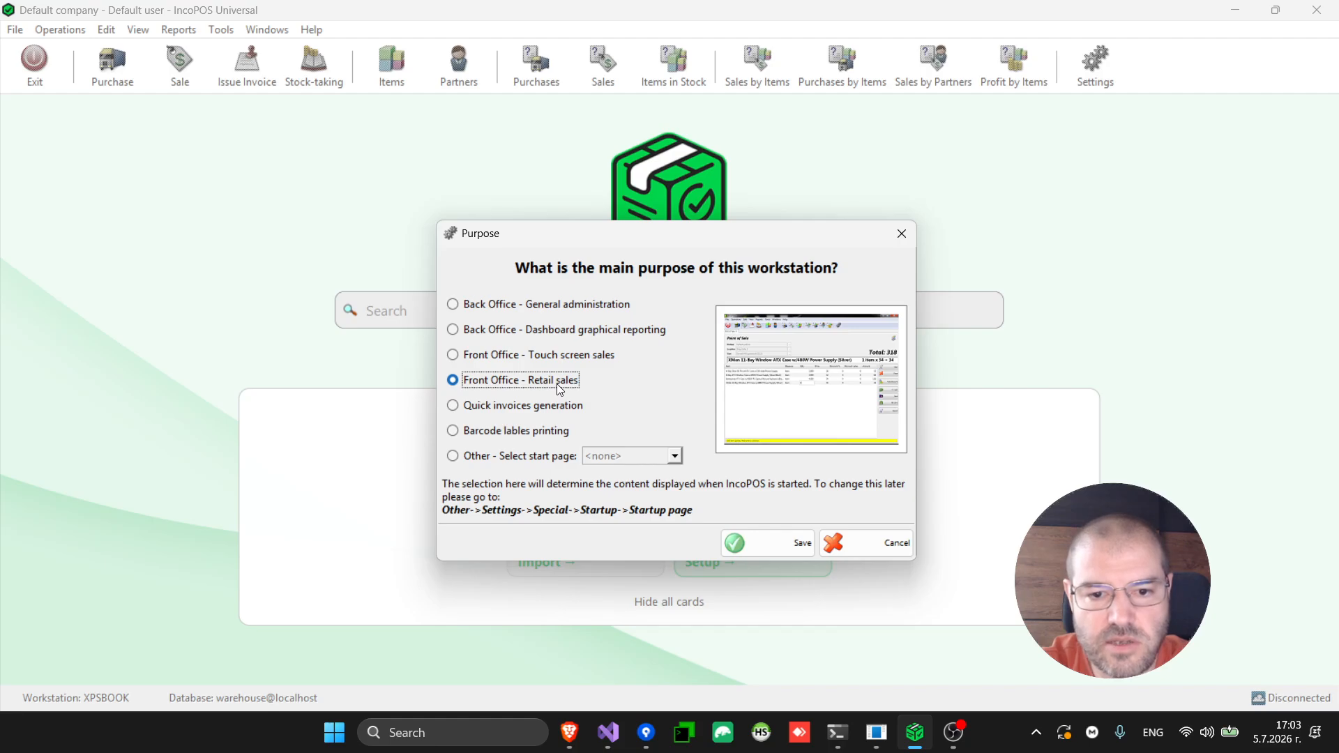
pyautogui.click(591, 311)
pyautogui.click(584, 337)
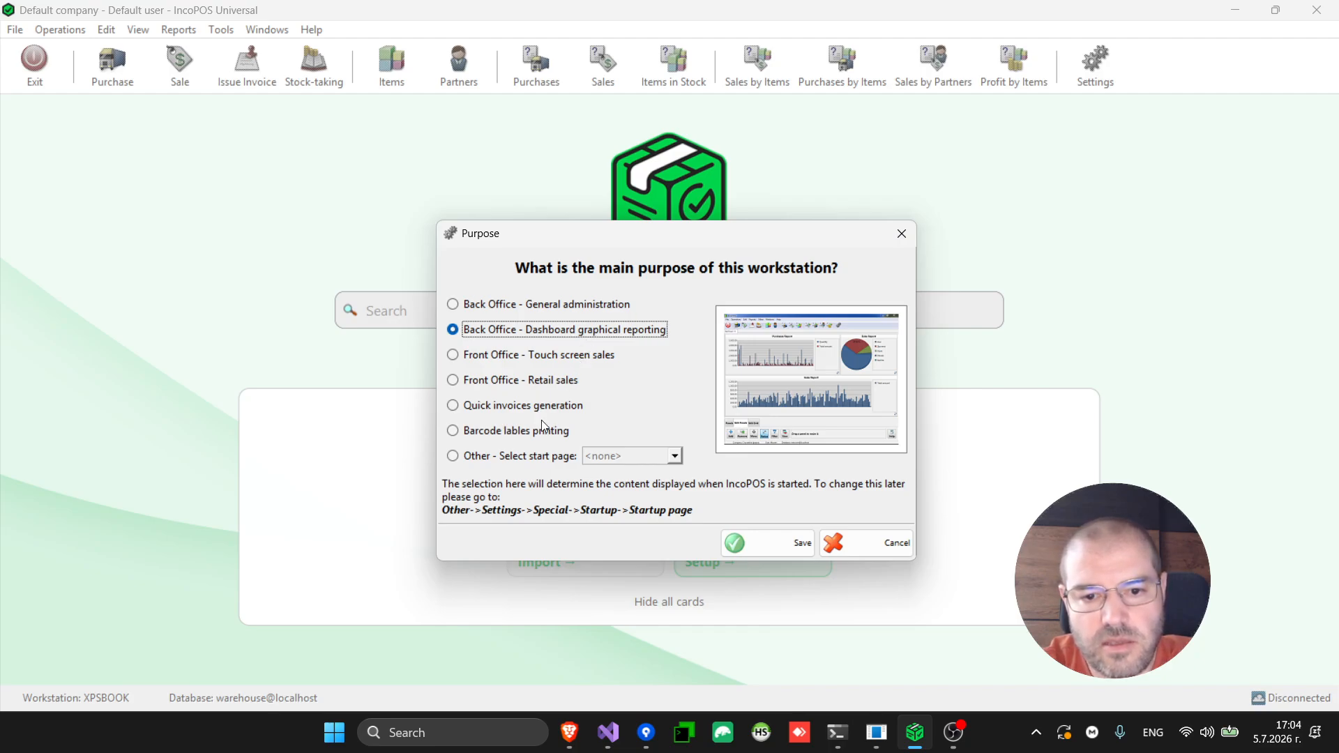
pyautogui.click(531, 458)
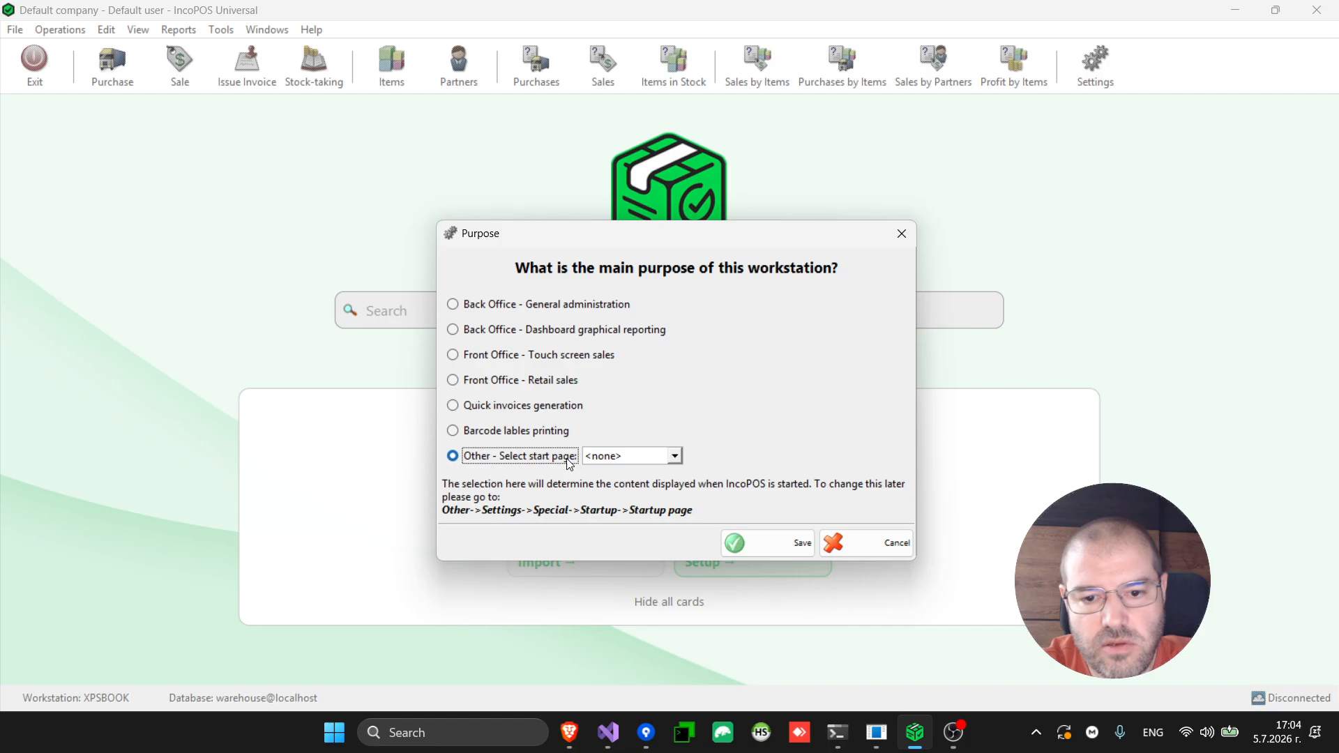
pyautogui.click(626, 462)
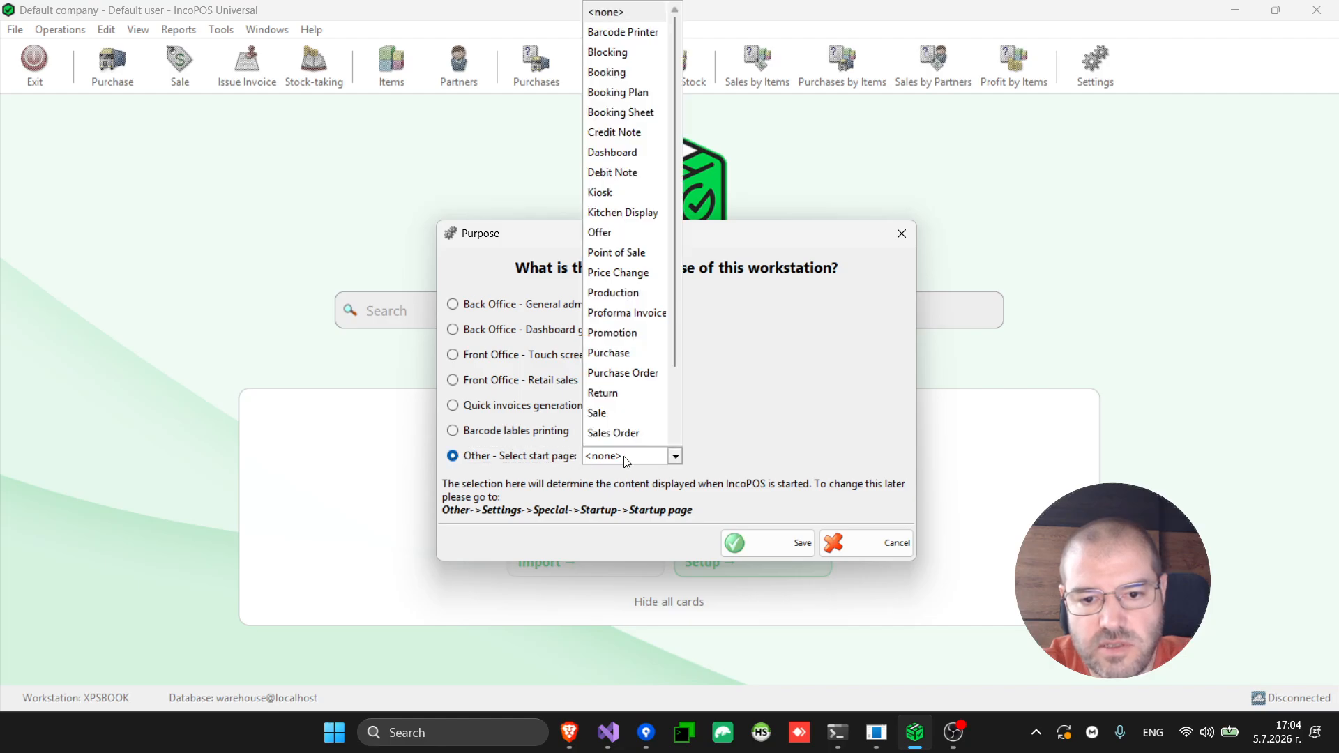
pyautogui.click(620, 417)
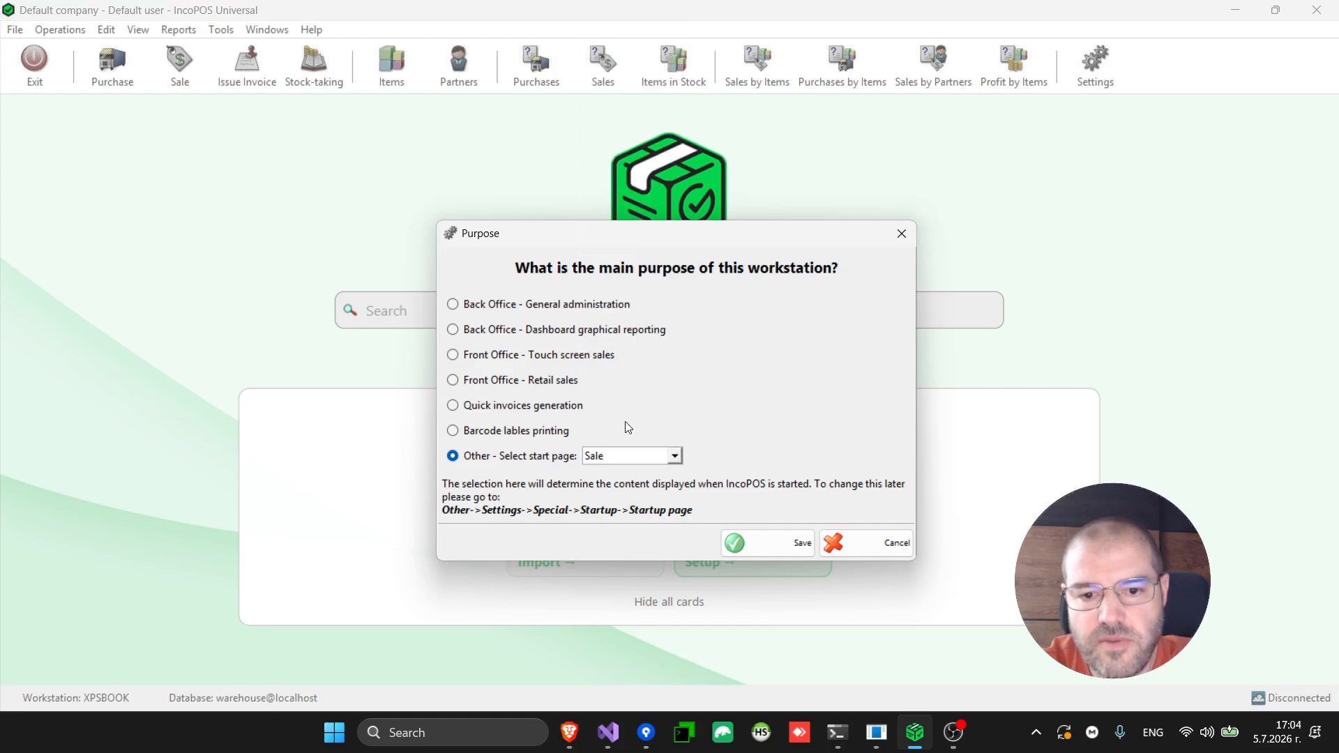
pyautogui.click(773, 549)
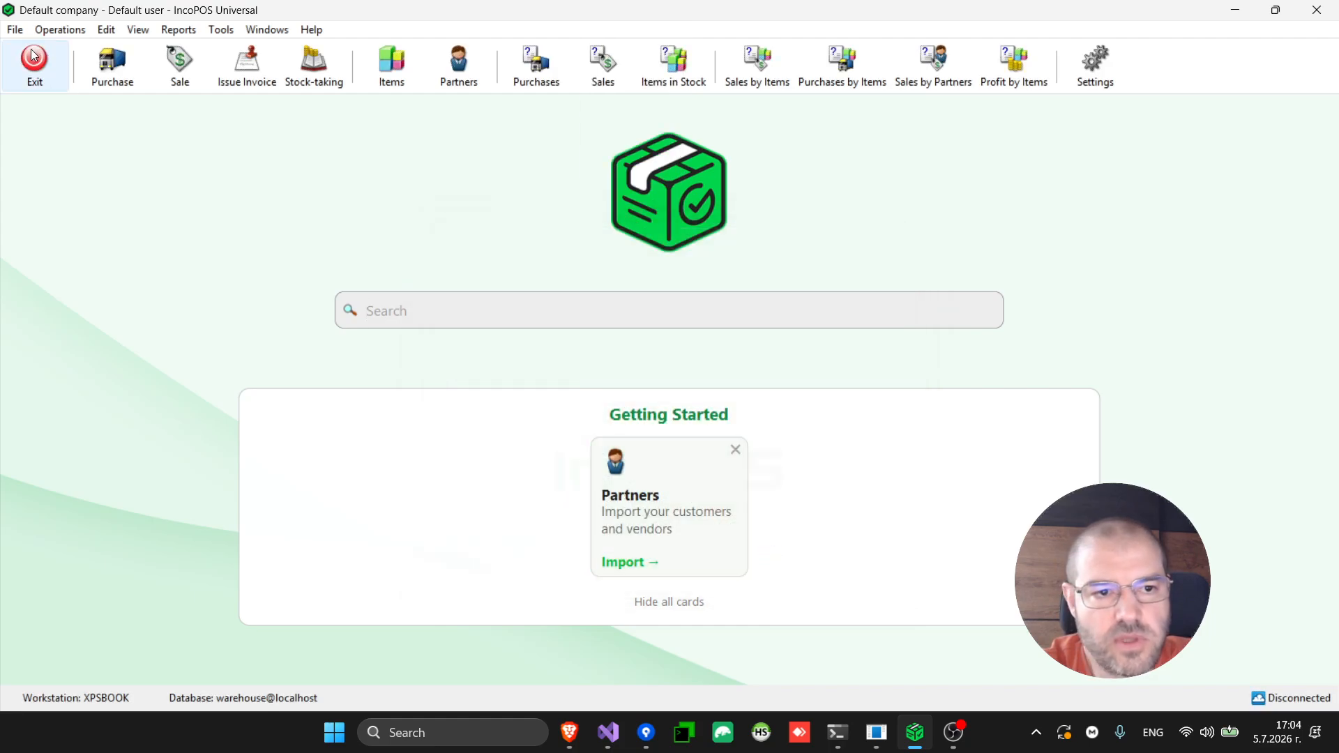
pyautogui.click(15, 30)
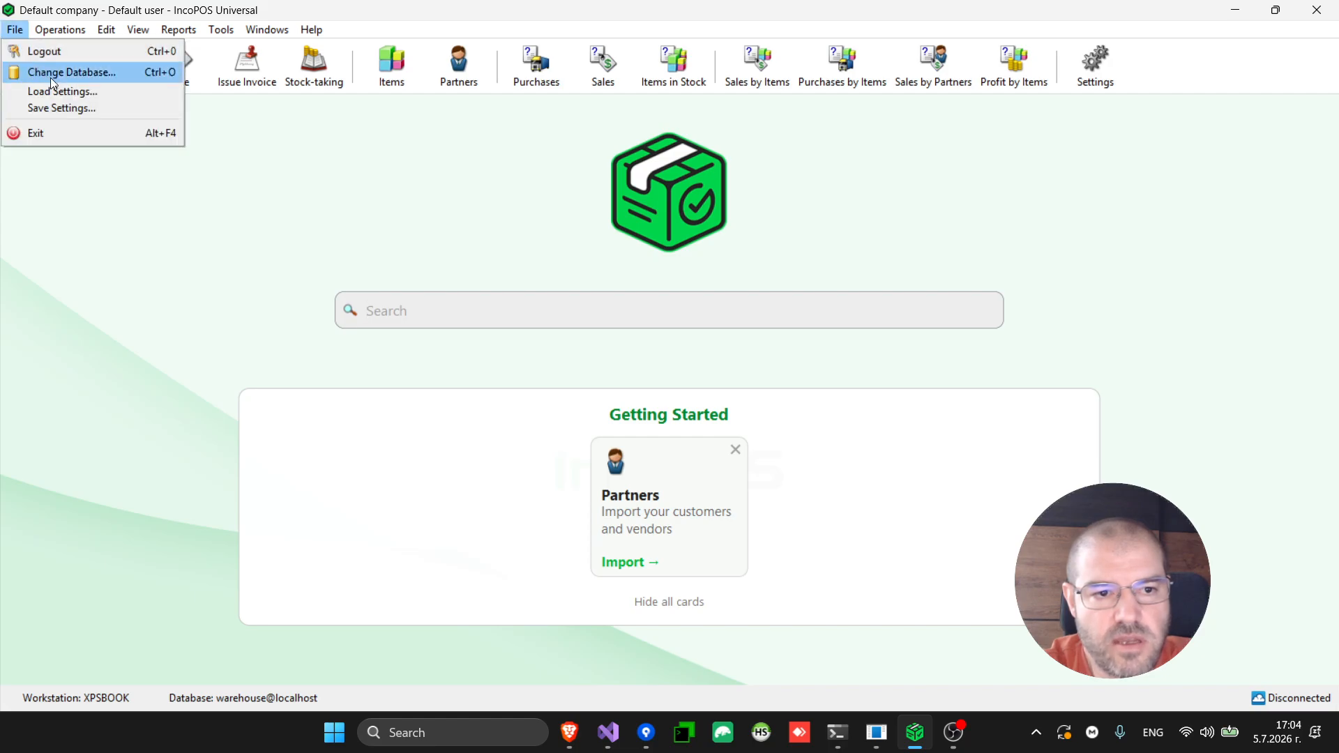
# Log out and back in as Operator without a password, then close the Sale document
pyautogui.click(57, 61)
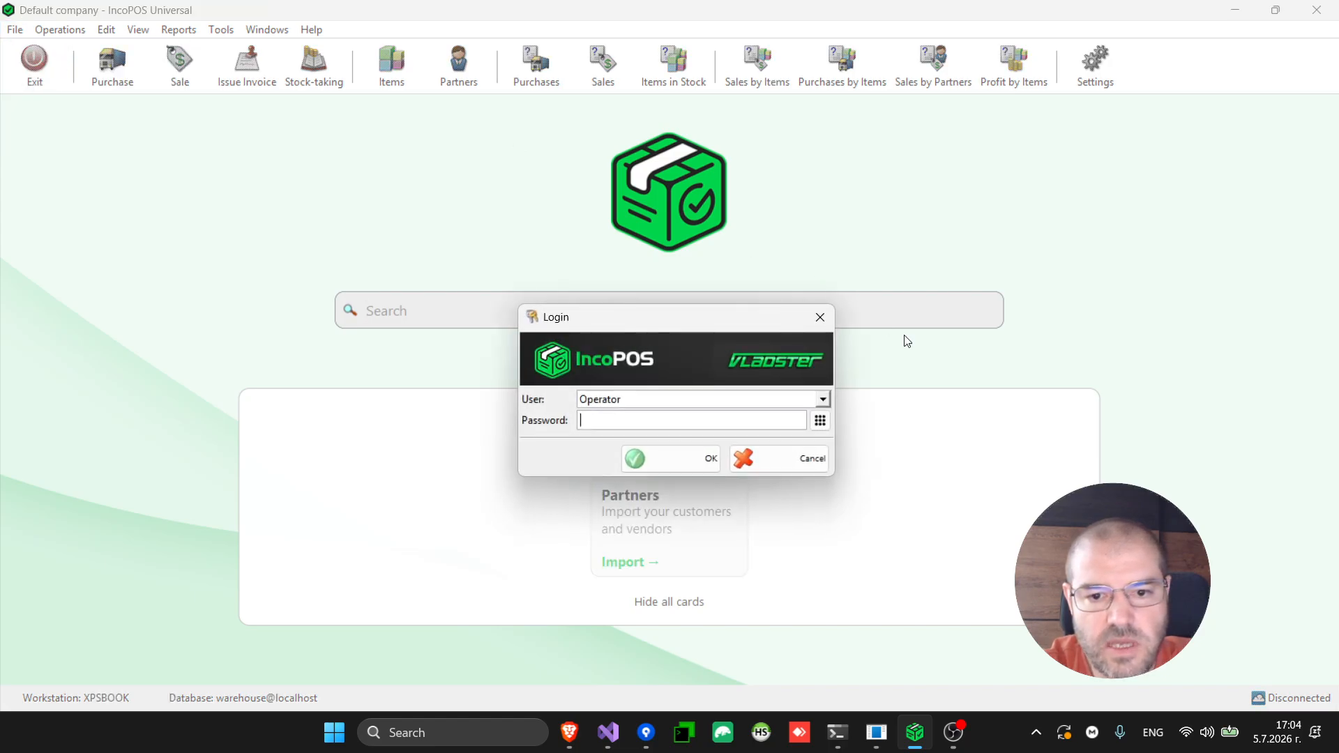
pyautogui.click(783, 403)
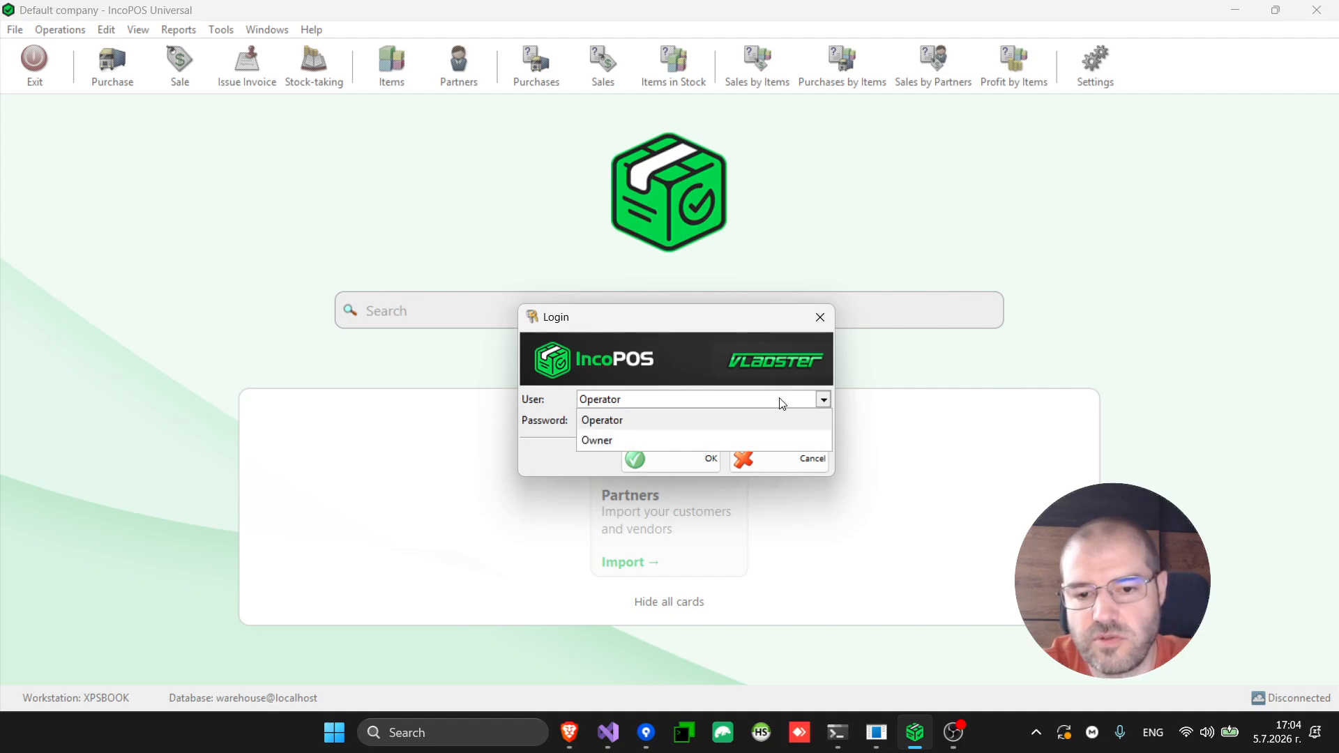
pyautogui.click(783, 402)
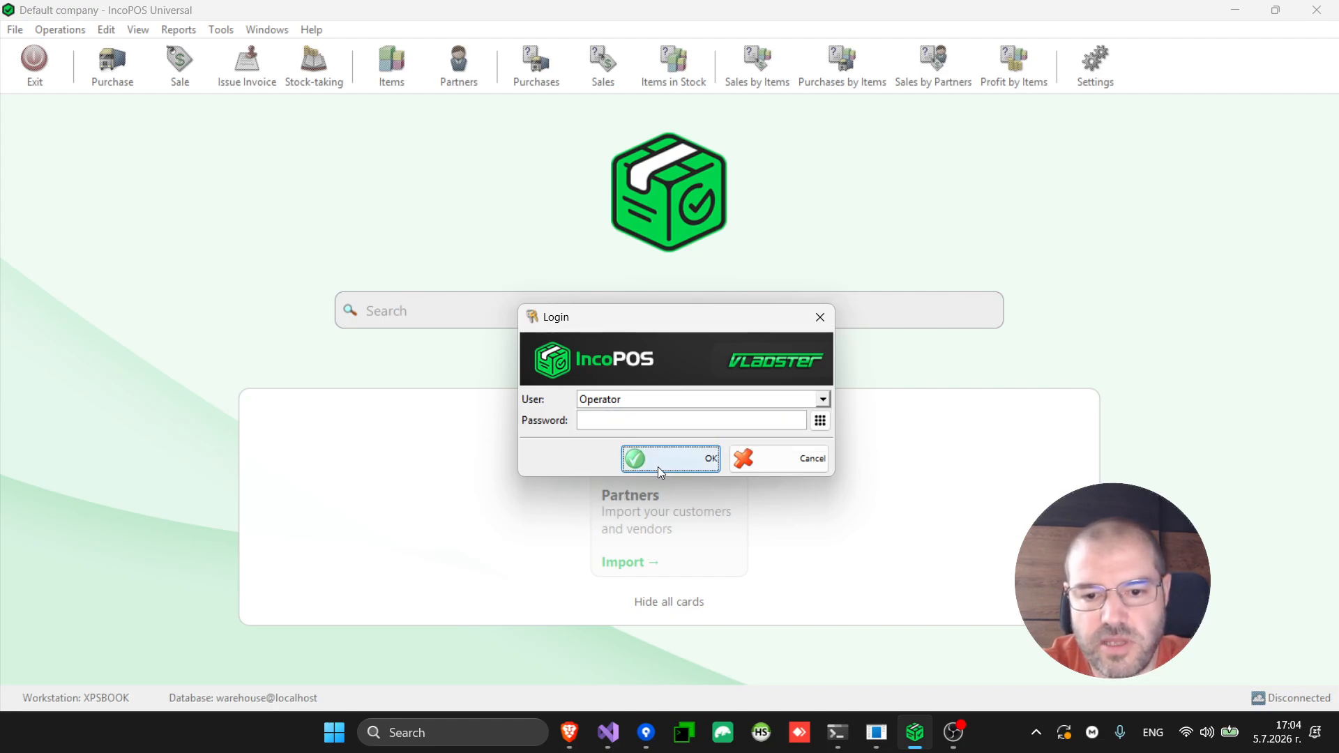
pyautogui.click(676, 462)
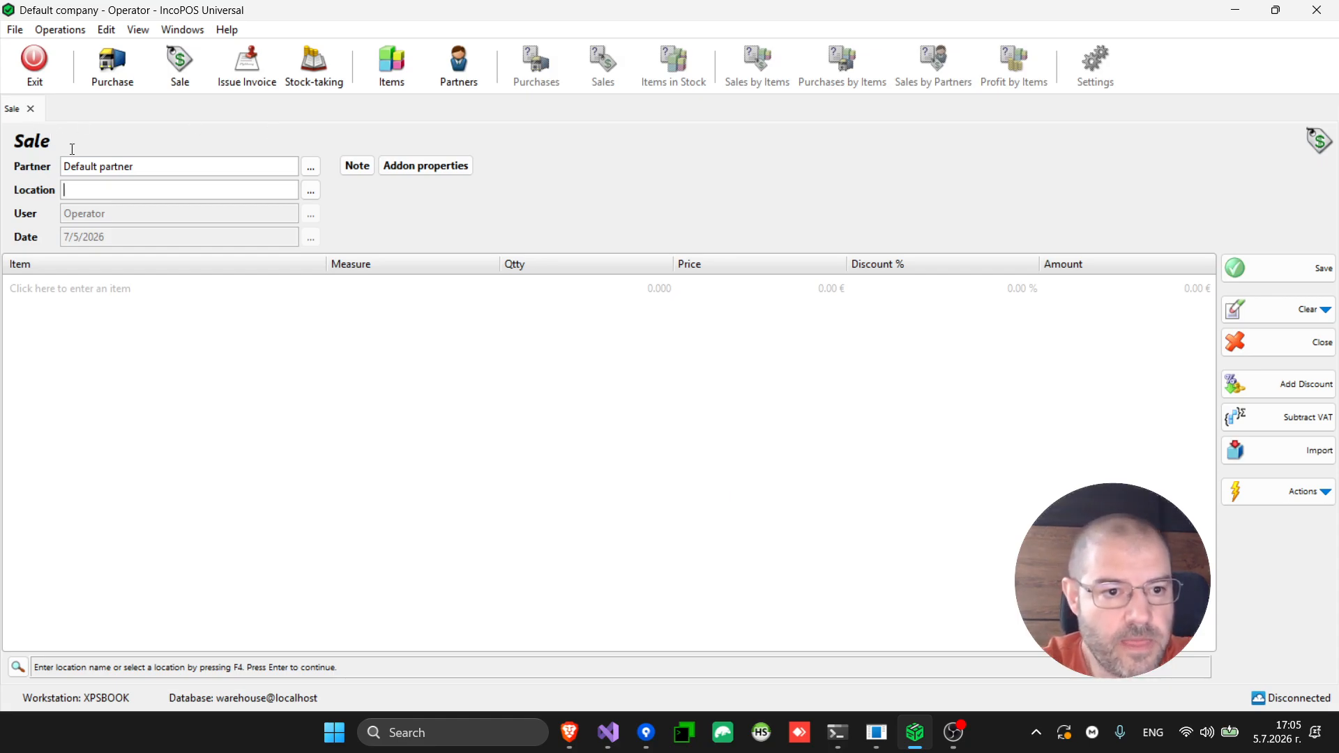
pyautogui.click(31, 109)
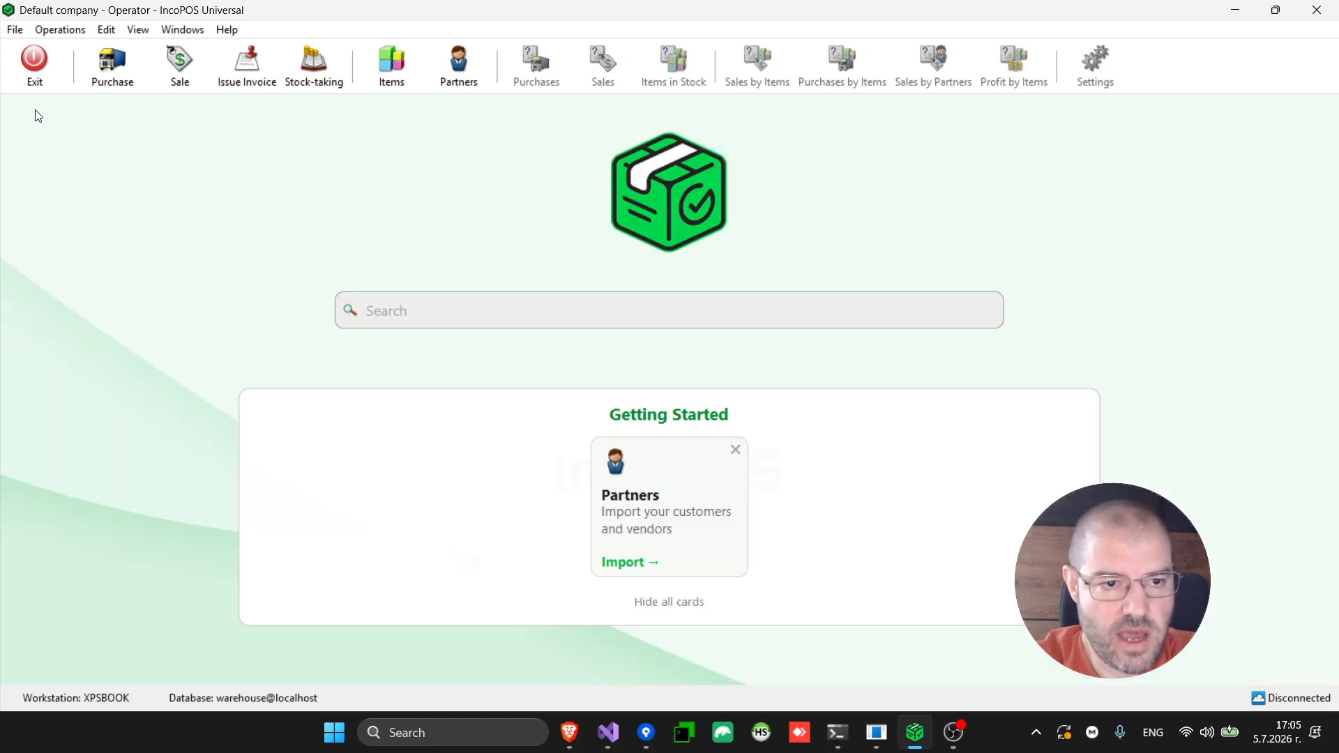
pyautogui.click(15, 30)
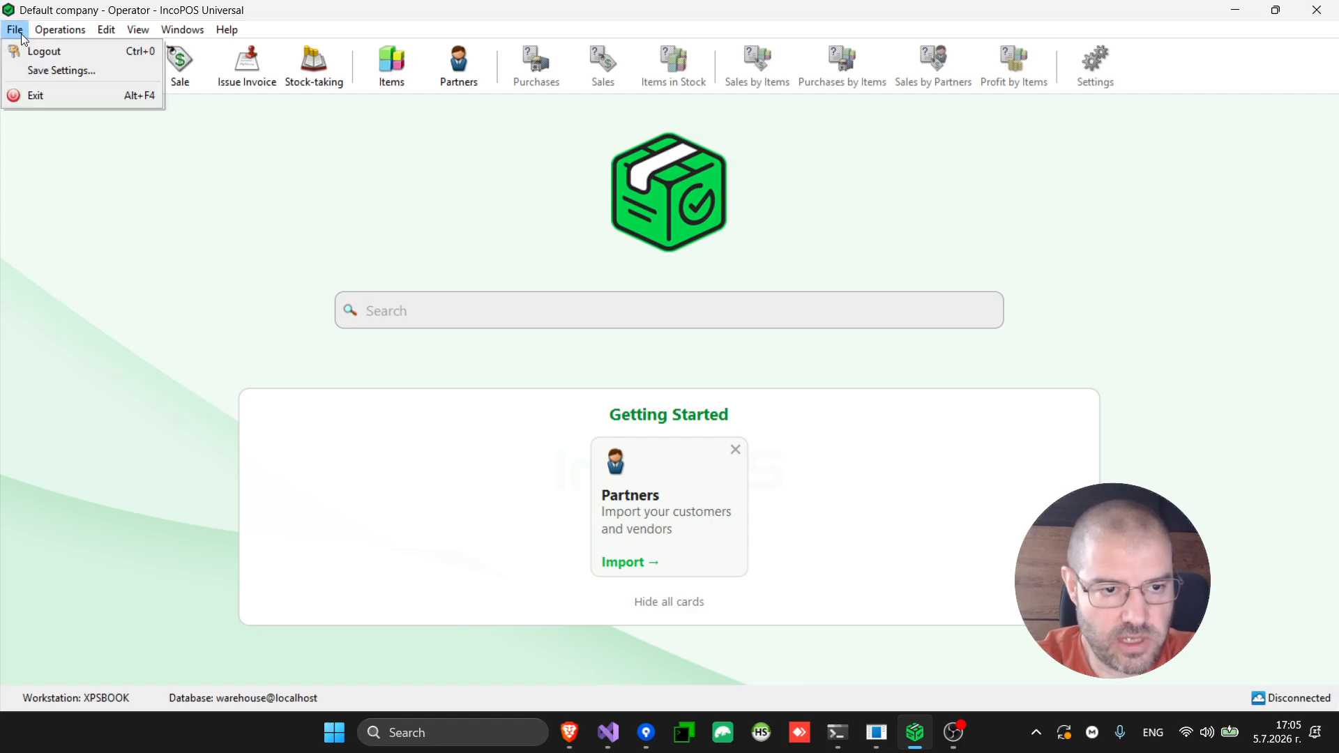
# Log out and log back in as Owner
pyautogui.click(46, 59)
pyautogui.click(619, 401)
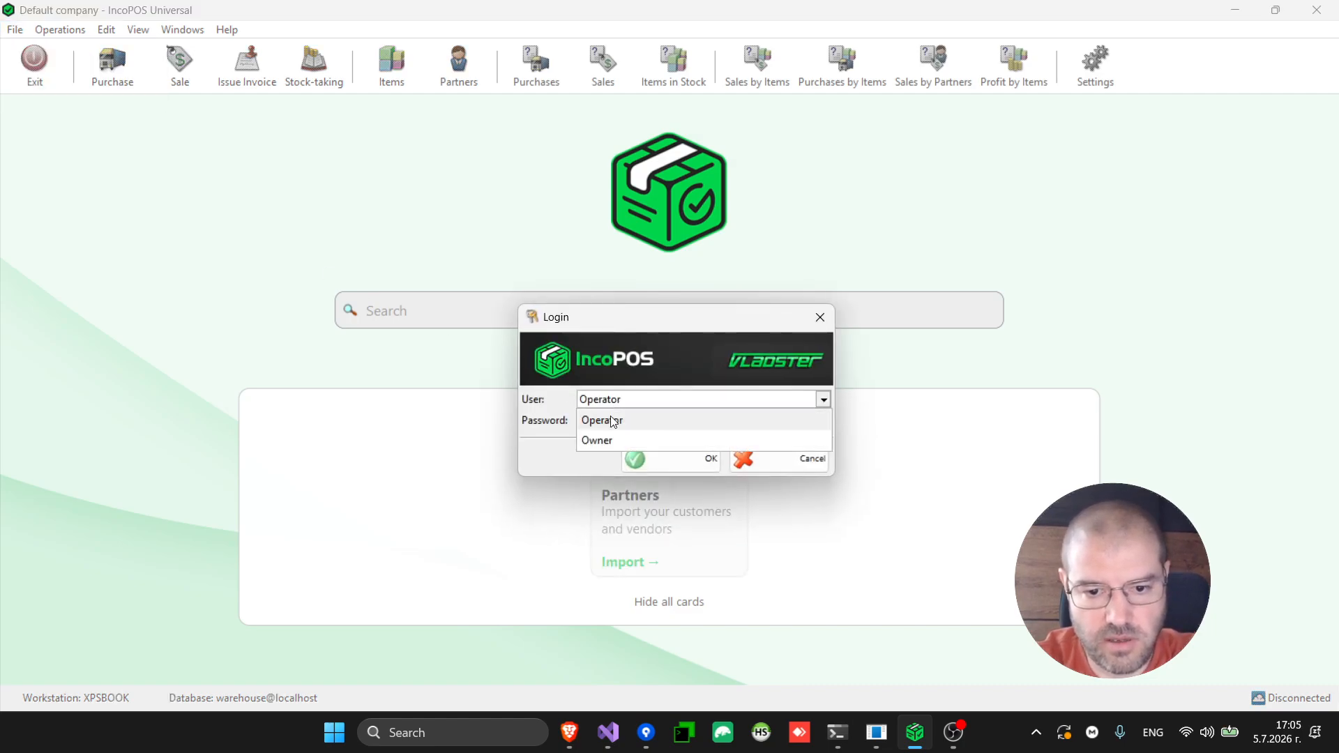
pyautogui.click(615, 436)
pyautogui.click(689, 463)
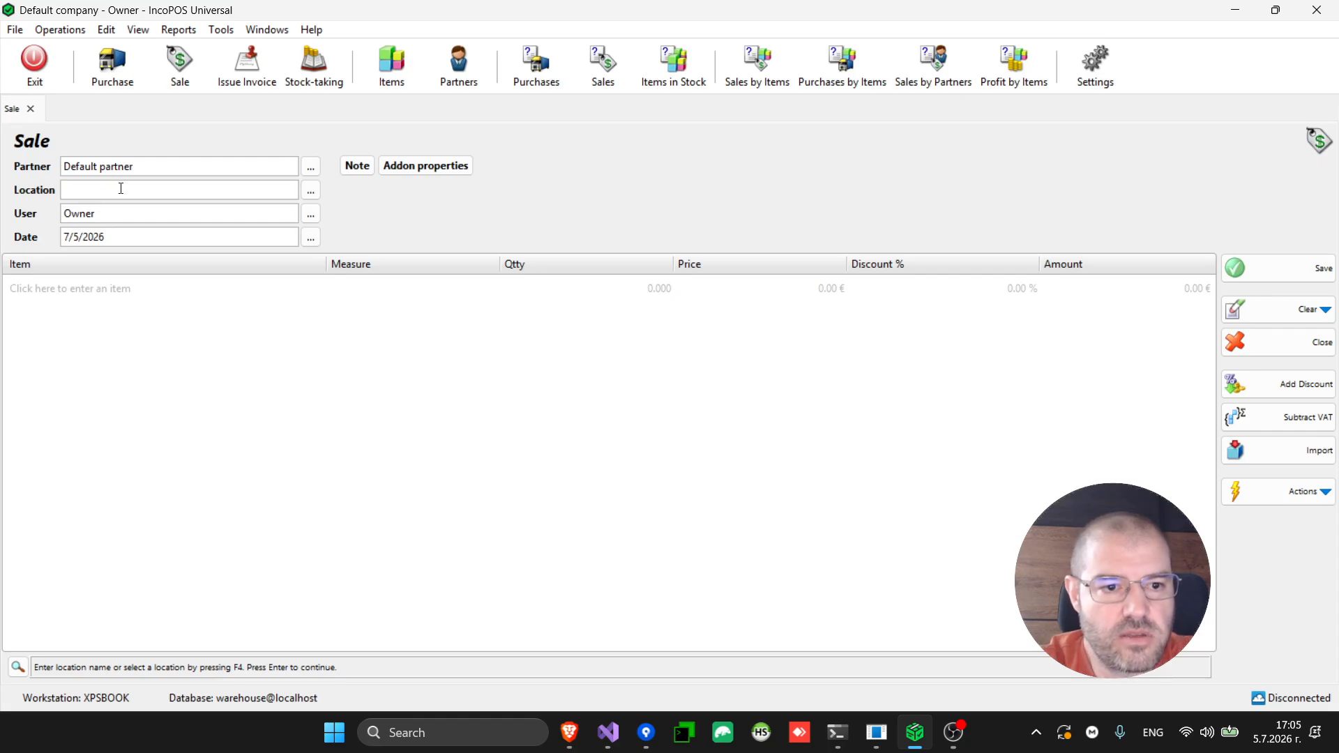
# Set the new sale's location to Warehouse 1 and bring up the item catalogue
pyautogui.press('F4')
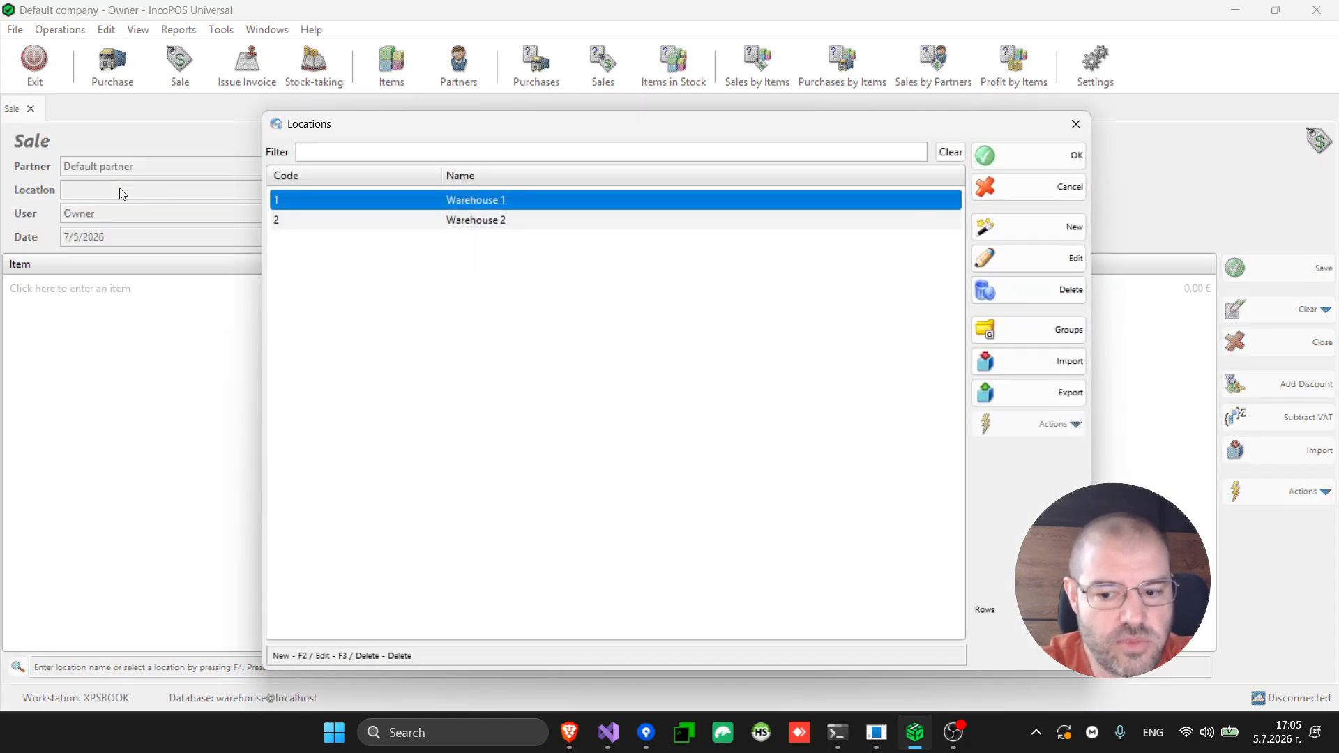
pyautogui.press('Down')
pyautogui.press('Up')
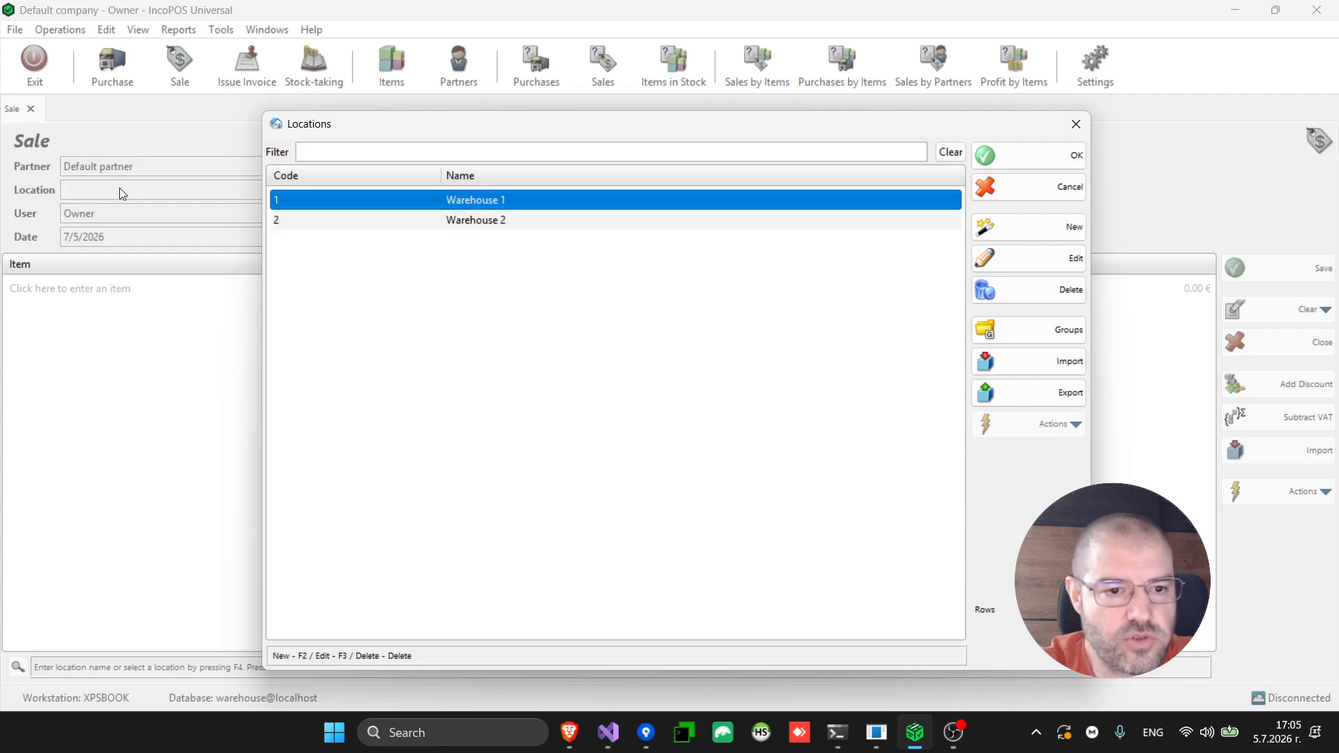
pyautogui.press('Return')
pyautogui.press('Return')
pyautogui.press('Return')
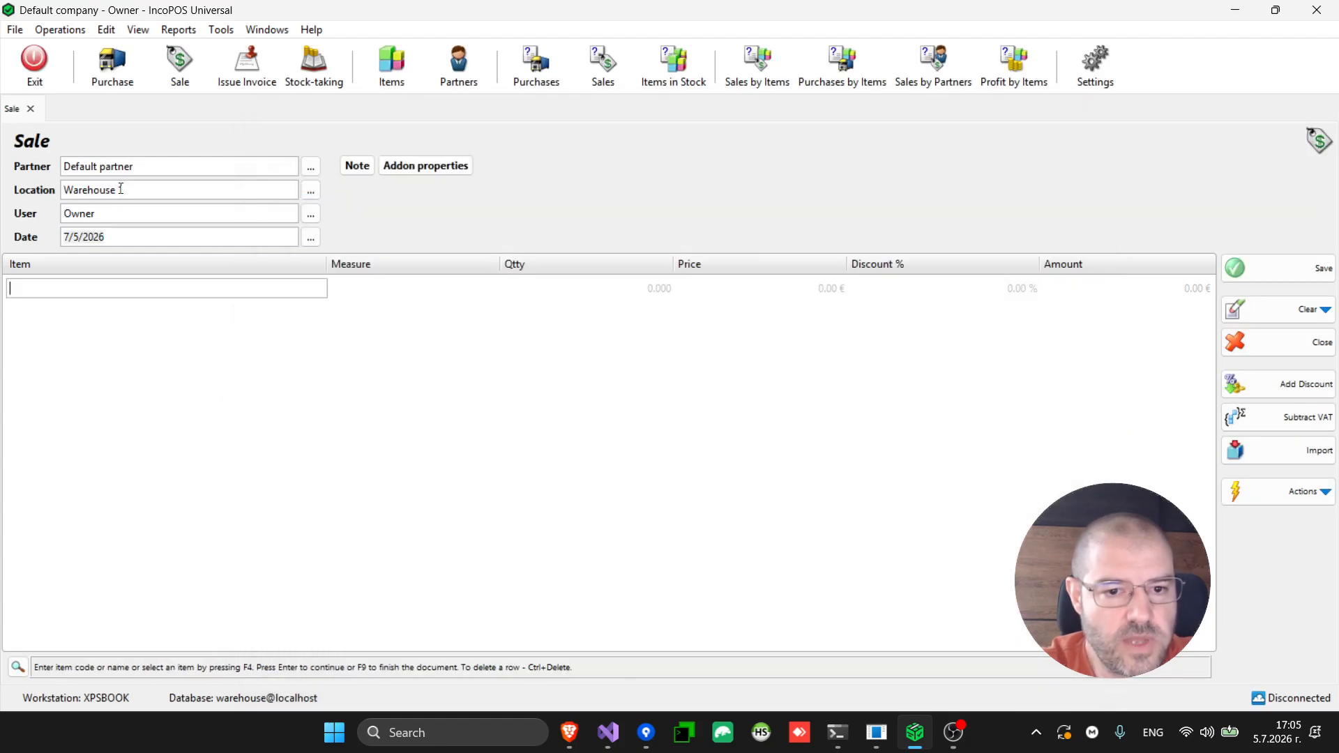
pyautogui.press('F4')
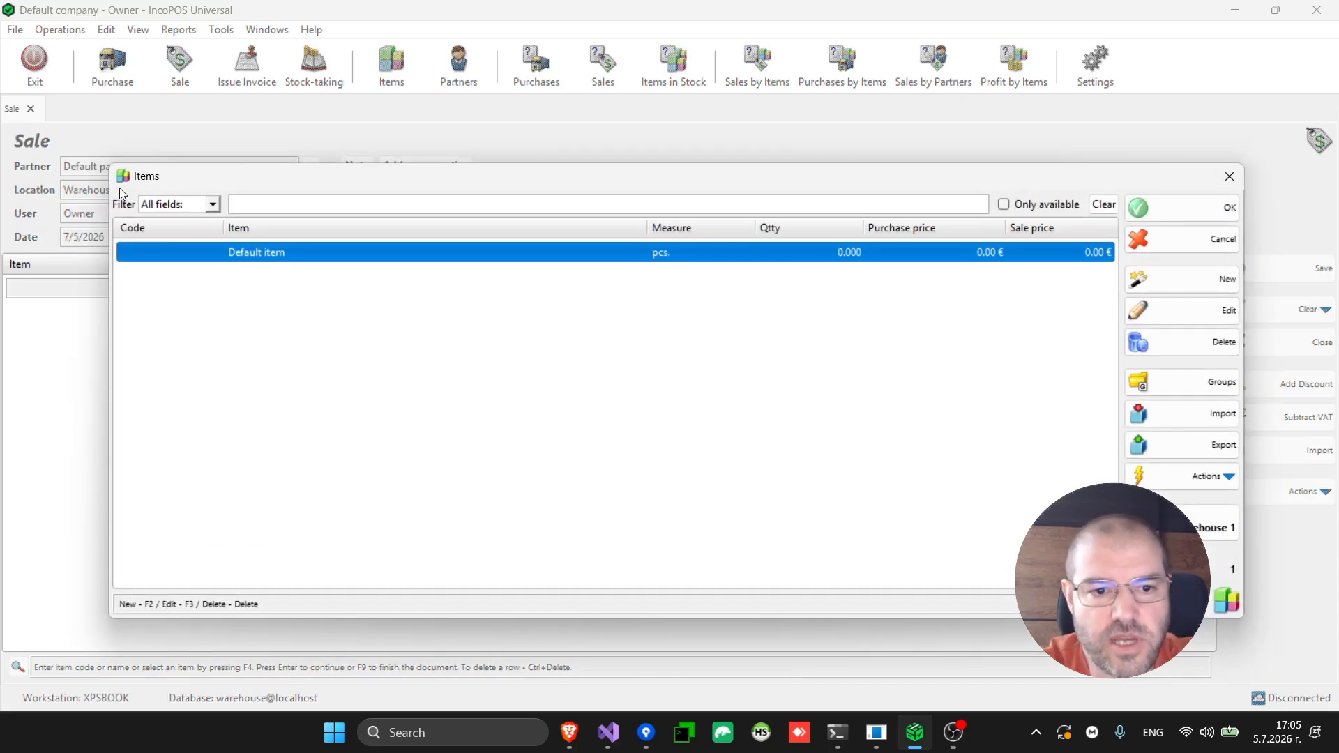
# Create a new catalogue item named Cheese (code 1), then close the Items list
pyautogui.click(1168, 282)
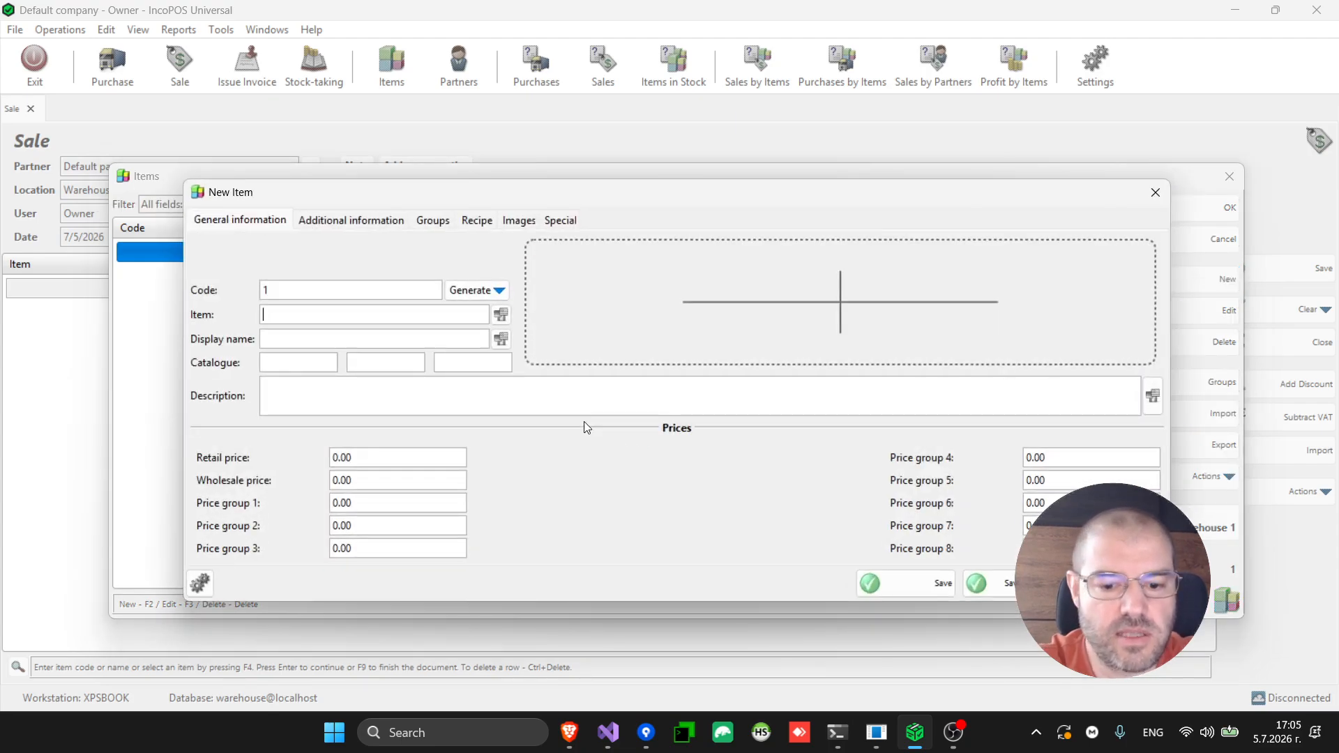
pyautogui.write('Toma')
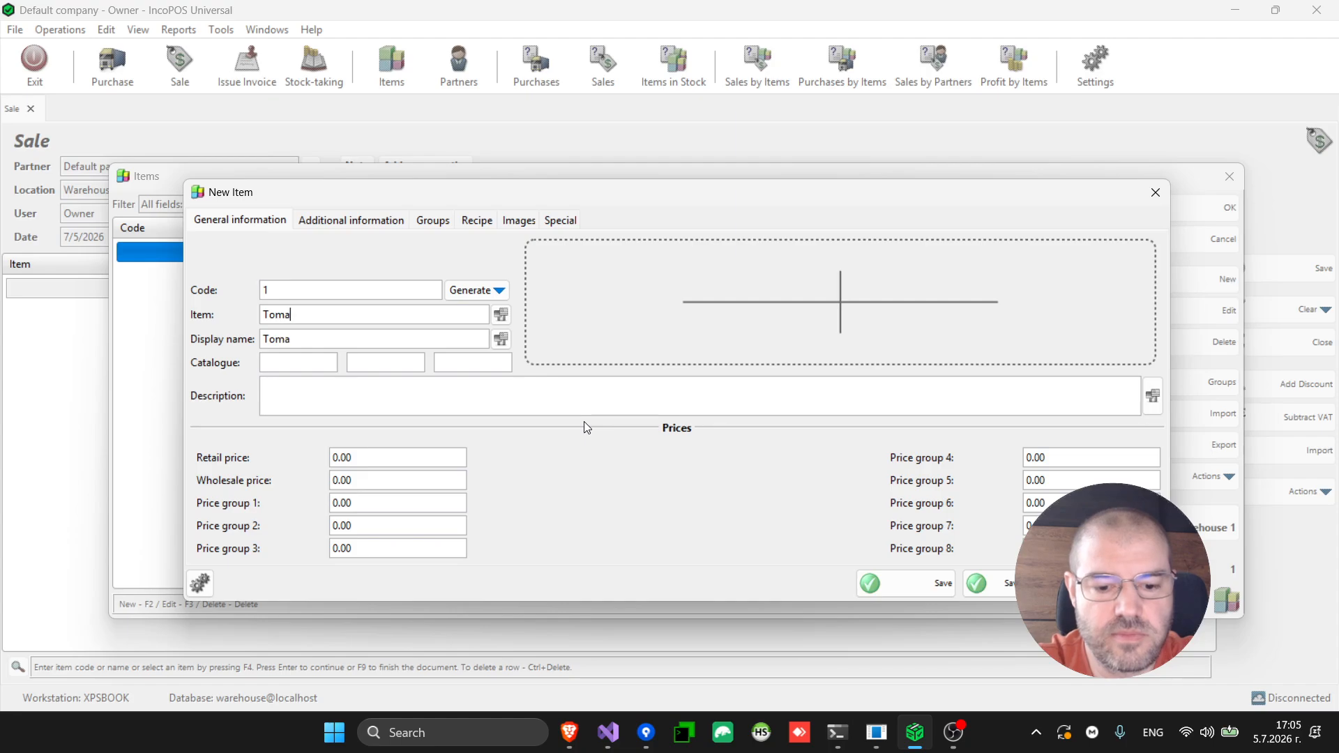
pyautogui.press('BackSpace')
pyautogui.press('BackSpace')
pyautogui.press('BackSpace')
pyautogui.press('BackSpace')
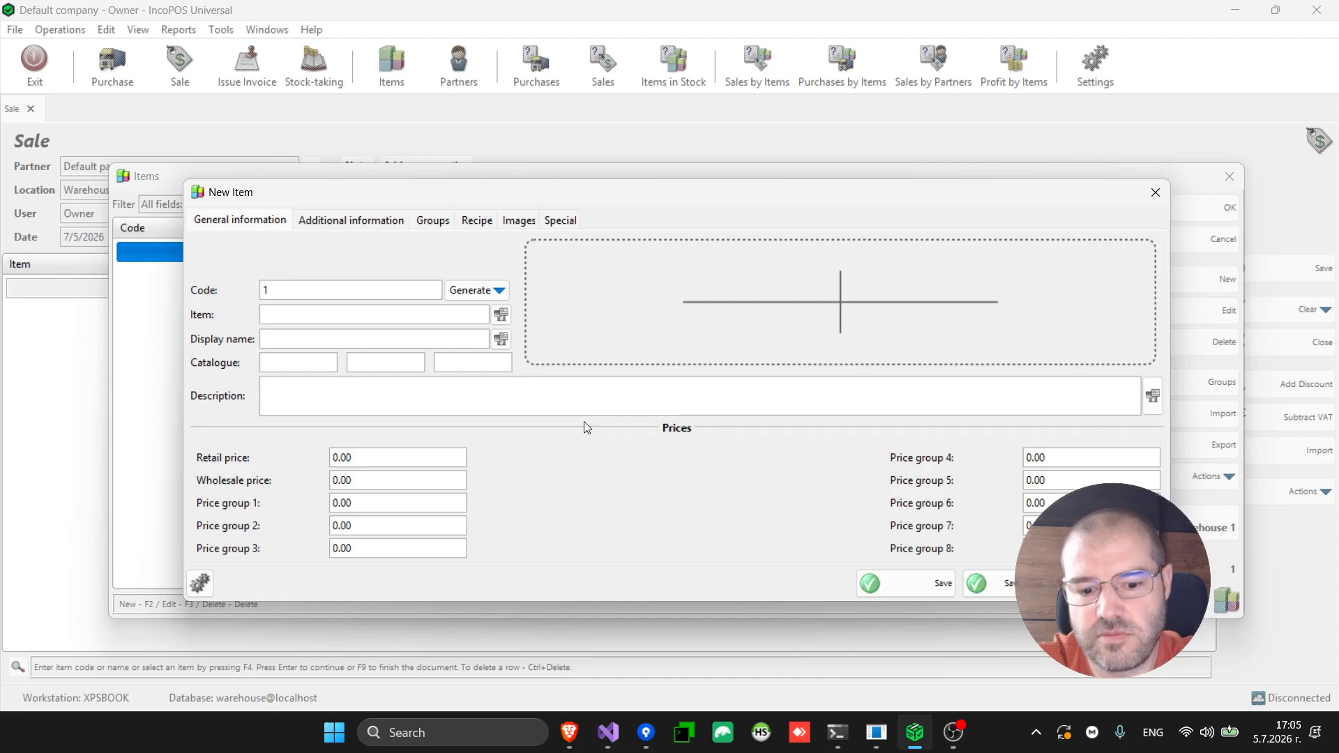
pyautogui.write('Cheese')
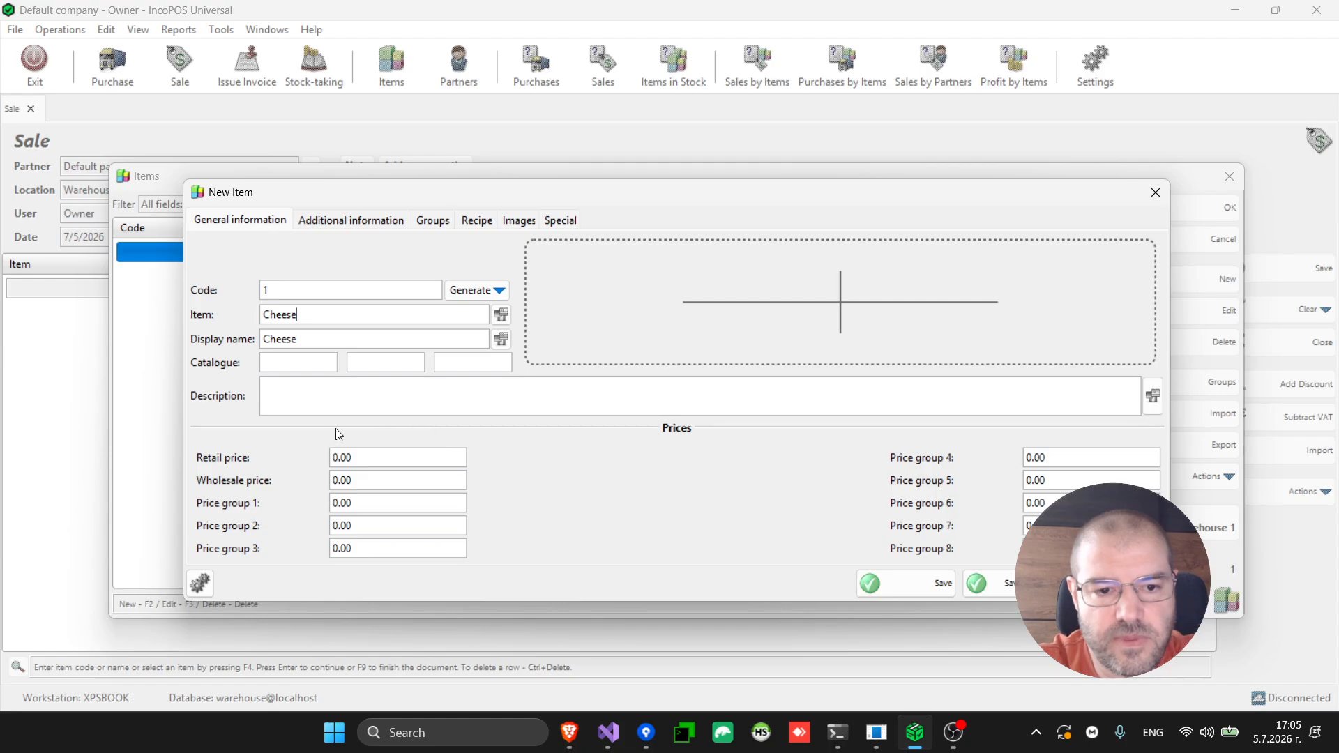
pyautogui.click(907, 592)
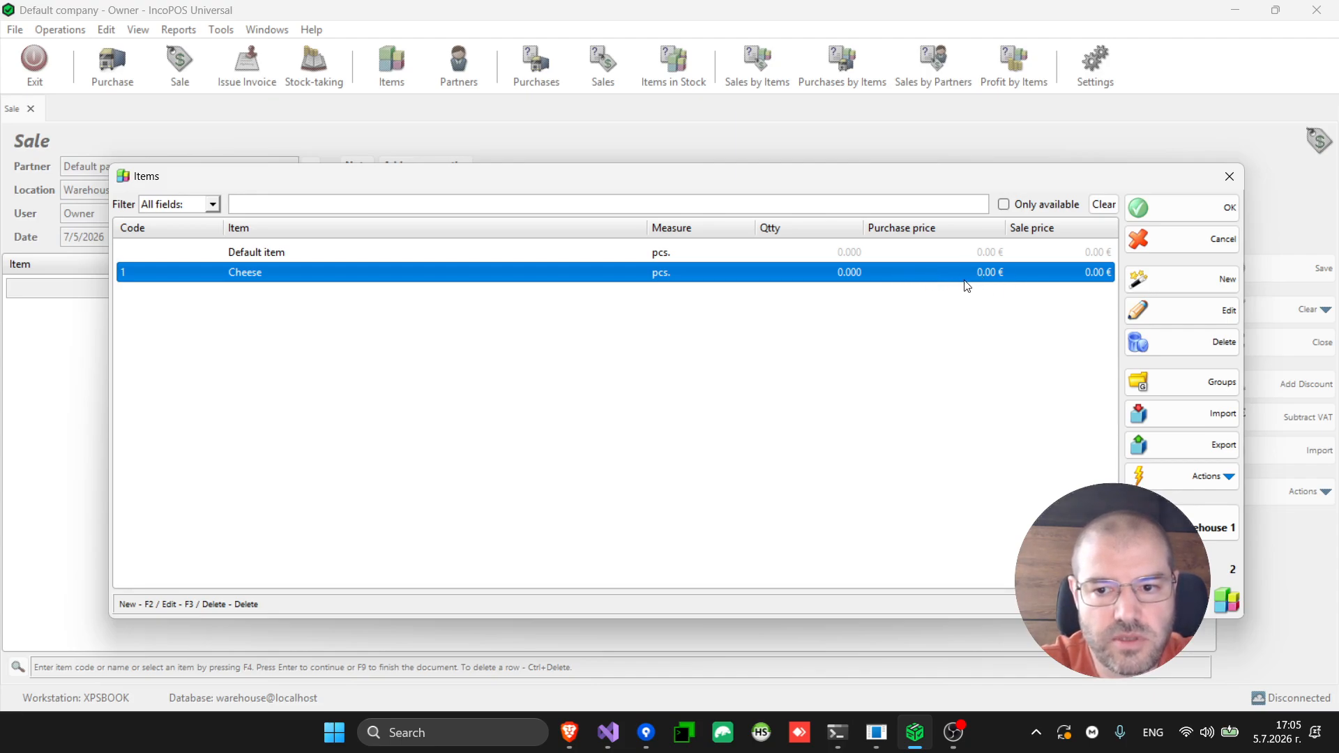
pyautogui.press('Escape')
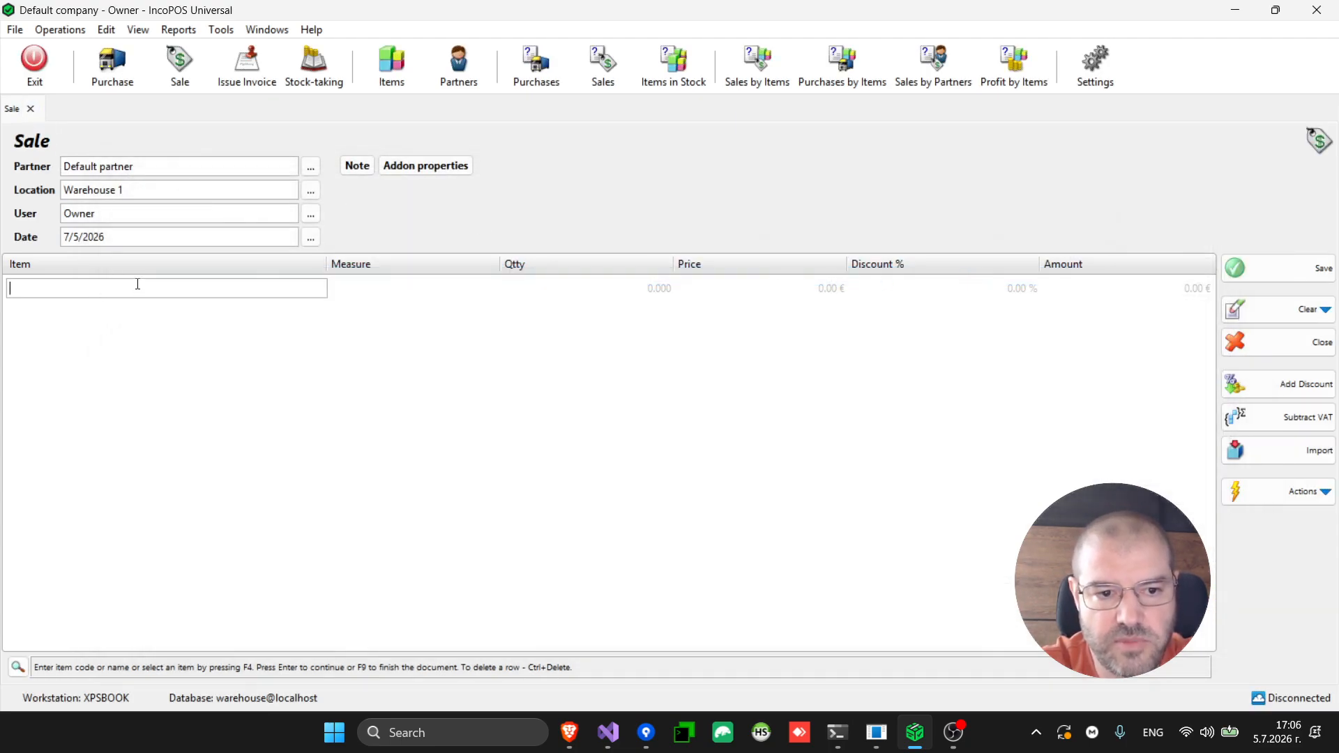
# Add a sale line of 10 Cheese at a price of 10.00 €
pyautogui.press('F4')
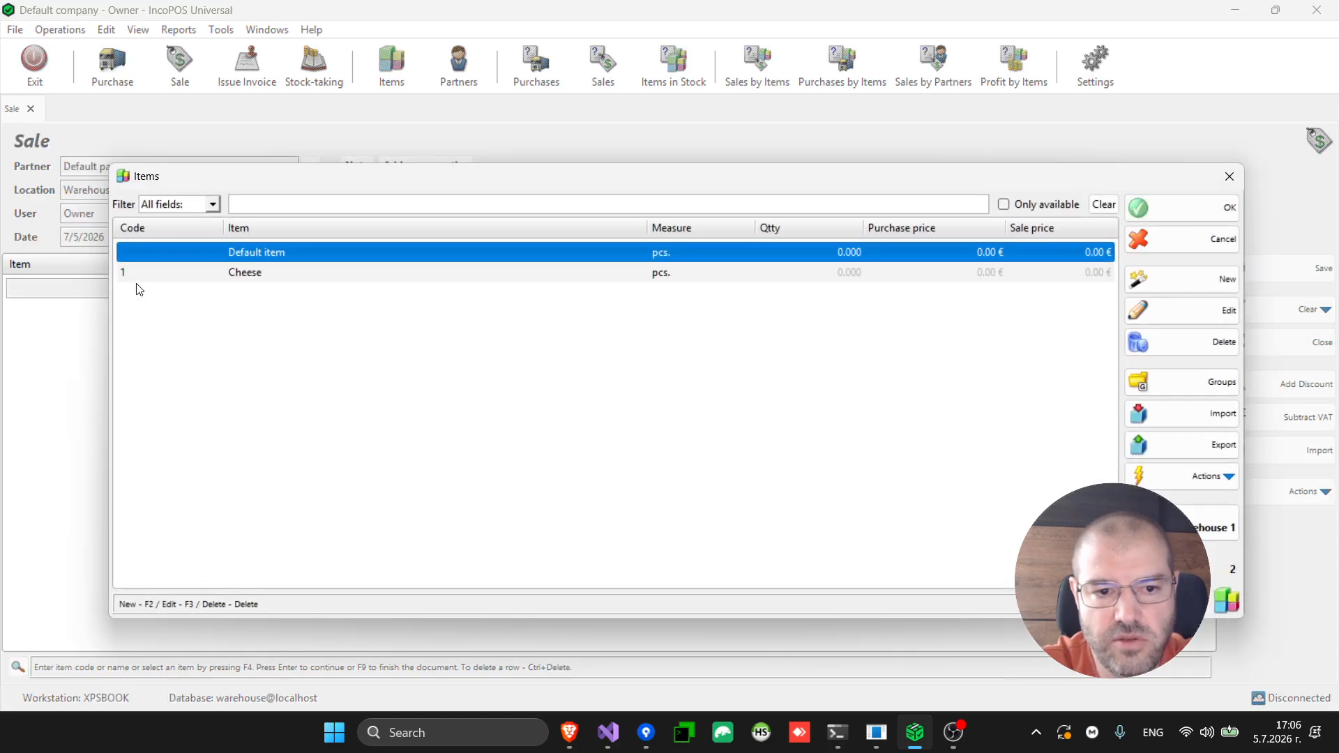
pyautogui.press('Down')
pyautogui.press('Return')
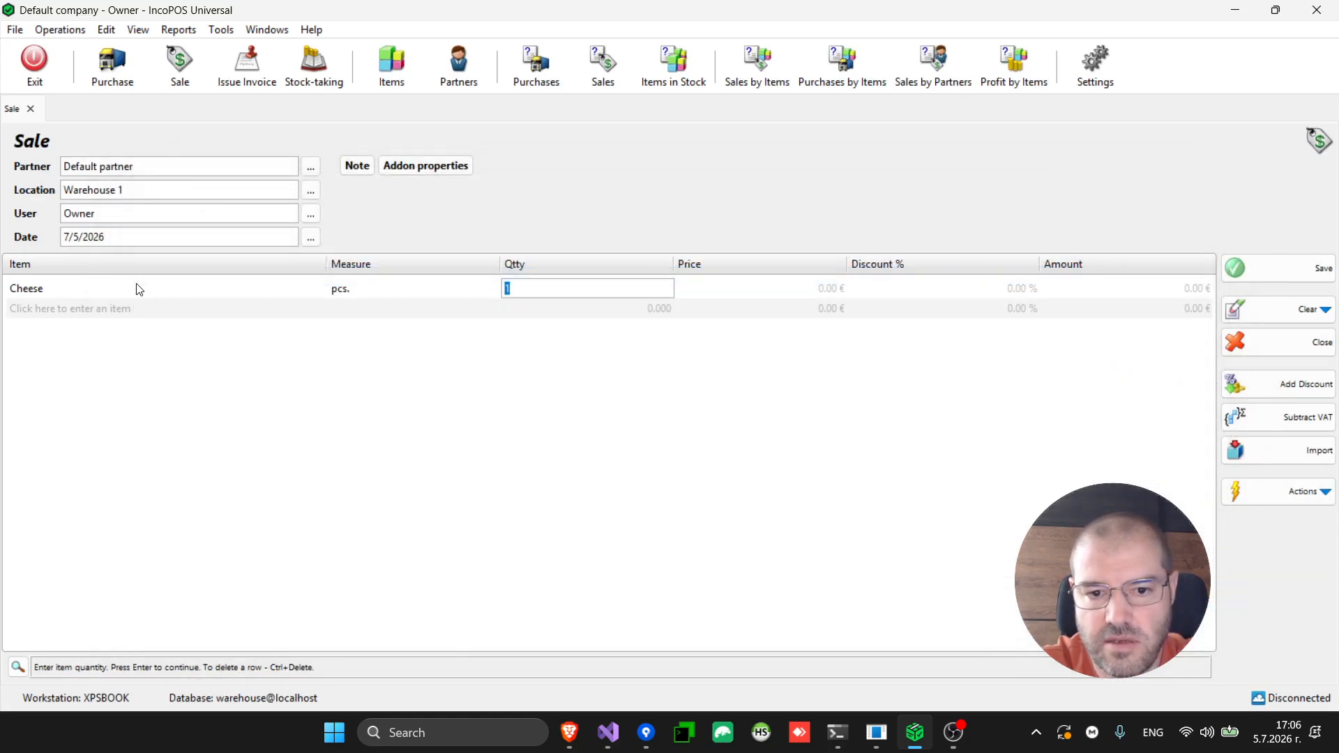
pyautogui.write('10')
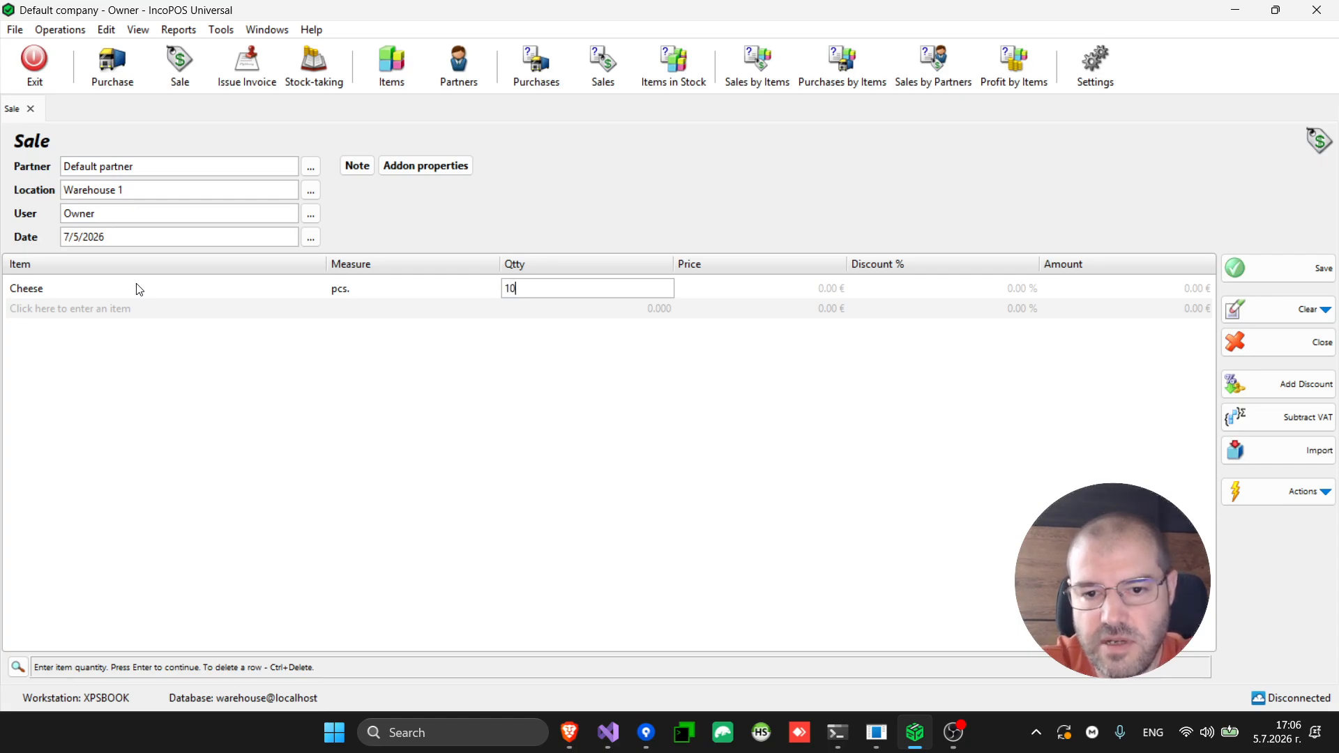
pyautogui.press('Return')
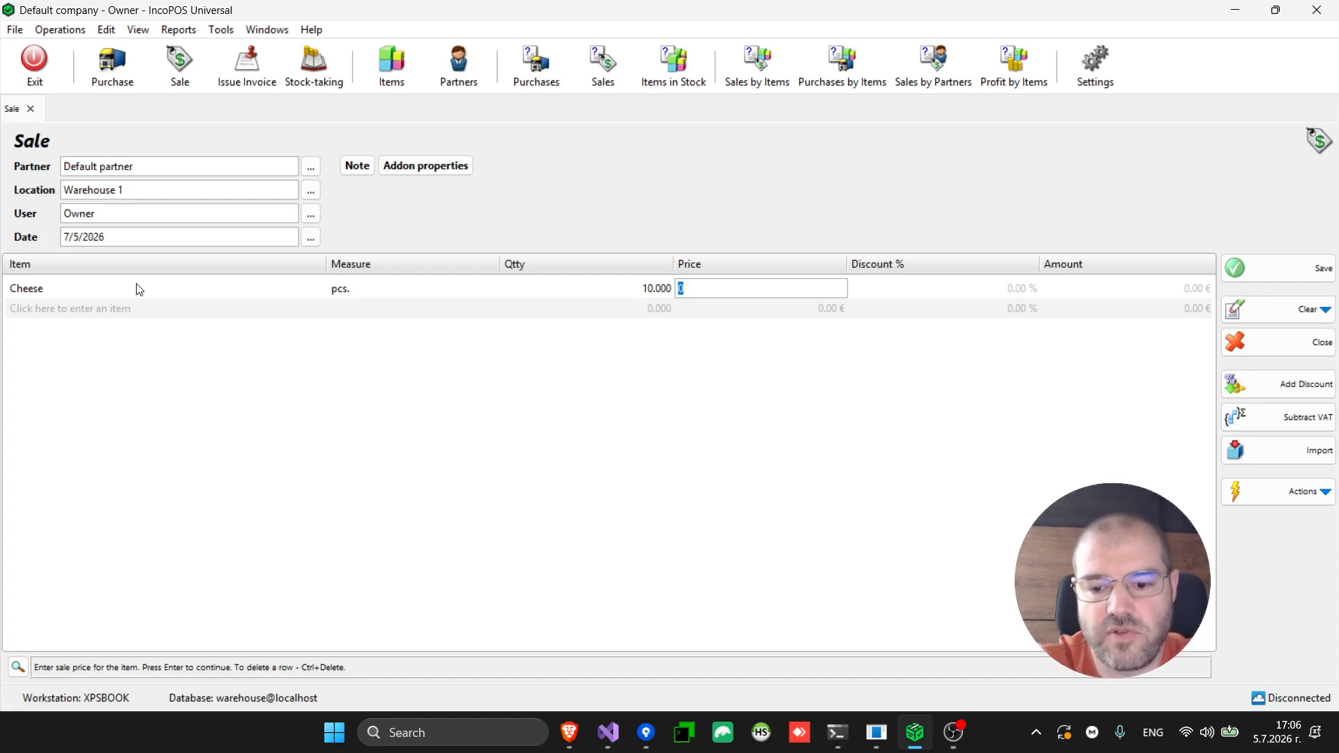
pyautogui.write('10')
pyautogui.press('Return')
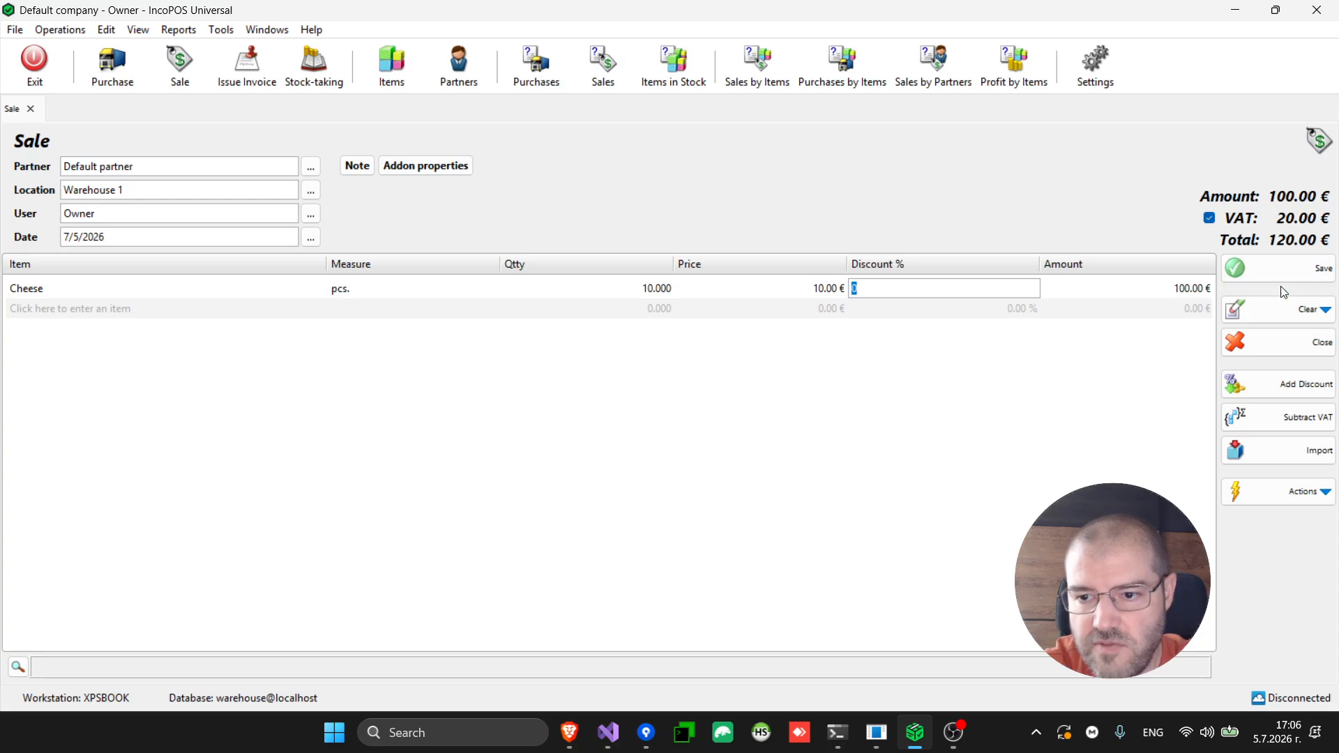
# Save the sale with a 120.00 € cash payment and print the stock receipt
pyautogui.click(1295, 272)
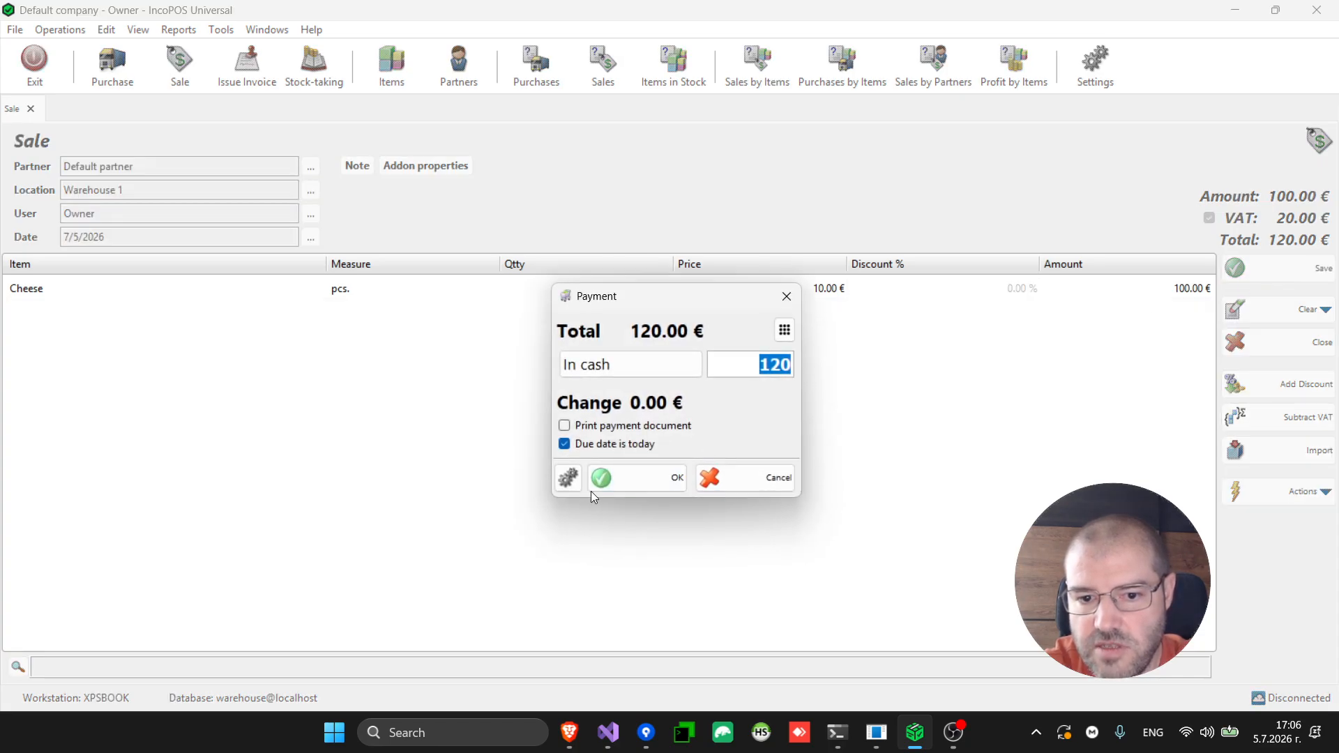
pyautogui.click(650, 488)
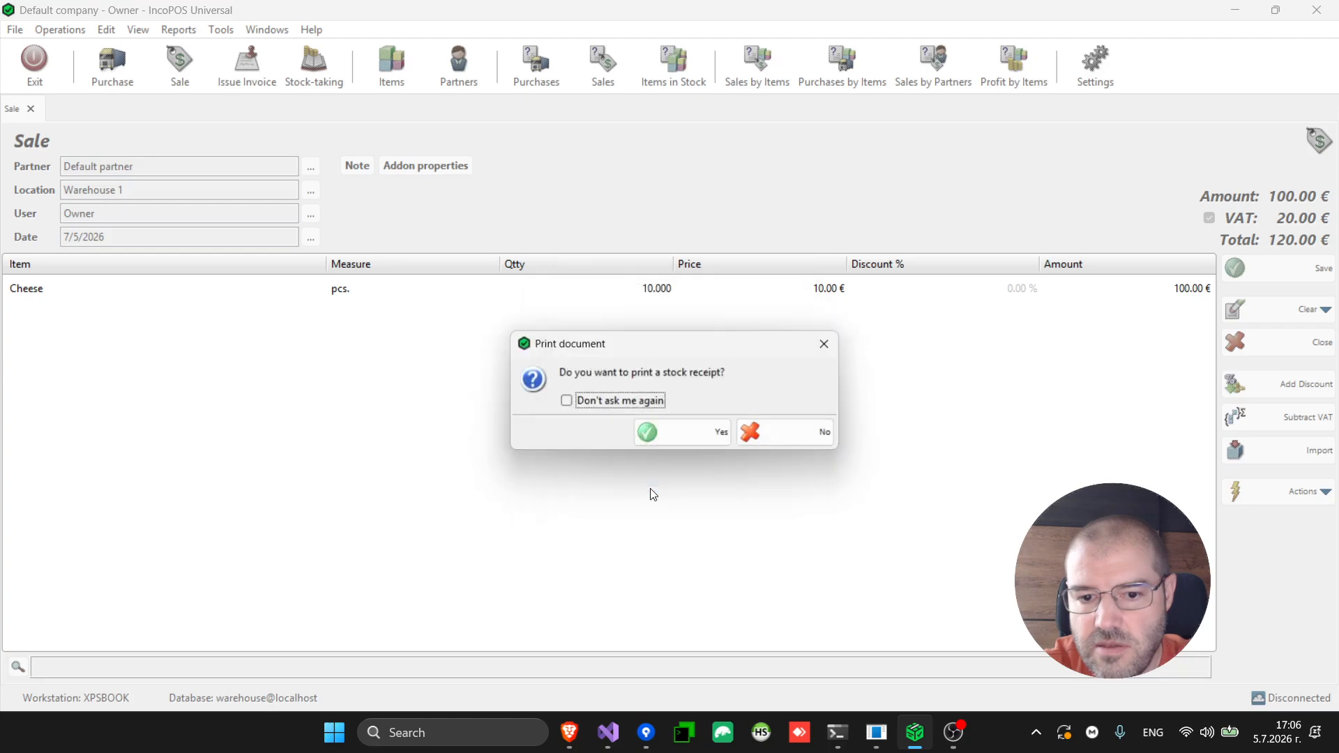
pyautogui.click(689, 434)
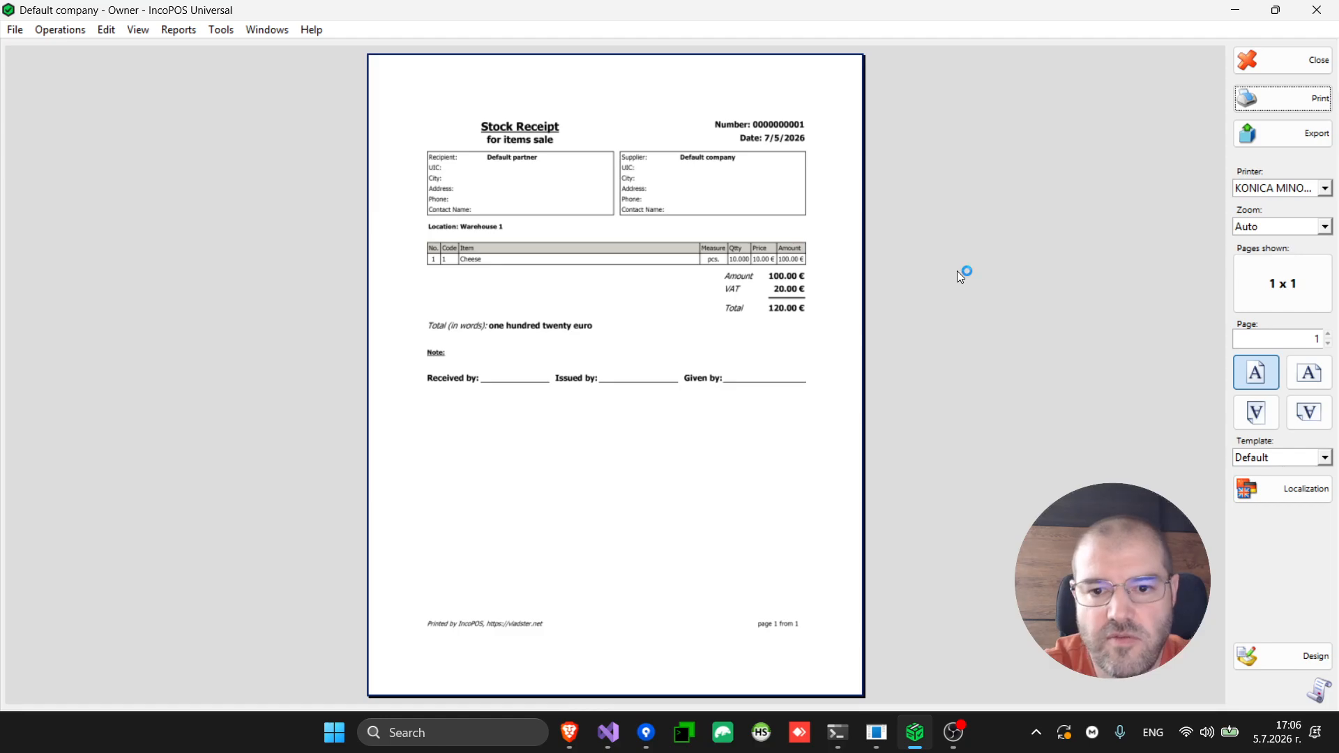
pyautogui.click(1285, 59)
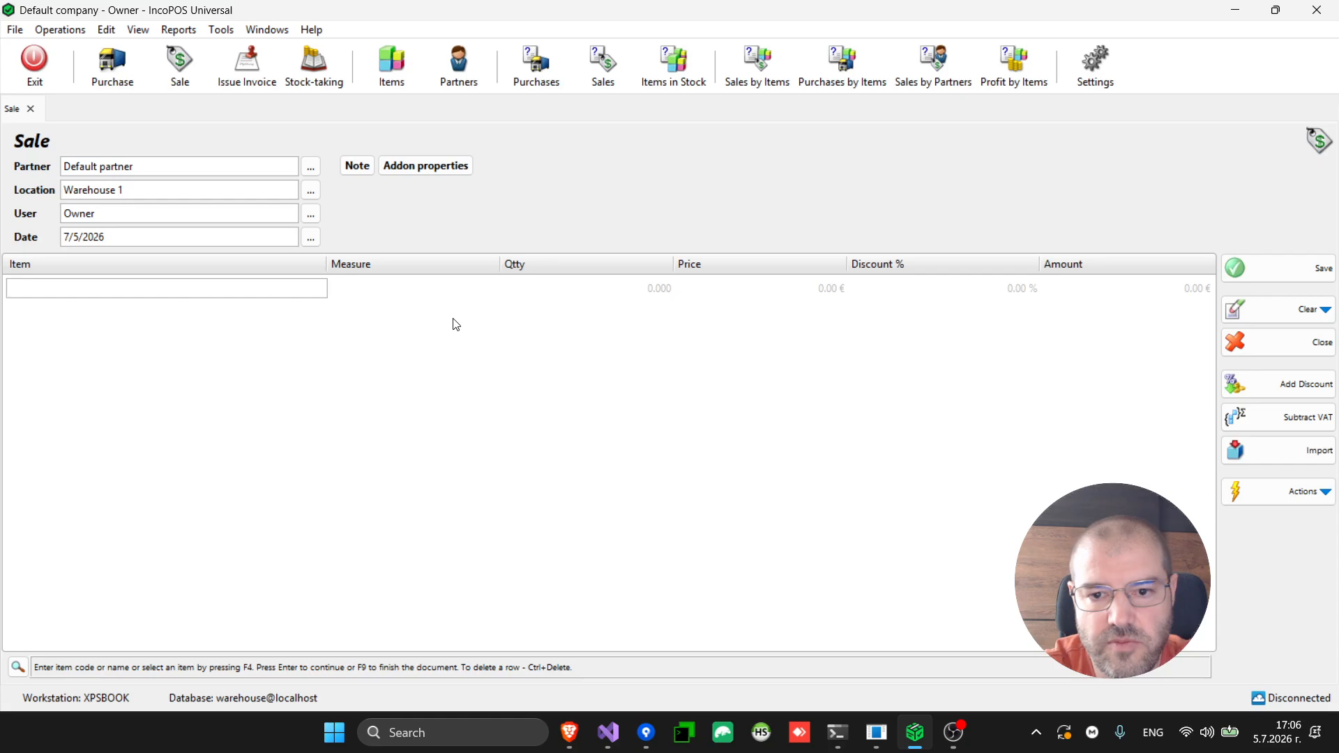
# Add Cheese as the first line of a fresh sale
pyautogui.press('F4')
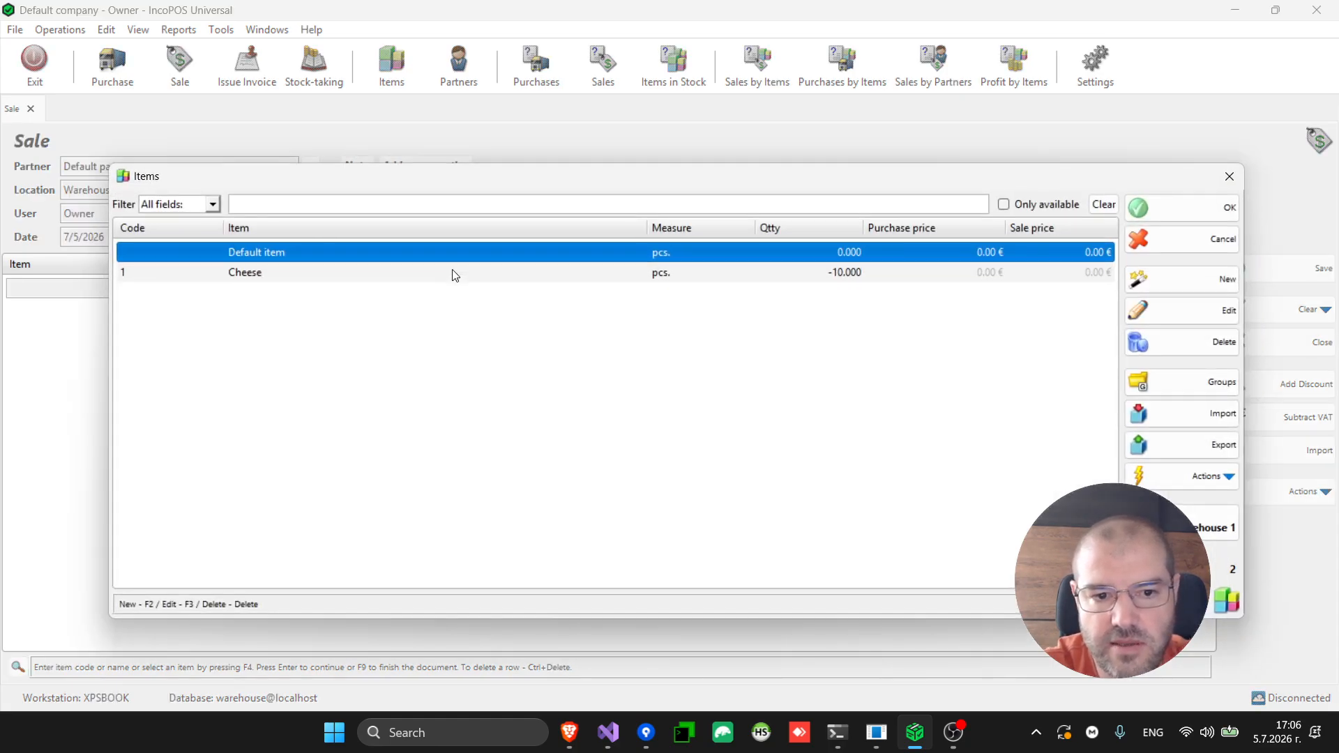
pyautogui.press('Down')
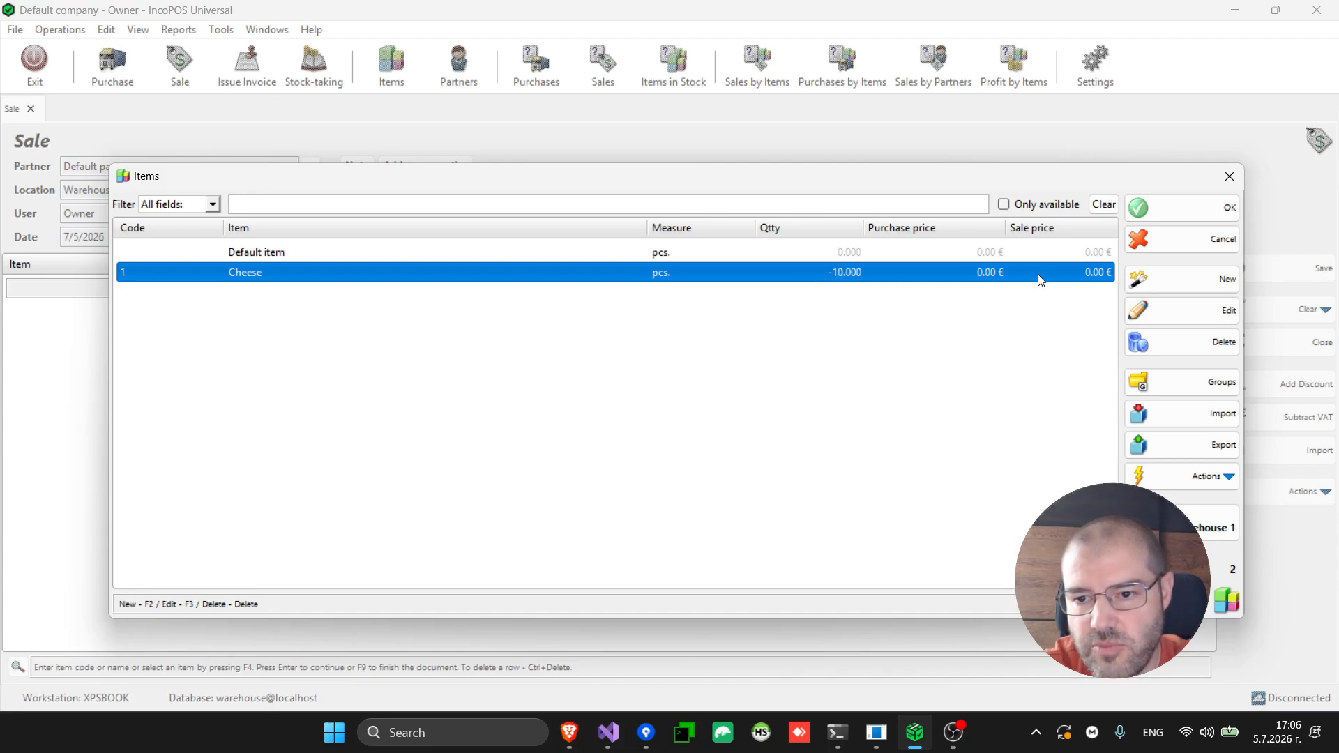
pyautogui.doubleClick(953, 278)
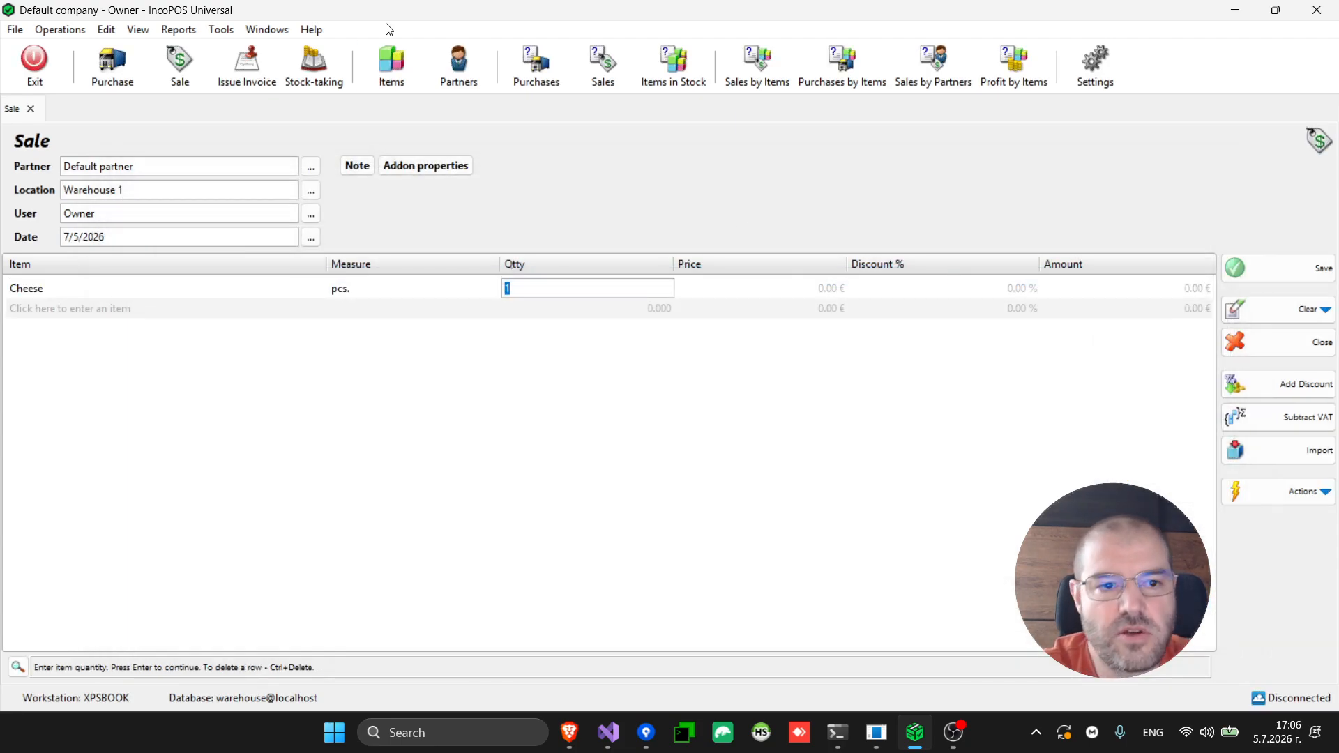
# Start a new purchase from Warehouse 1 and widen the Item column
pyautogui.click(127, 66)
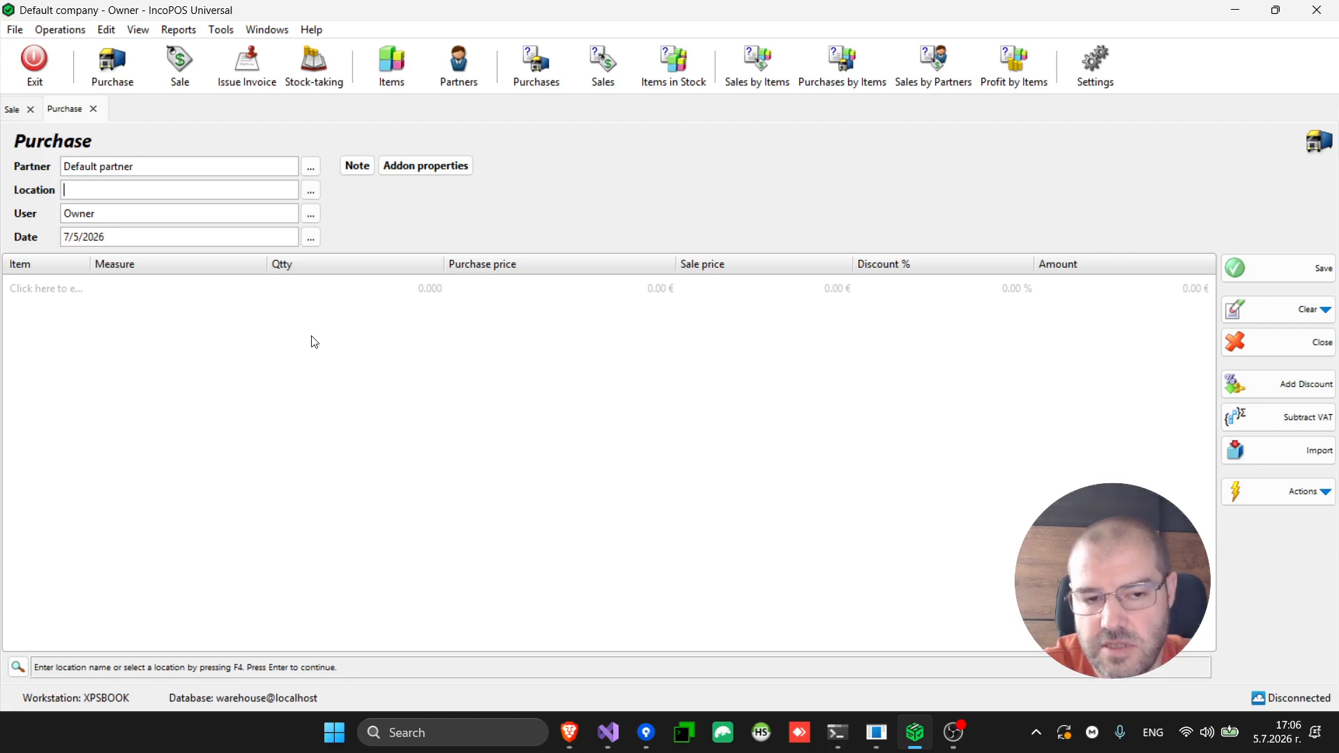
pyautogui.press('F4')
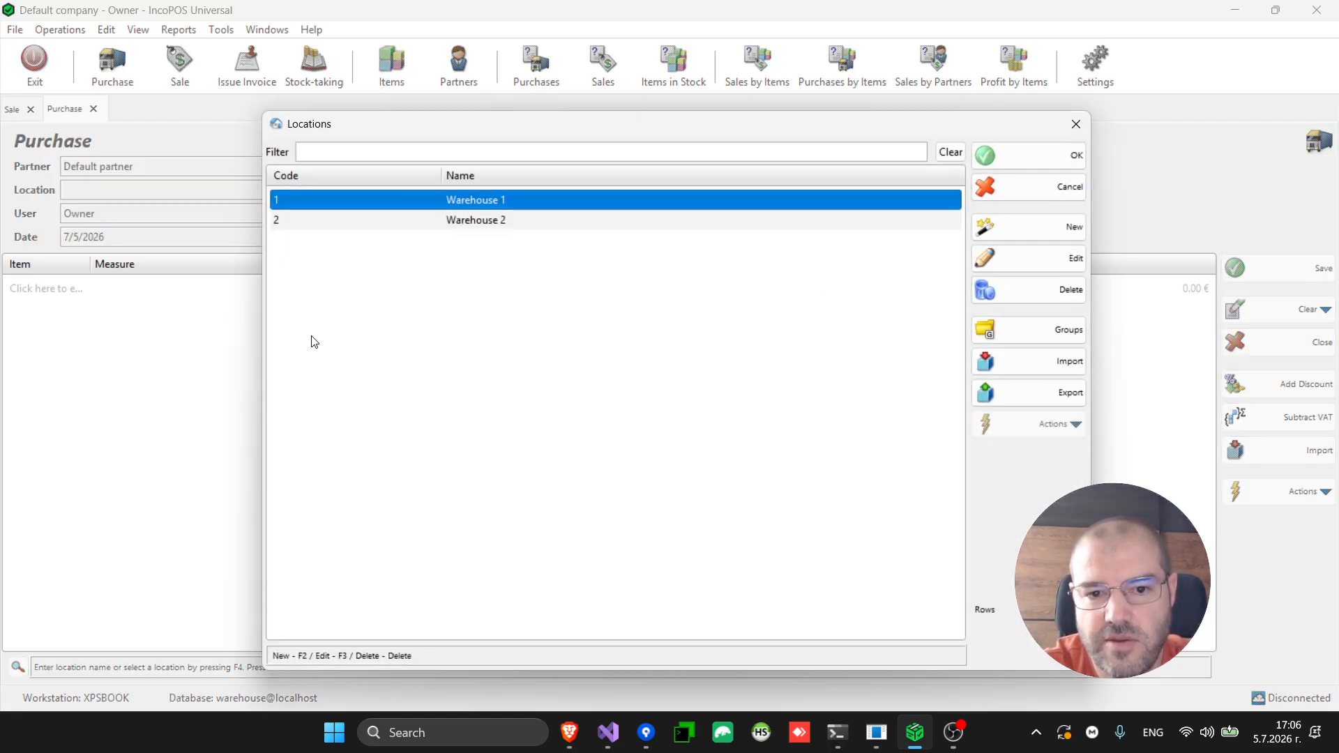
pyautogui.press('Return')
pyautogui.press('Return')
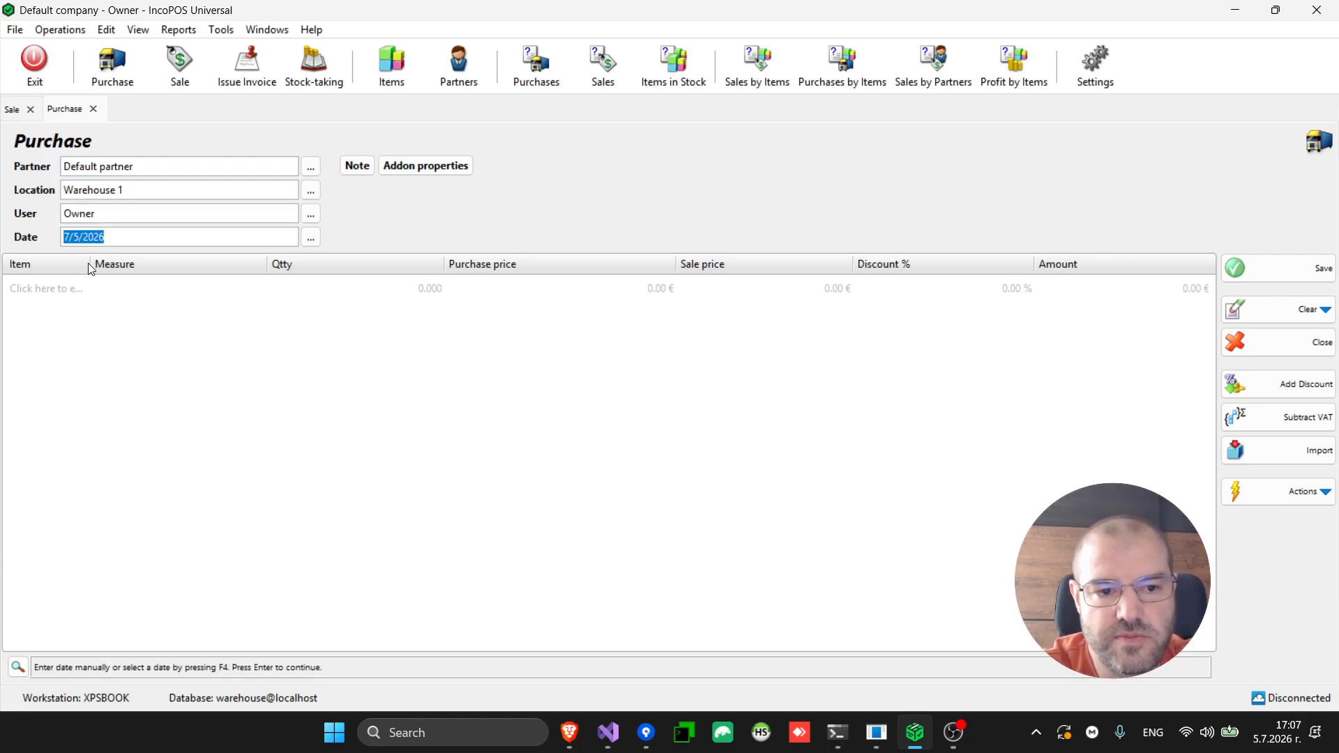
pyautogui.moveTo(91, 263); pyautogui.dragTo(349, 263)
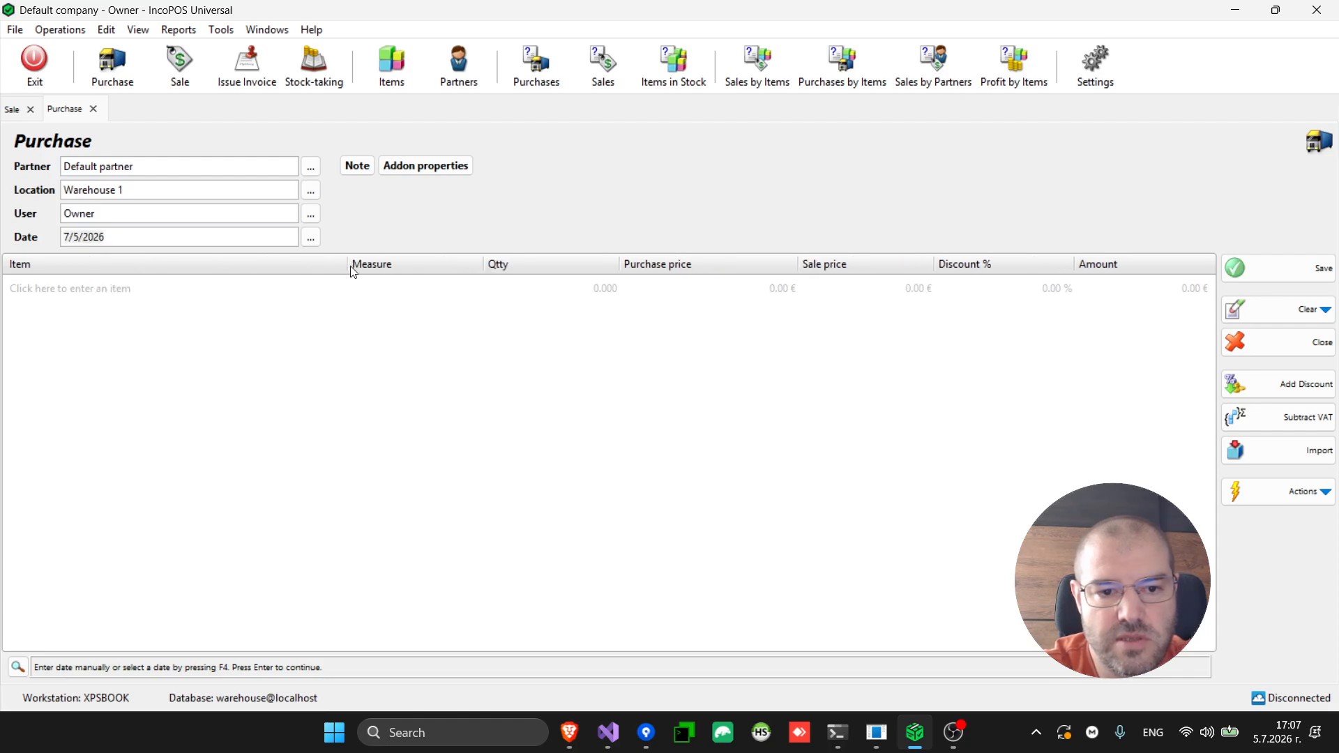
# Add 100 Cheese at purchase price 5.00 € and sale price 10.00 €
pyautogui.click(147, 292)
pyautogui.press('F4')
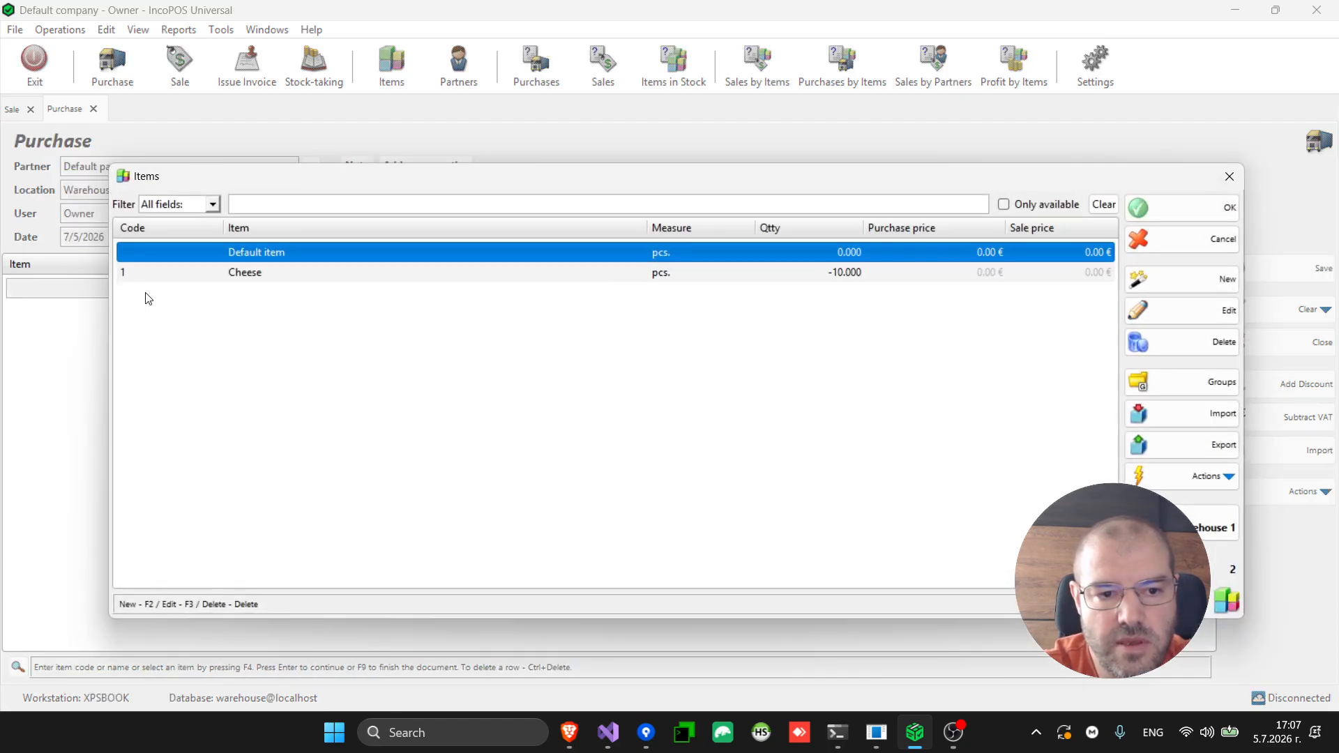
pyautogui.doubleClick(301, 278)
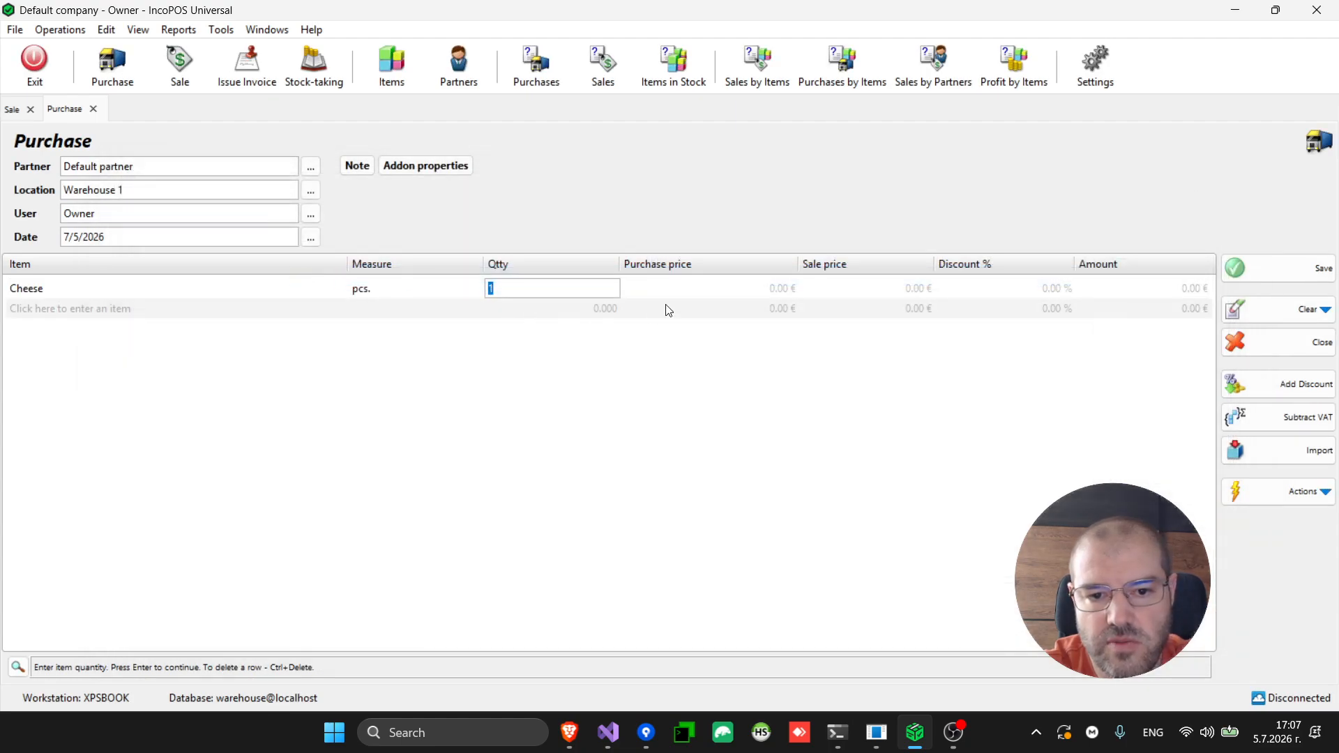
pyautogui.write('100')
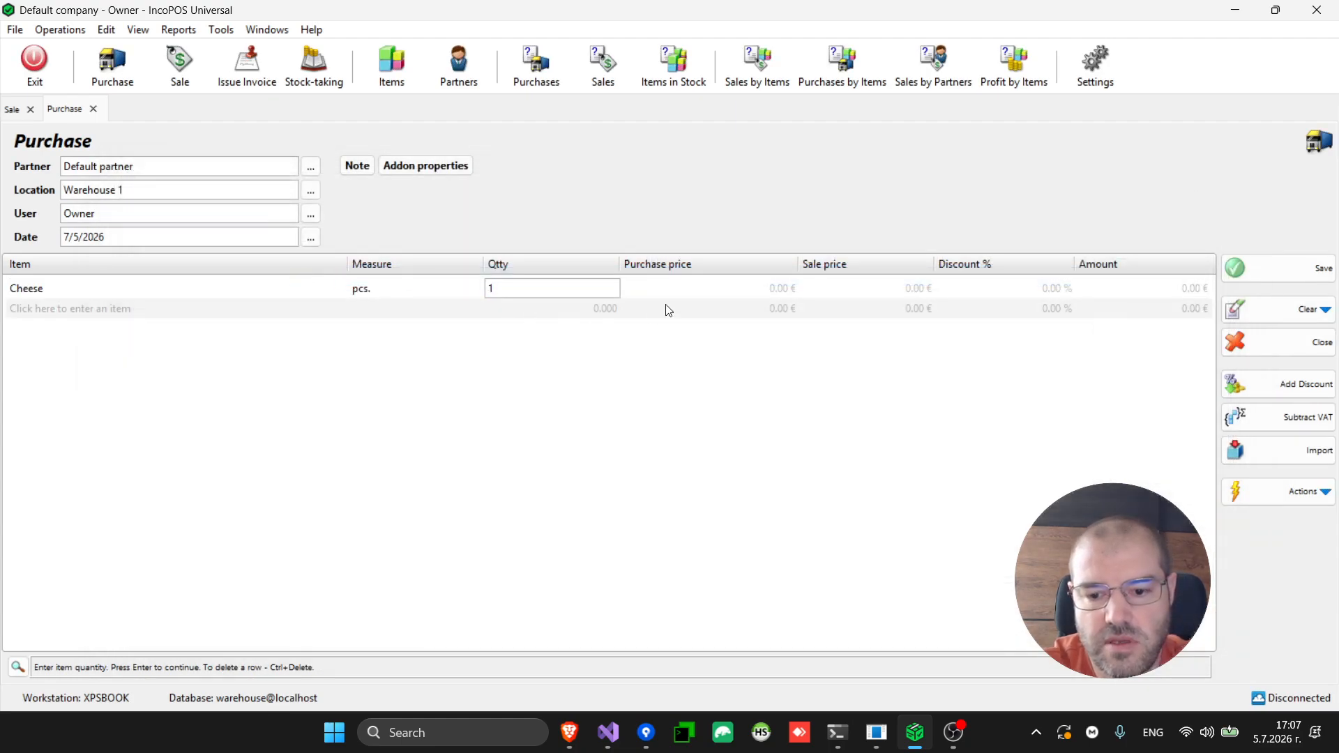
pyautogui.press('Return')
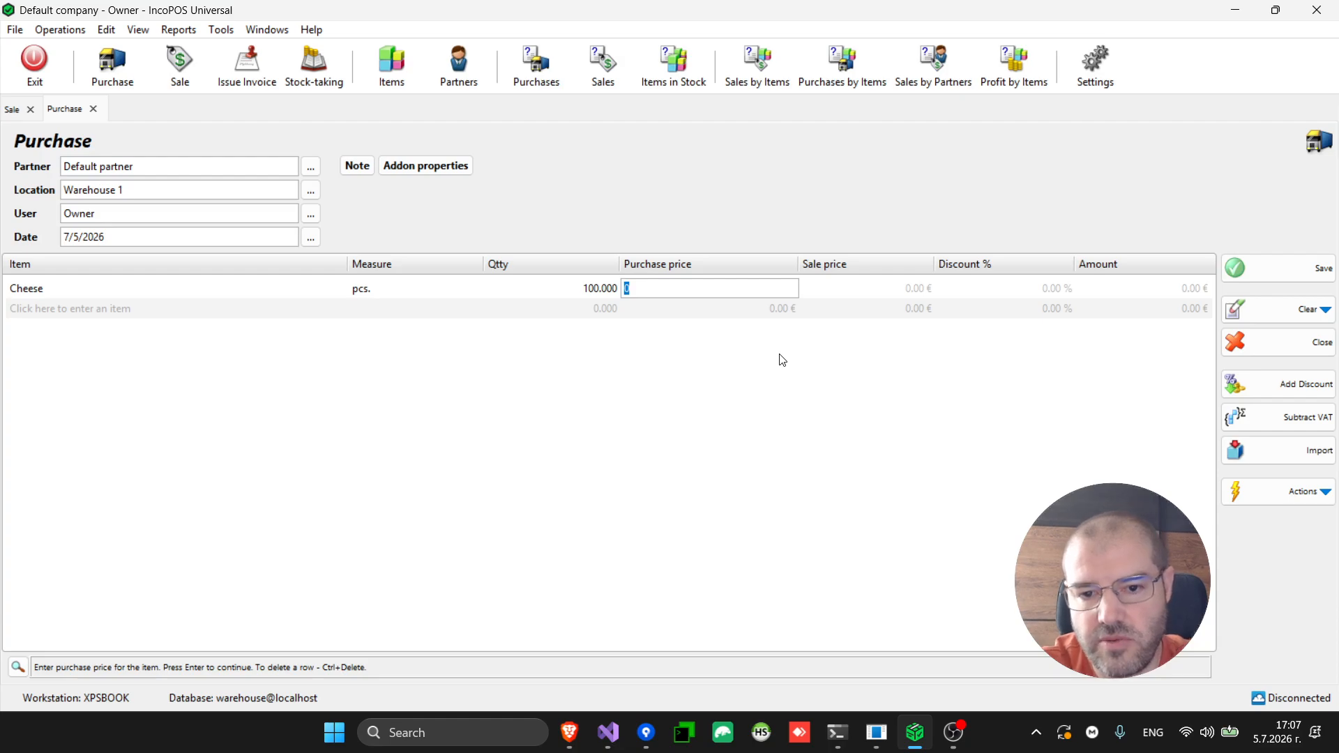
pyautogui.write('5')
pyautogui.press('Return')
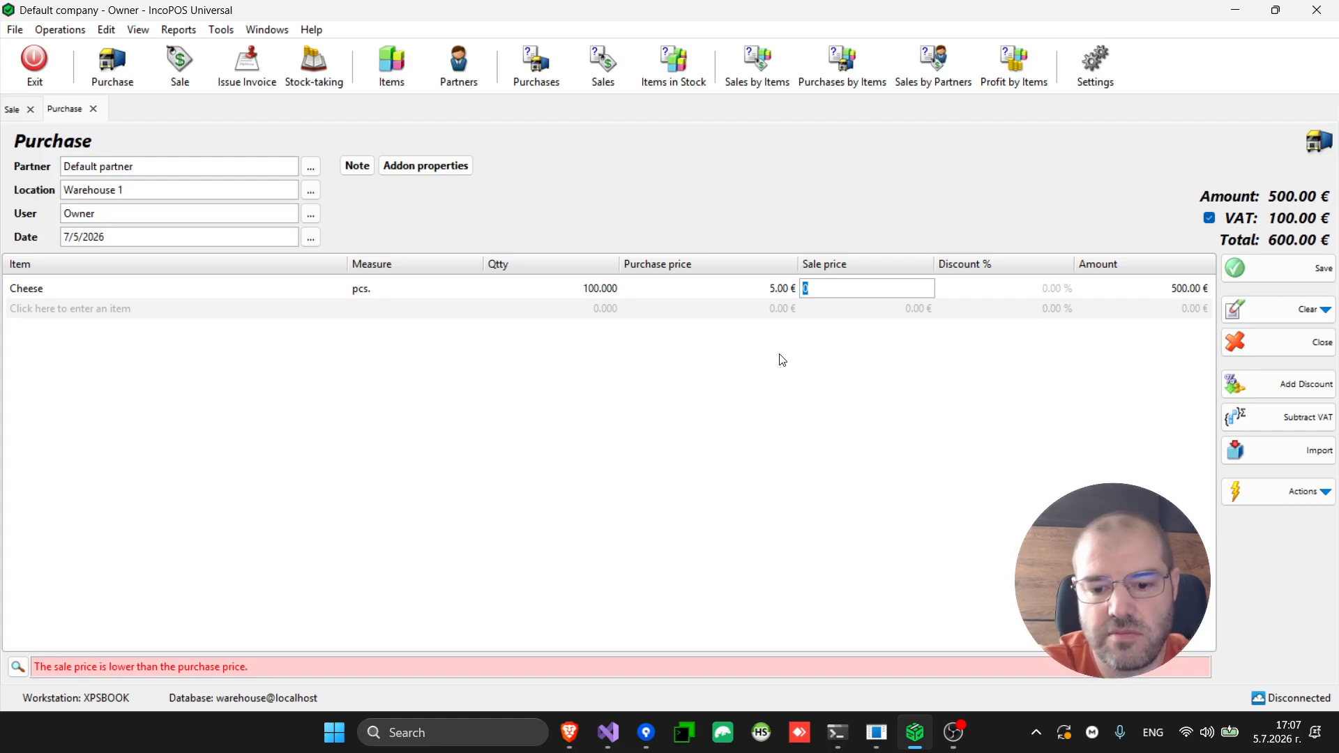
pyautogui.write('8')
pyautogui.press('Return')
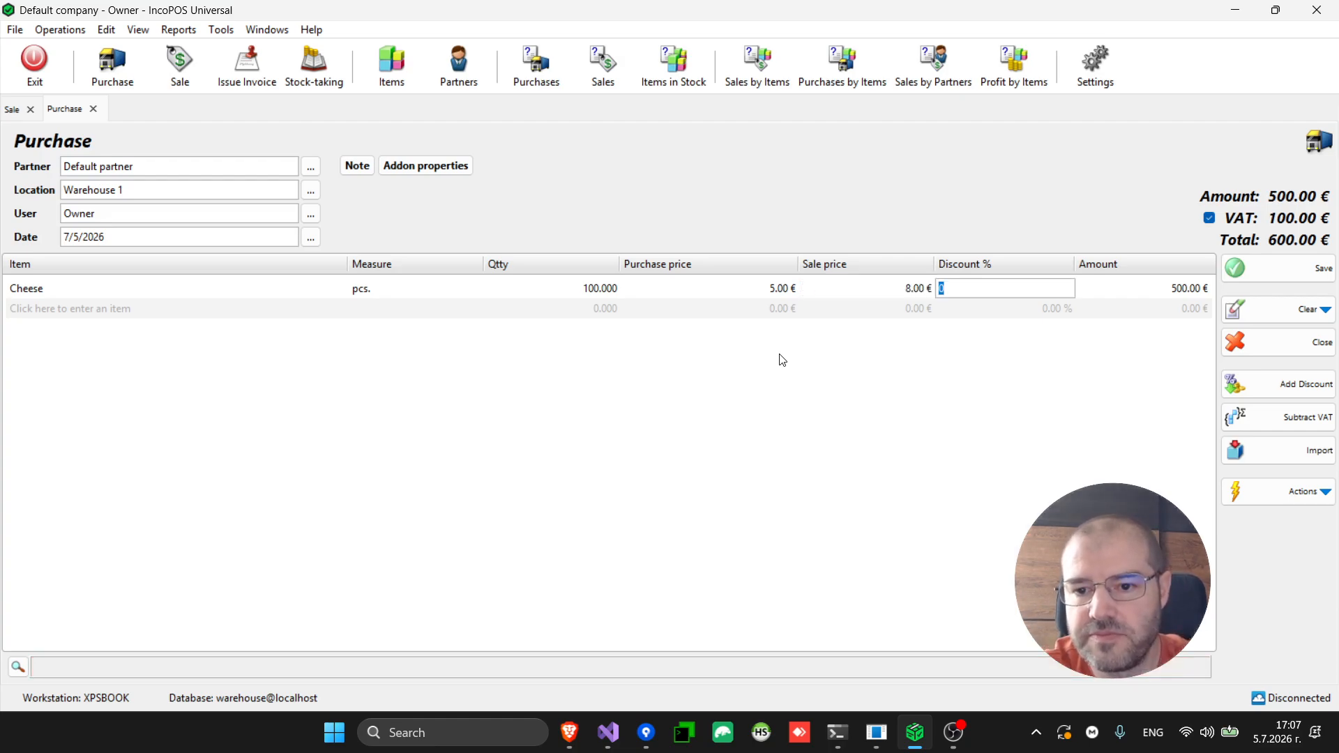
pyautogui.hotkey('shift', 'Tab')
pyautogui.write('10')
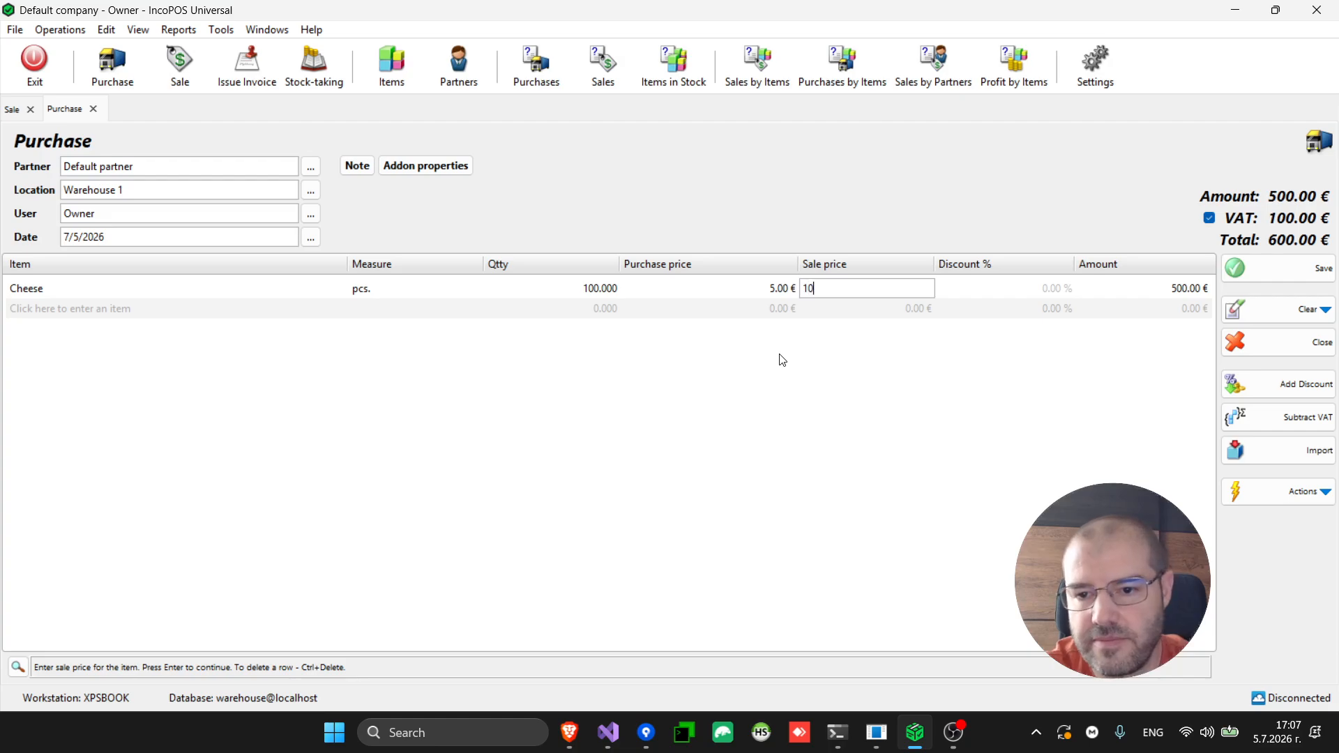
pyautogui.press('Return')
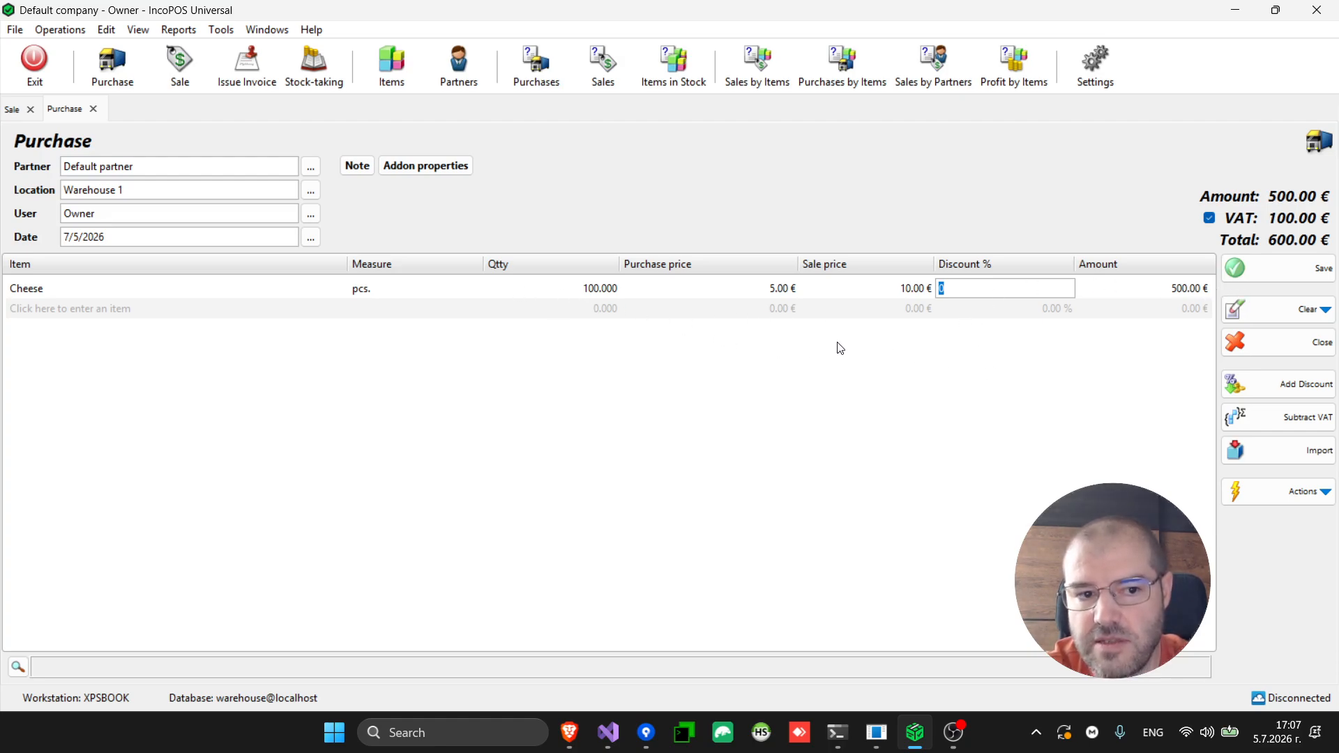
# Save the purchase with a 600.00 € cash payment and print the stock receipt
pyautogui.click(1324, 275)
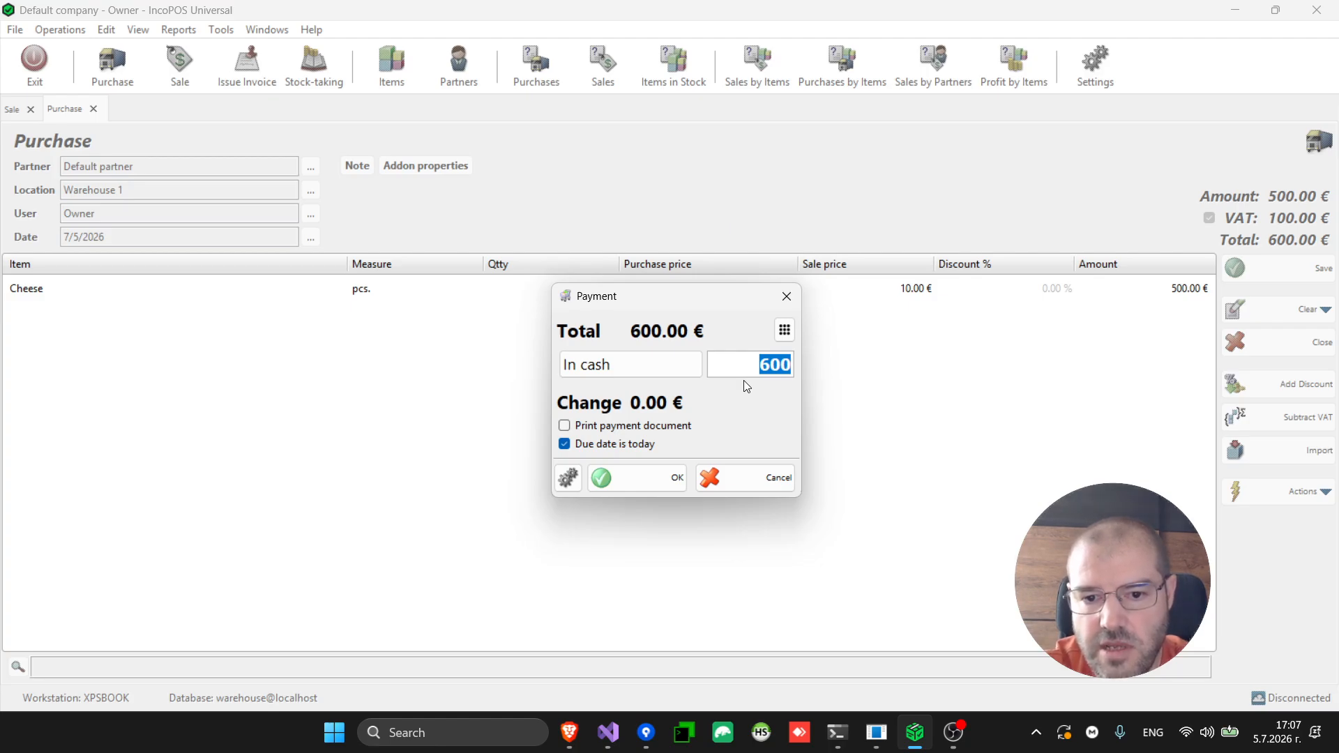
pyautogui.click(643, 481)
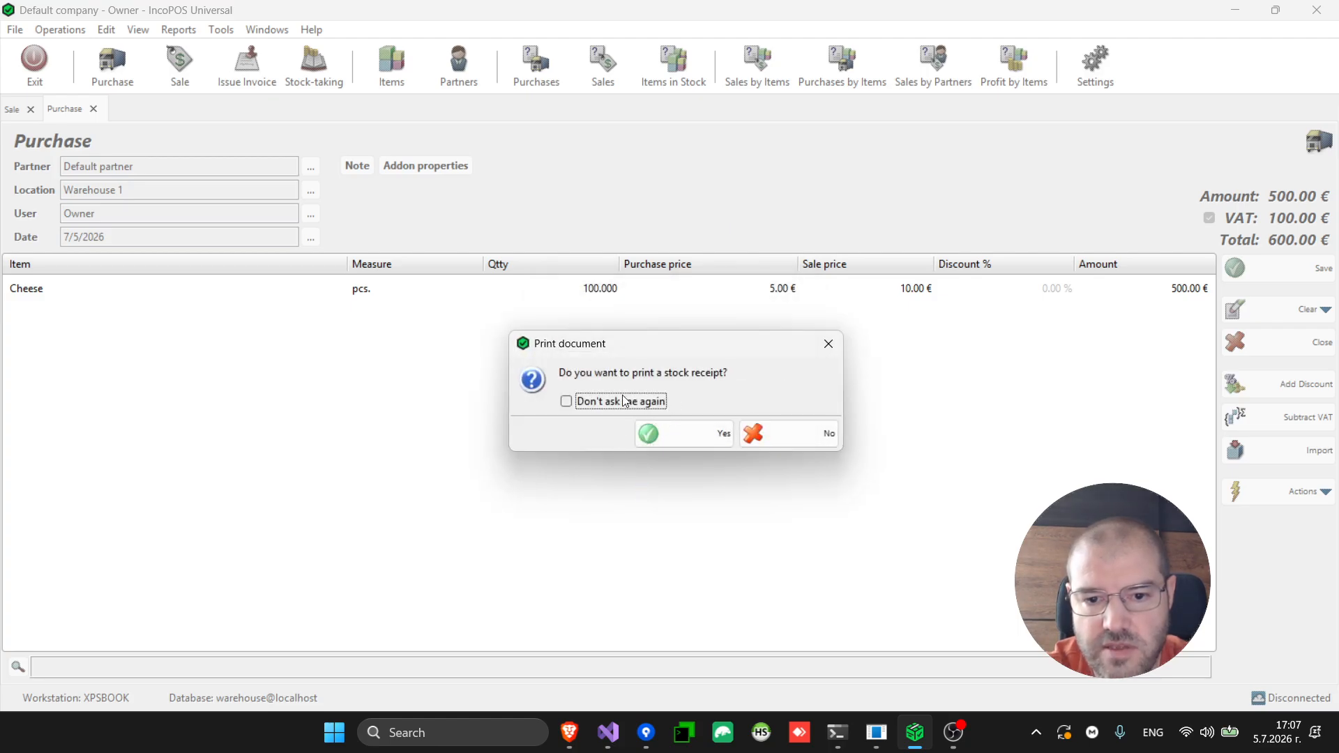
pyautogui.click(704, 435)
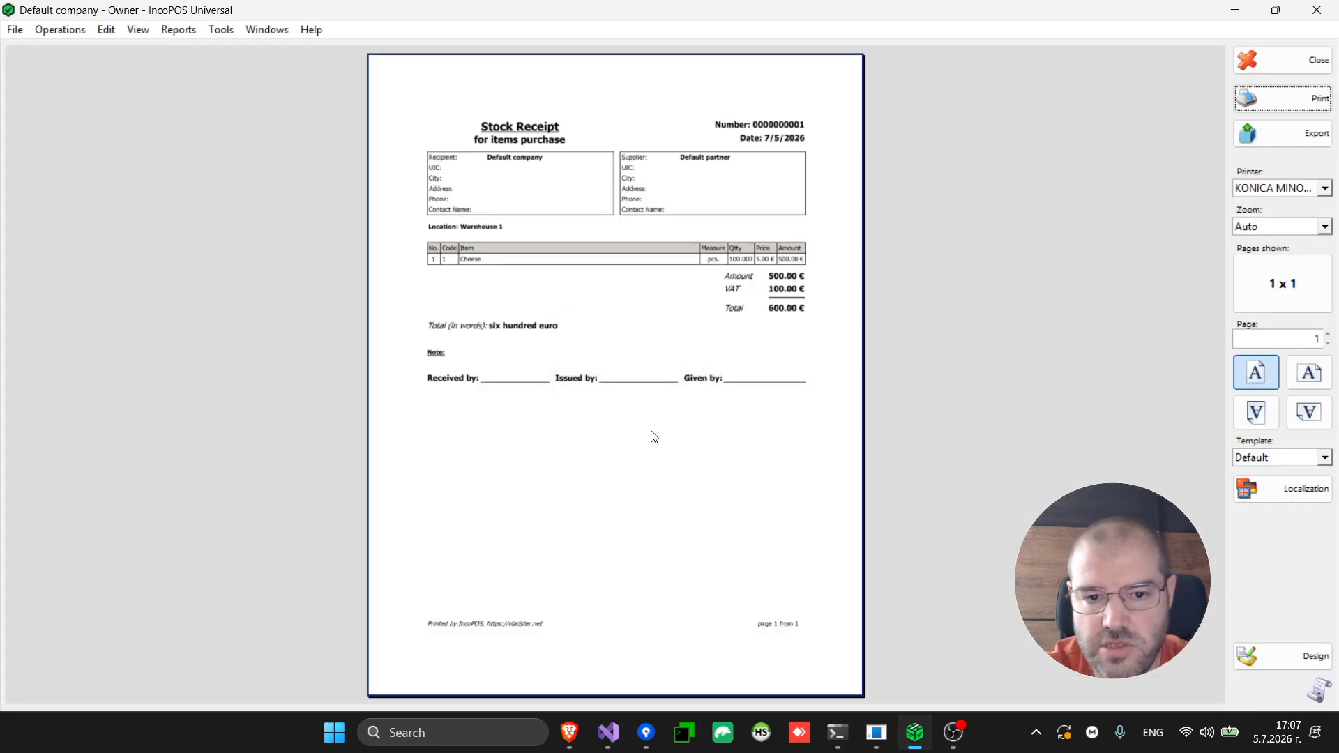
pyautogui.click(1299, 66)
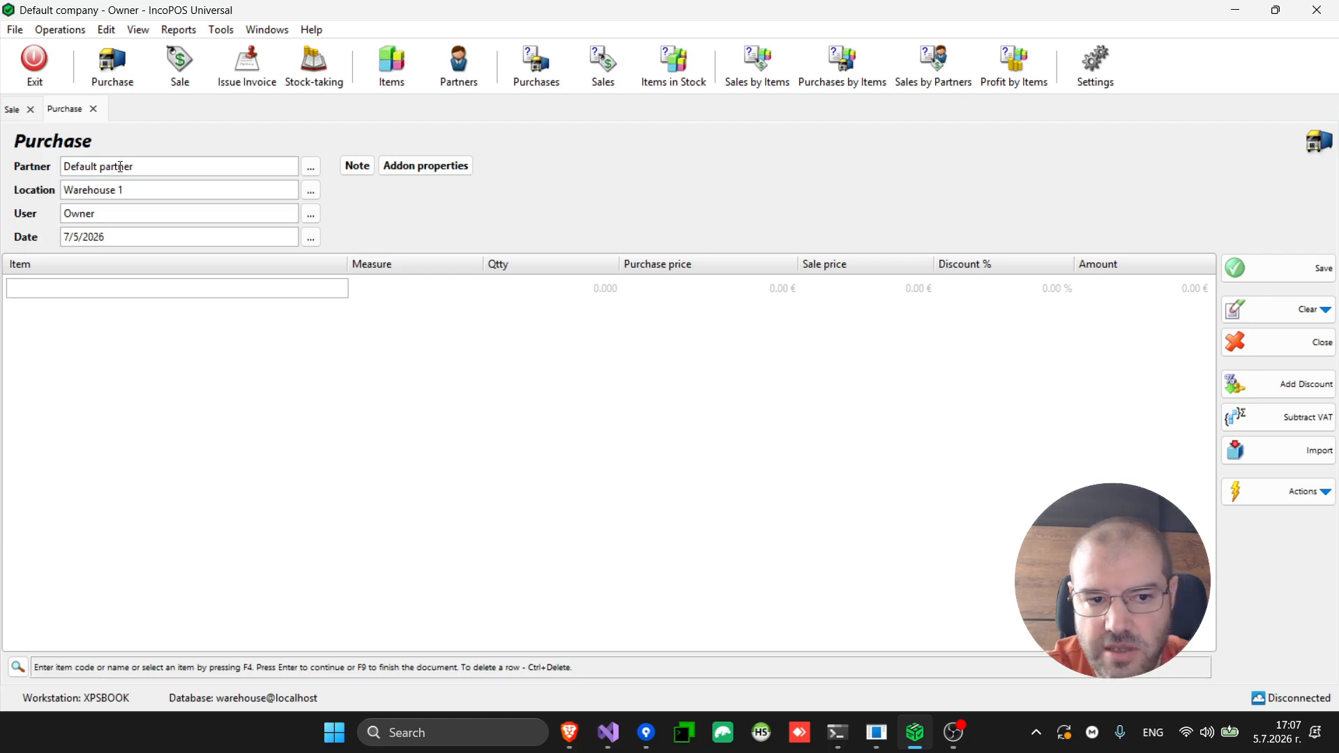
# Switch between the Purchase and Sale documents, ending on the Sale with the Cheese row
pyautogui.click(11, 112)
pyautogui.click(62, 110)
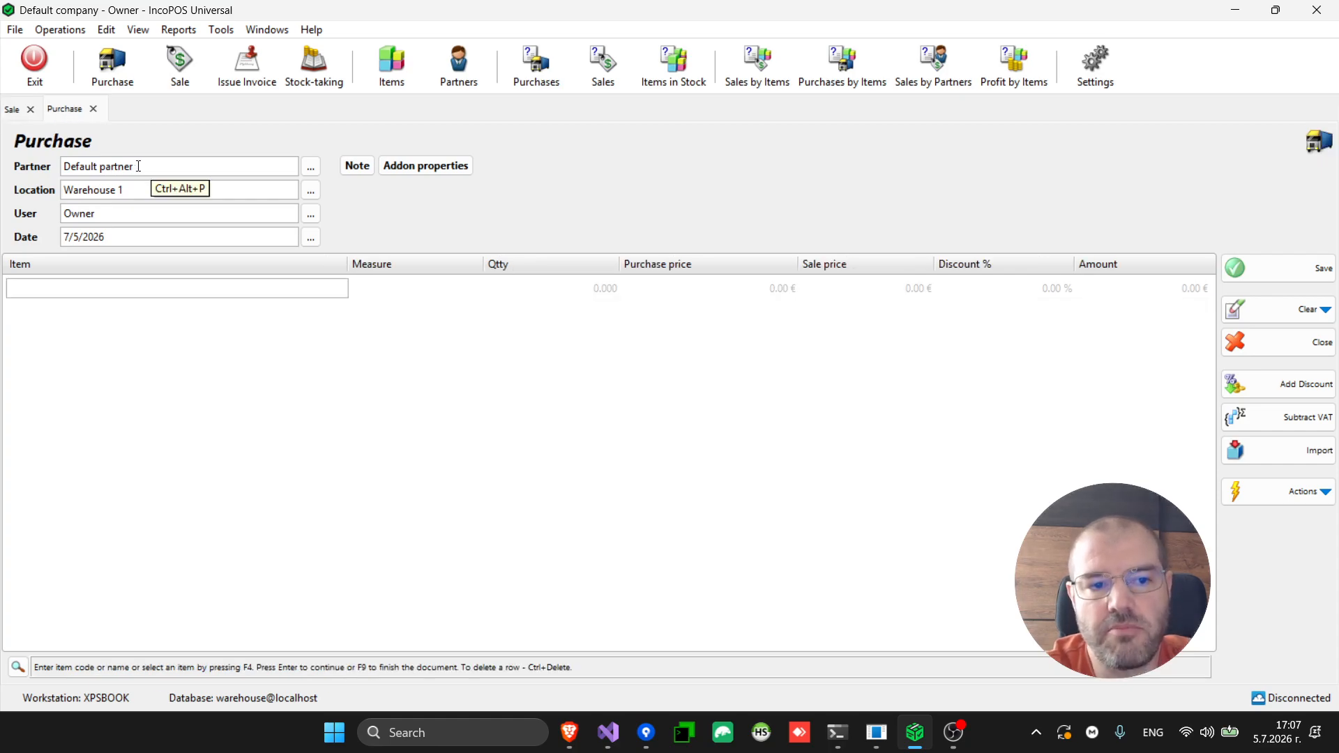
pyautogui.click(12, 111)
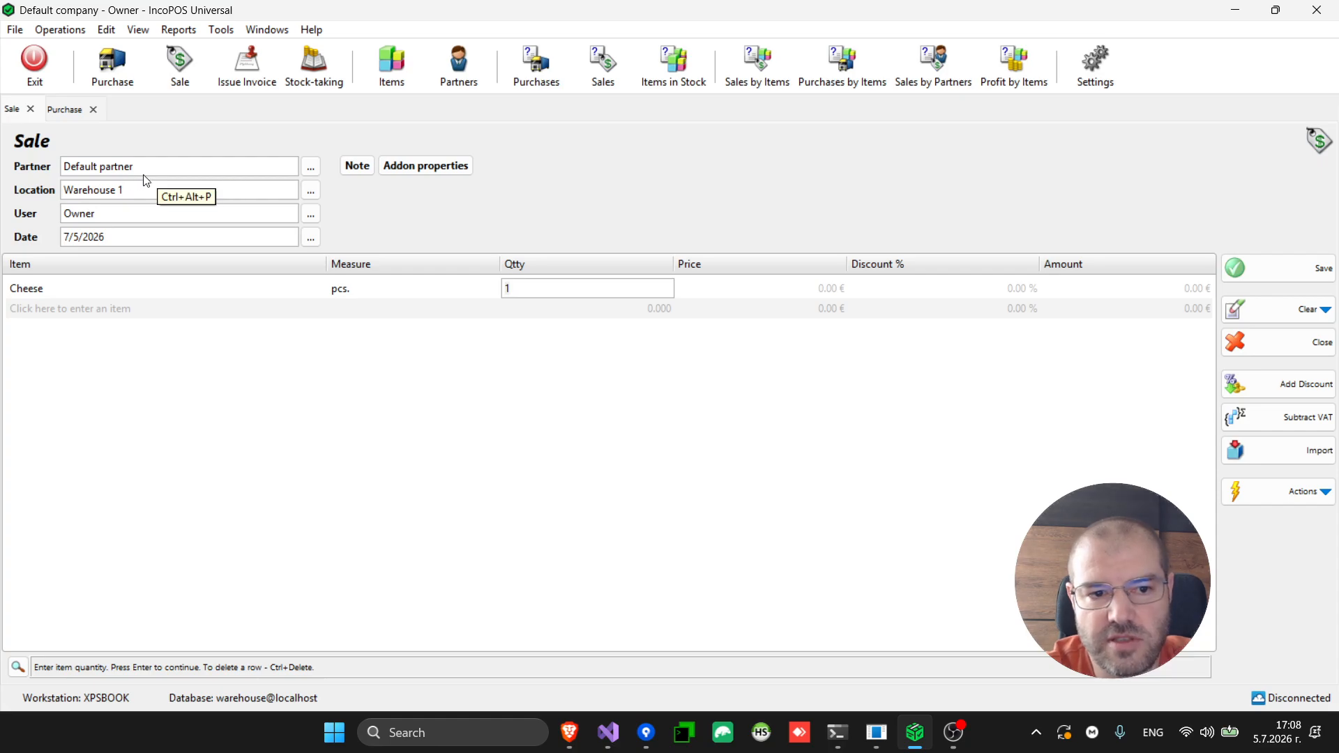
pyautogui.click(65, 109)
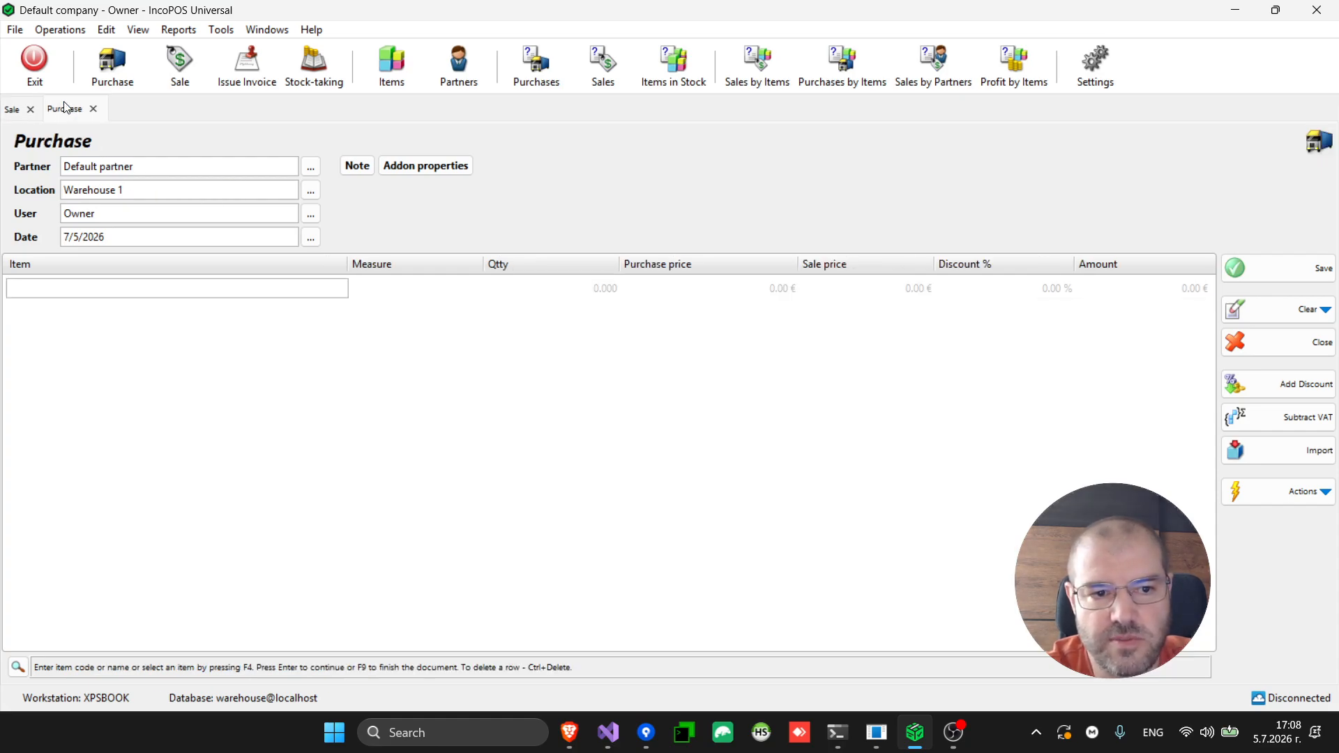
pyautogui.click(12, 112)
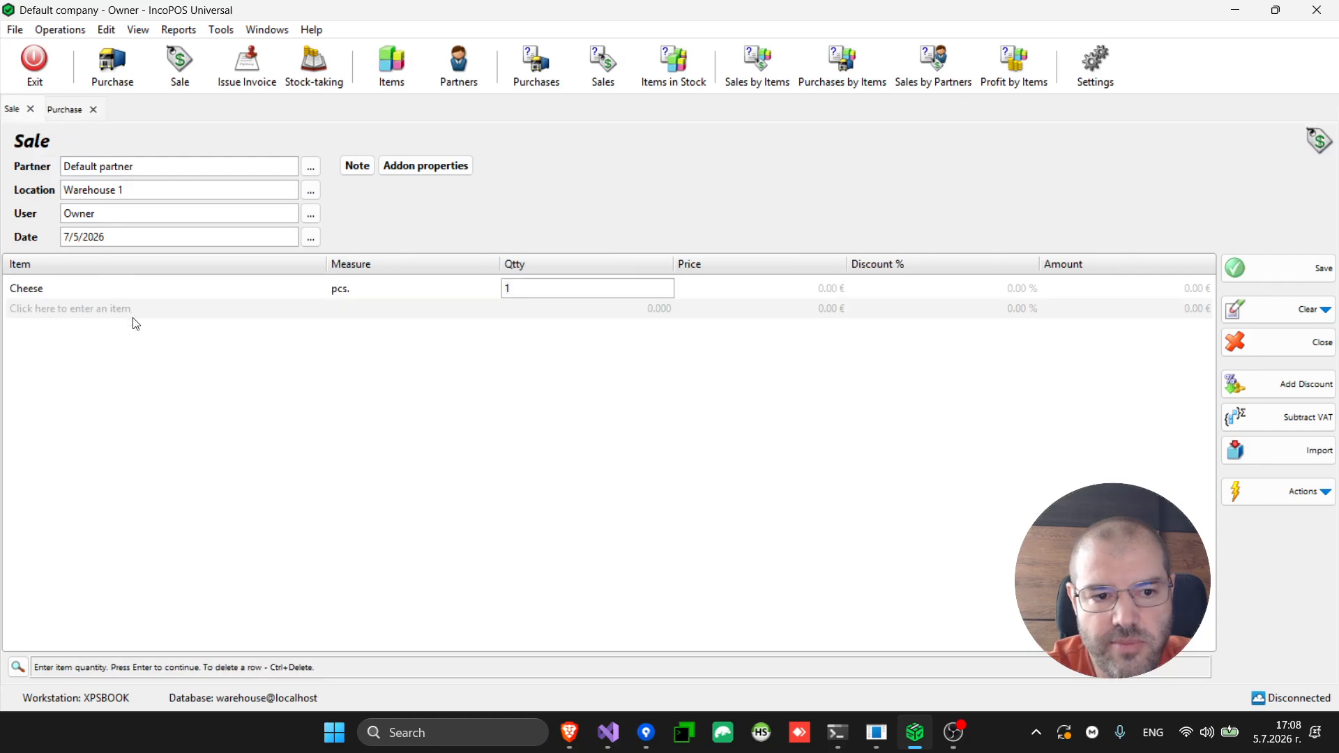
# Replace the Cheese row with a new line of 4 Cheese at 10.00 €
pyautogui.click(584, 294)
pyautogui.press('BackSpace')
pyautogui.press('BackSpace')
pyautogui.press('BackSpace')
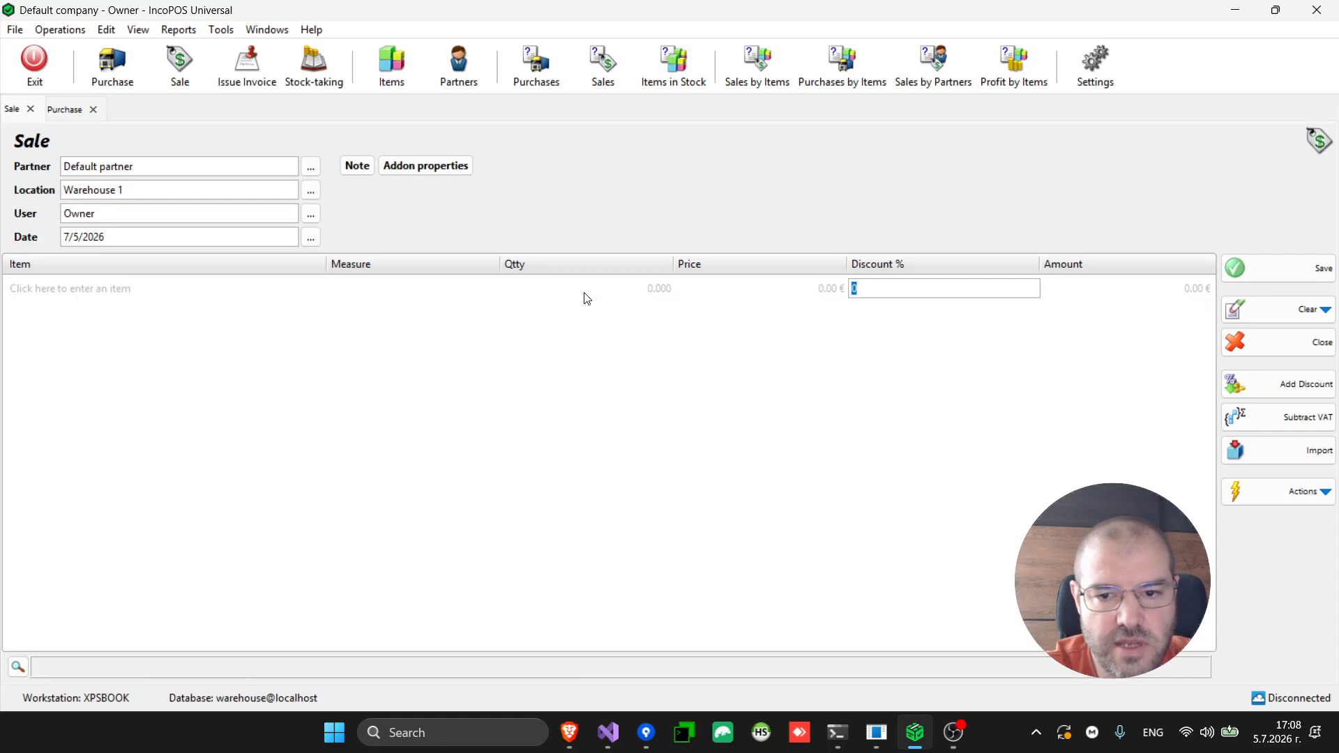
pyautogui.press('BackSpace')
pyautogui.press('BackSpace')
pyautogui.press('BackSpace')
pyautogui.press('F4')
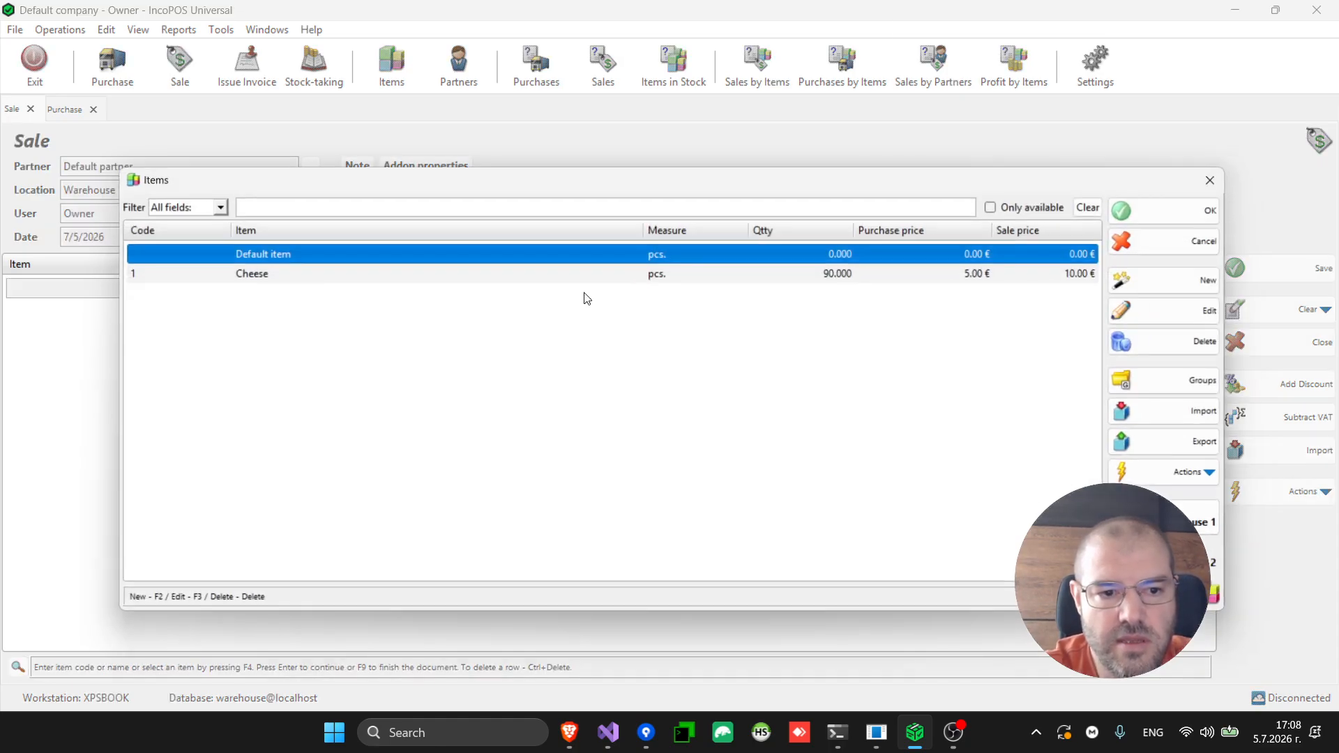
pyautogui.press('Down')
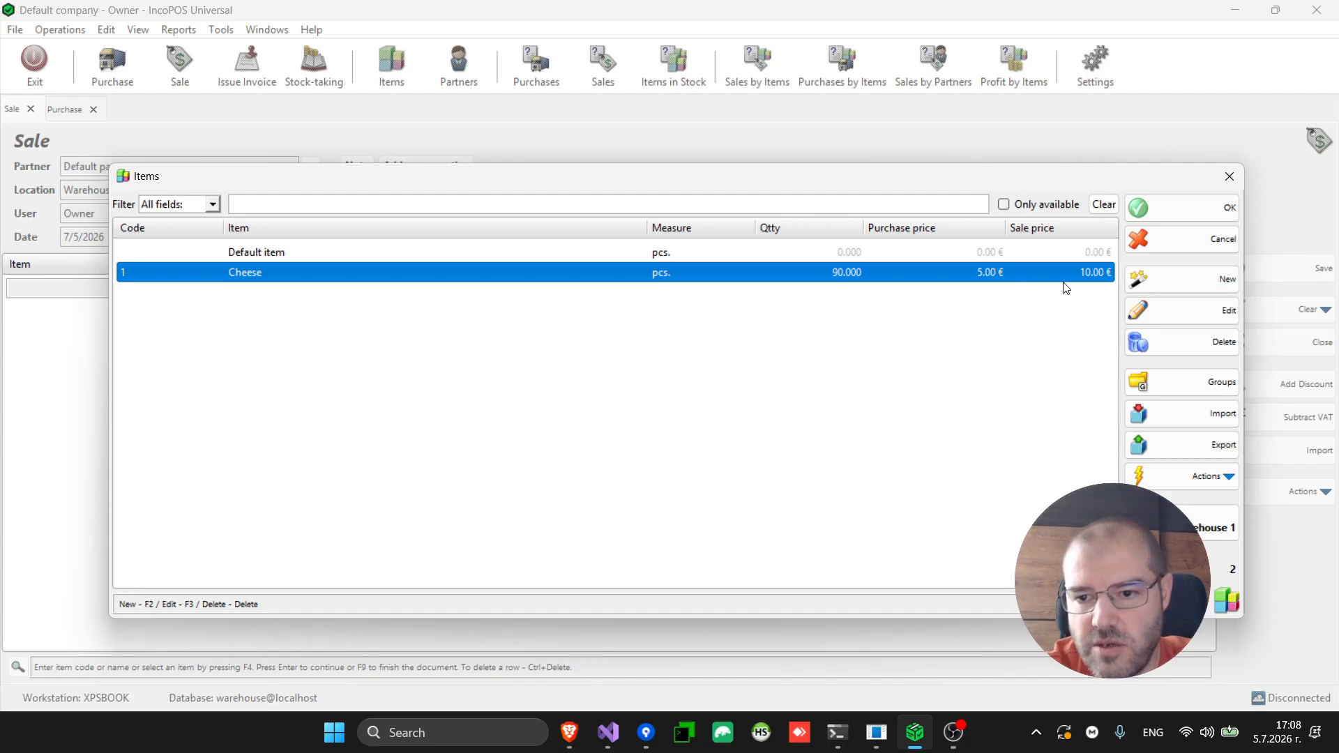
pyautogui.press('Return')
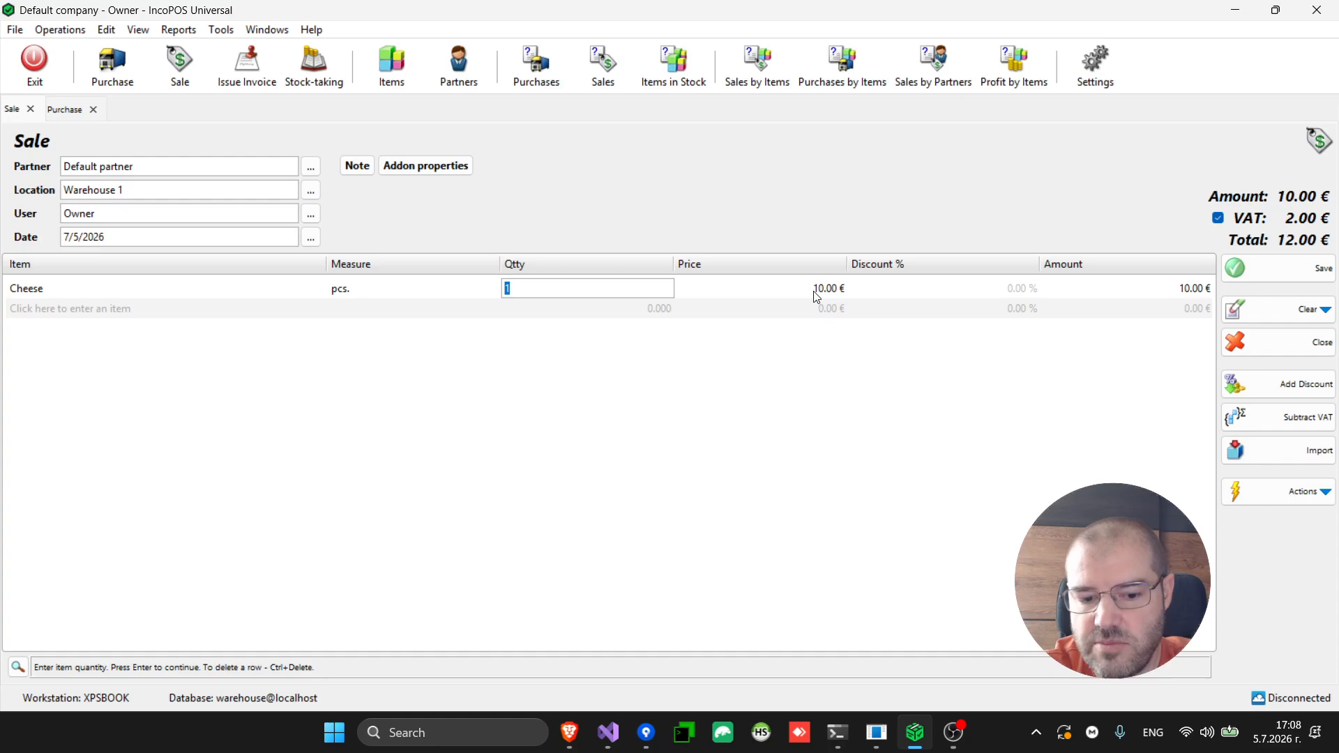
pyautogui.write('4')
pyautogui.press('Return')
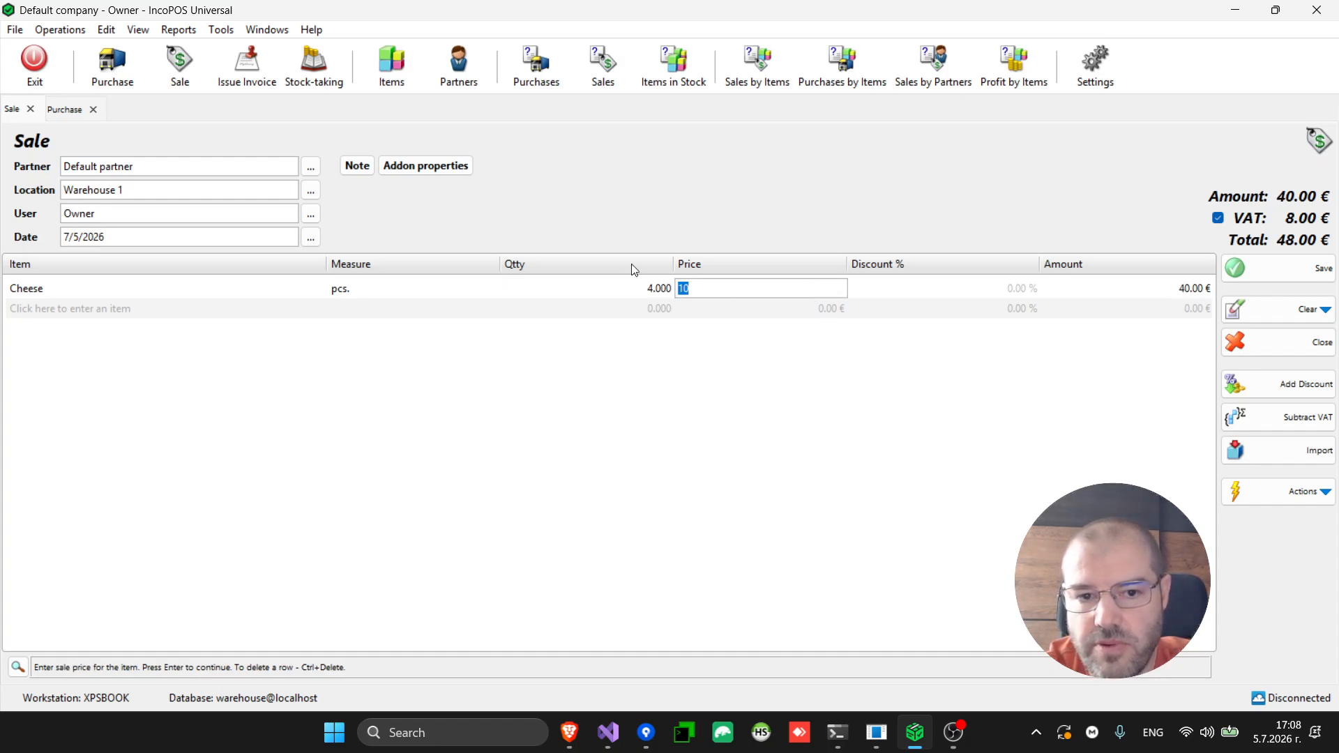
# Add the Current availability addon column to the sale grid, showing 90.000 Cheese
pyautogui.click(445, 172)
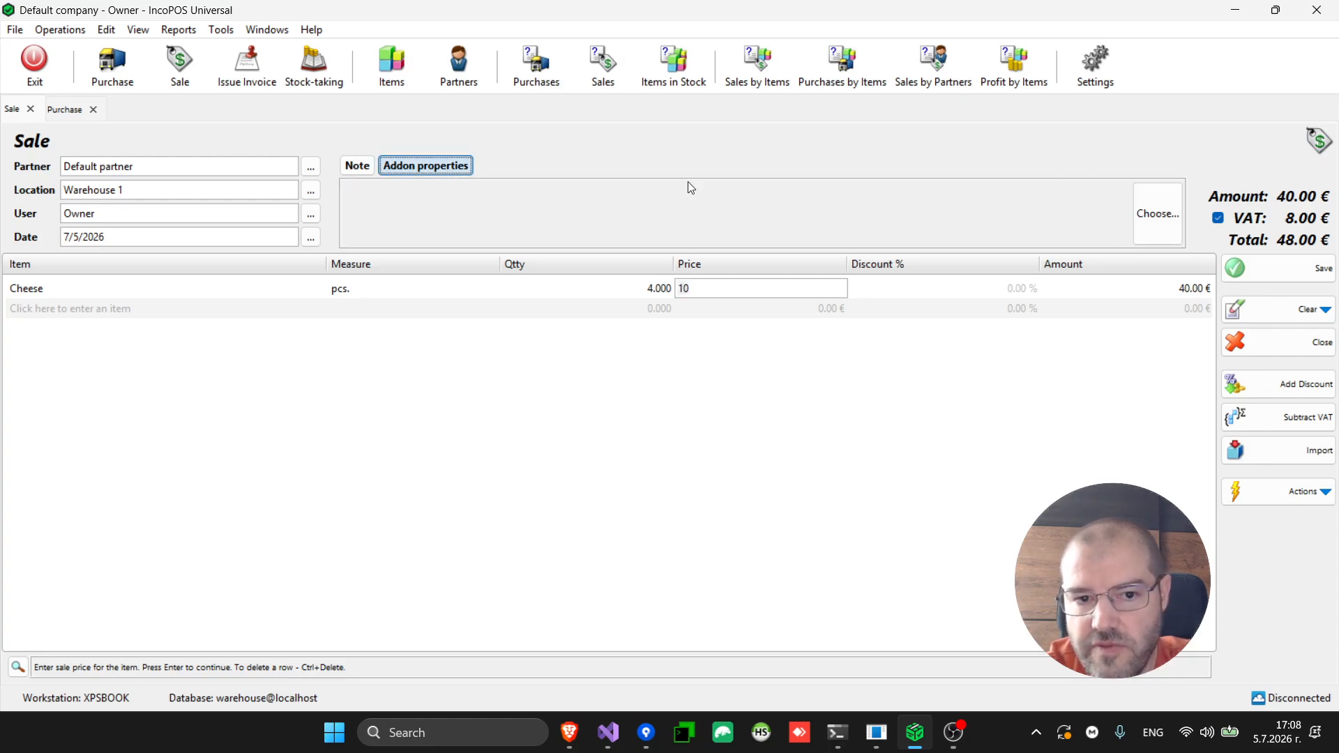
pyautogui.click(1168, 220)
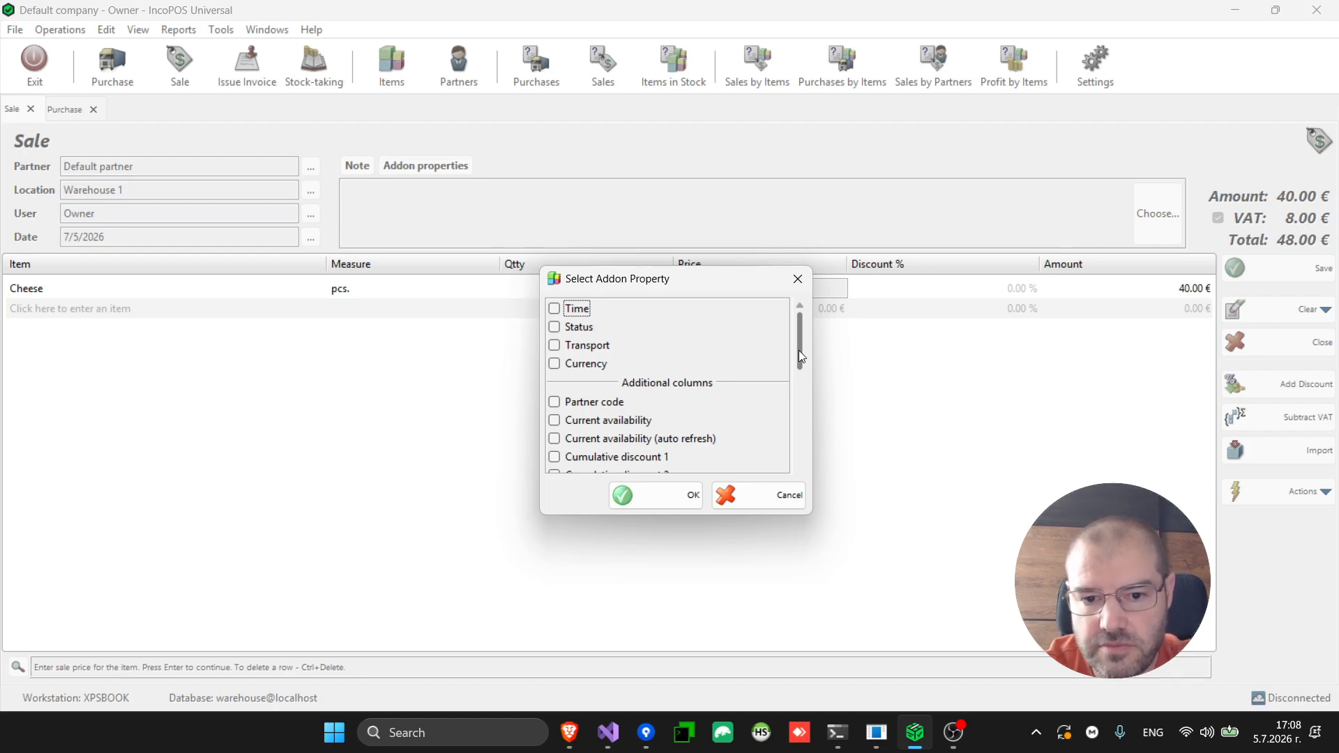
pyautogui.moveTo(799, 351); pyautogui.dragTo(799, 379)
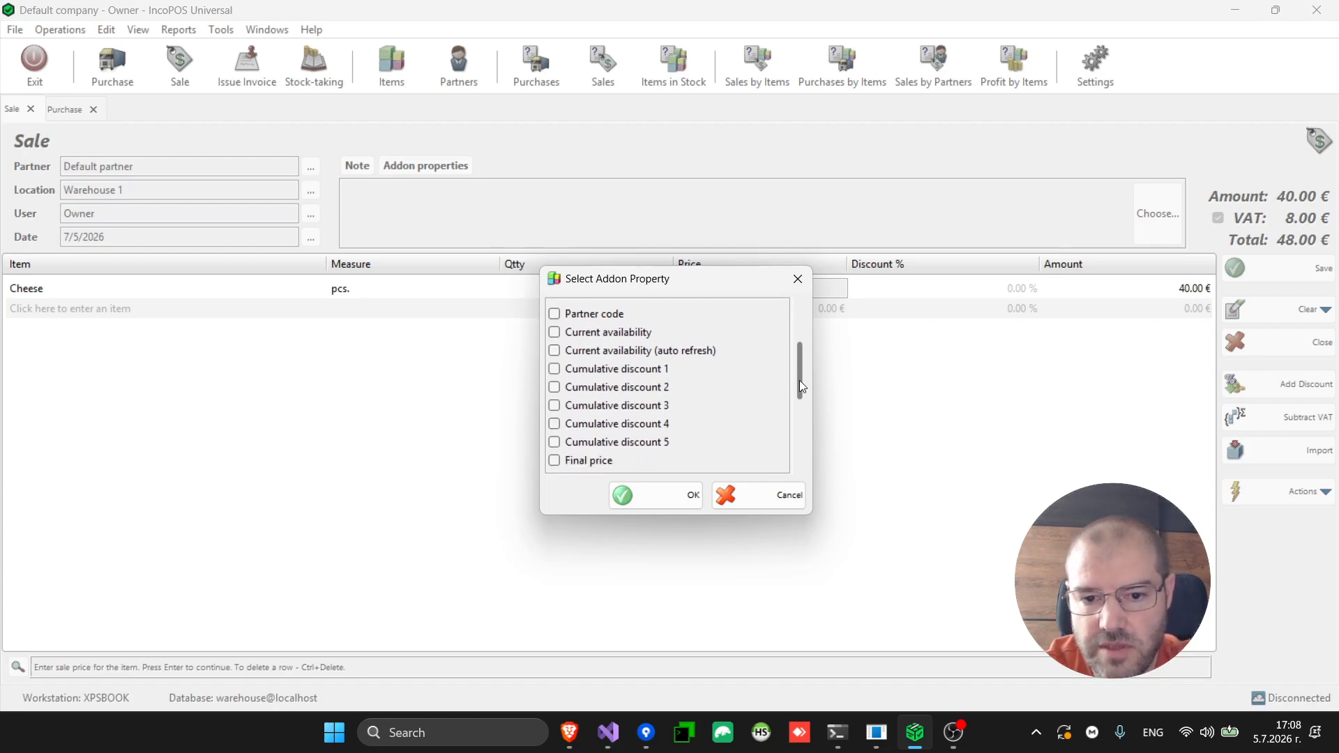
pyautogui.click(632, 331)
pyautogui.press('space')
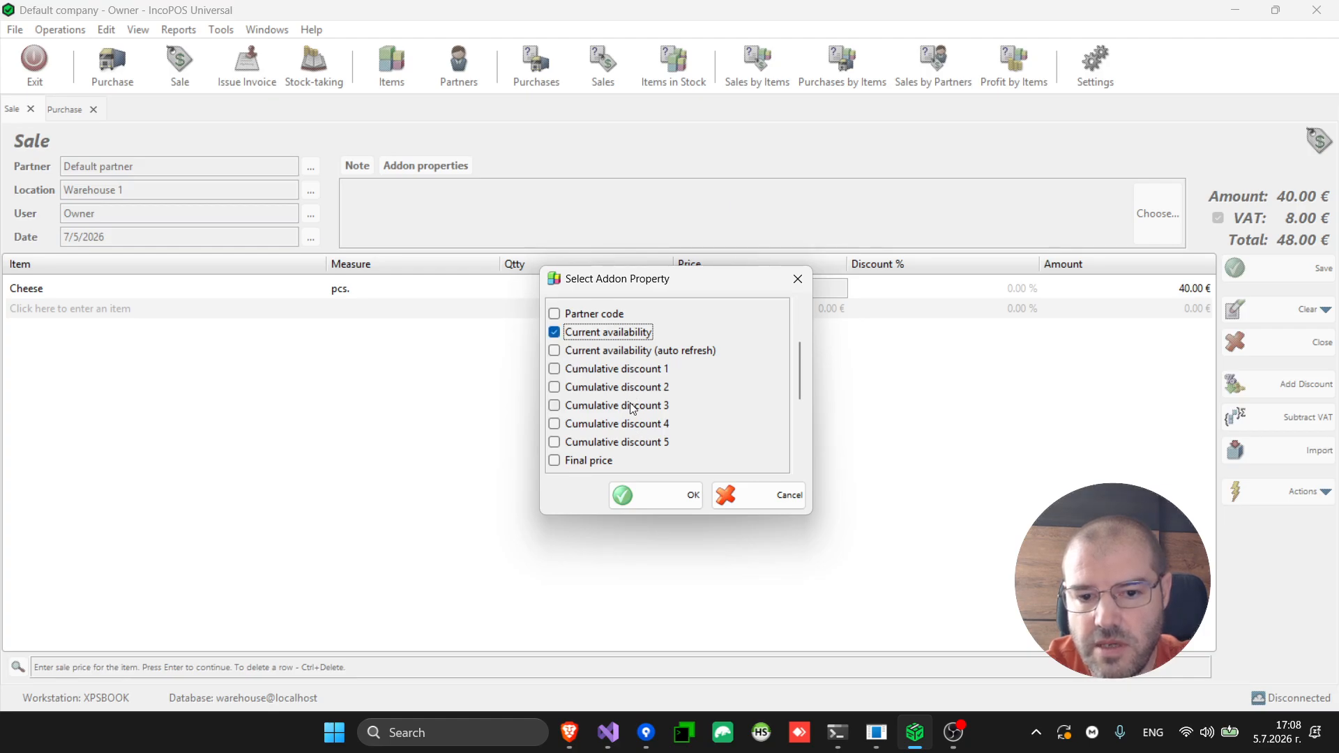
pyautogui.click(671, 501)
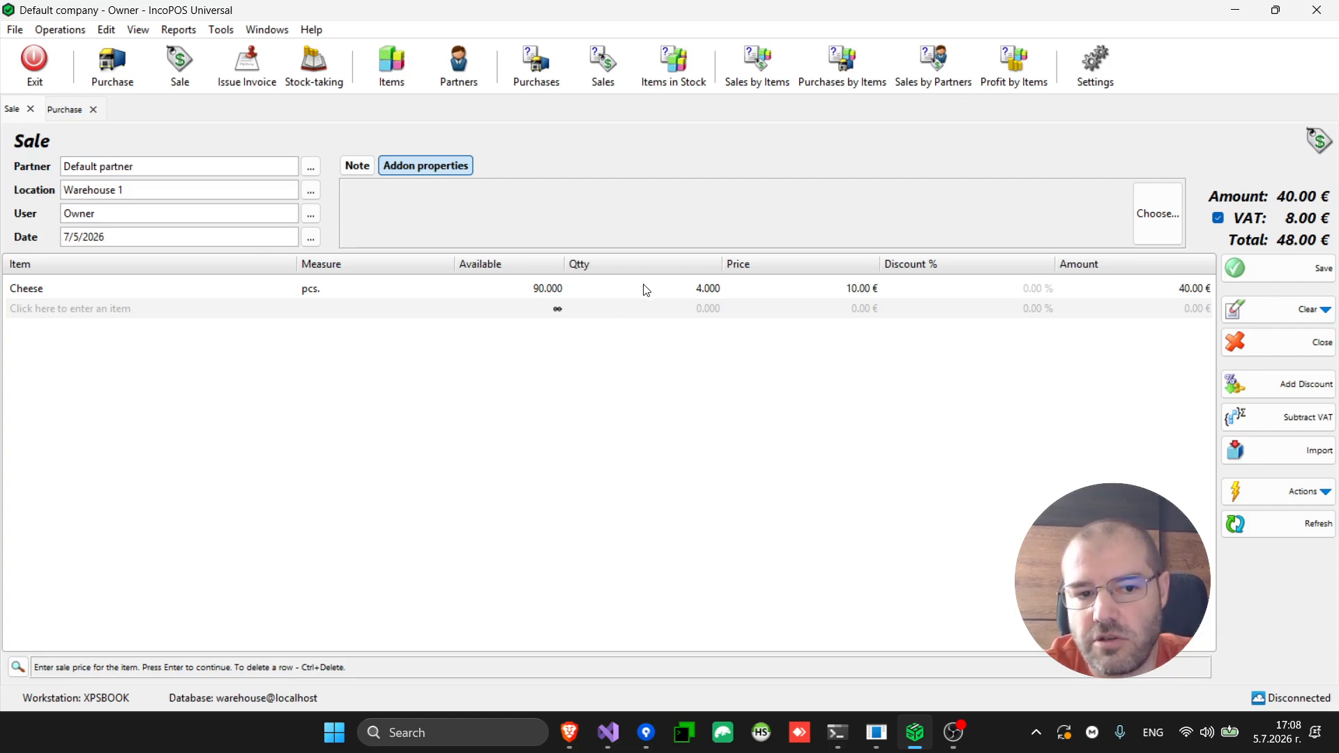
pyautogui.click(311, 193)
pyautogui.doubleClick(505, 222)
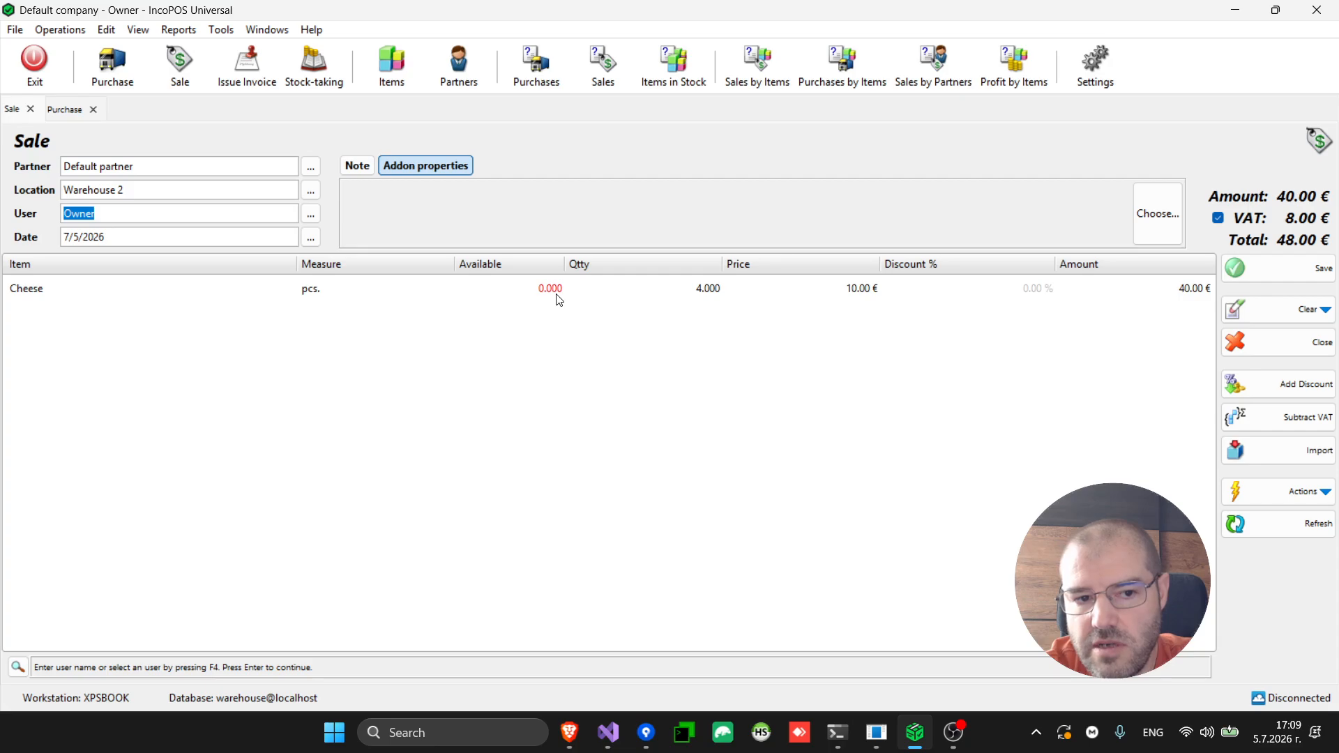
pyautogui.click(313, 199)
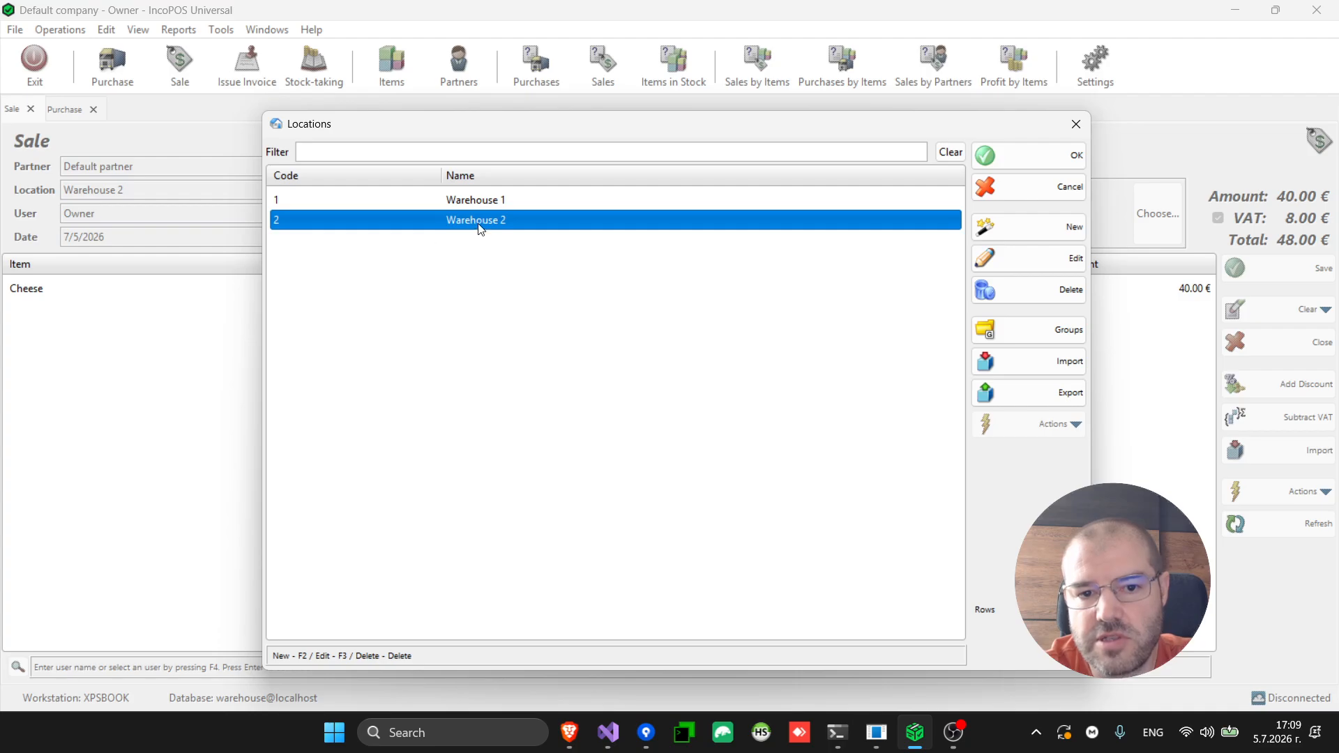
pyautogui.doubleClick(508, 203)
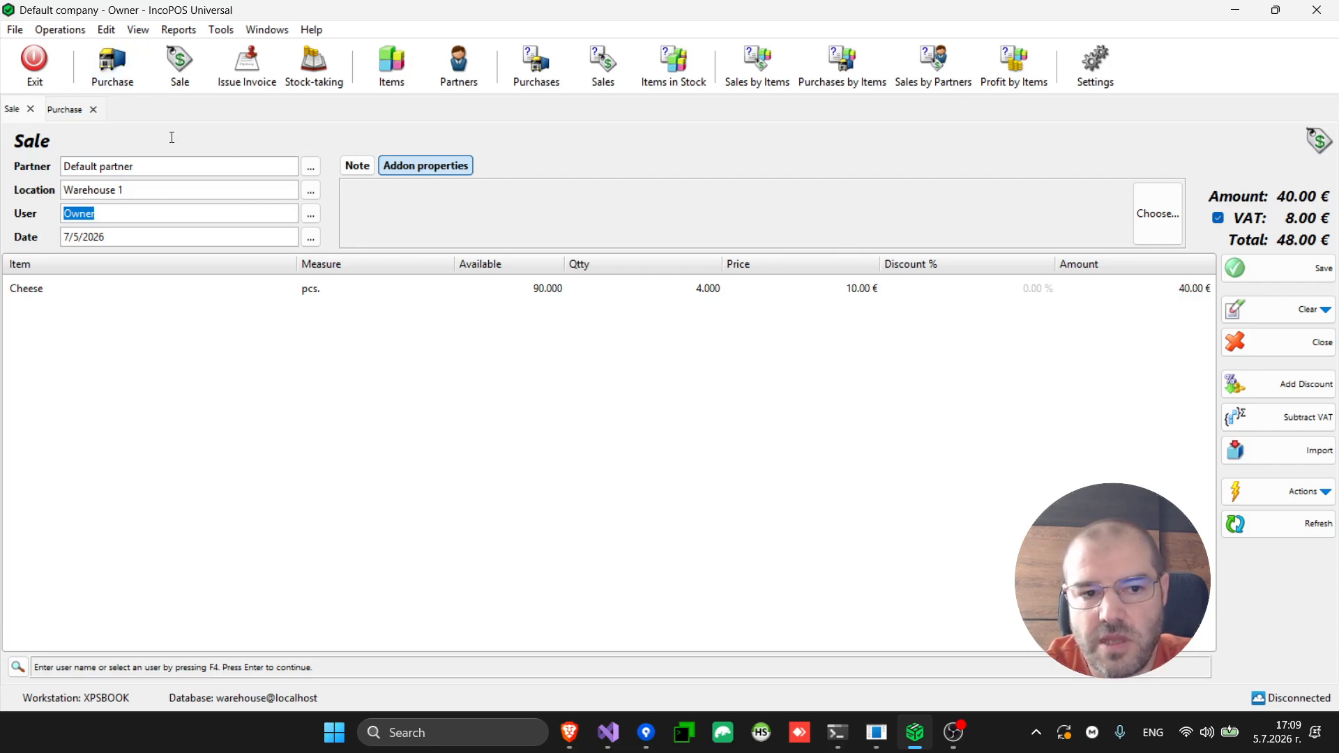
# Start a new transfer from Warehouse 1 to Warehouse 2
pyautogui.click(59, 30)
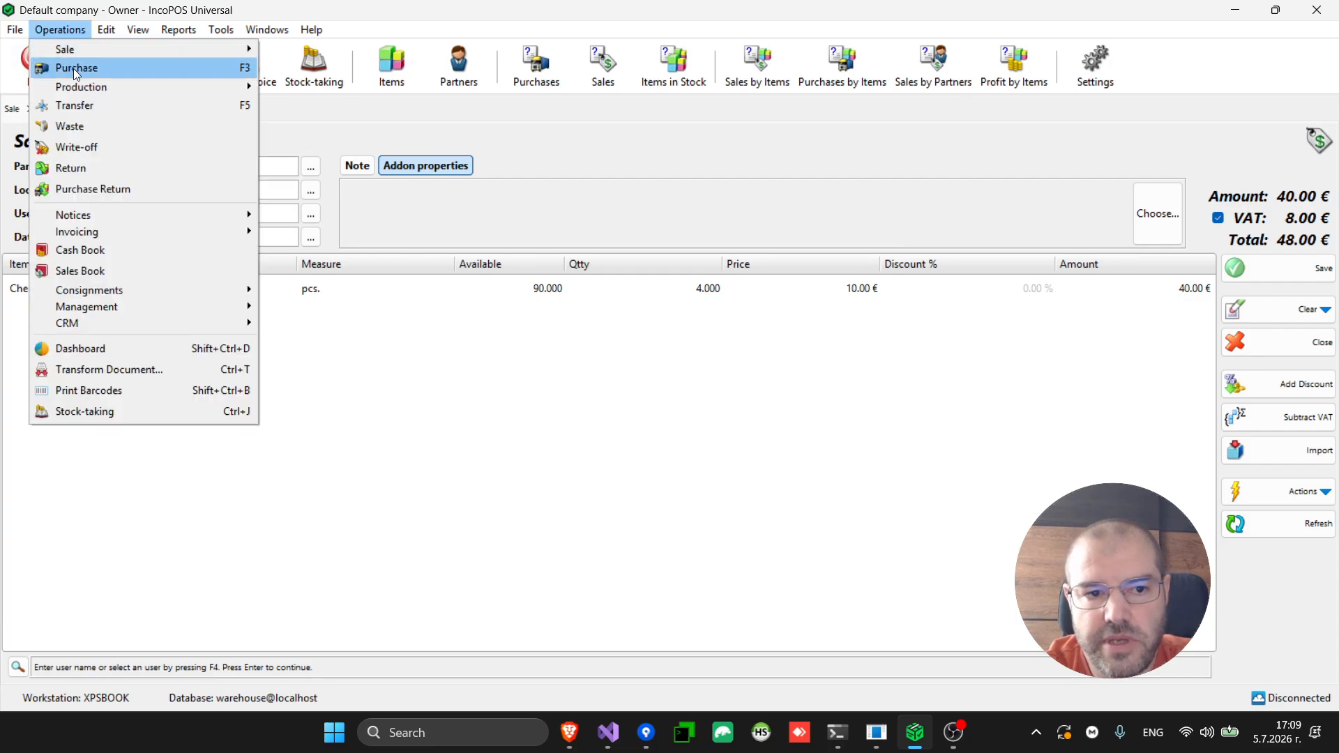
pyautogui.click(97, 105)
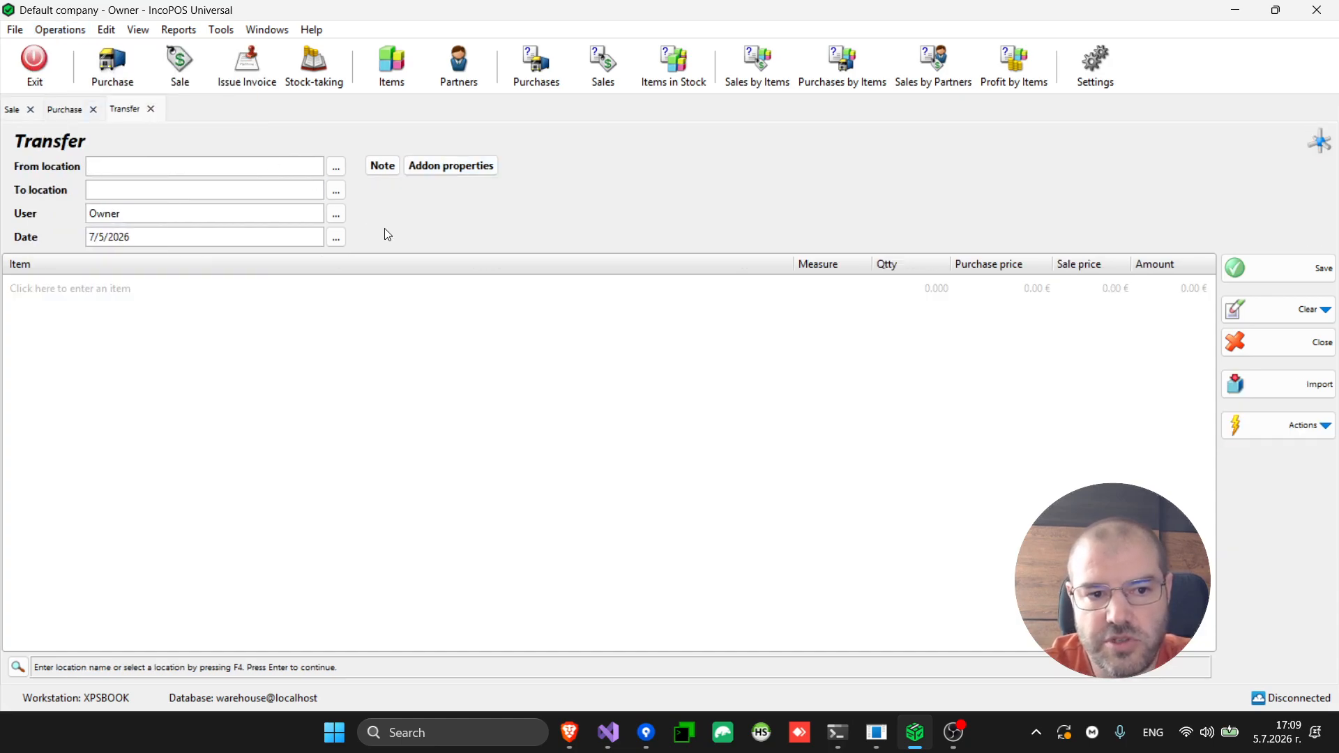
pyautogui.press('F4')
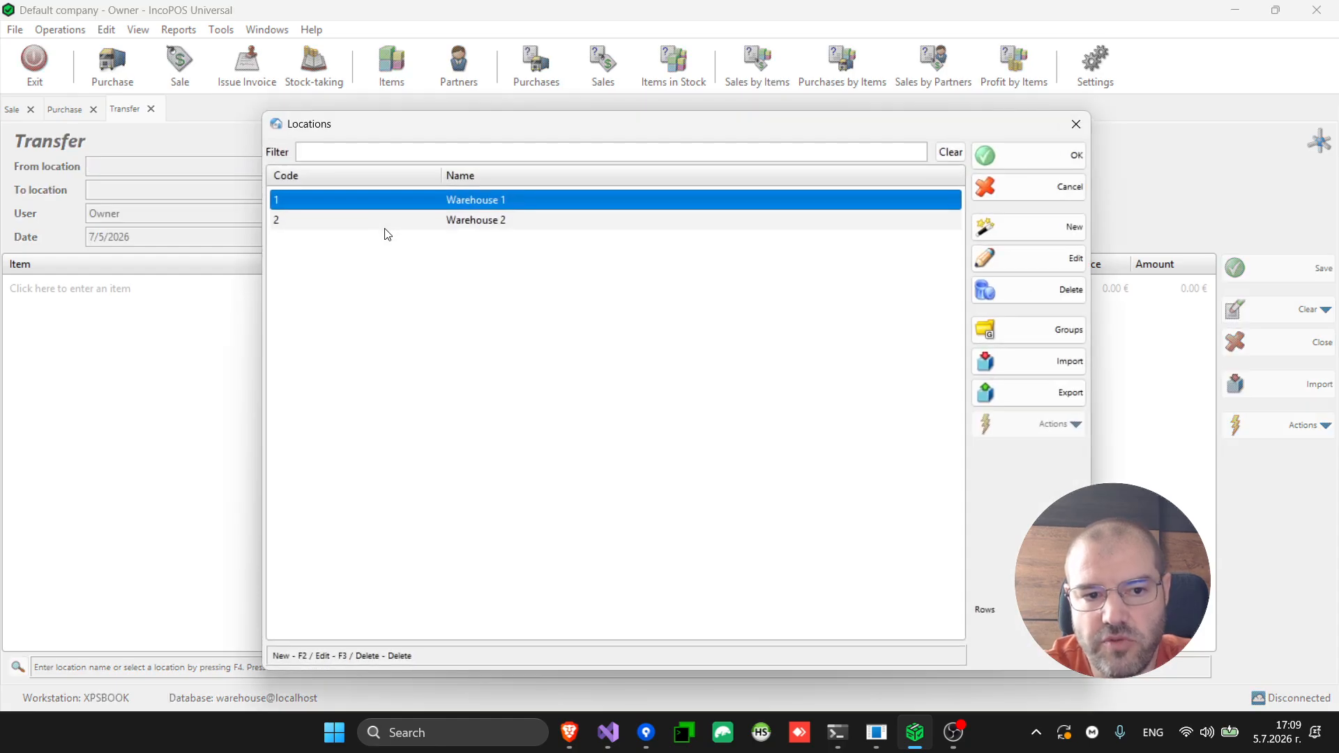
pyautogui.press('Return')
pyautogui.press('F4')
pyautogui.press('Down')
pyautogui.press('Return')
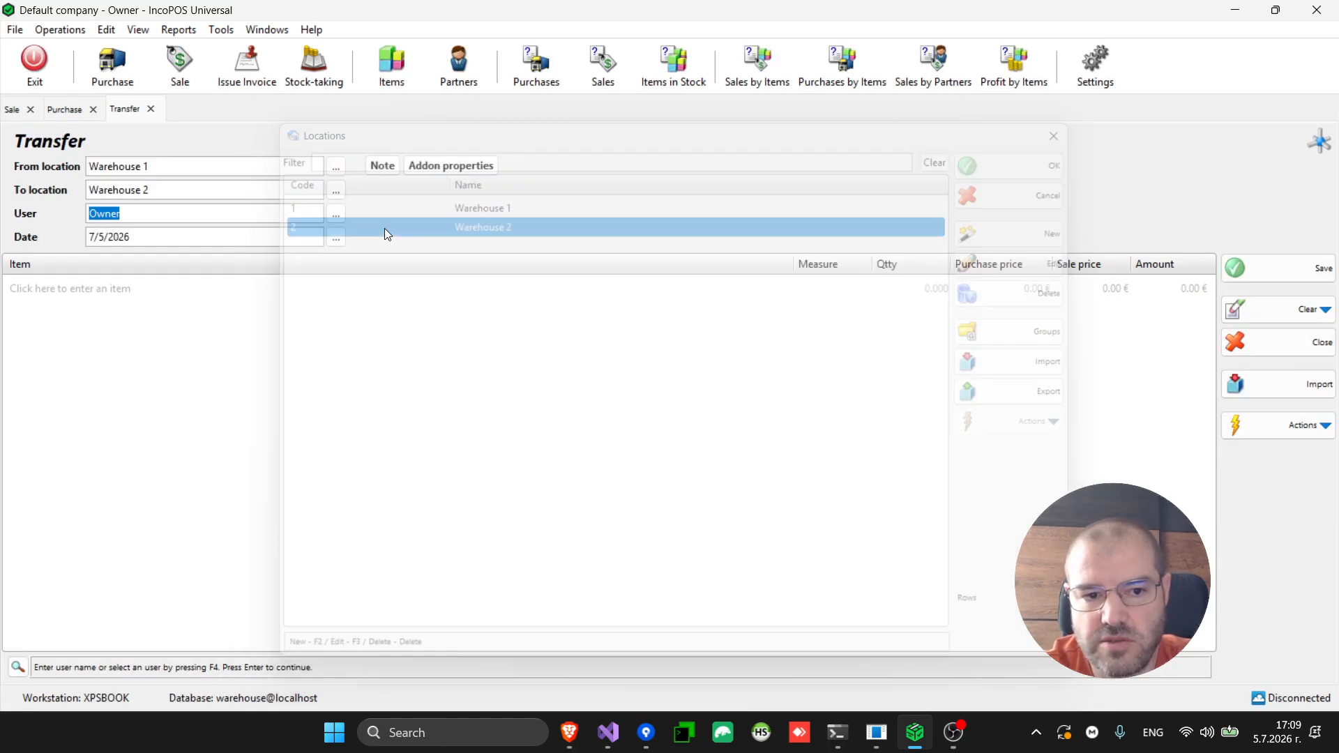
pyautogui.press('Return')
pyautogui.press('Return')
# Add 11 Cheese to the transfer and save it without printing a receipt
pyautogui.press('F4')
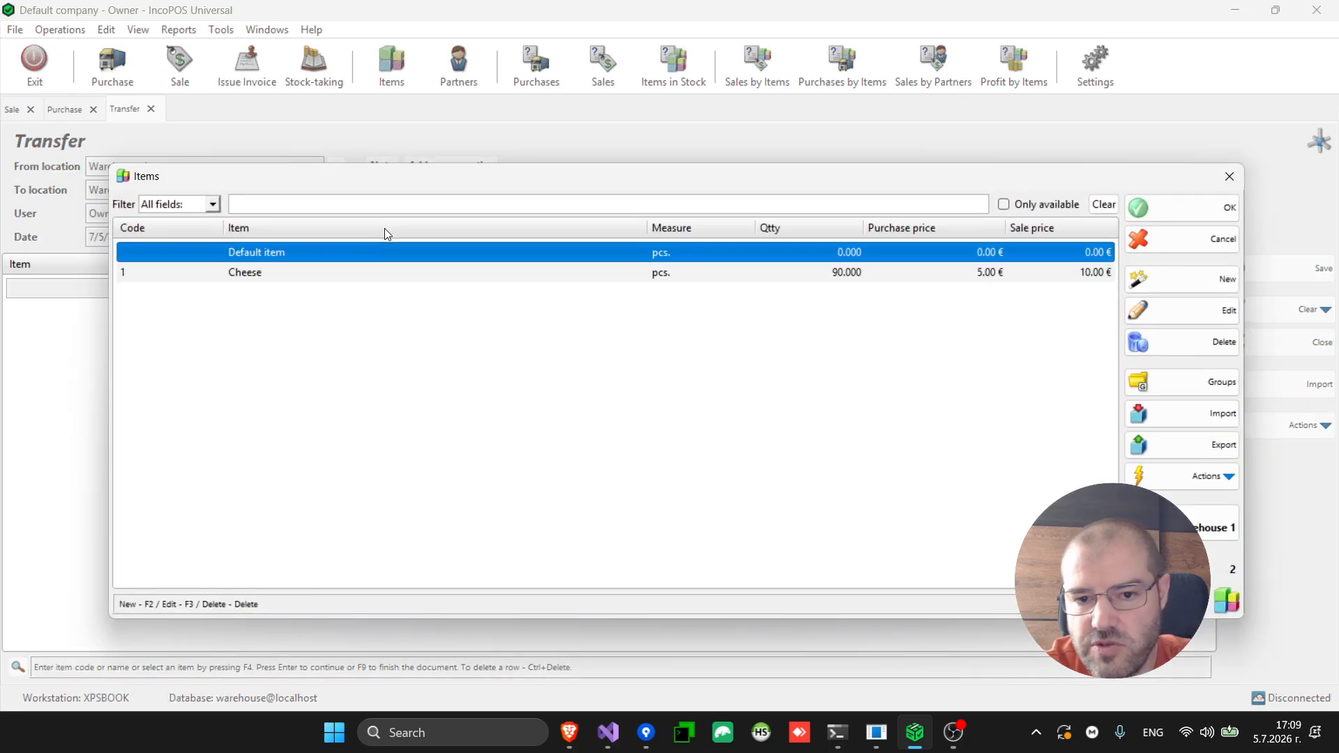
pyautogui.press('Down')
pyautogui.press('Return')
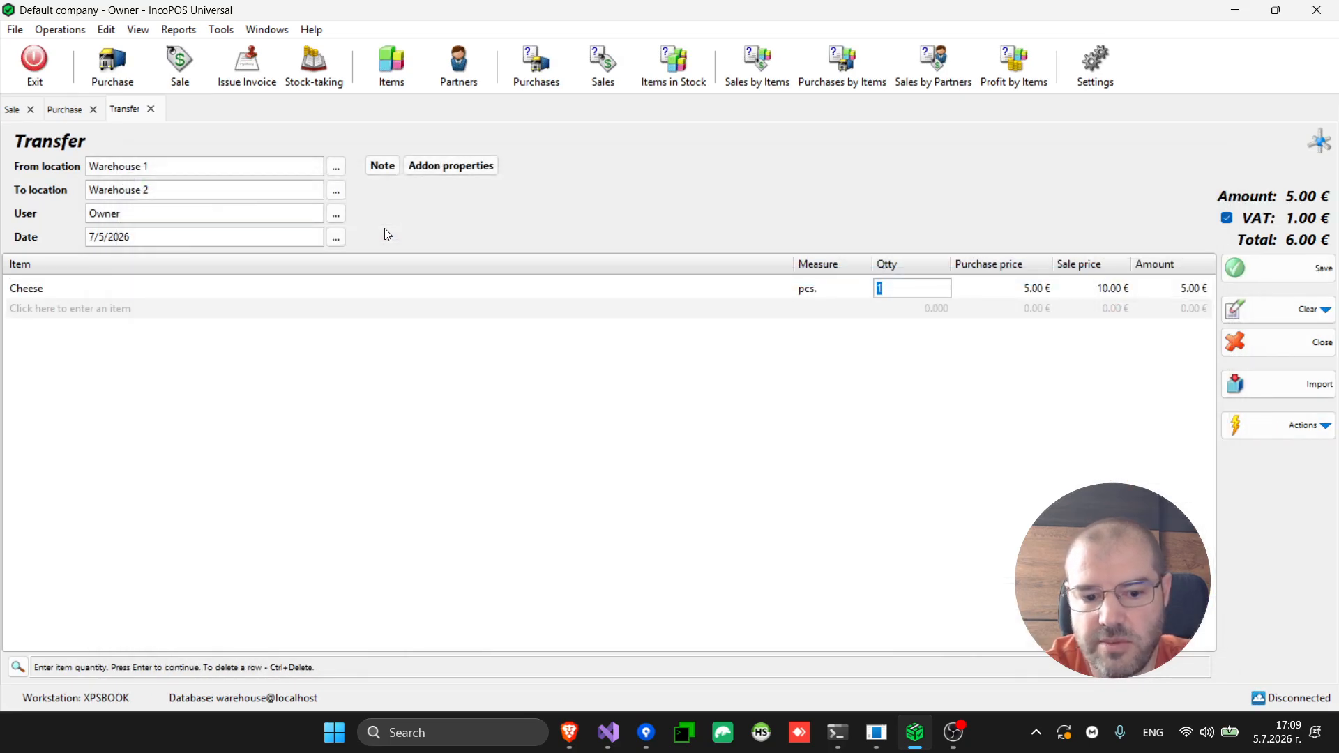
pyautogui.write('1')
pyautogui.press('Return')
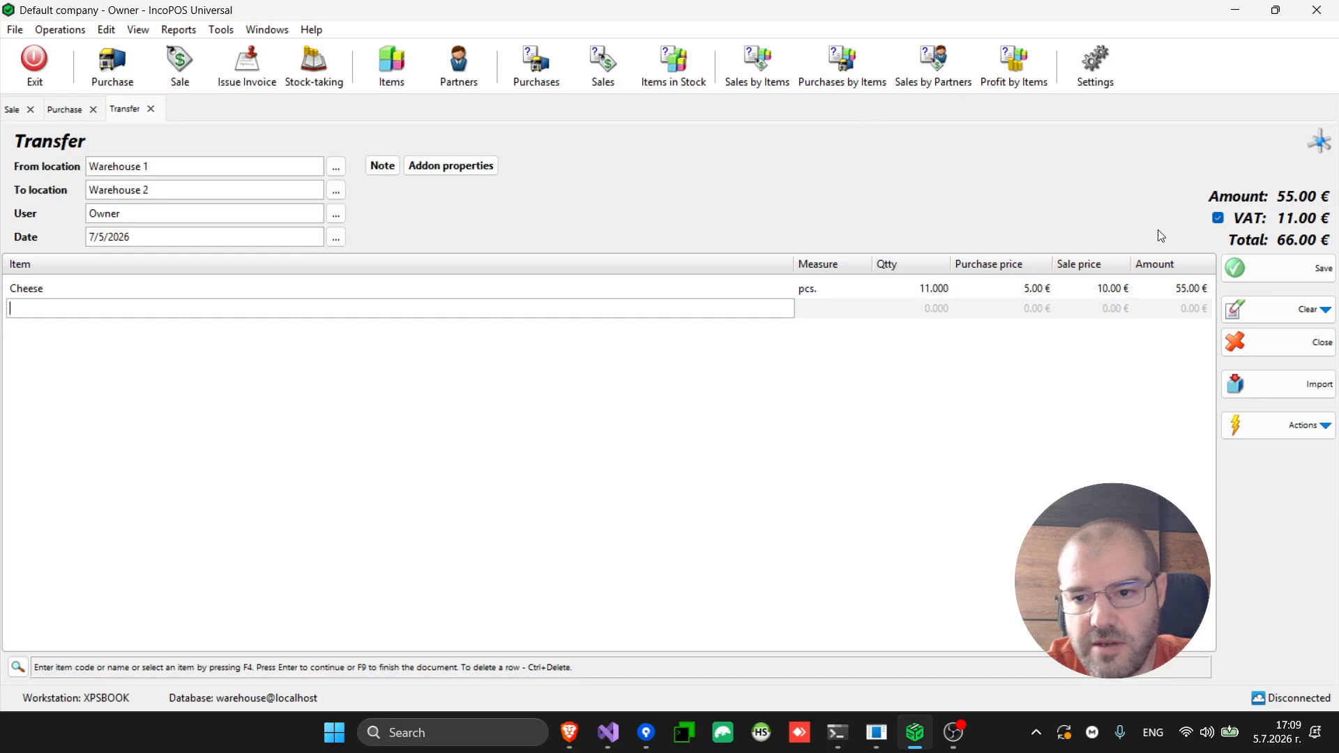
pyautogui.click(1282, 267)
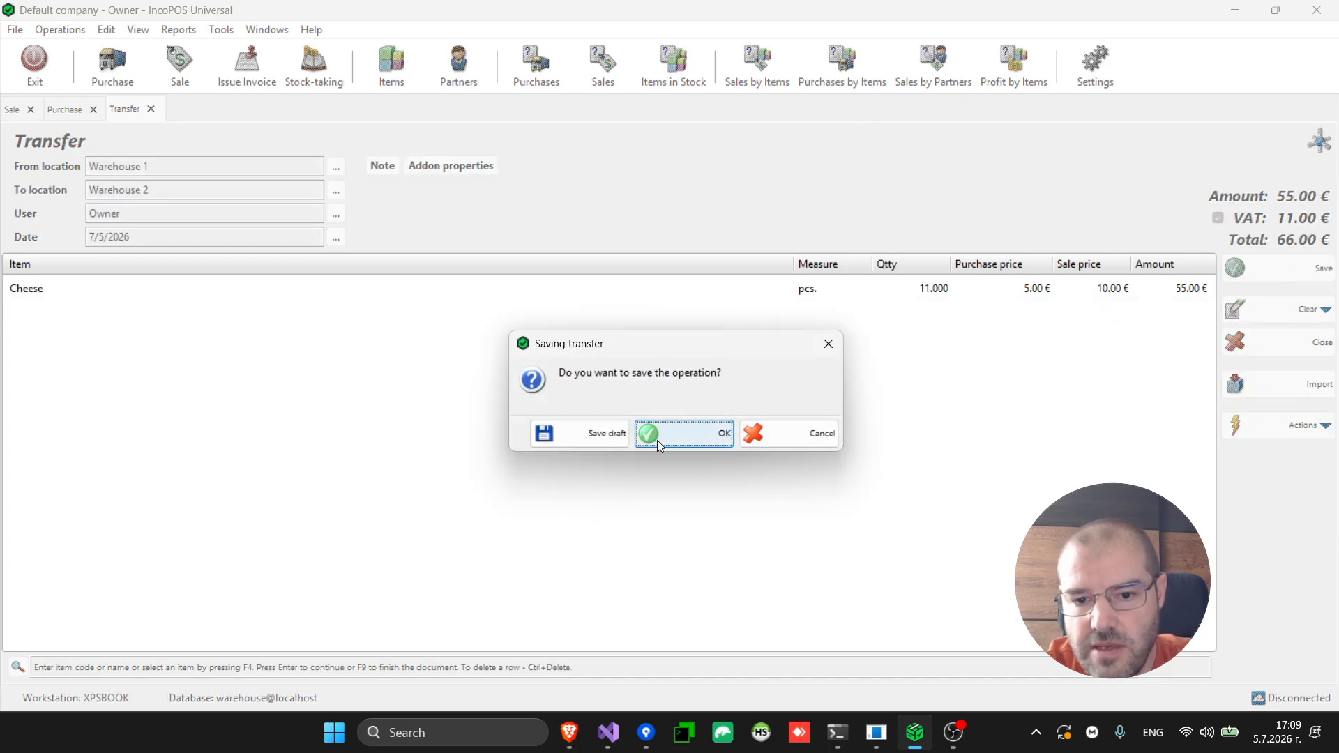
pyautogui.click(679, 437)
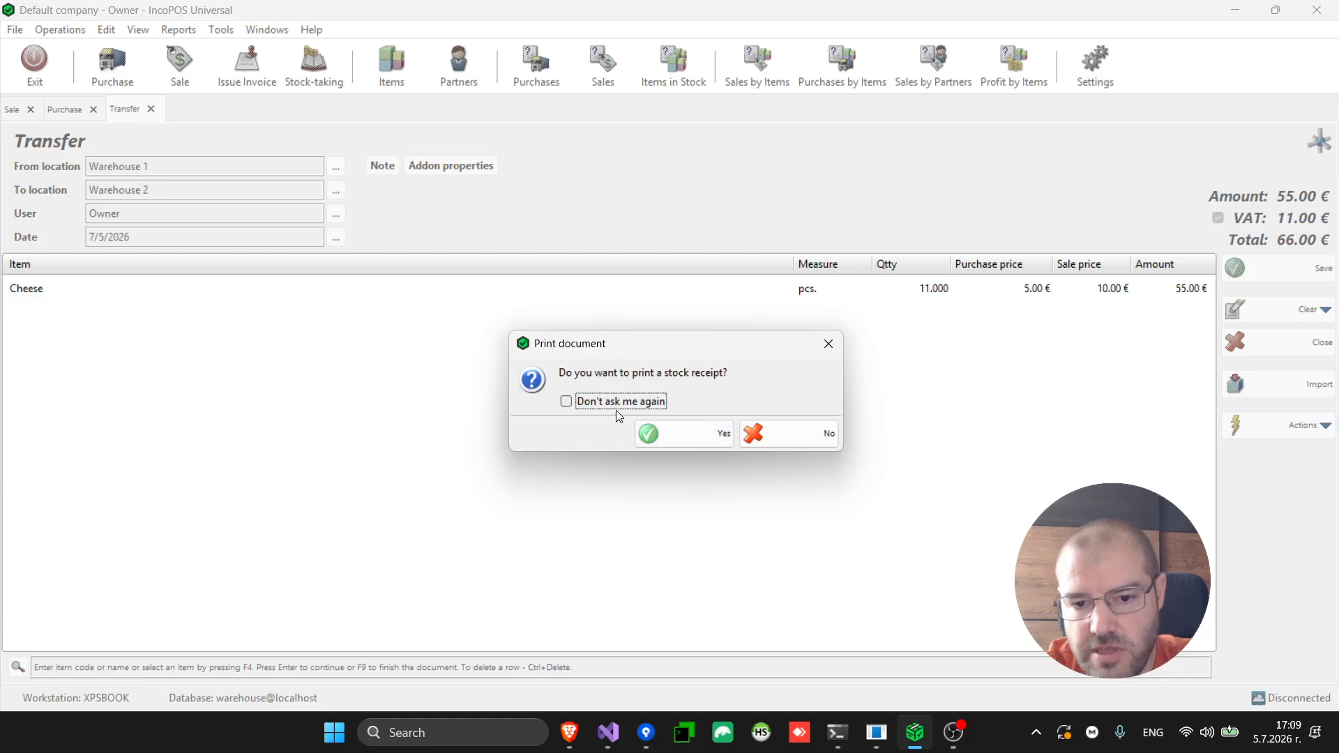
pyautogui.click(787, 437)
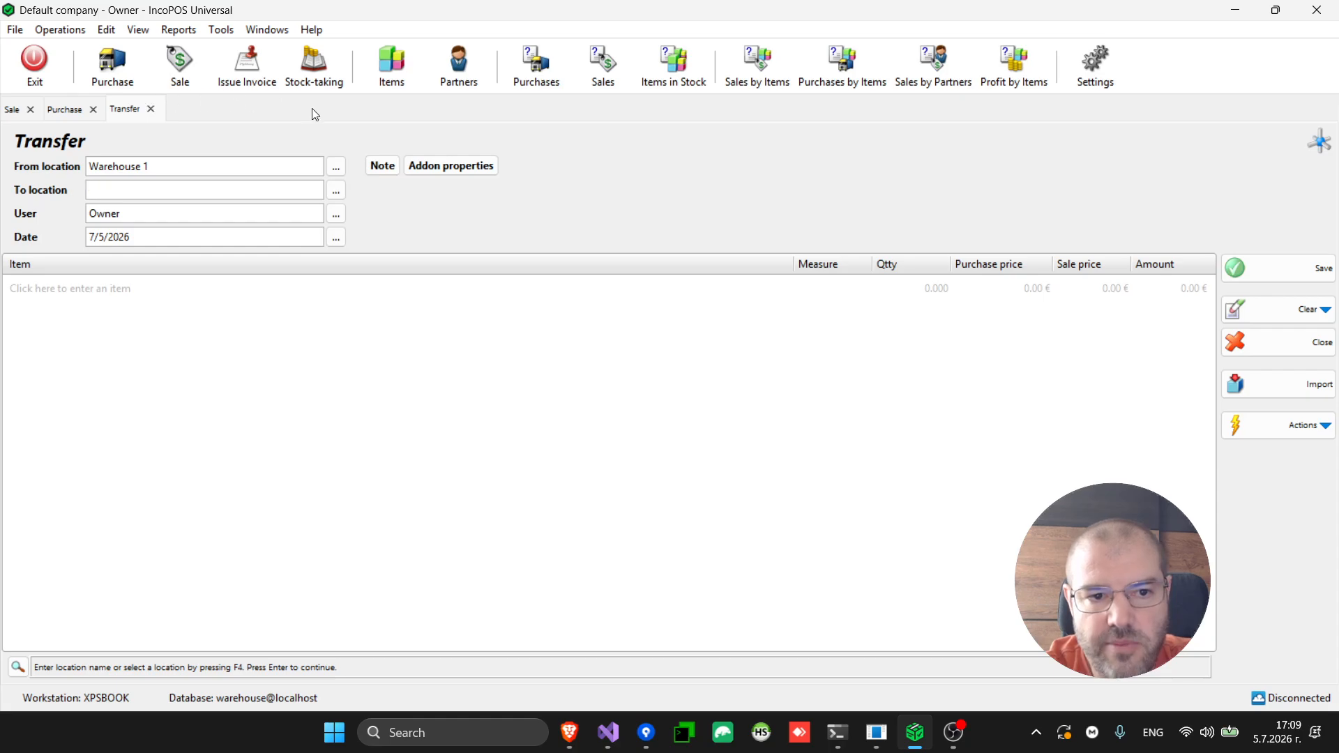
# Check Cheese stock per warehouse (79 in Warehouse 1, 11 in Warehouse 2), then return to the Sale
pyautogui.click(394, 72)
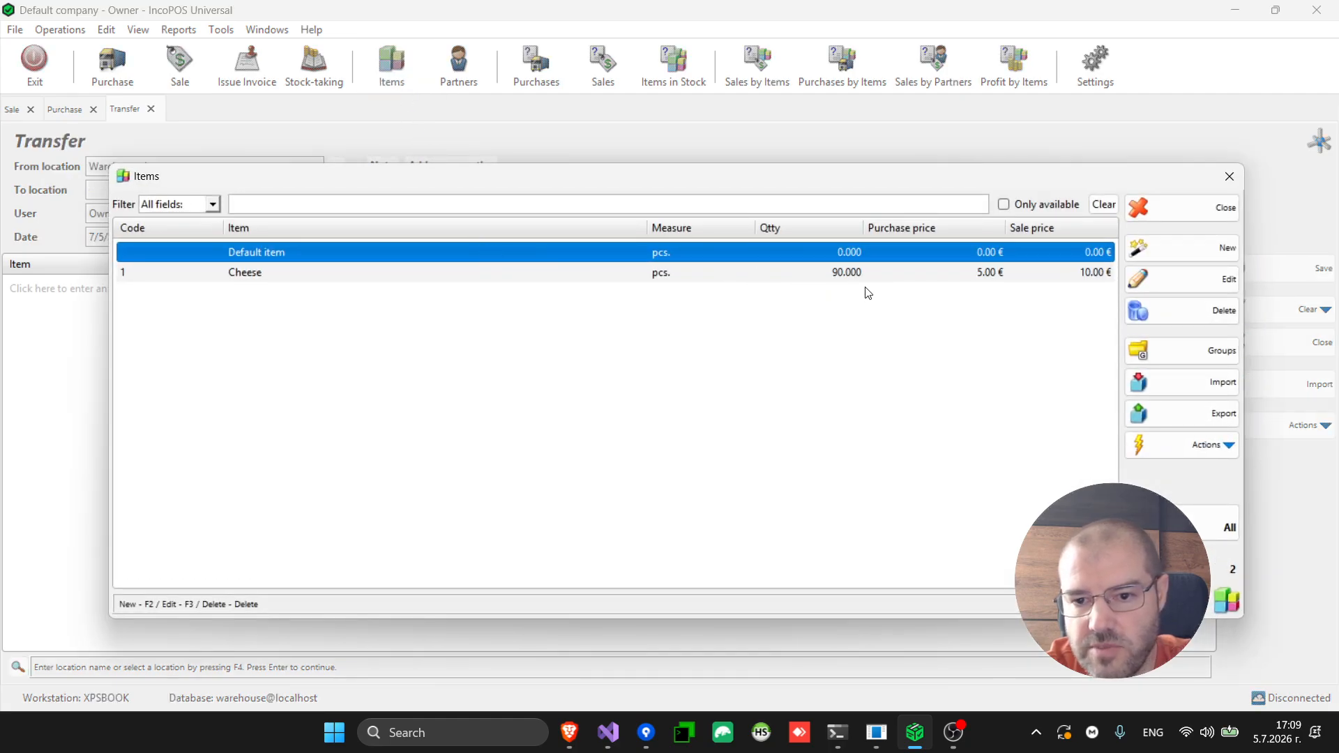
pyautogui.click(844, 277)
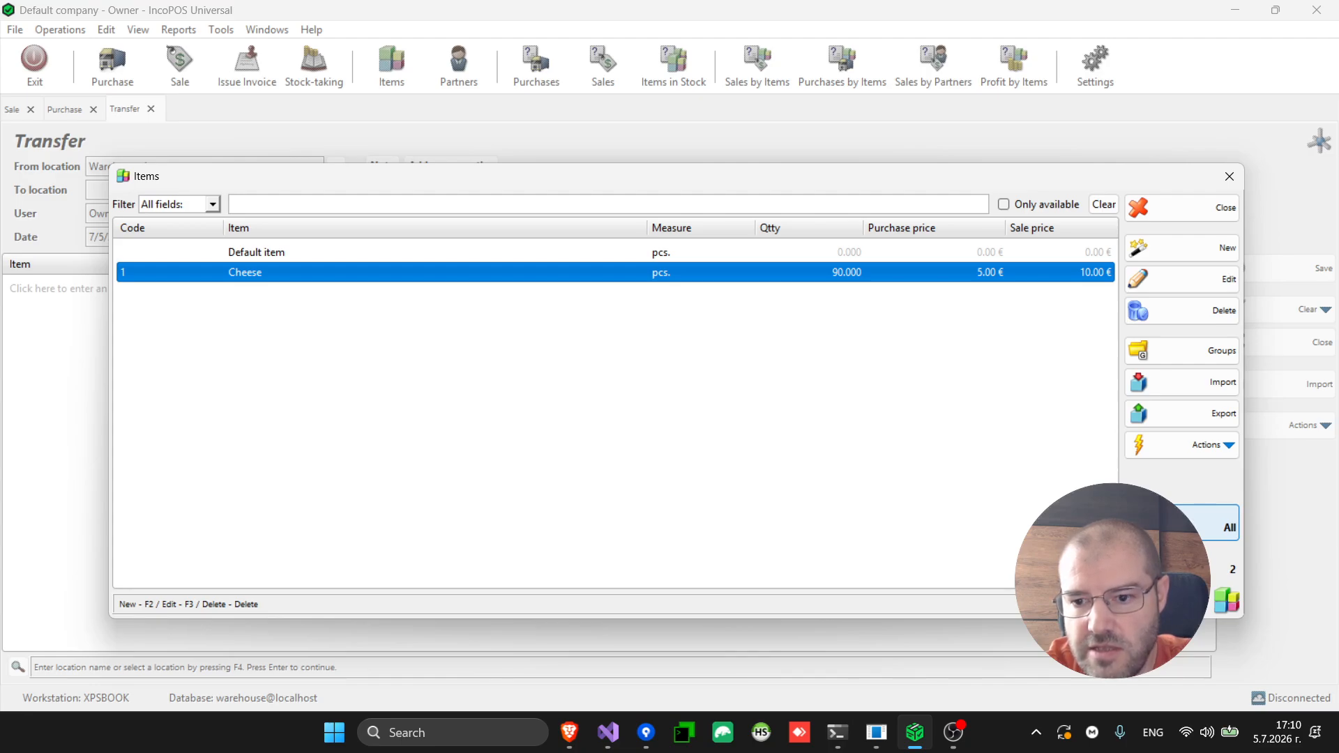
pyautogui.click(1228, 527)
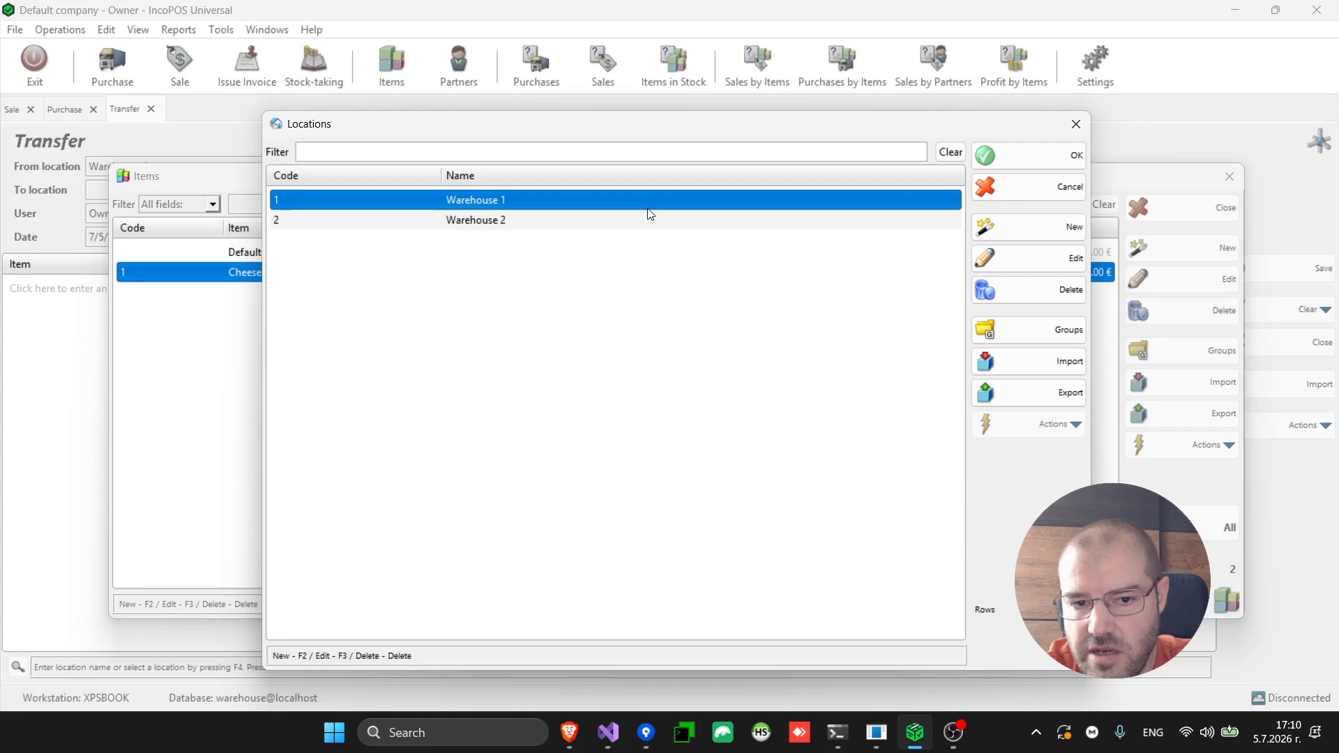
pyautogui.doubleClick(572, 204)
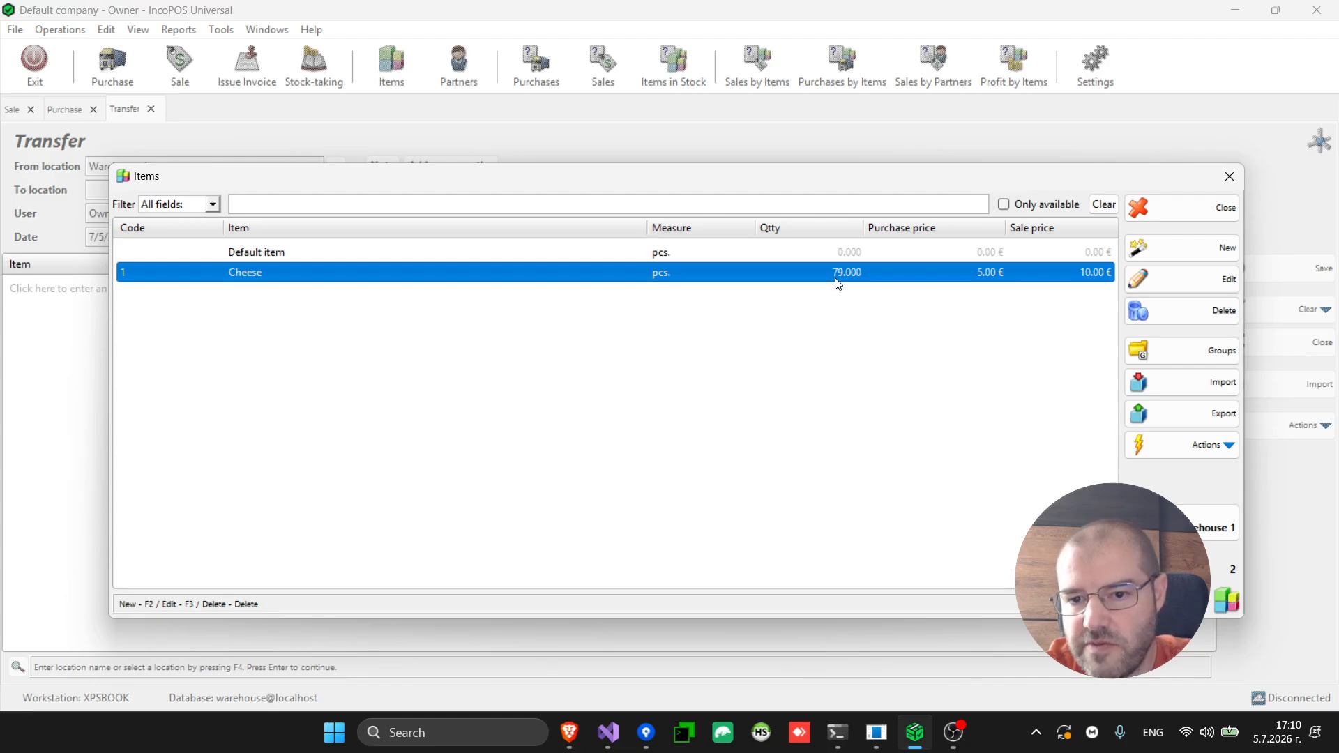
pyautogui.click(1198, 527)
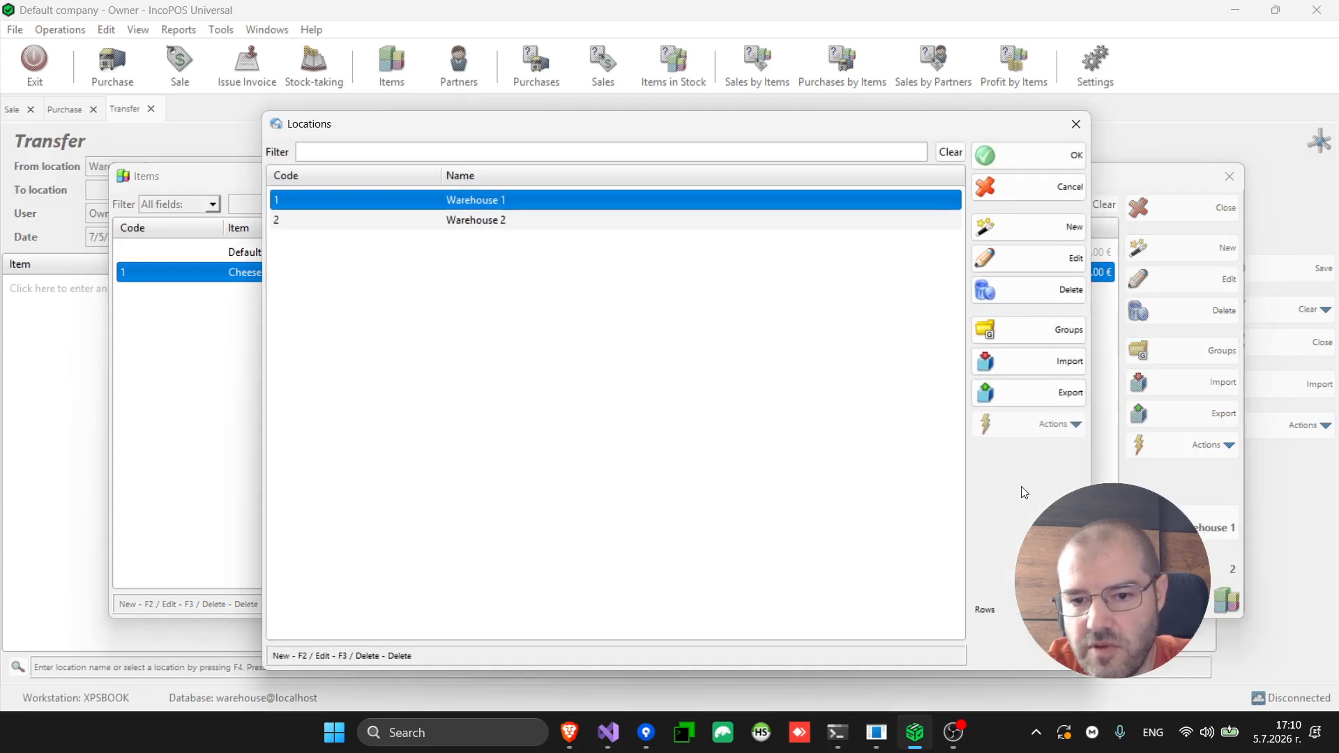
pyautogui.doubleClick(654, 221)
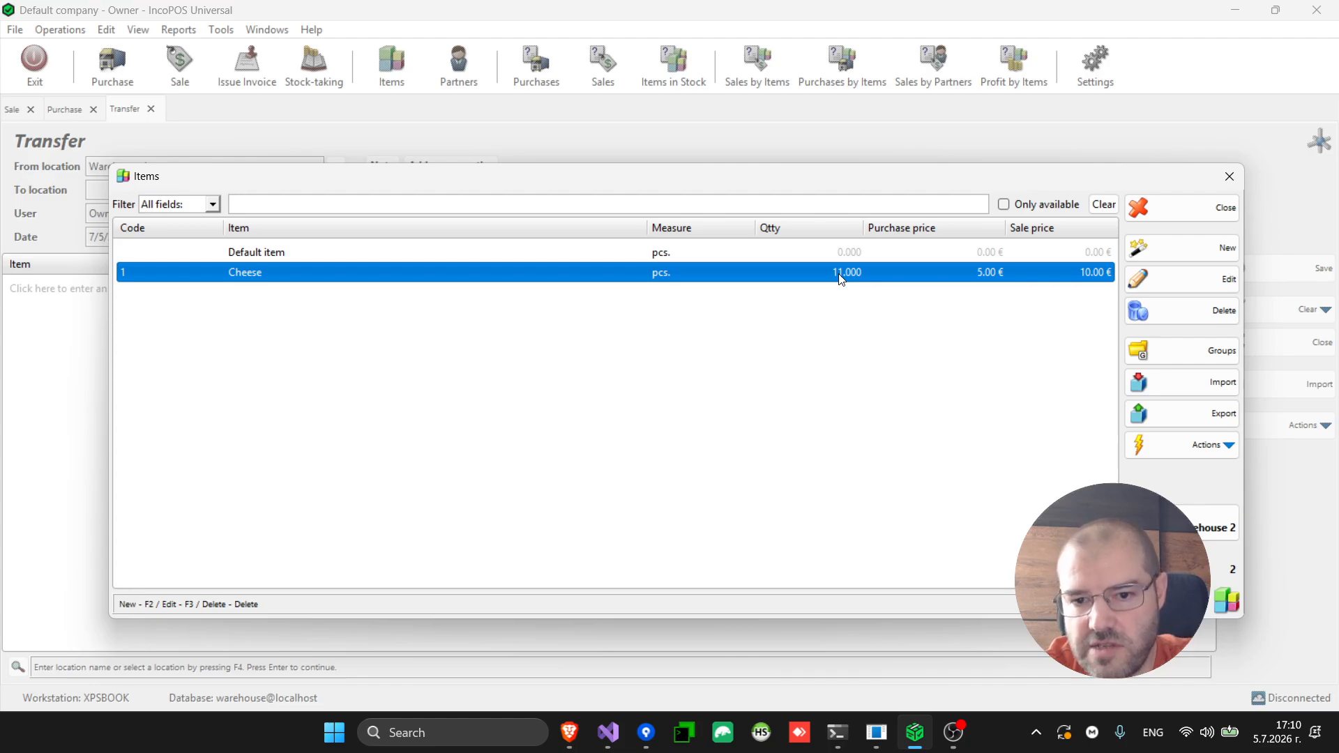
pyautogui.click(1191, 206)
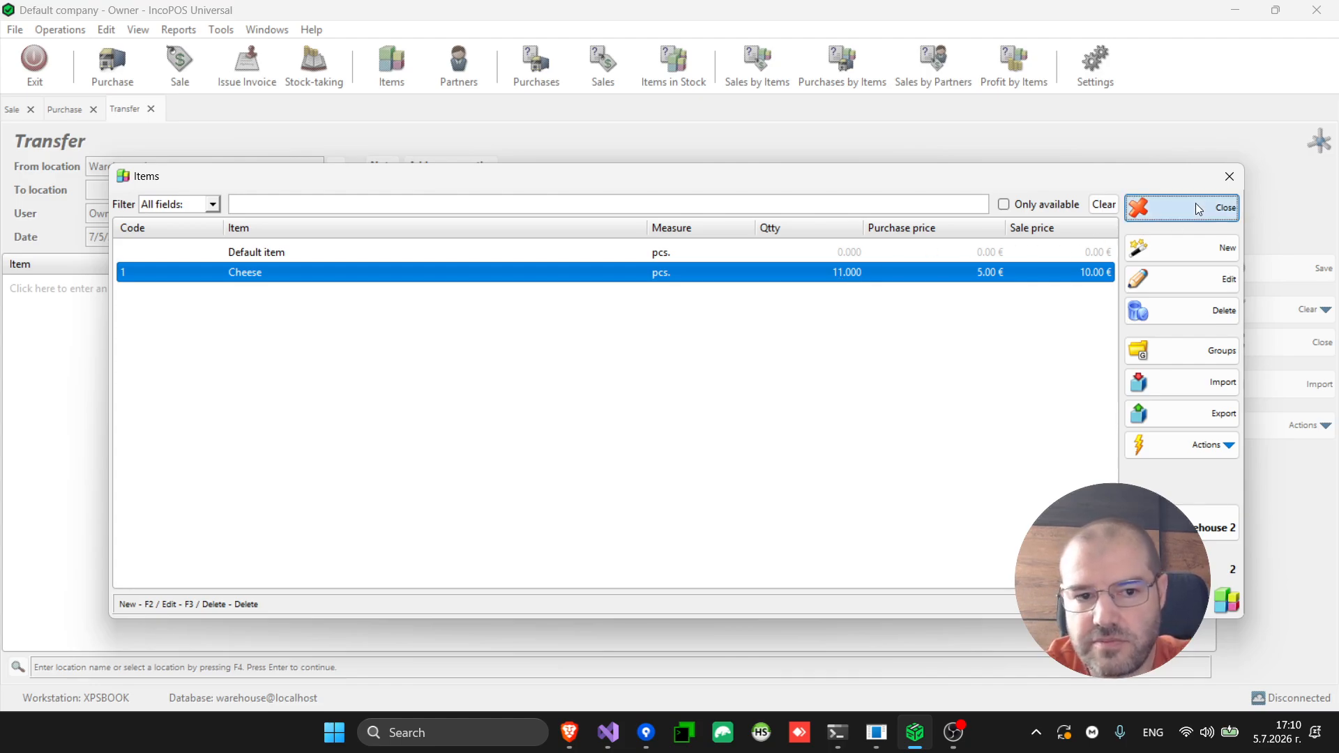
pyautogui.click(12, 112)
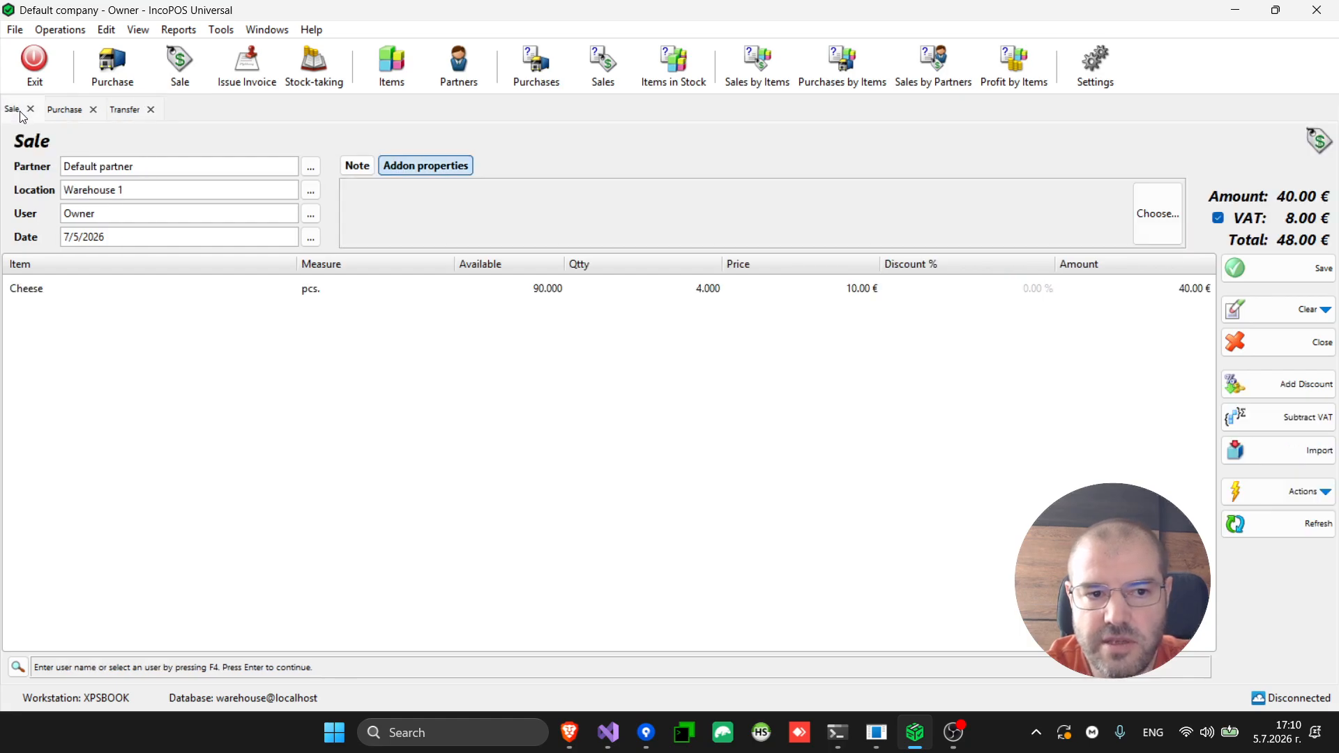
# Switch the sale location to Warehouse 2 and set the Cheese quantity to 12
pyautogui.click(95, 290)
pyautogui.press('BackSpace')
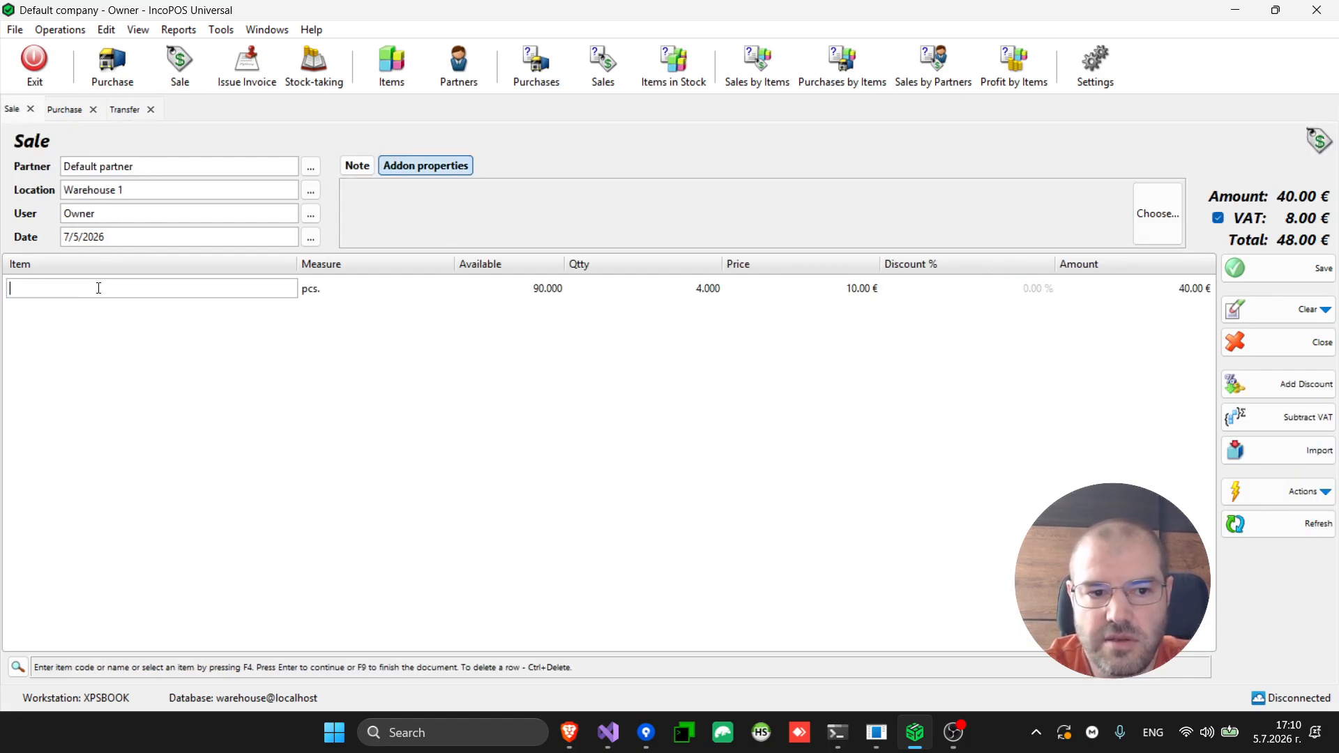
pyautogui.click(311, 190)
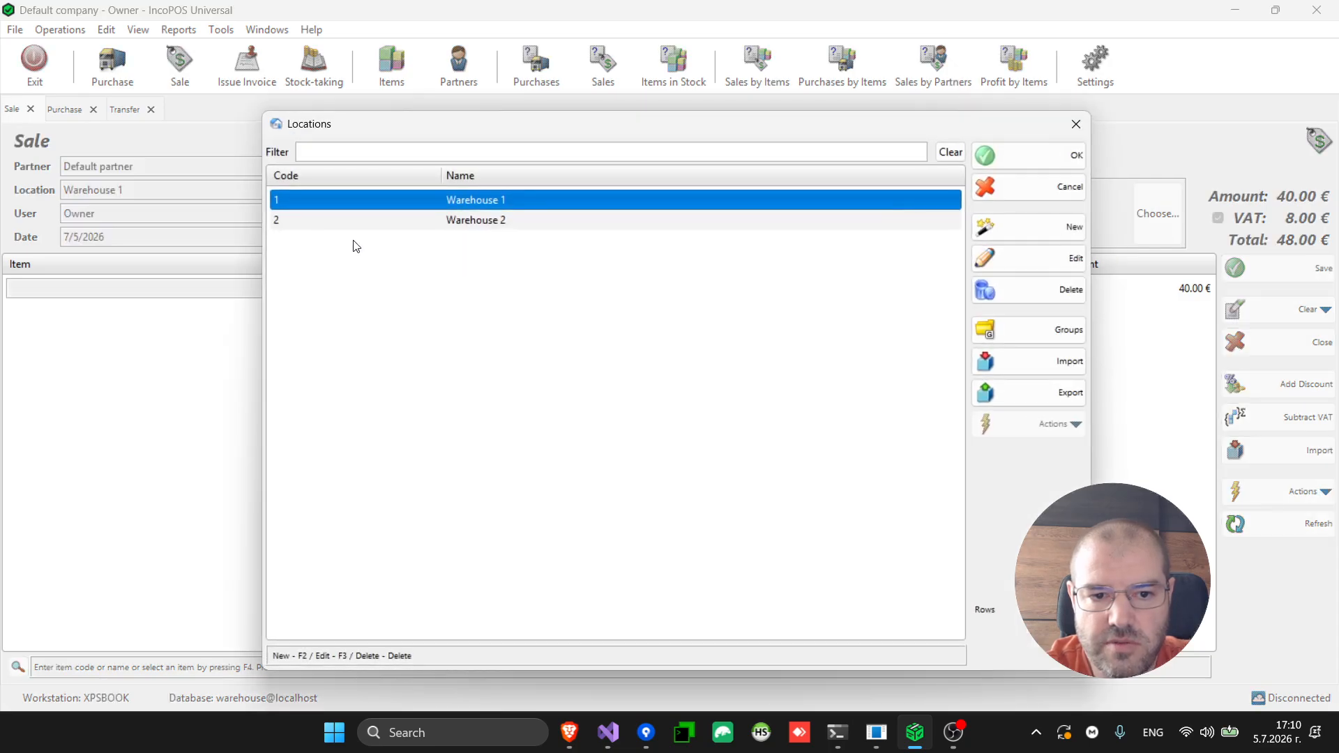
pyautogui.doubleClick(451, 223)
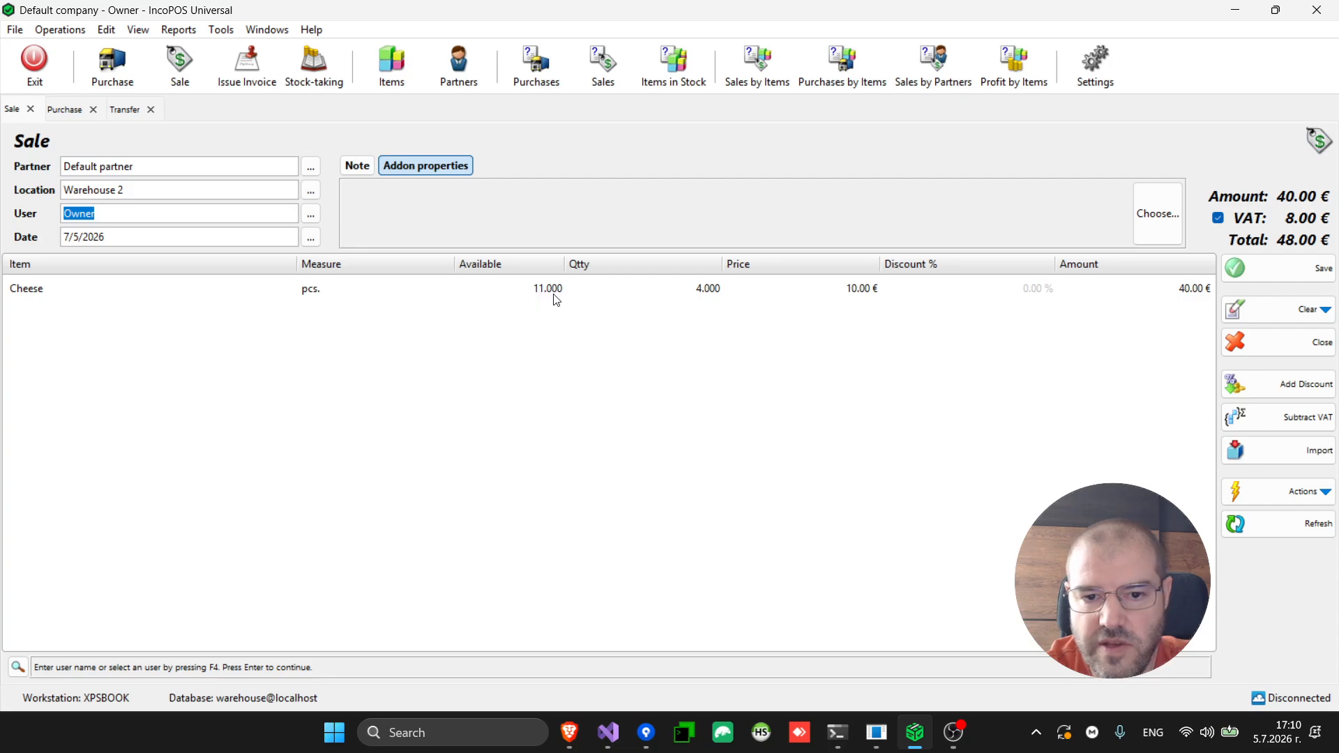
pyautogui.click(680, 289)
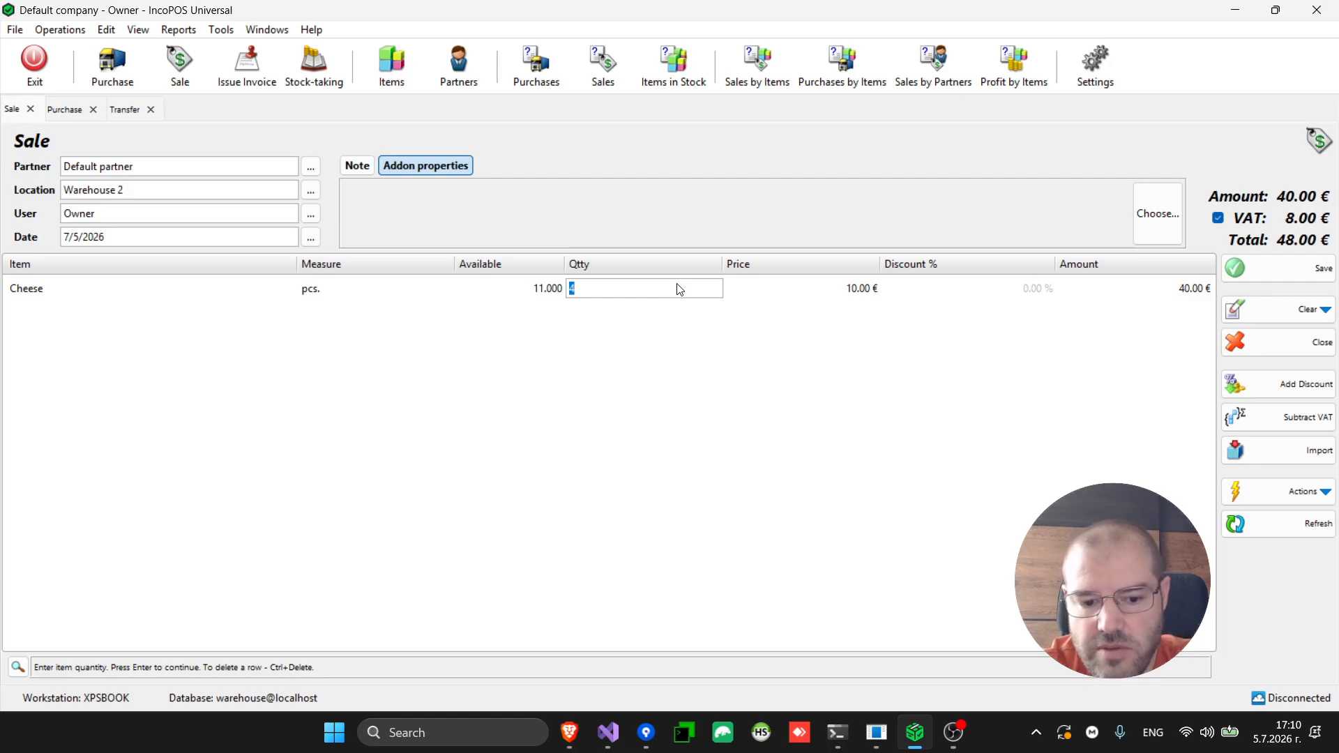
pyautogui.write('12')
pyautogui.press('Return')
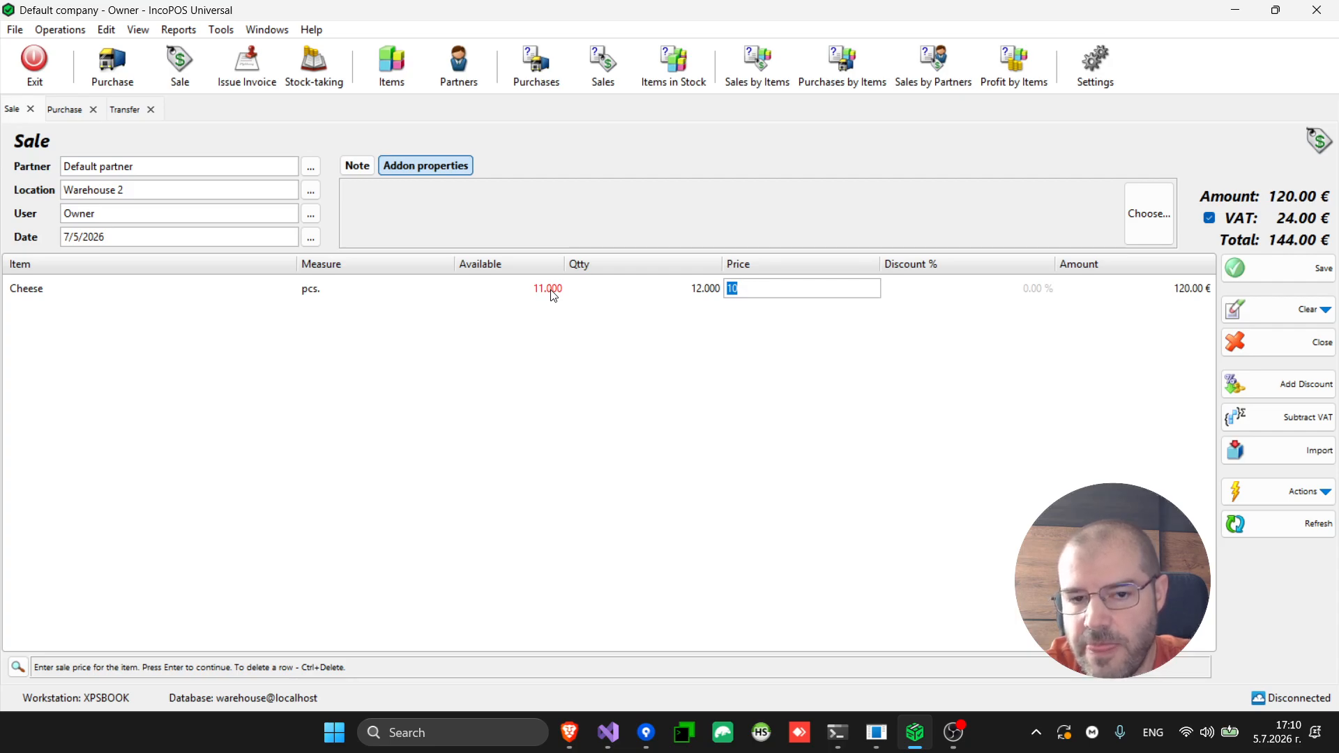
# Save the sale with a 144.00 € cash payment, skipping the printed receipt
pyautogui.press('F9')
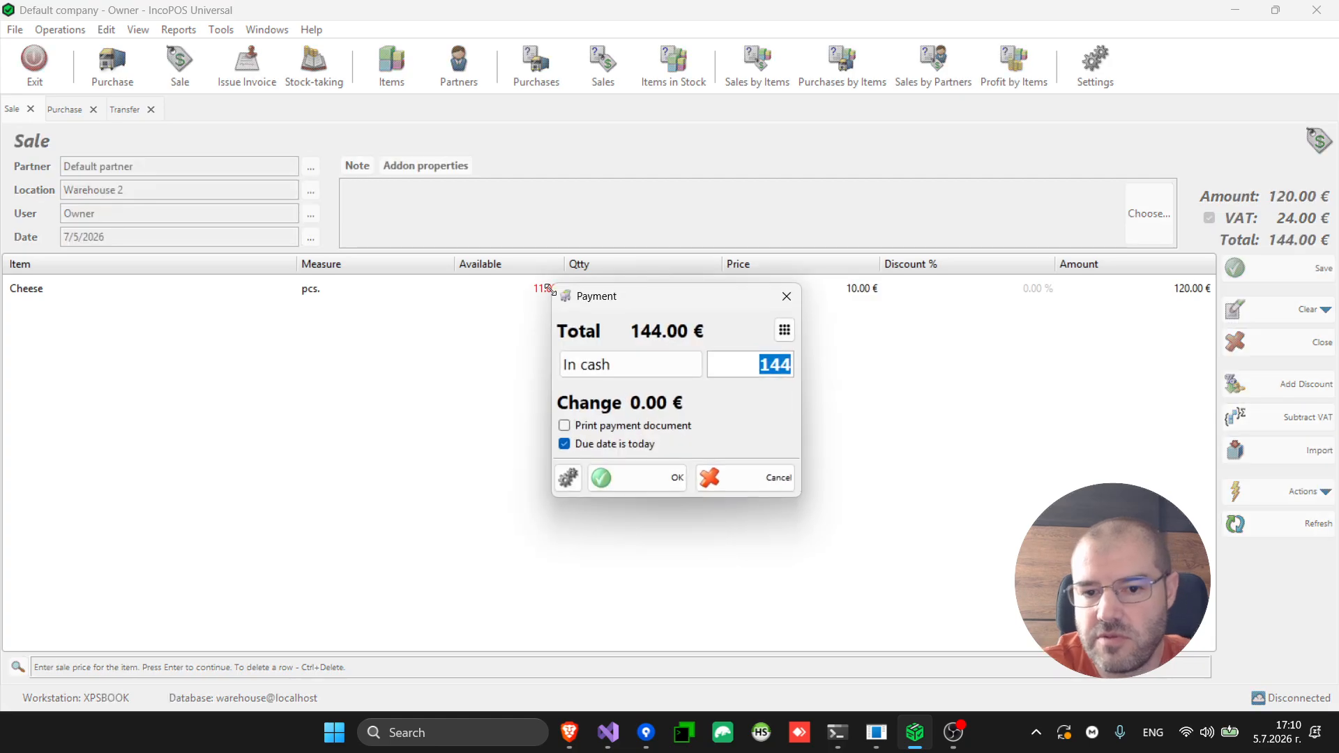
pyautogui.press('Return')
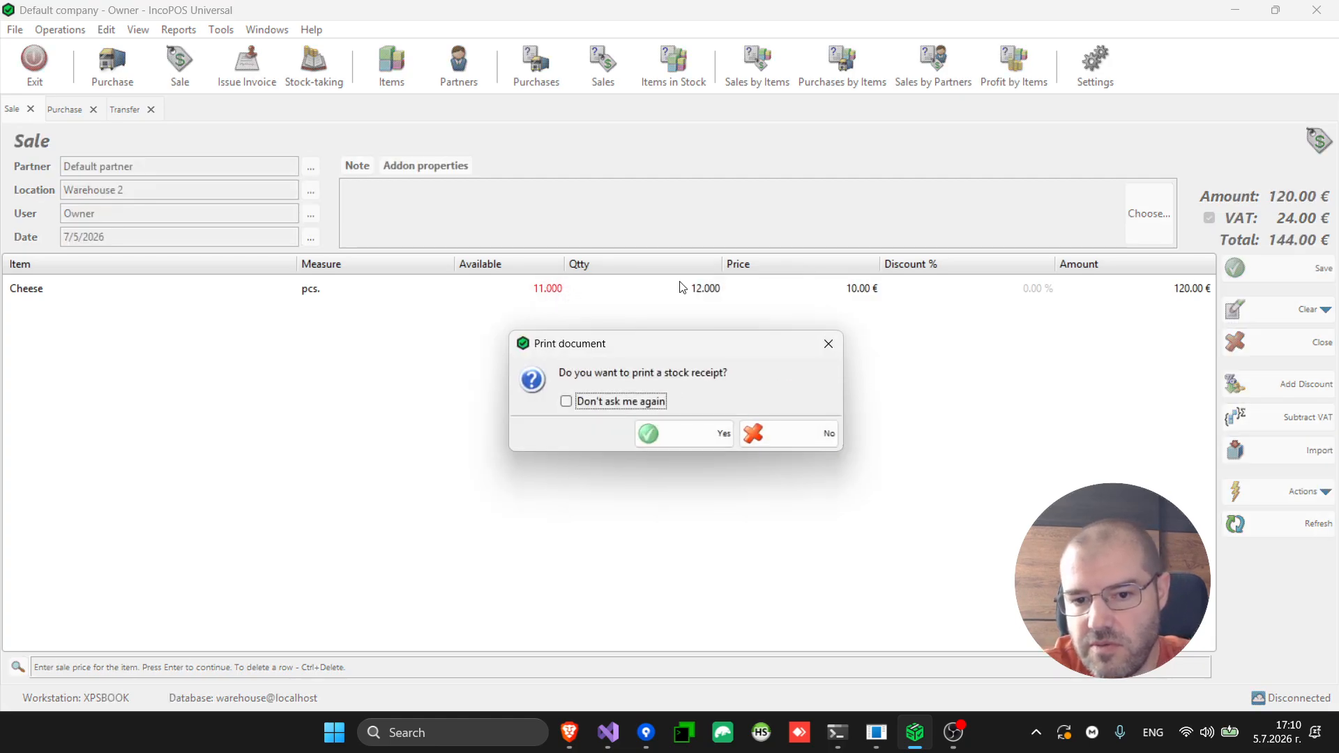
pyautogui.click(802, 438)
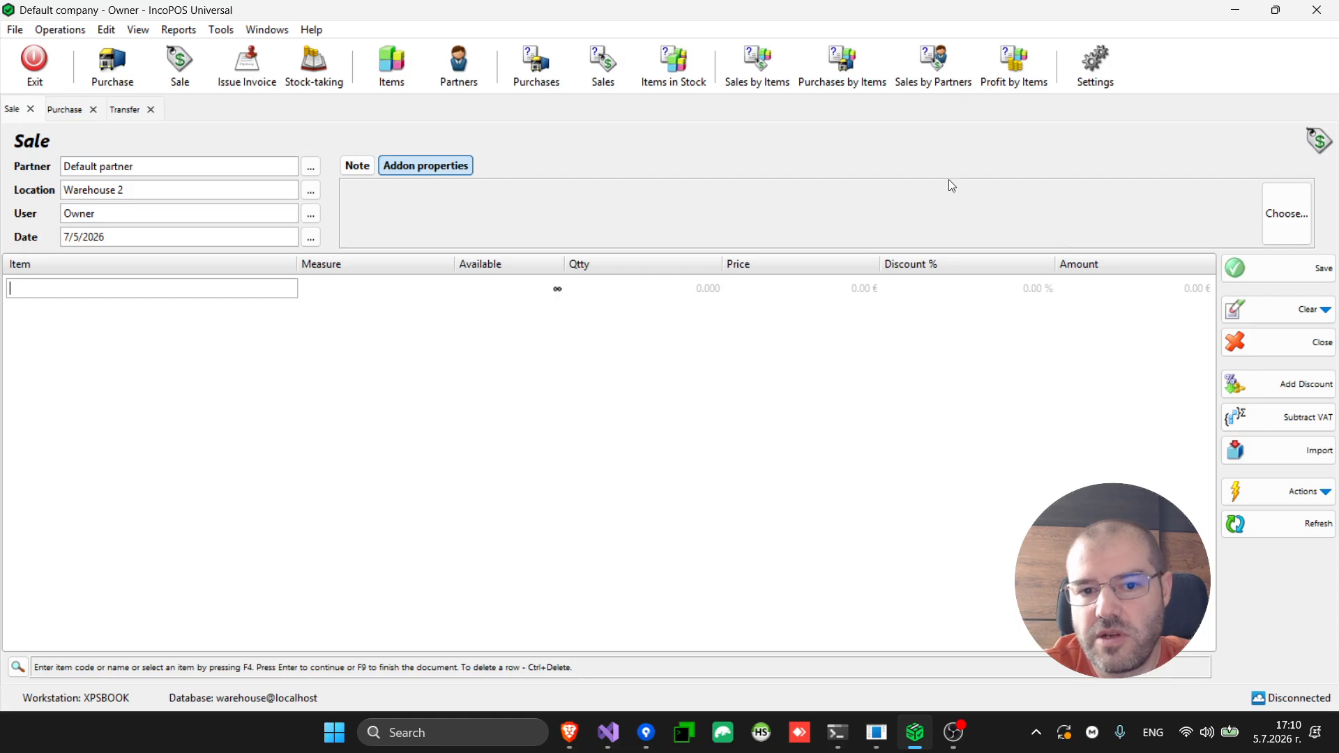
# Open Settings, closing all document tabs, and search for 'neg'
pyautogui.click(1110, 91)
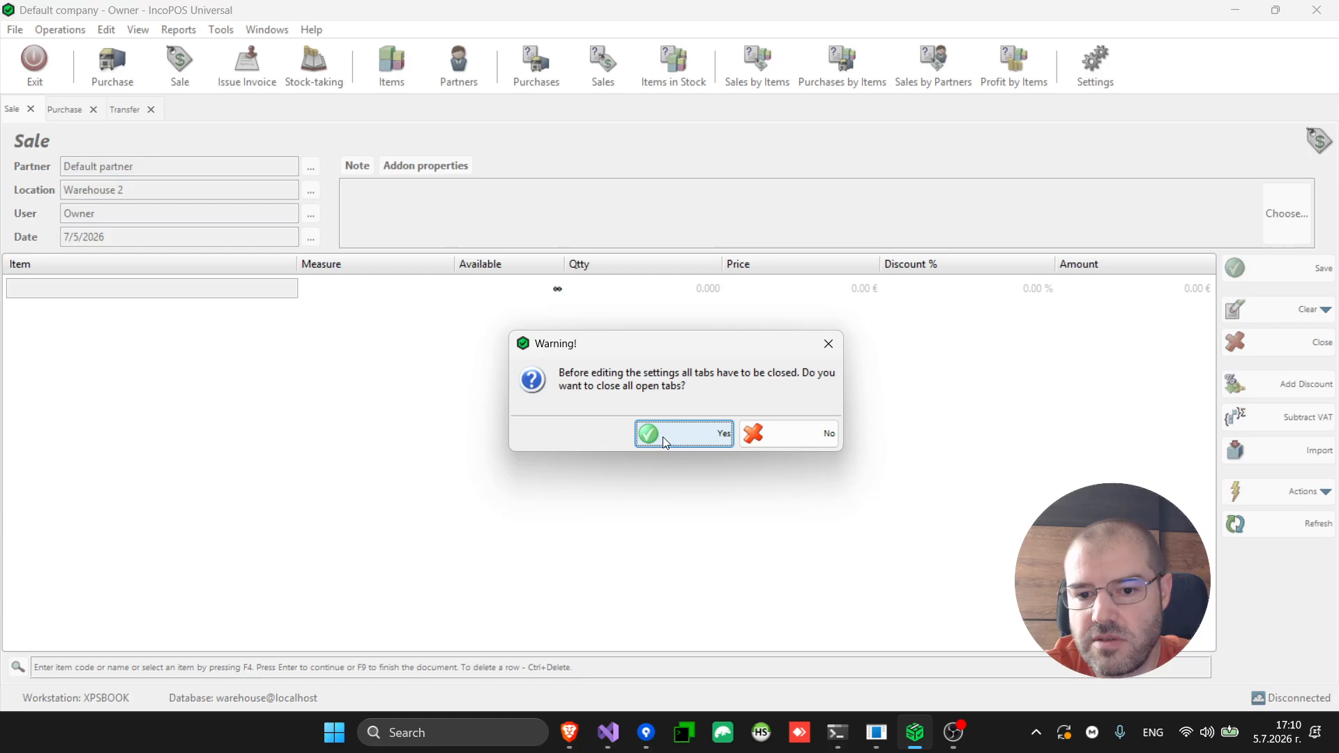
pyautogui.click(671, 445)
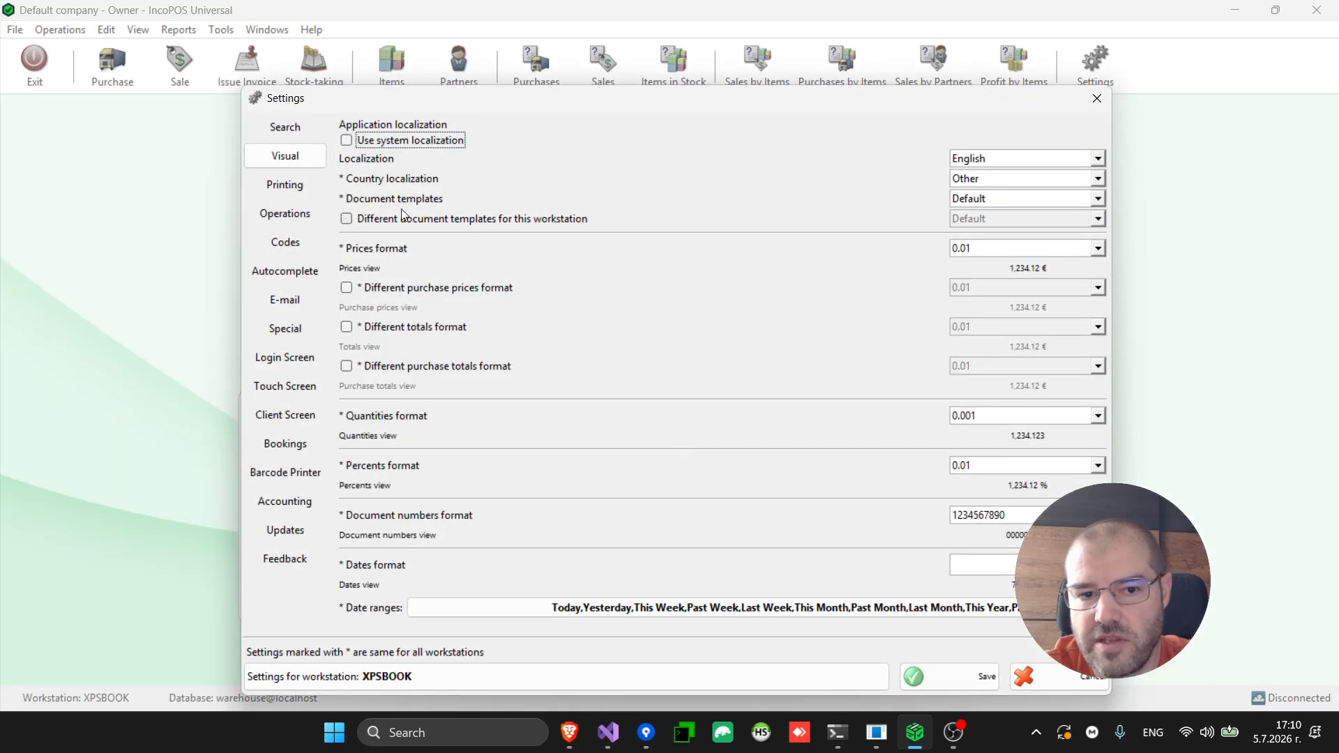
pyautogui.click(290, 133)
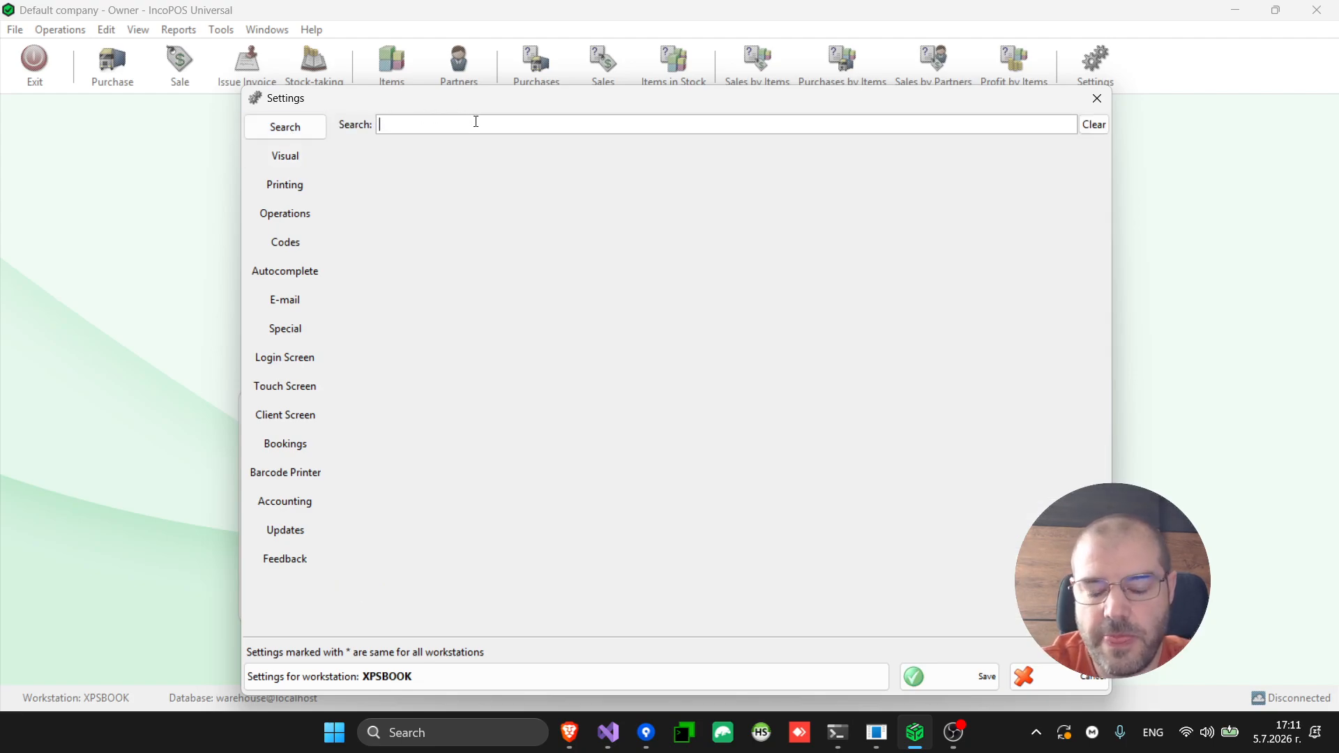
pyautogui.write('neg')
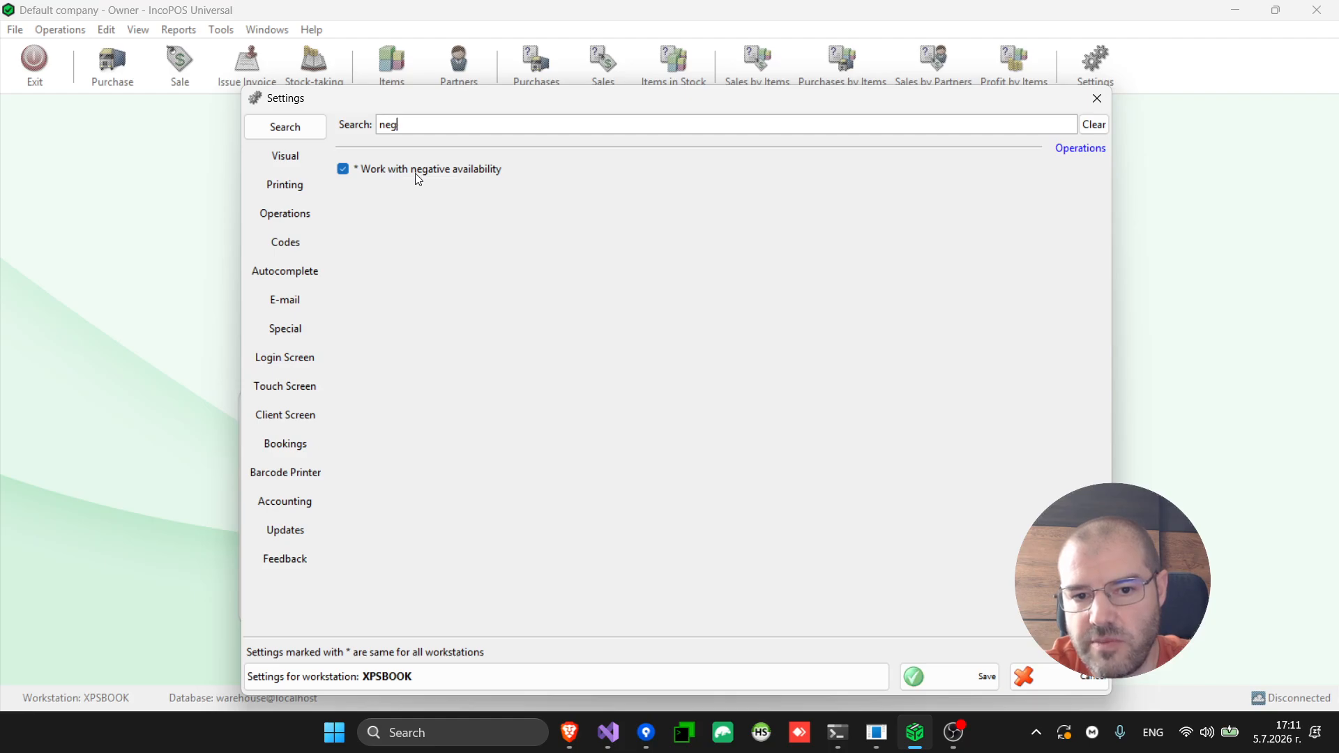
# Try disabling Work with negative availability; acknowledge the Cheese negative-stock warning and cancel
pyautogui.click(1092, 148)
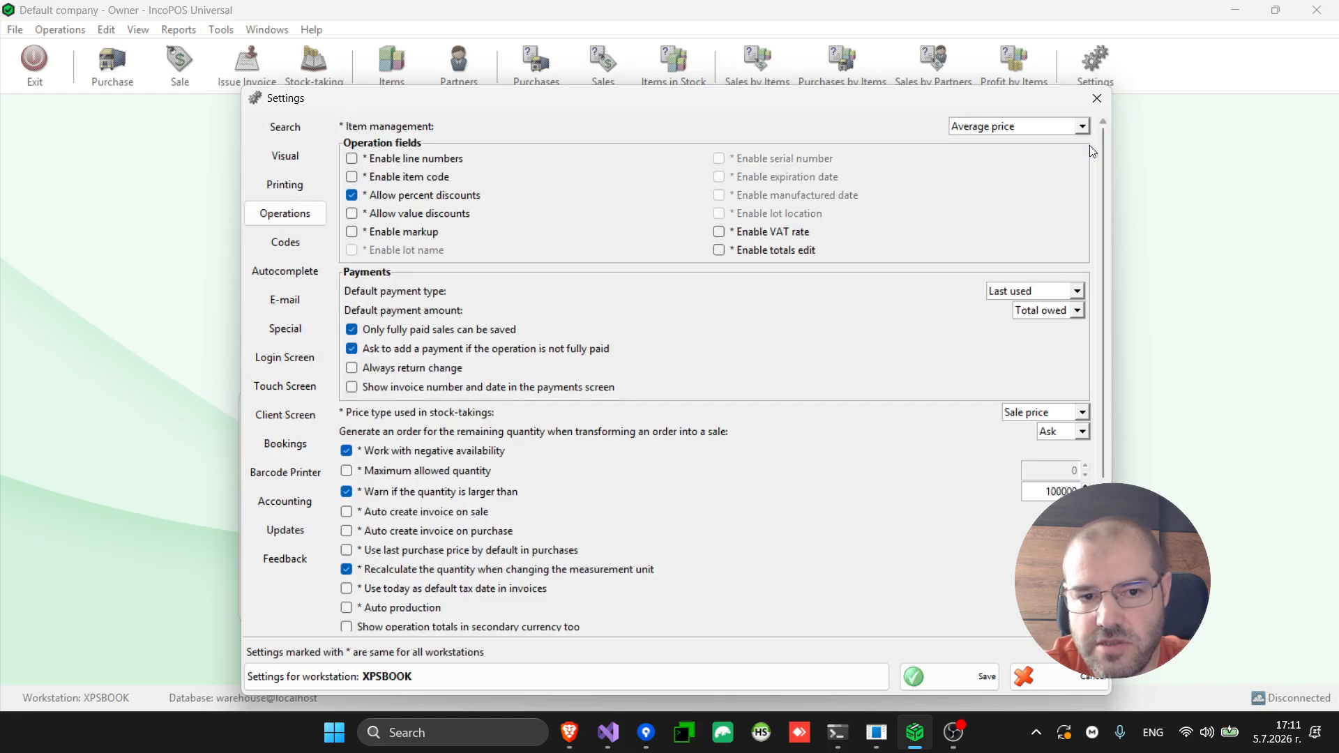
pyautogui.click(454, 453)
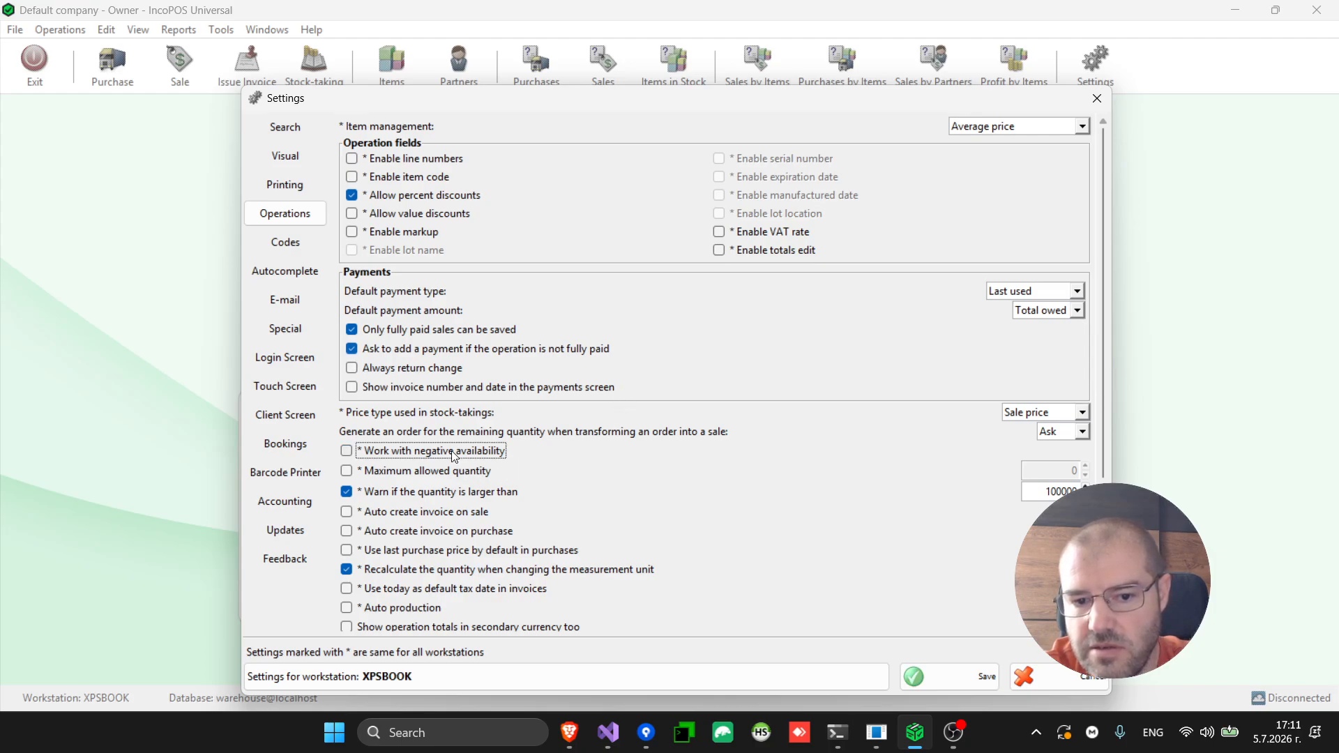
pyautogui.click(955, 678)
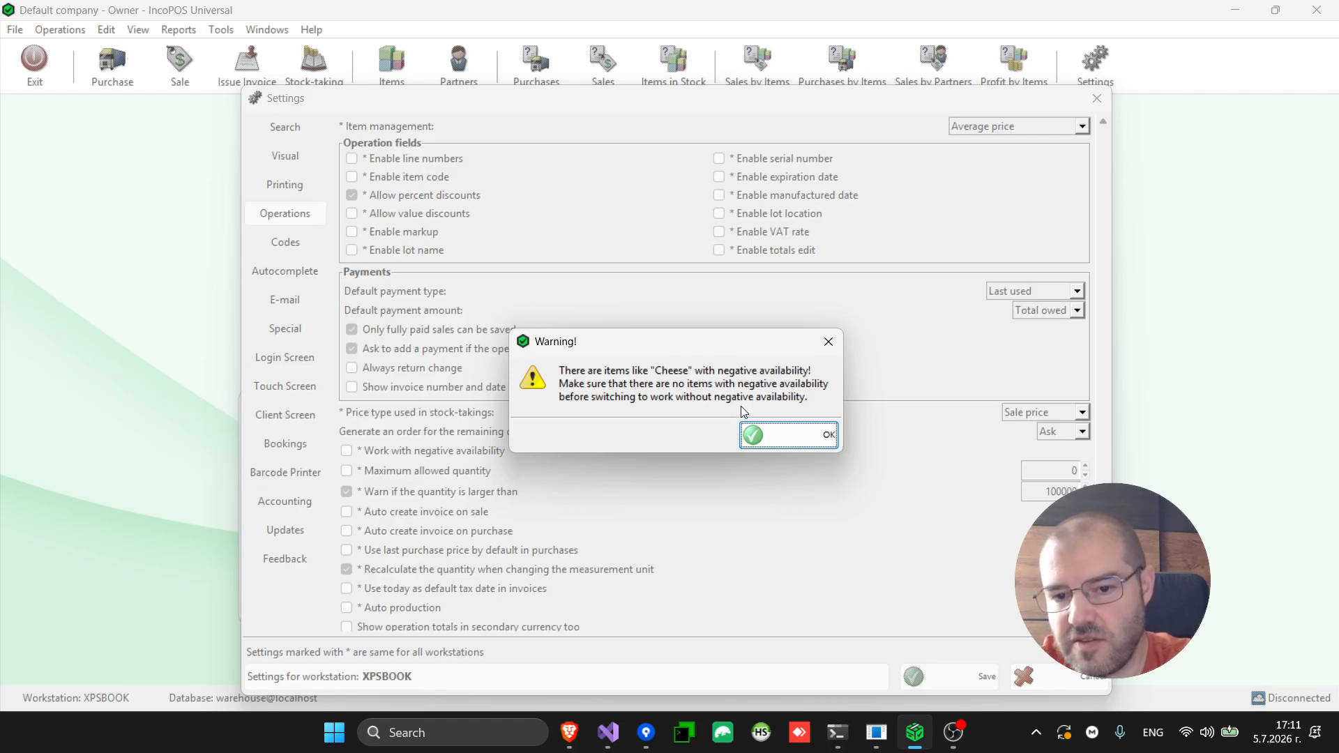
pyautogui.click(771, 437)
pyautogui.click(962, 676)
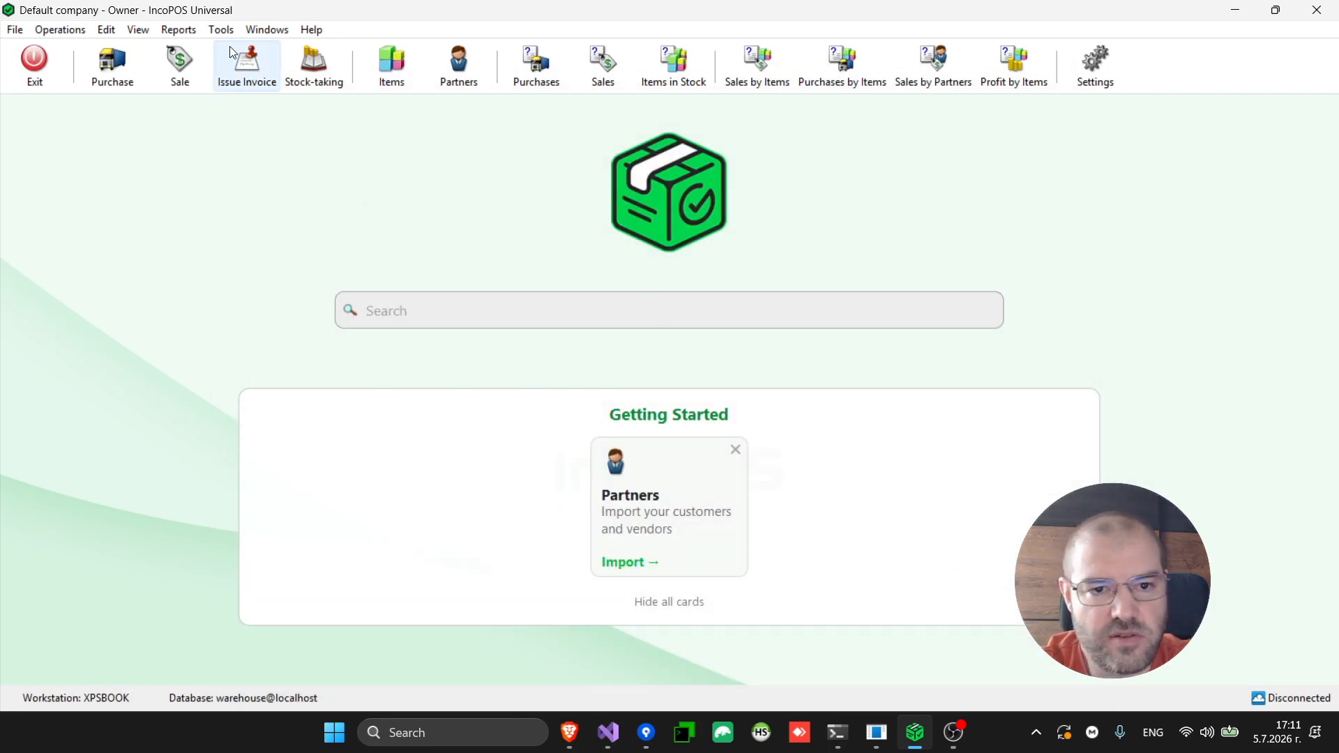
pyautogui.click(102, 30)
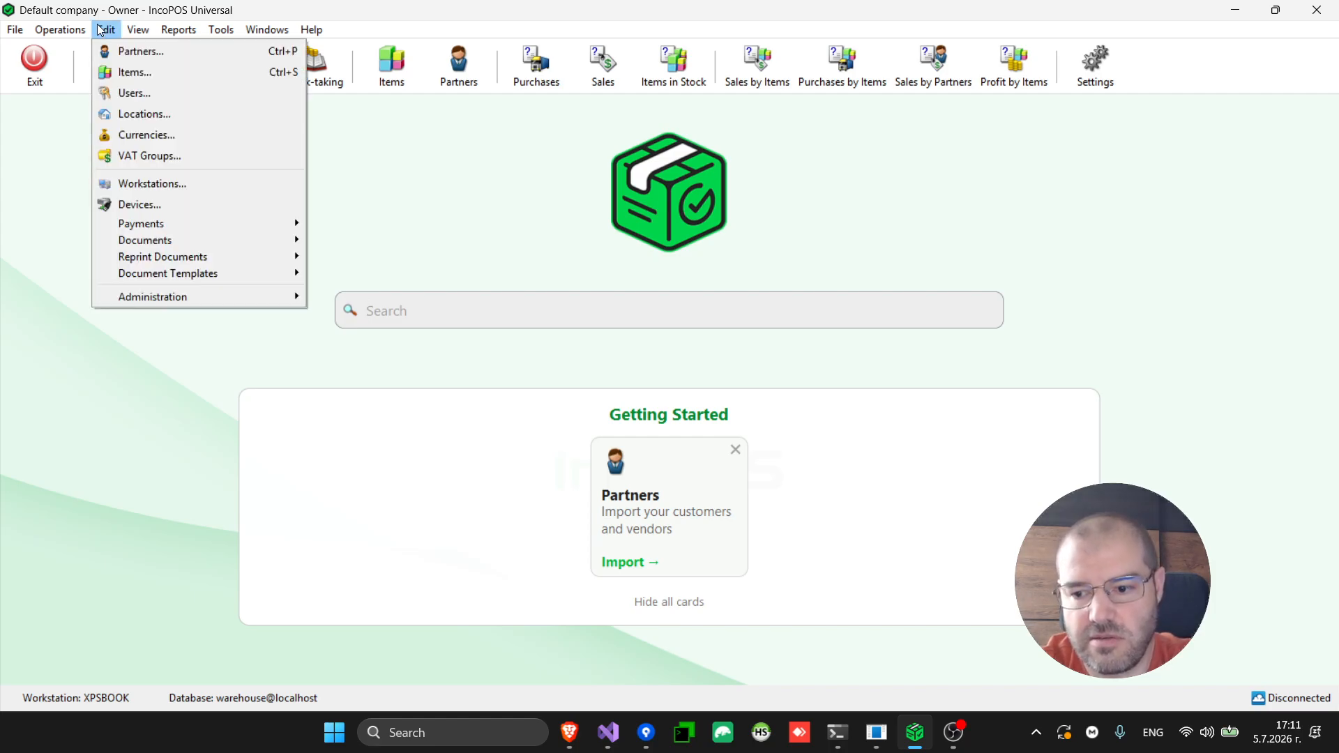
pyautogui.moveTo(208, 244)
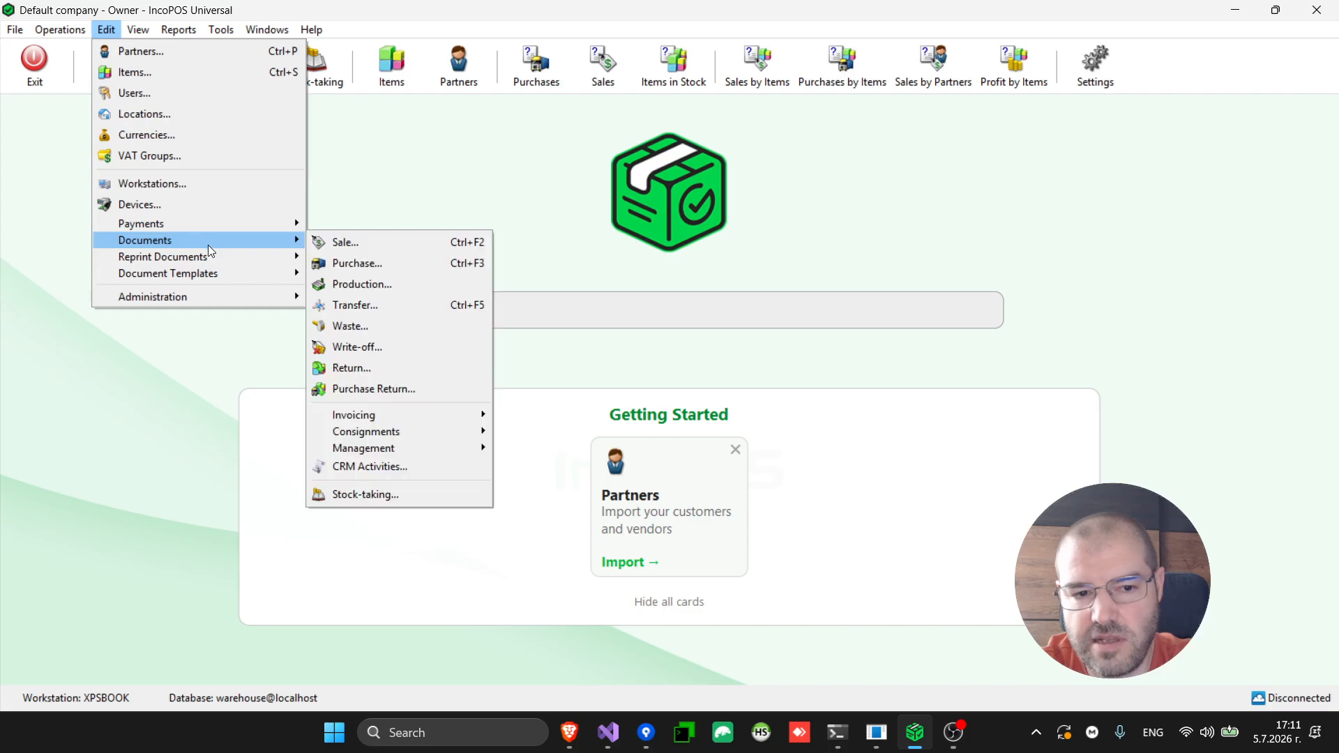
pyautogui.click(396, 244)
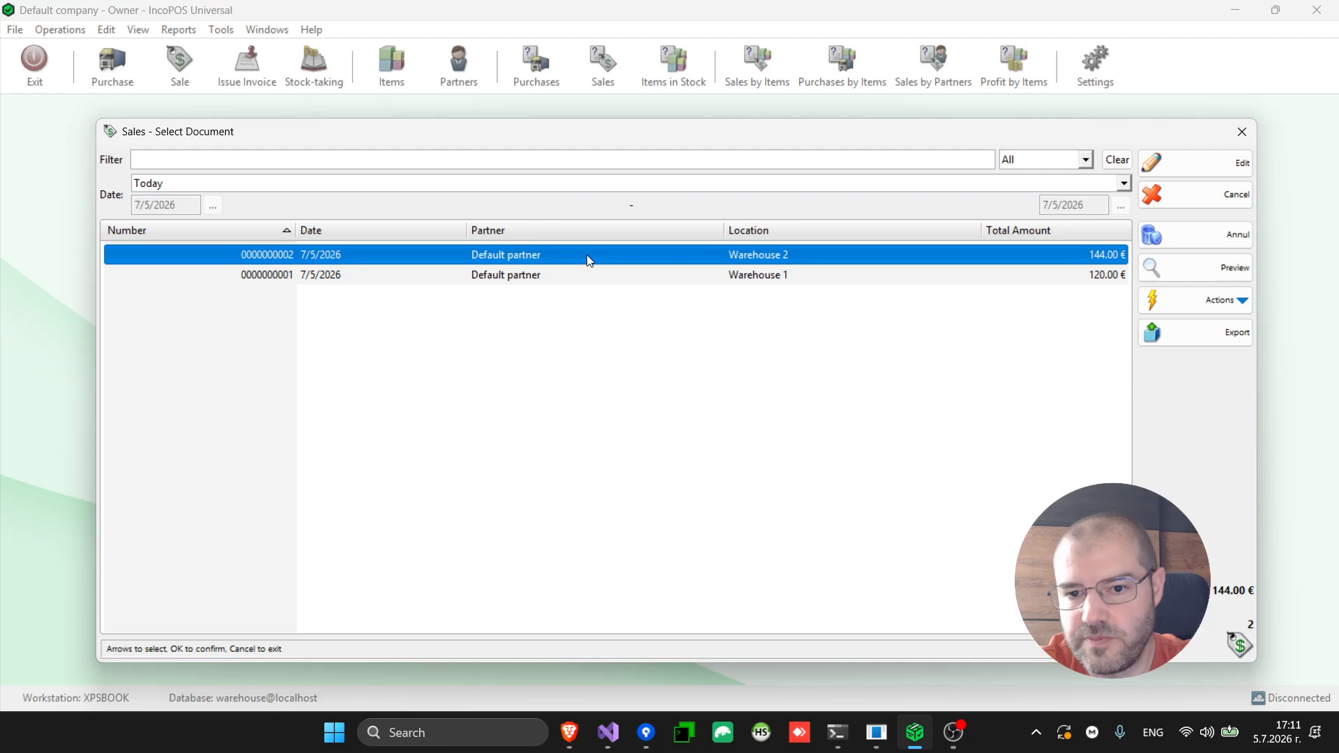
pyautogui.press('Down')
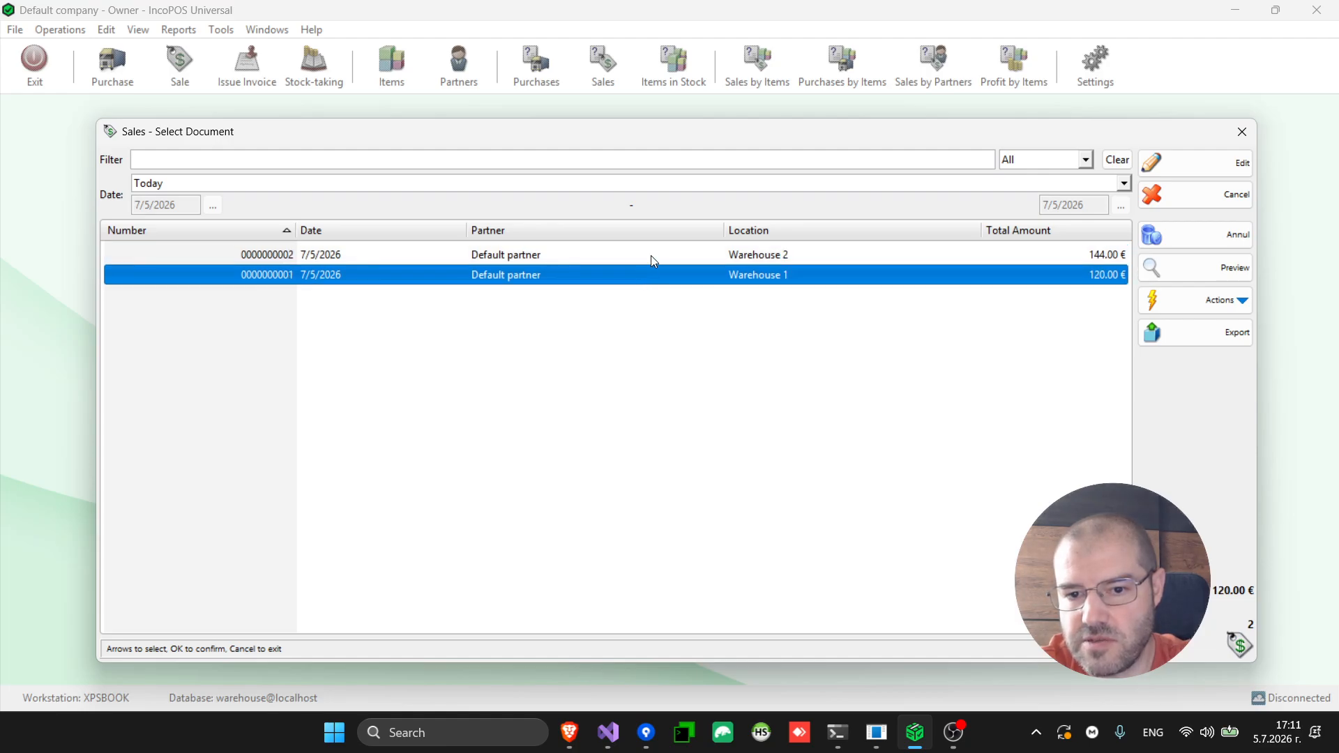
pyautogui.click(659, 254)
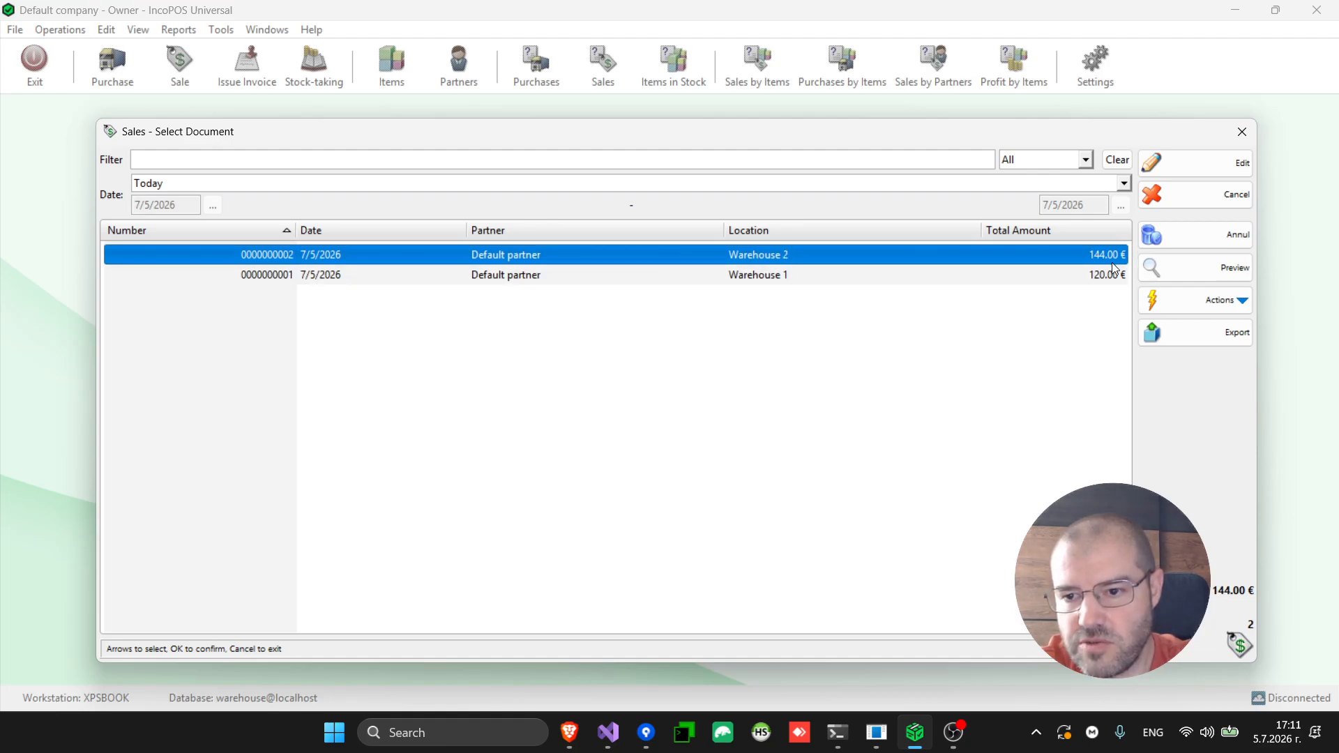
pyautogui.click(1220, 270)
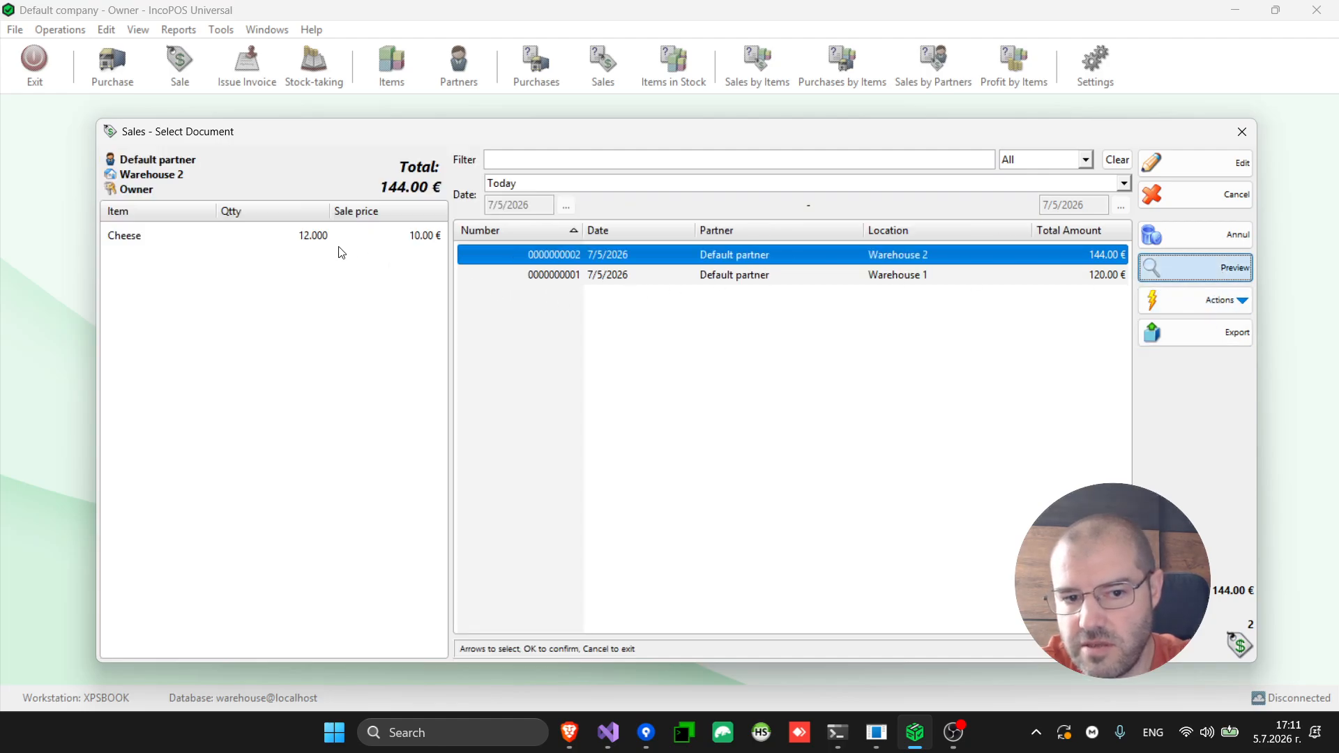
pyautogui.click(1204, 241)
pyautogui.click(689, 436)
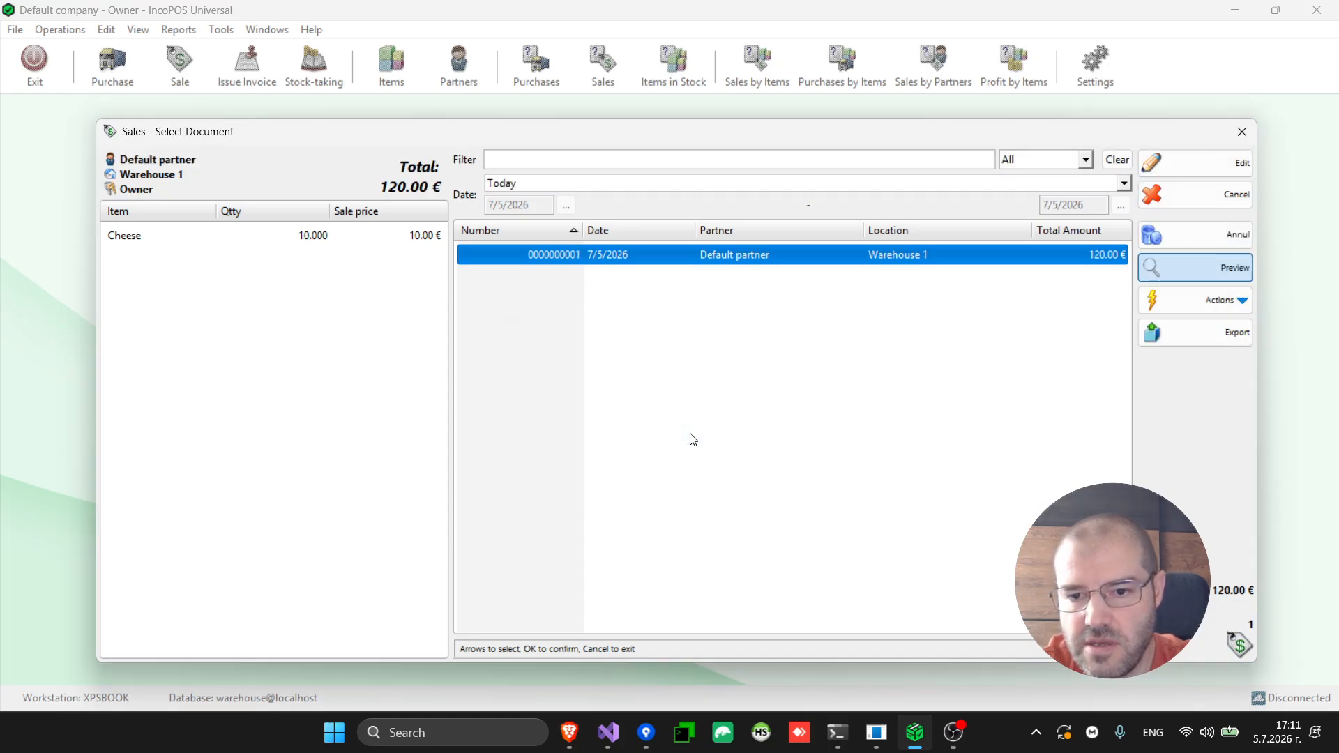
pyautogui.press('Escape')
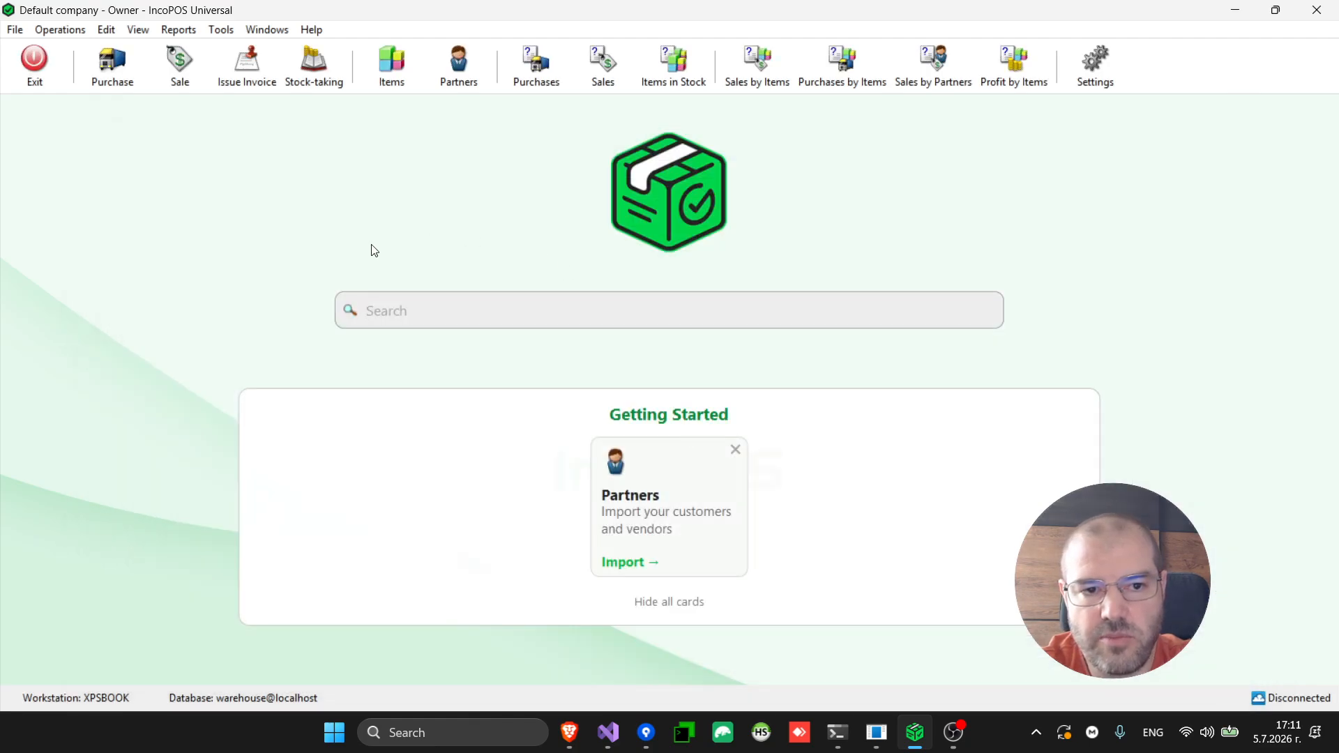
# Check the item list's stock for Warehouse 2, then close the list
pyautogui.click(392, 70)
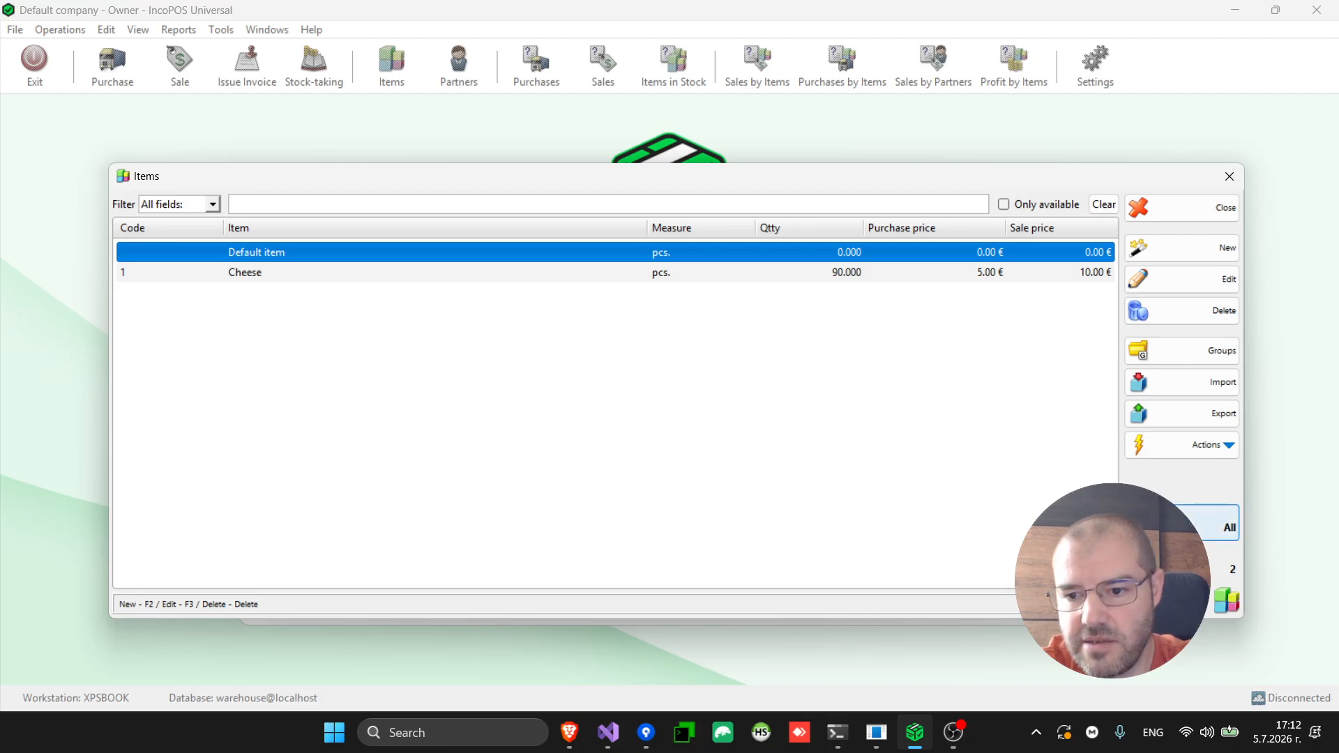
pyautogui.click(550, 223)
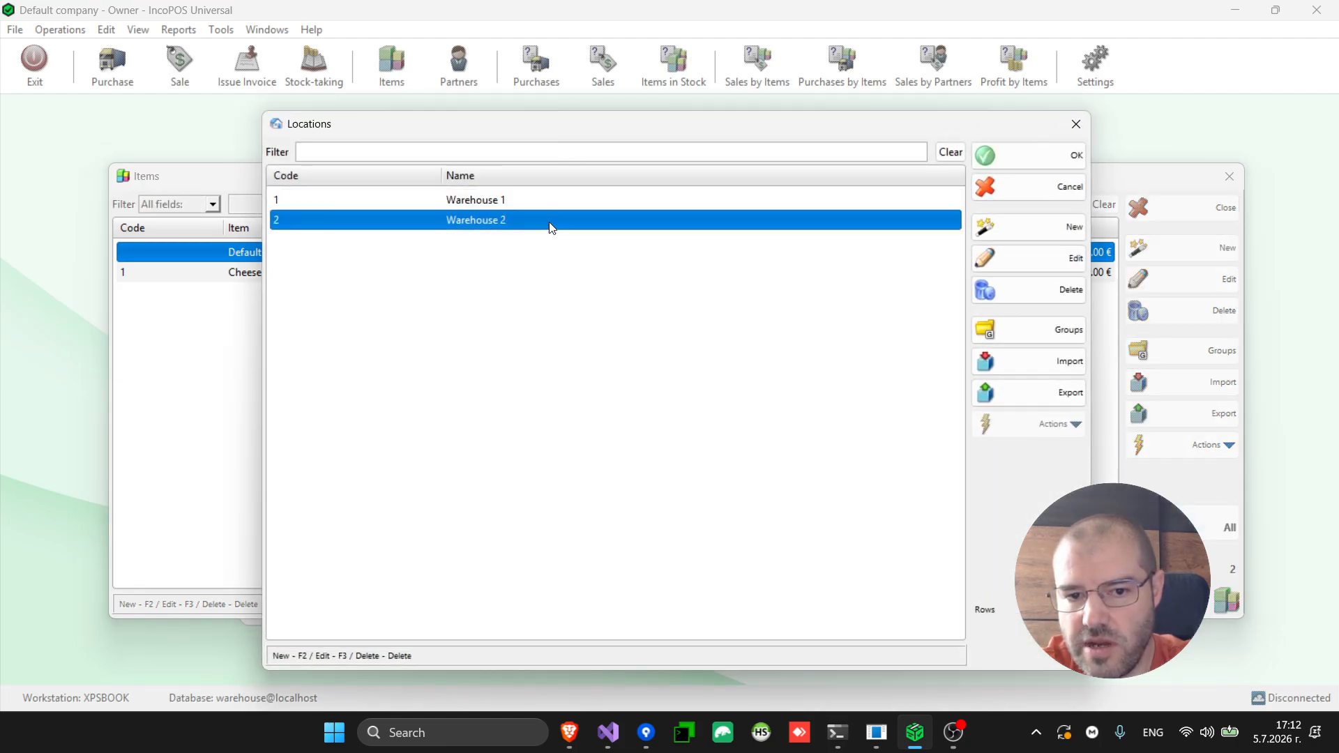
pyautogui.doubleClick(552, 227)
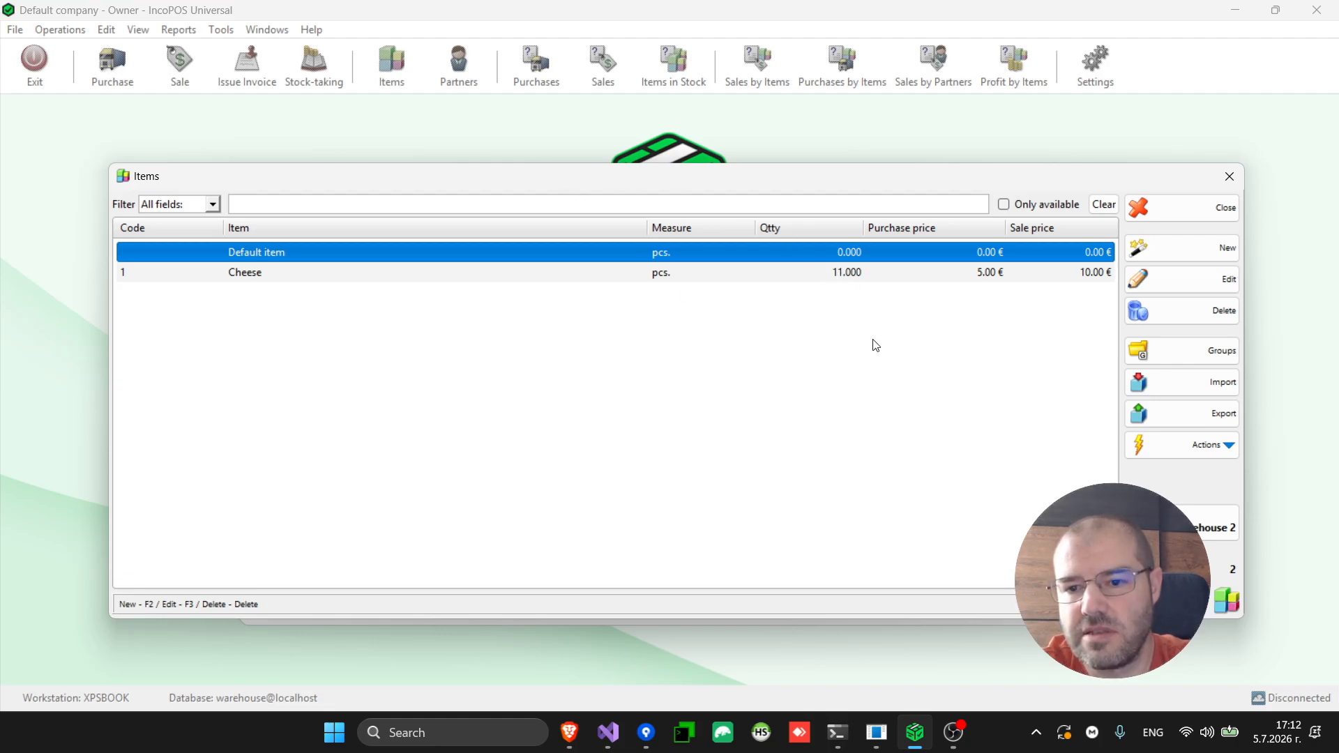
pyautogui.click(1182, 207)
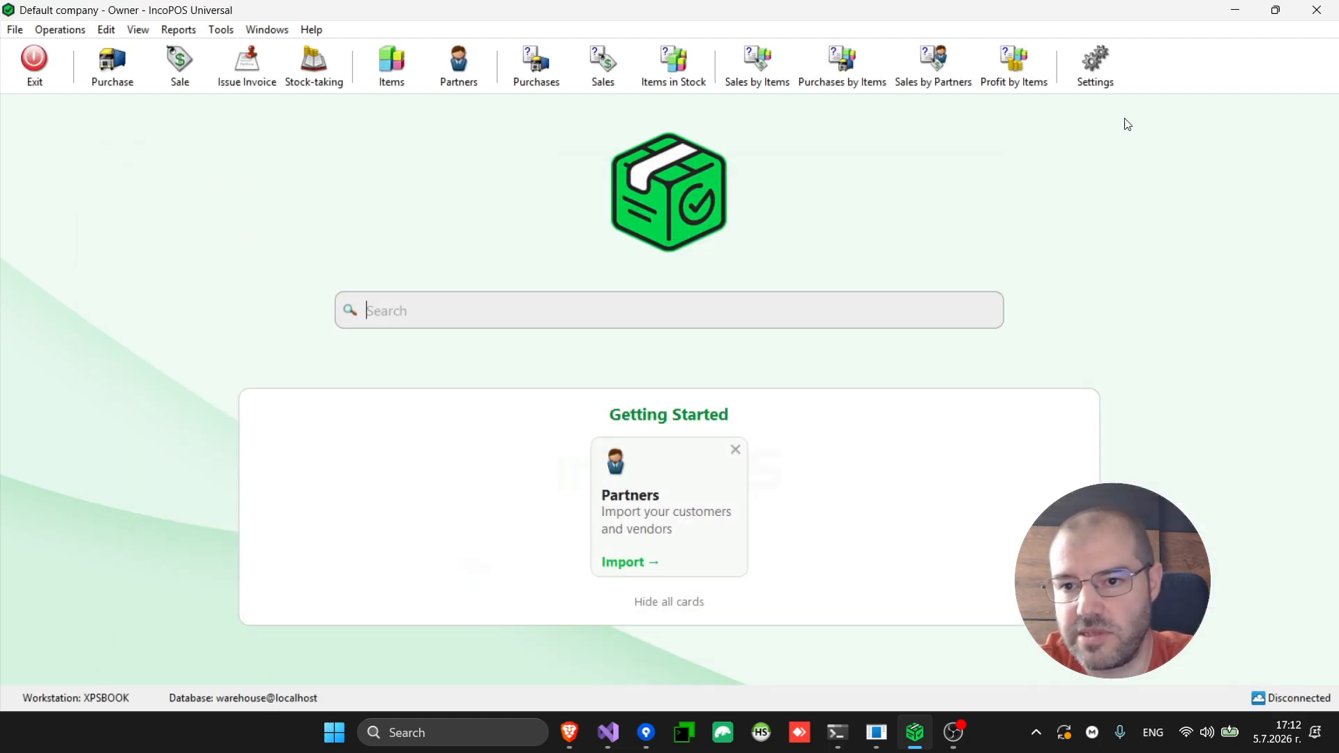
# Search Settings for 'neg', uncheck 'Work with negative availability' and save
pyautogui.click(1097, 81)
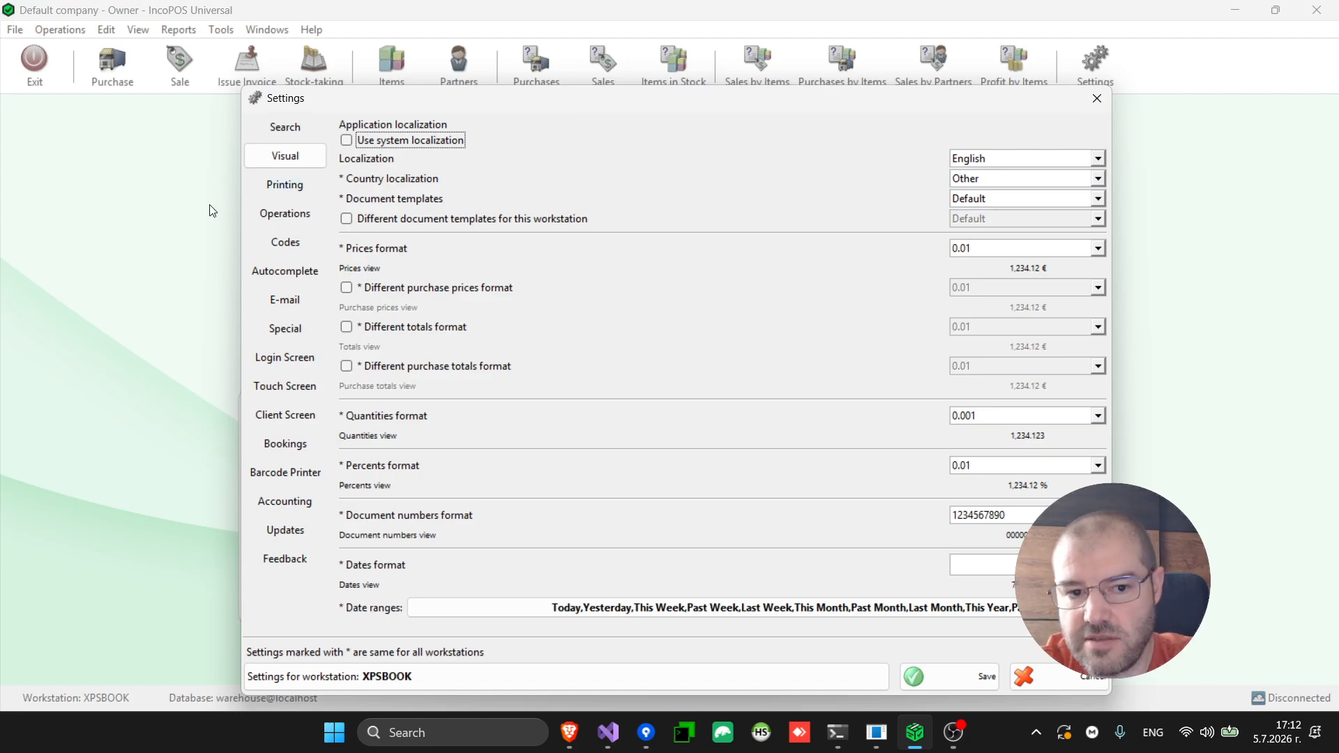
pyautogui.click(274, 130)
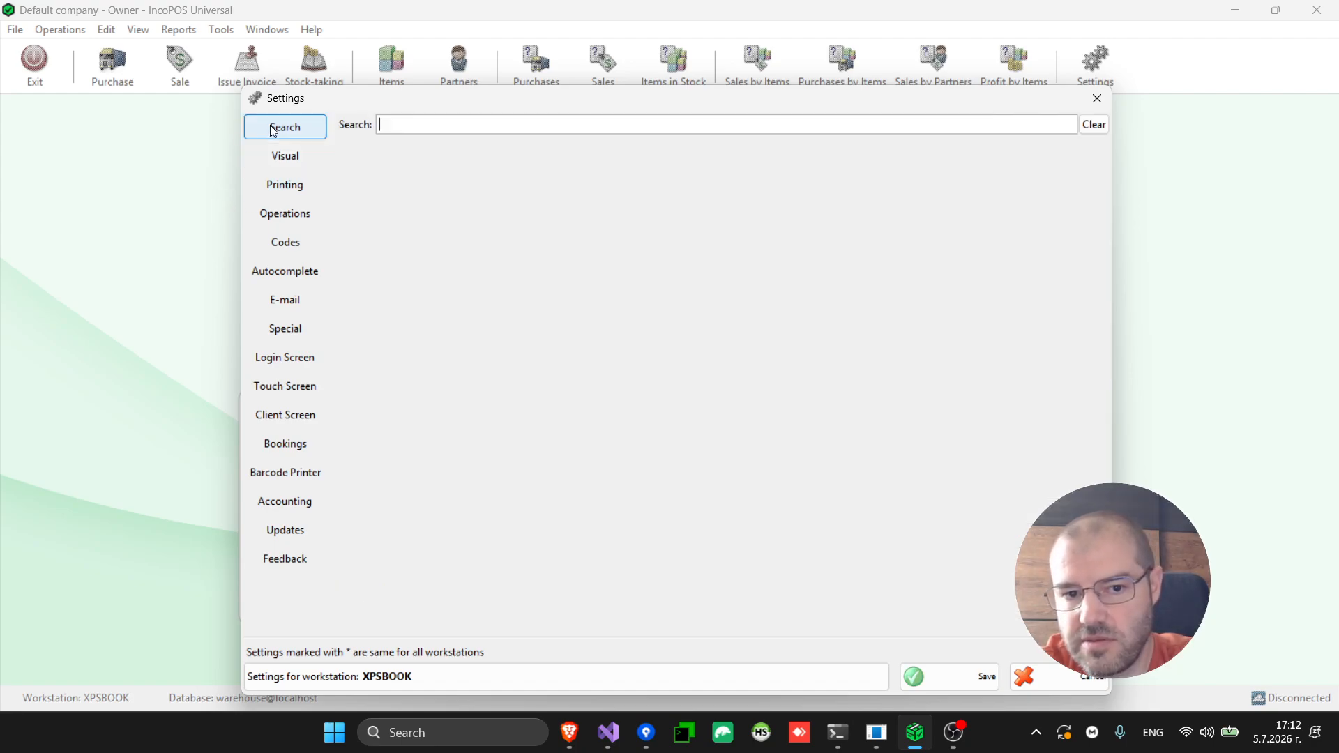
pyautogui.write('neg')
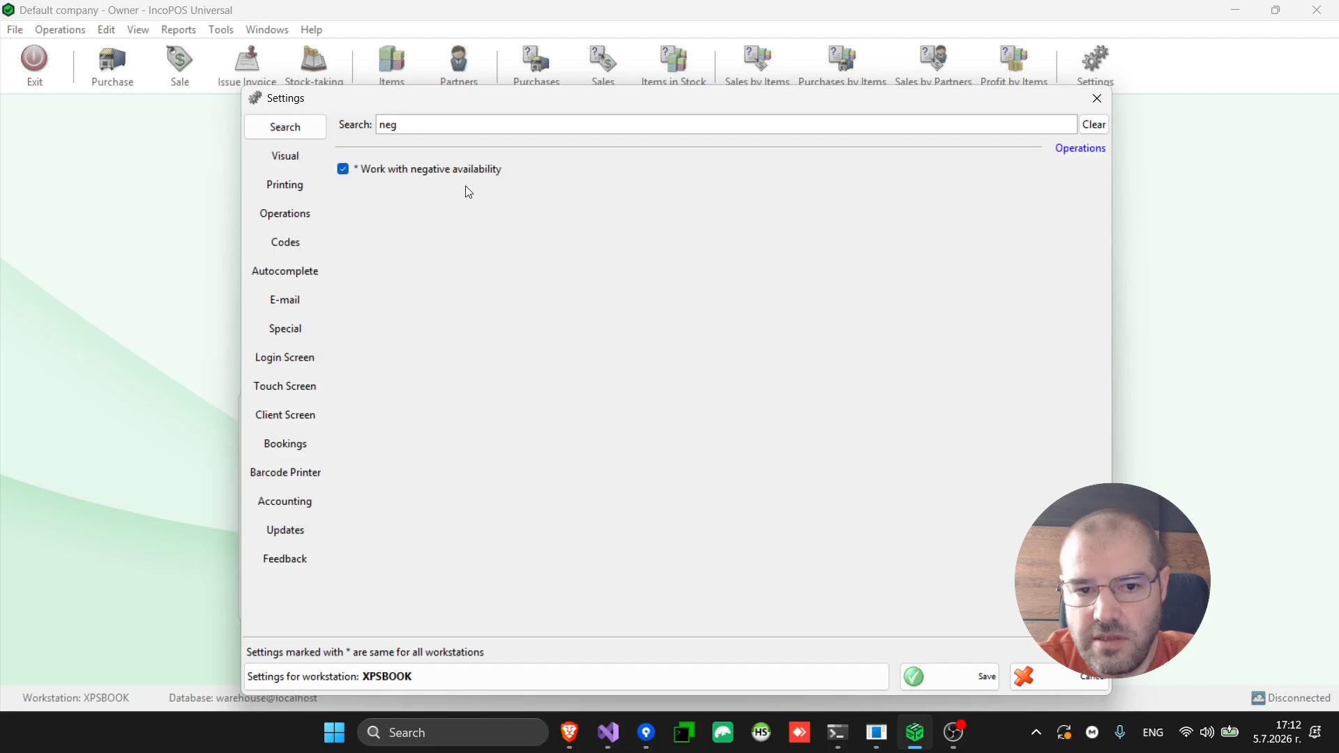
pyautogui.click(463, 169)
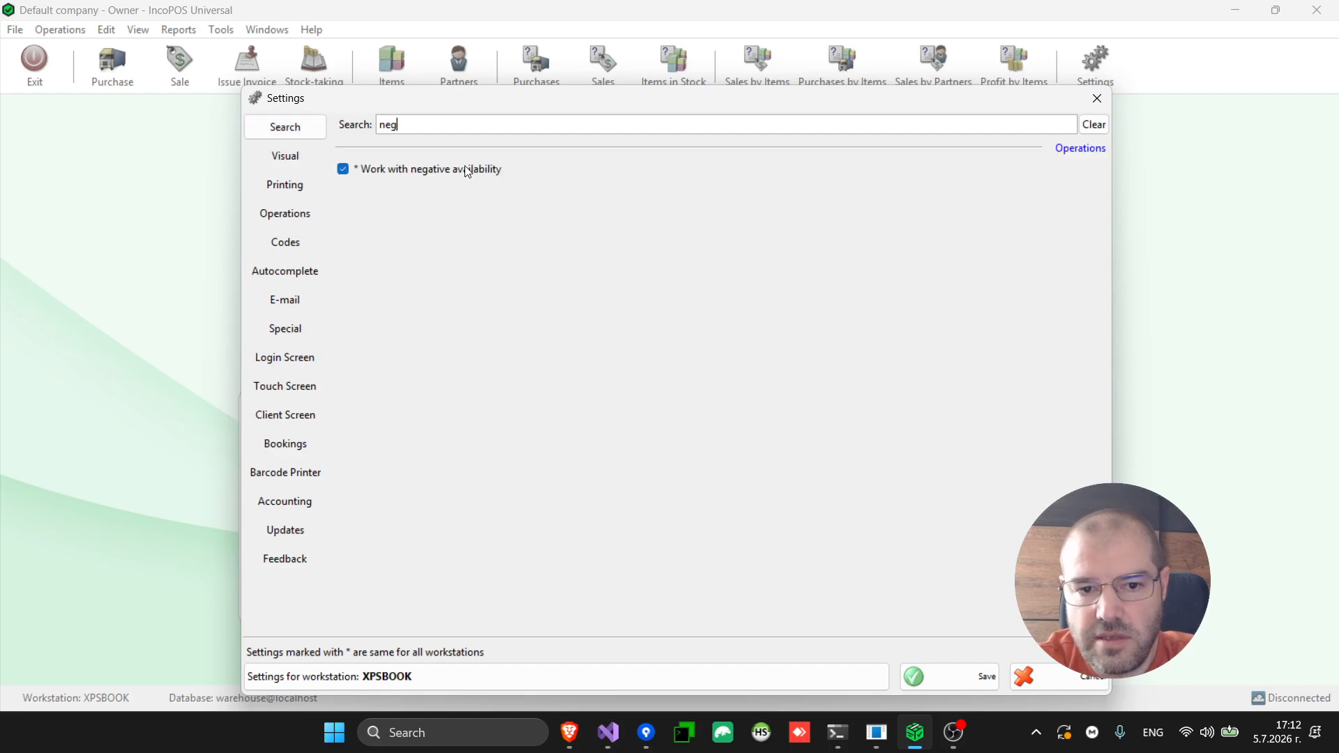
pyautogui.click(956, 687)
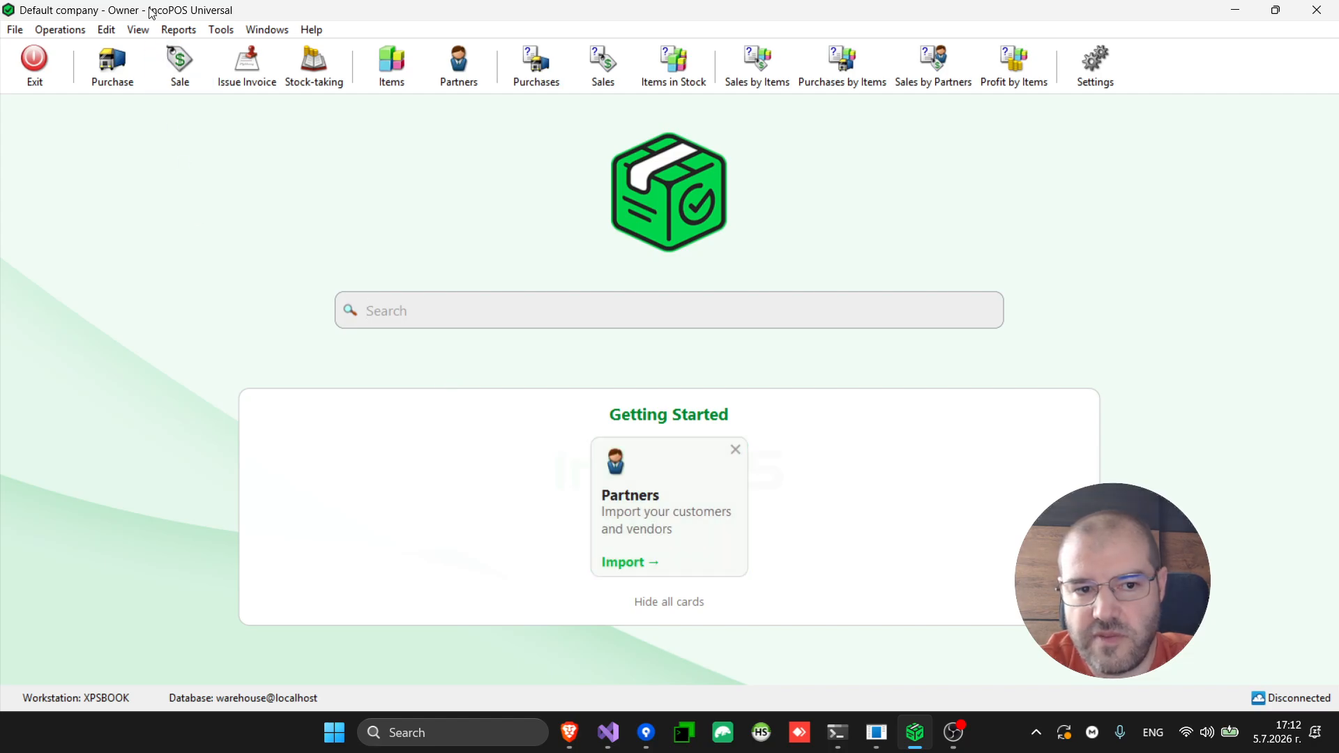
pyautogui.click(180, 63)
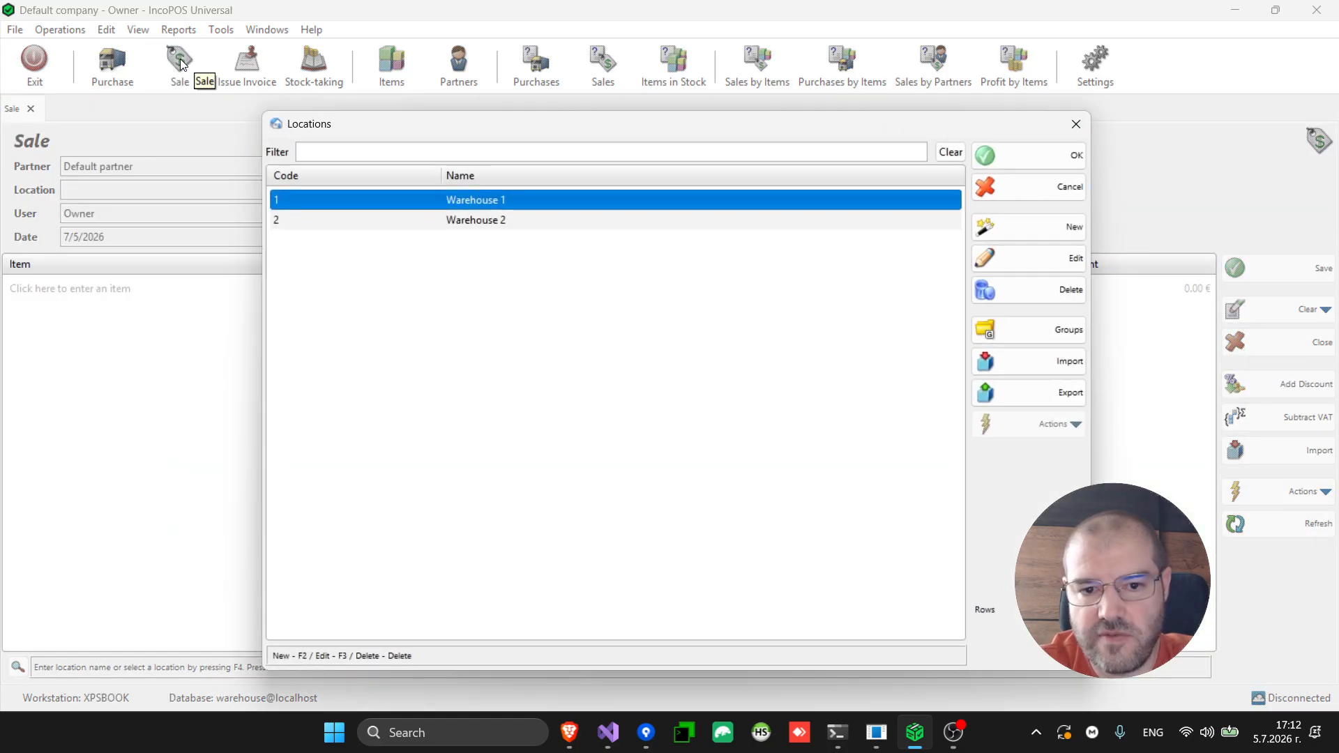
pyautogui.press('Down')
pyautogui.press('Return')
pyautogui.press('F4')
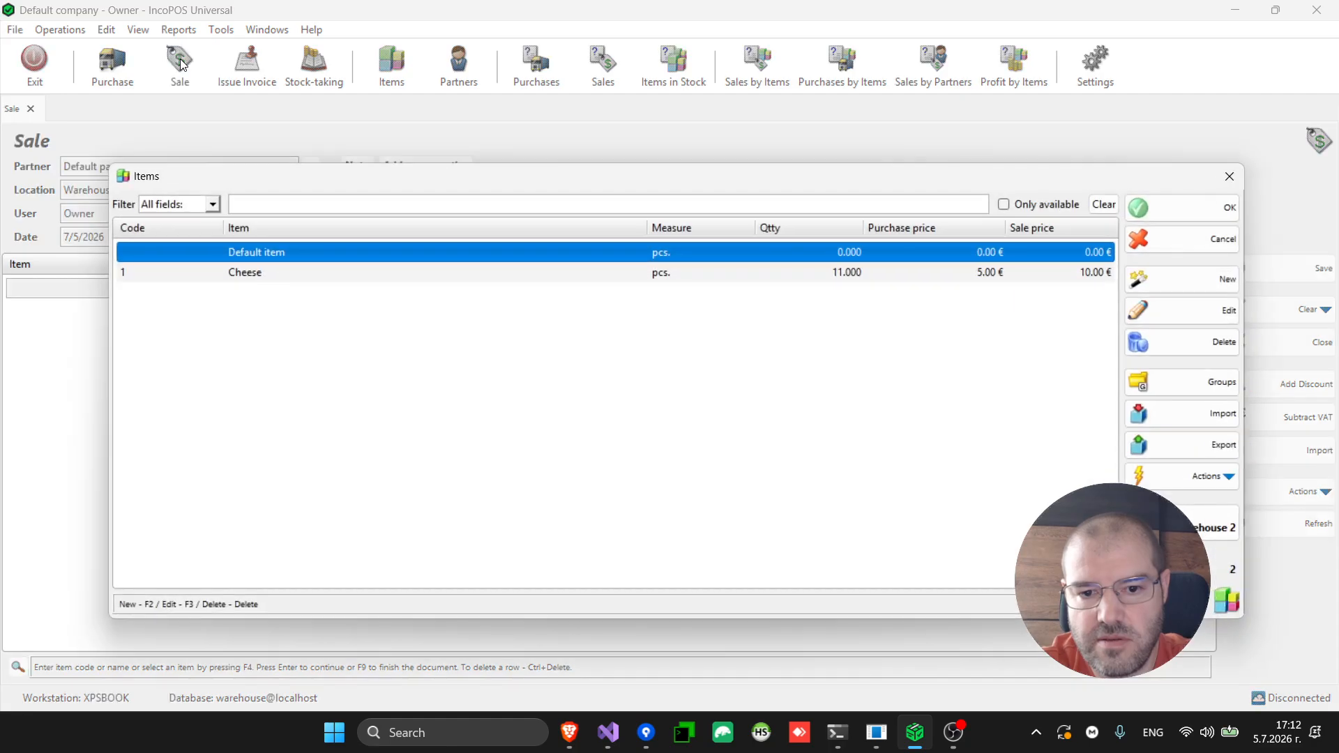
pyautogui.press('Down')
pyautogui.press('Return')
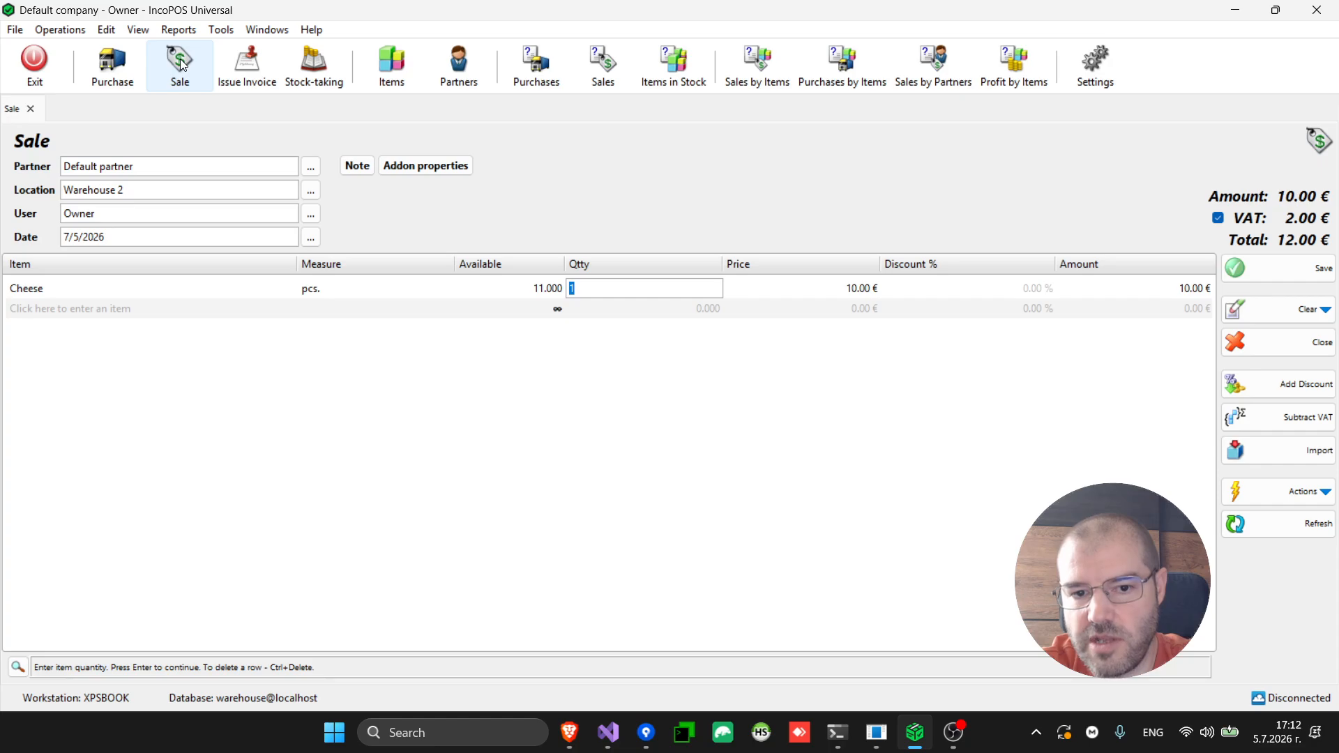
pyautogui.write('12')
pyautogui.press('Return')
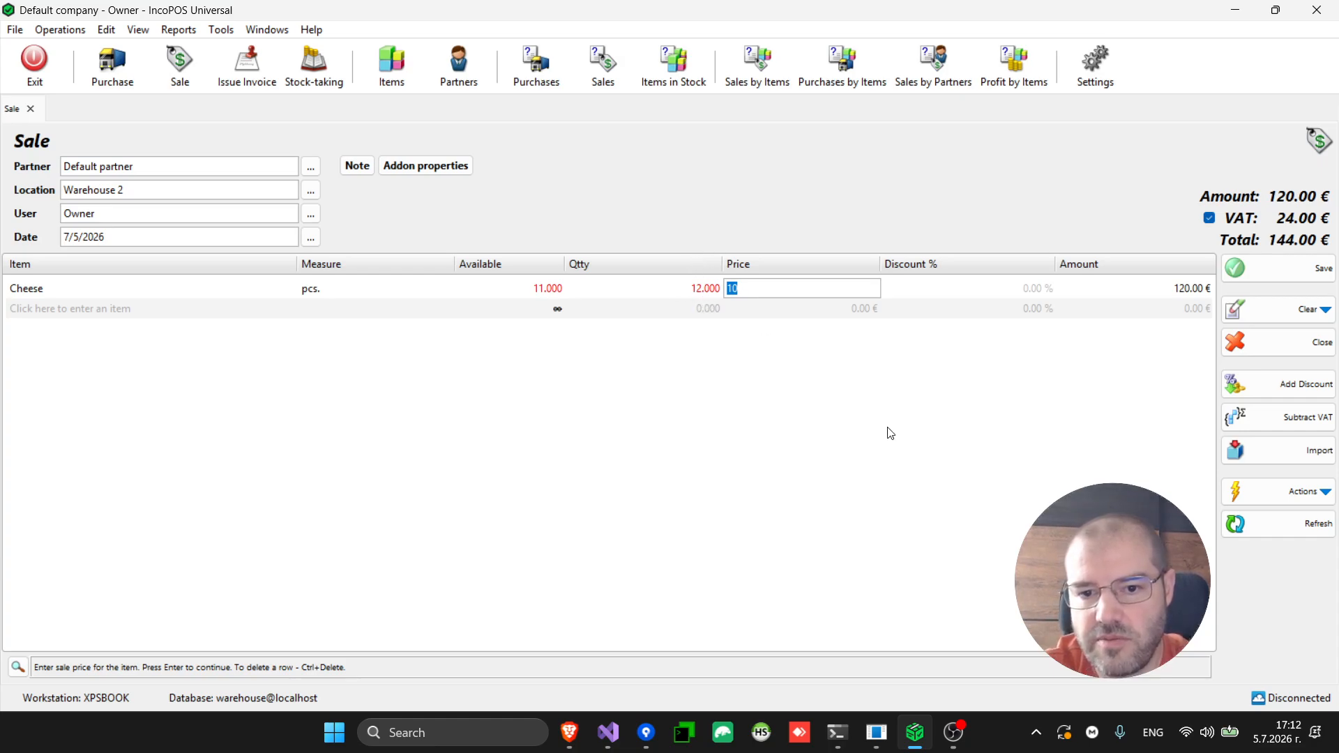
pyautogui.press('Return')
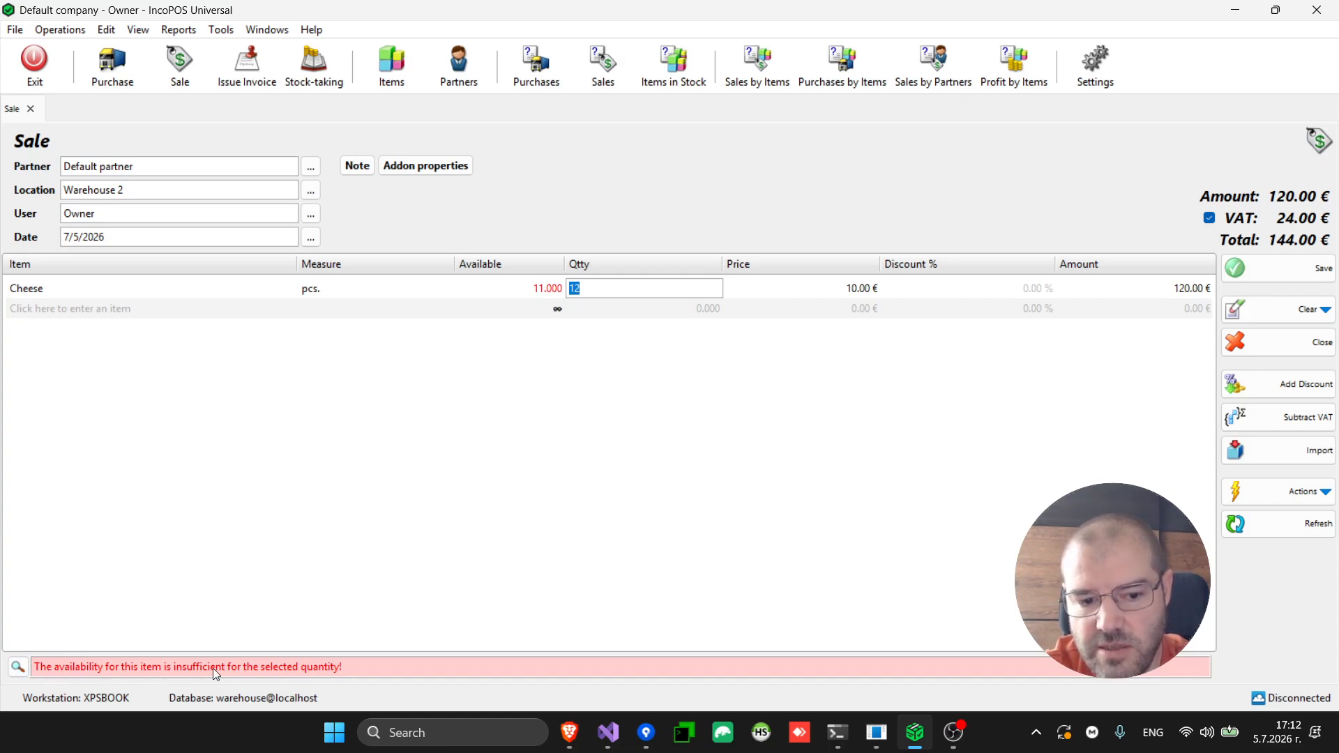
pyautogui.click(1278, 270)
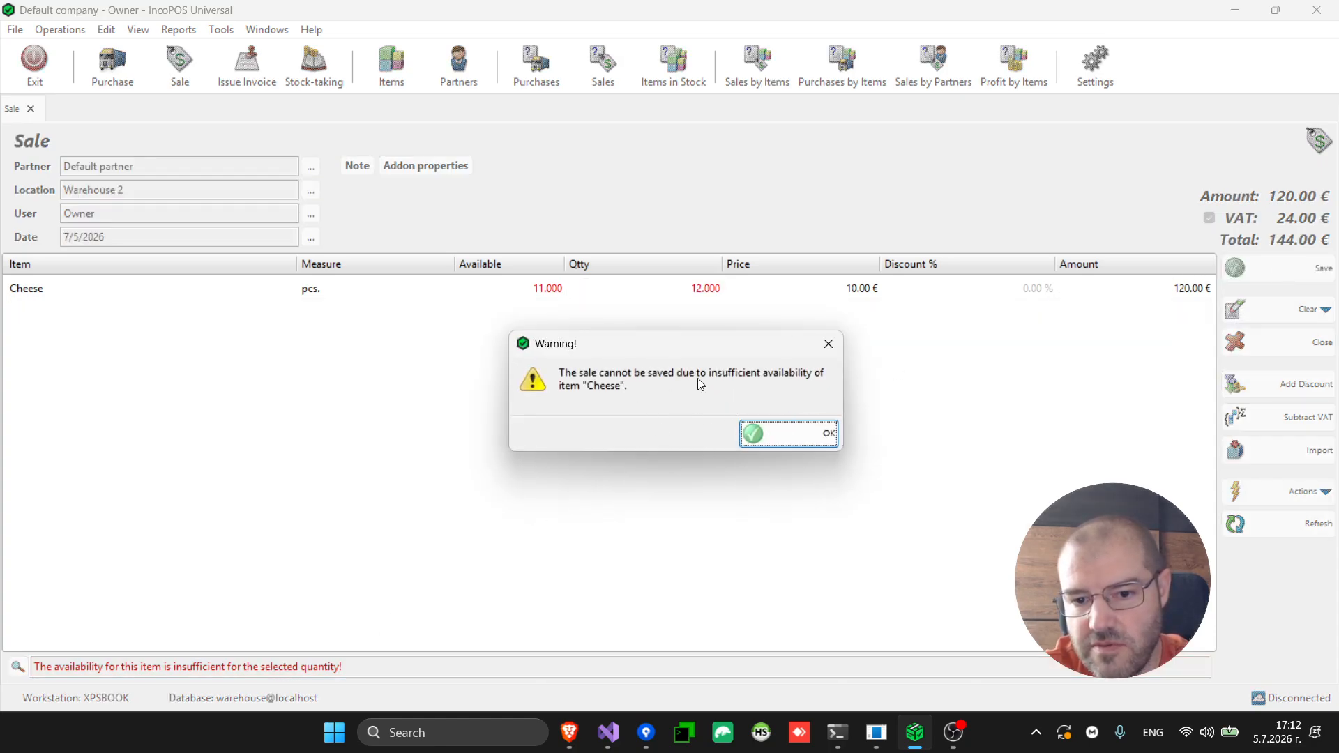
pyautogui.click(785, 437)
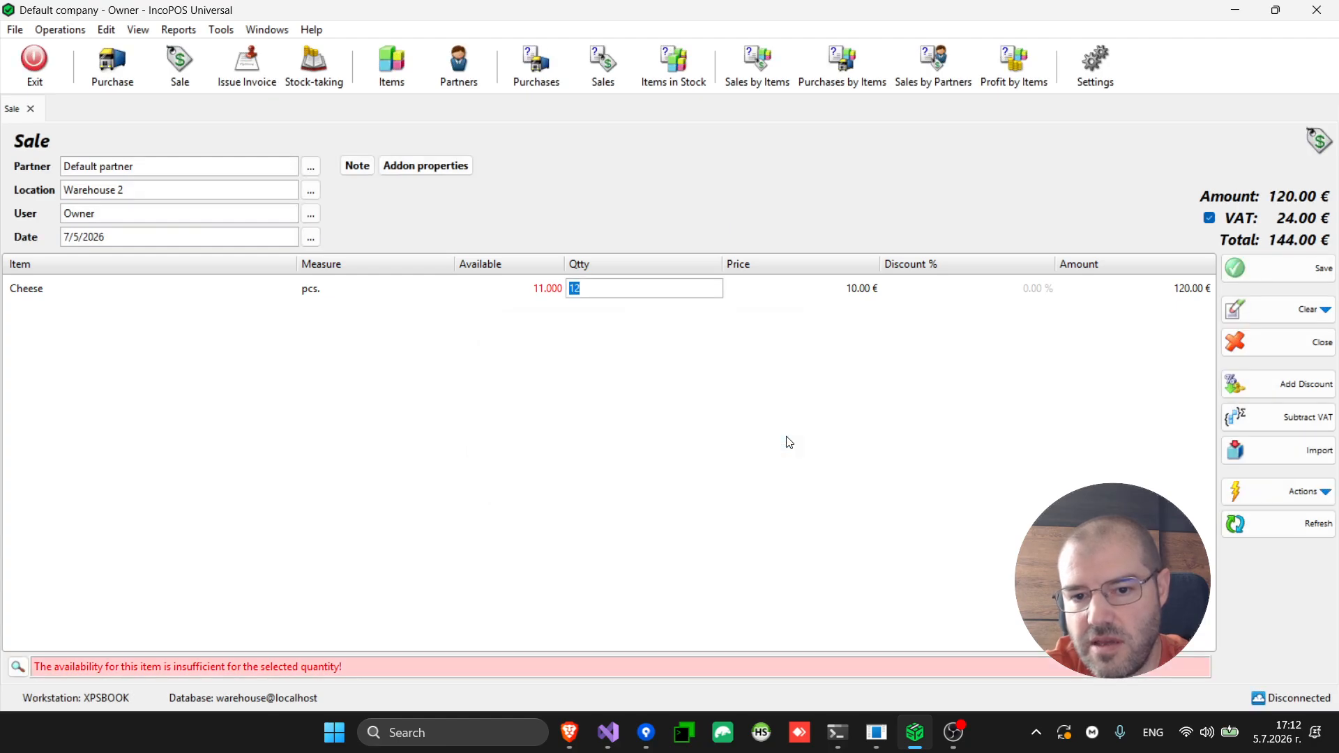
pyautogui.click(31, 109)
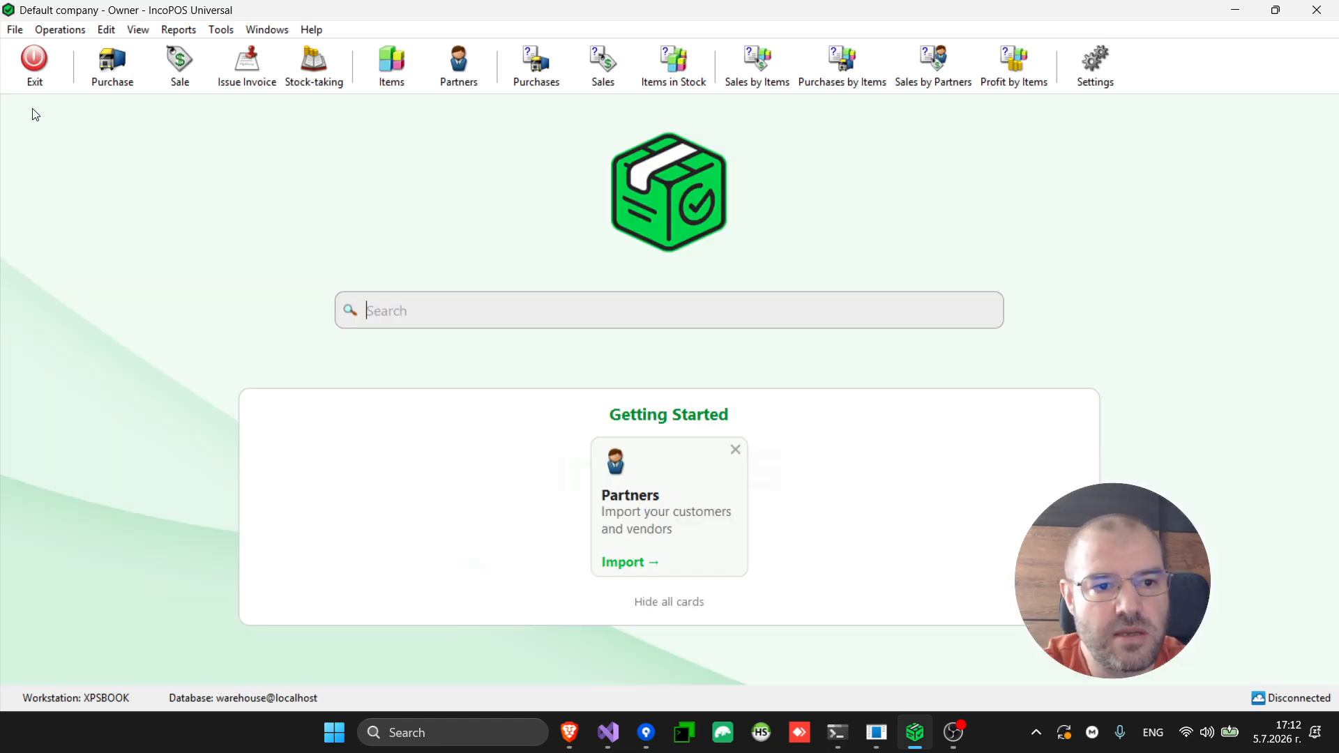
# Start a Waste document for Warehouse 1, browsing the item list without adding any items
pyautogui.click(59, 29)
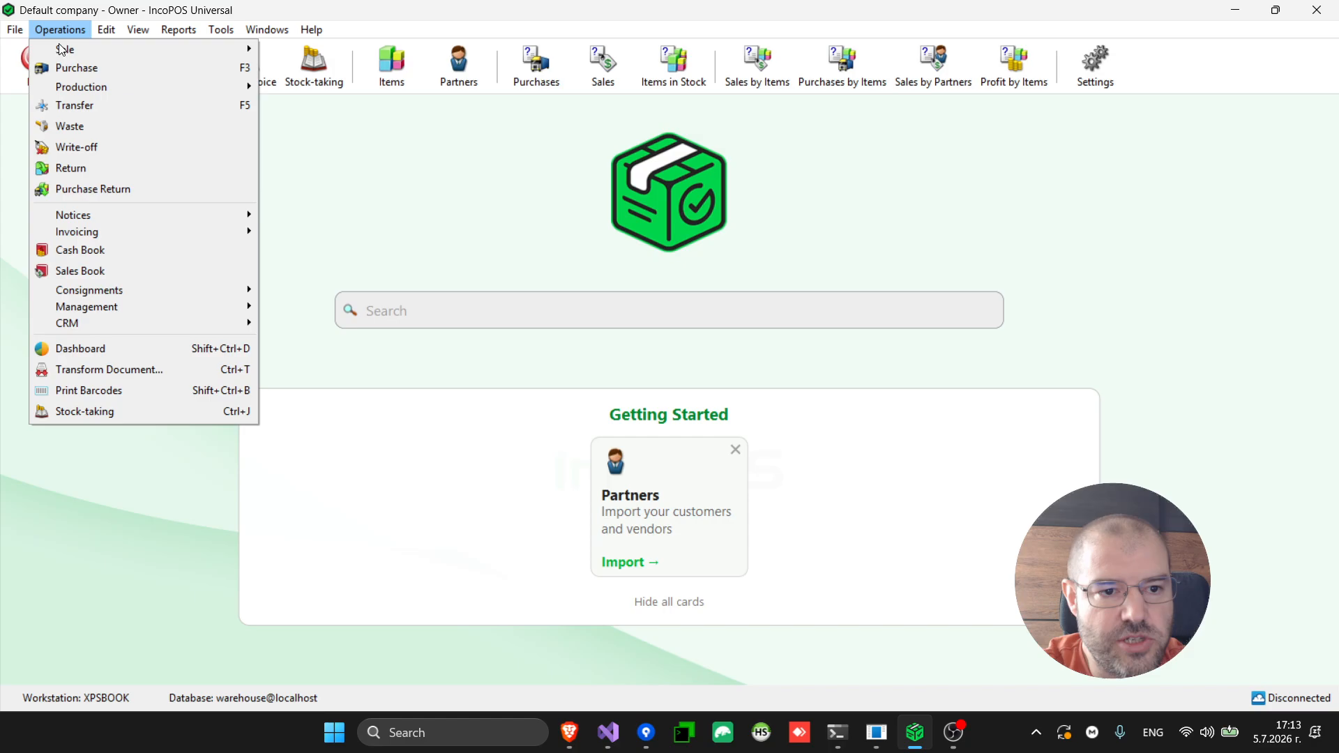
pyautogui.click(97, 132)
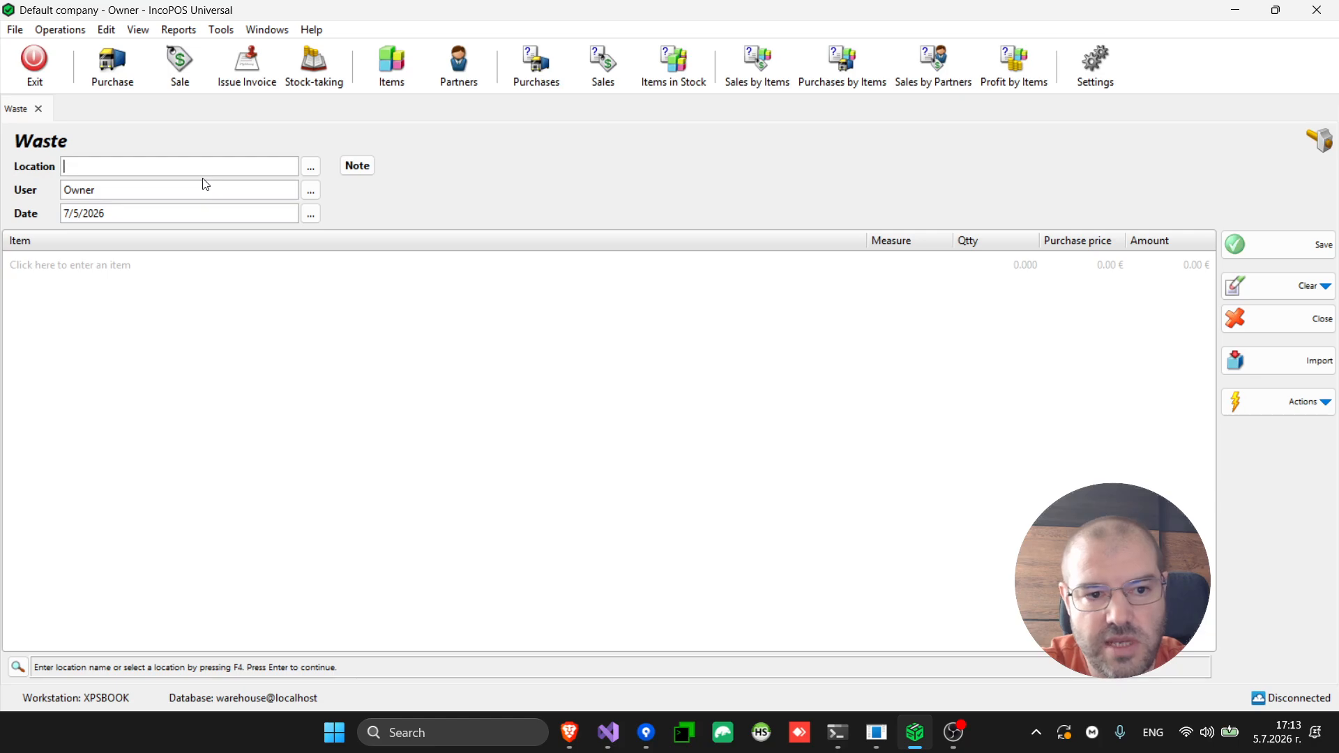
pyautogui.press('F4')
pyautogui.press('Return')
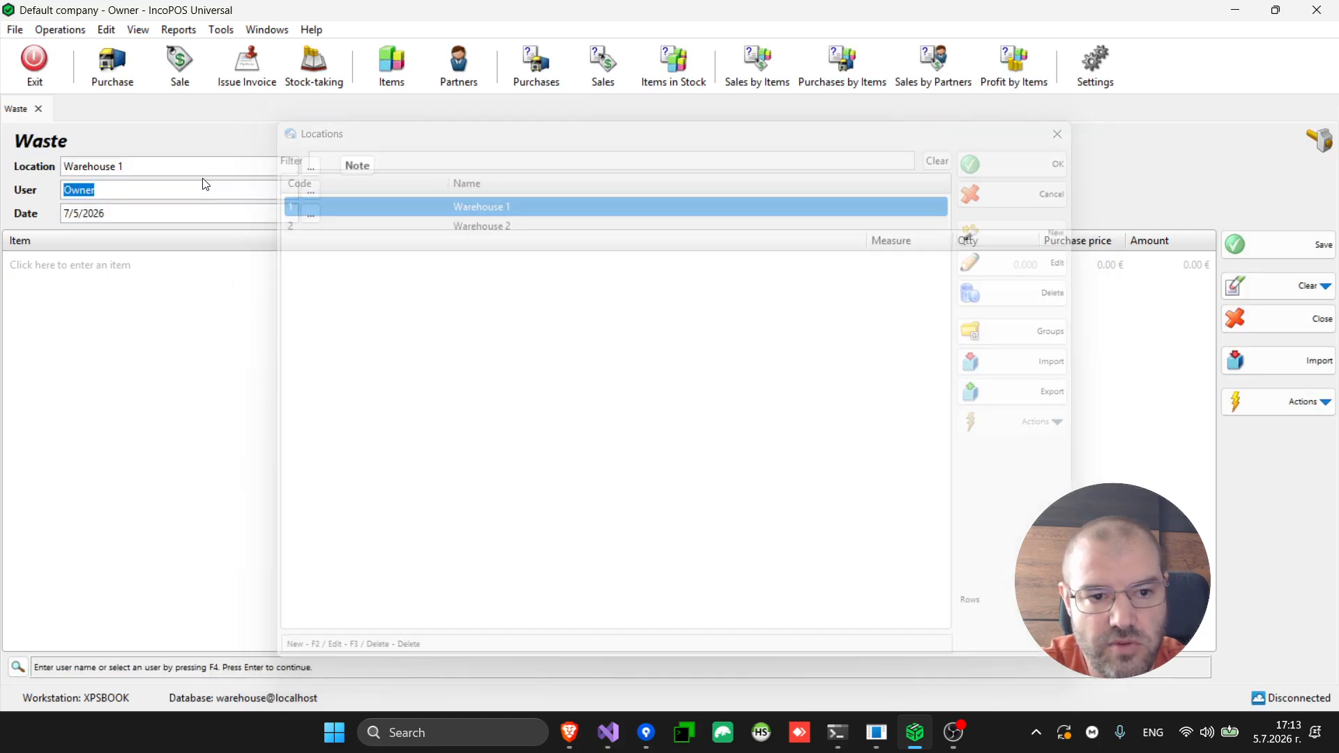
pyautogui.press('Return')
pyautogui.press('Return')
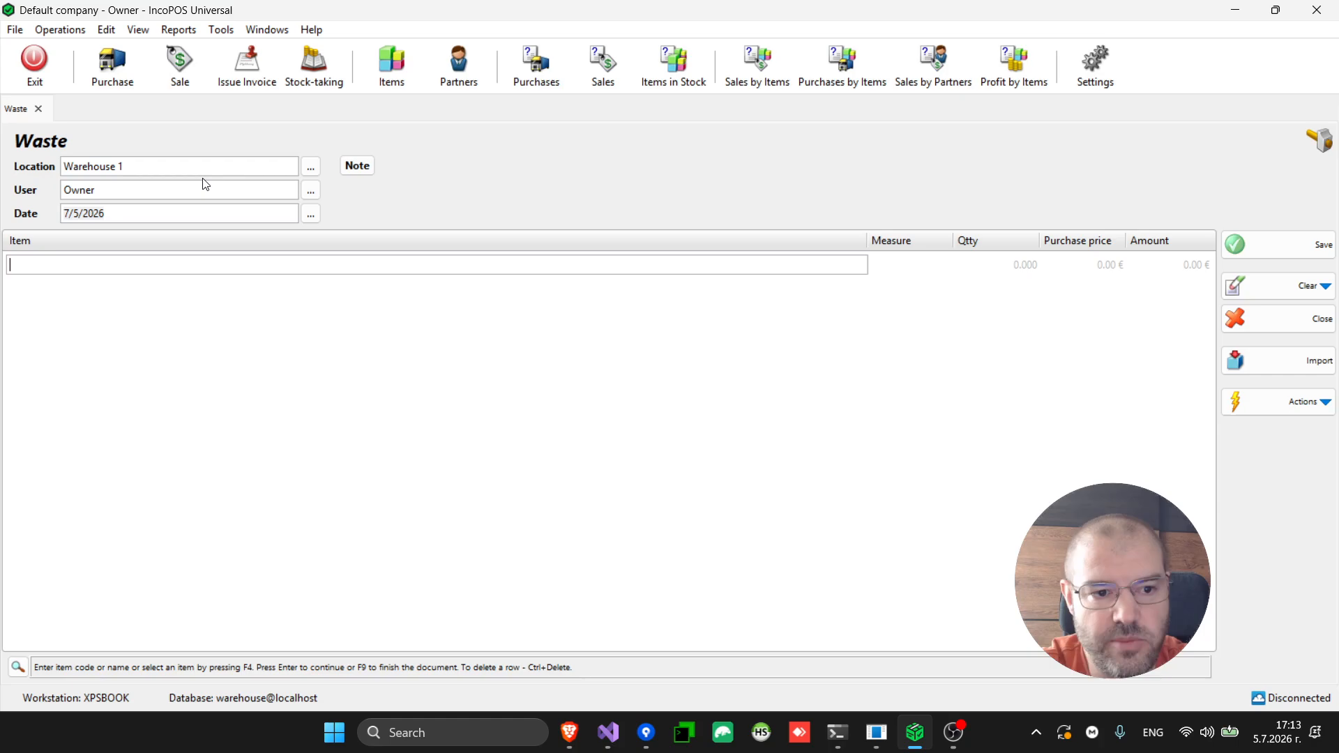
pyautogui.press('F4')
pyautogui.press('Down')
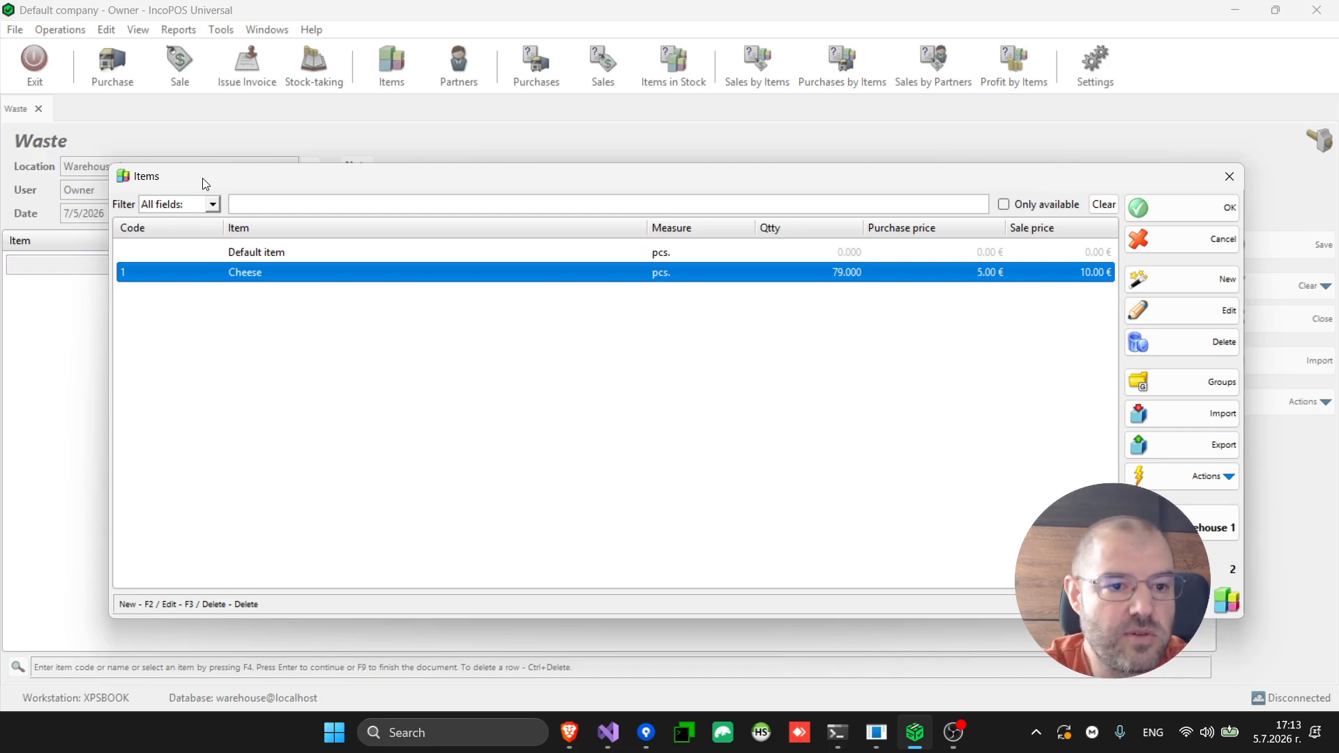
pyautogui.press('Escape')
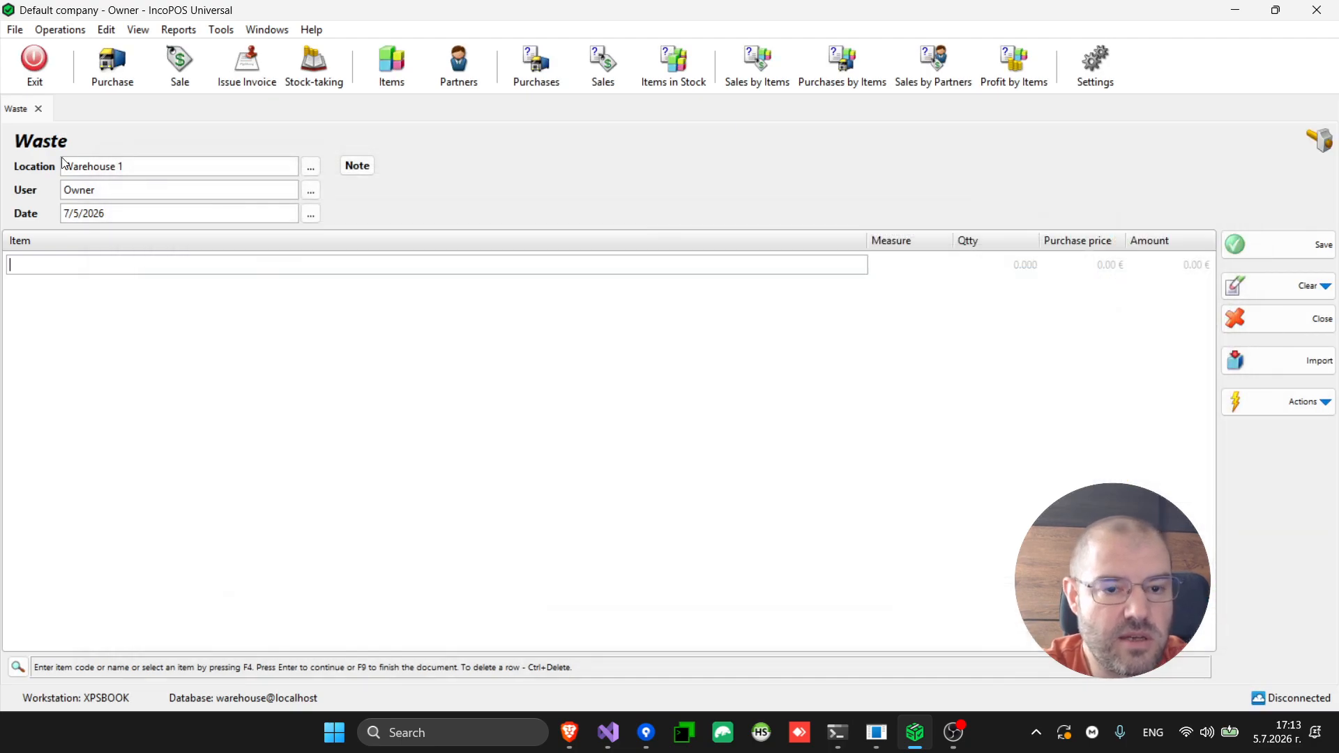
pyautogui.click(59, 30)
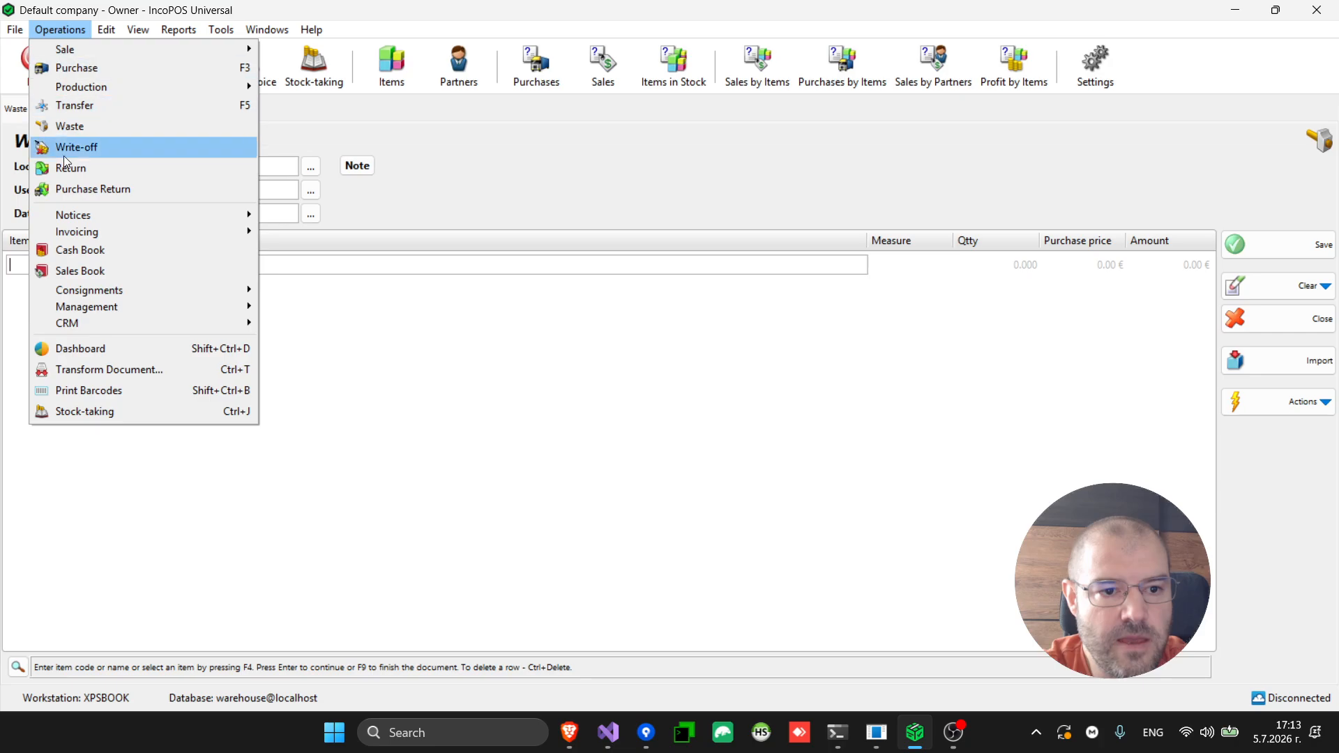
# Start a new empty Write-off document from the Operations menu
pyautogui.click(112, 144)
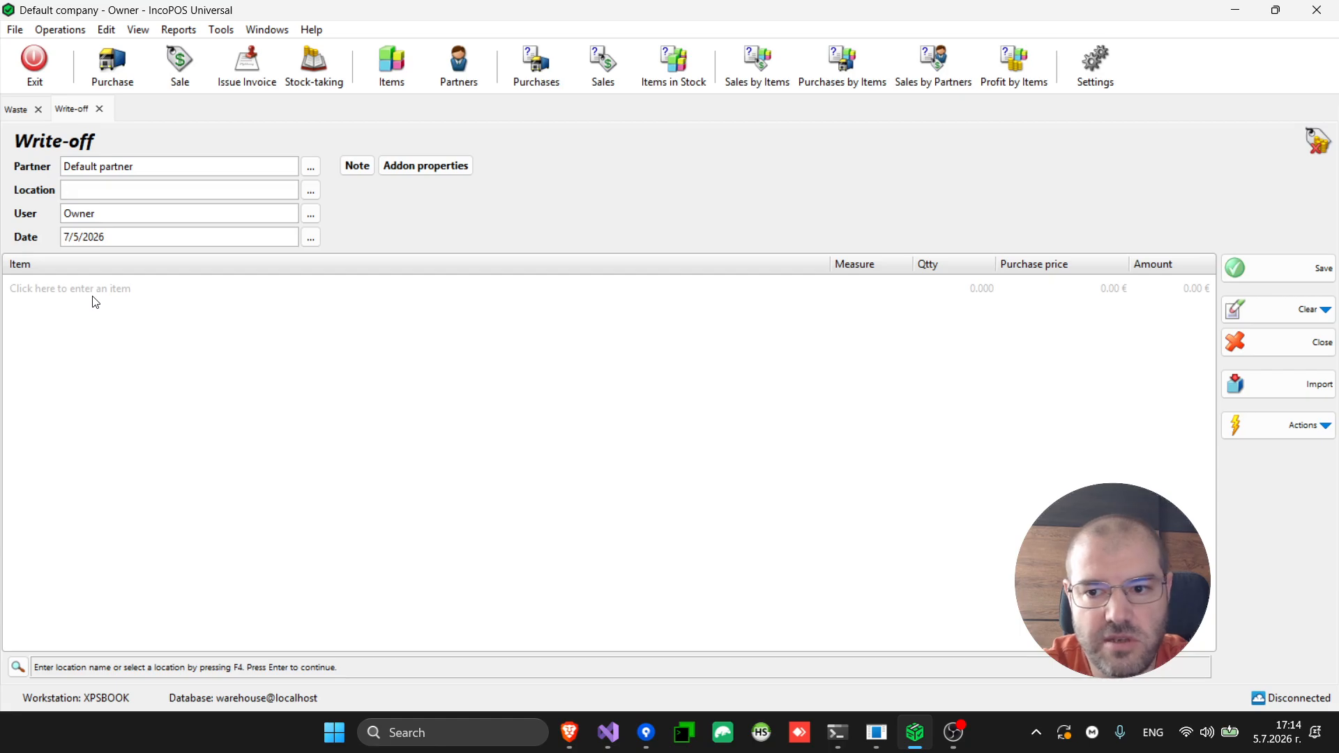
pyautogui.click(59, 31)
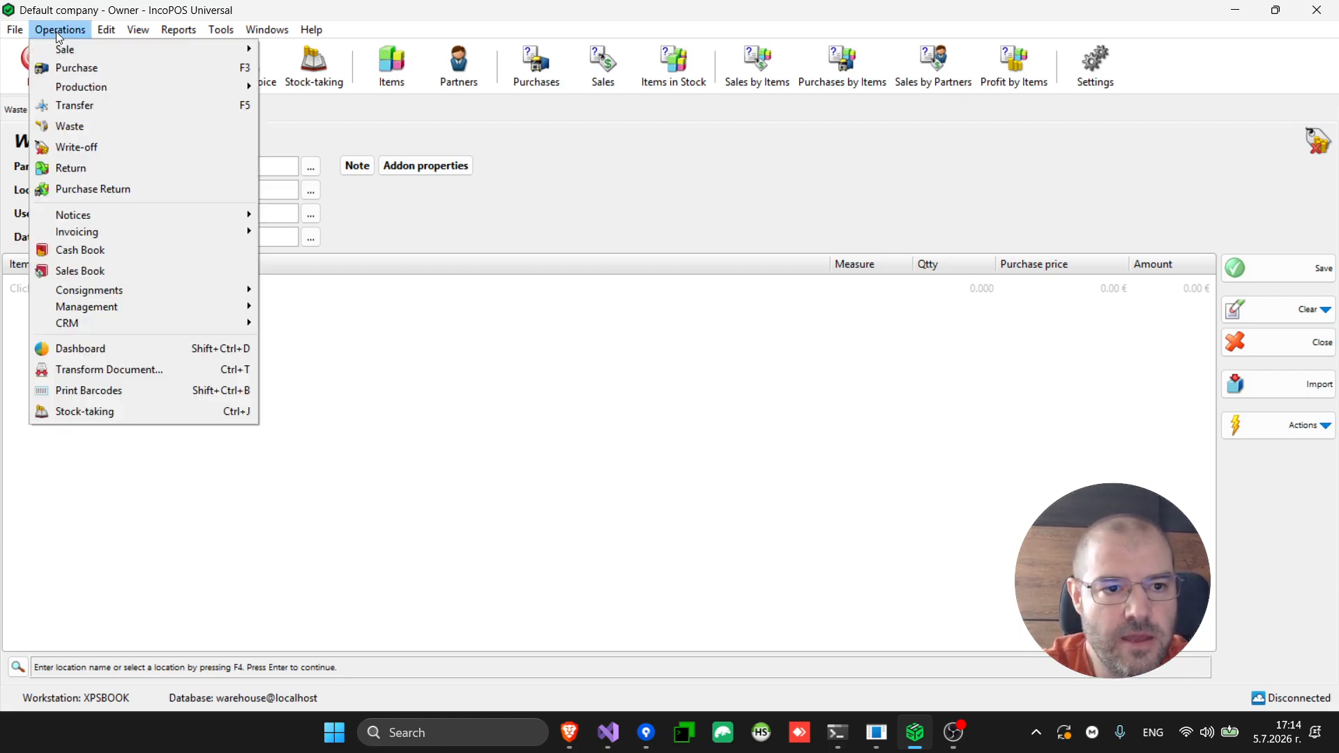
pyautogui.click(103, 168)
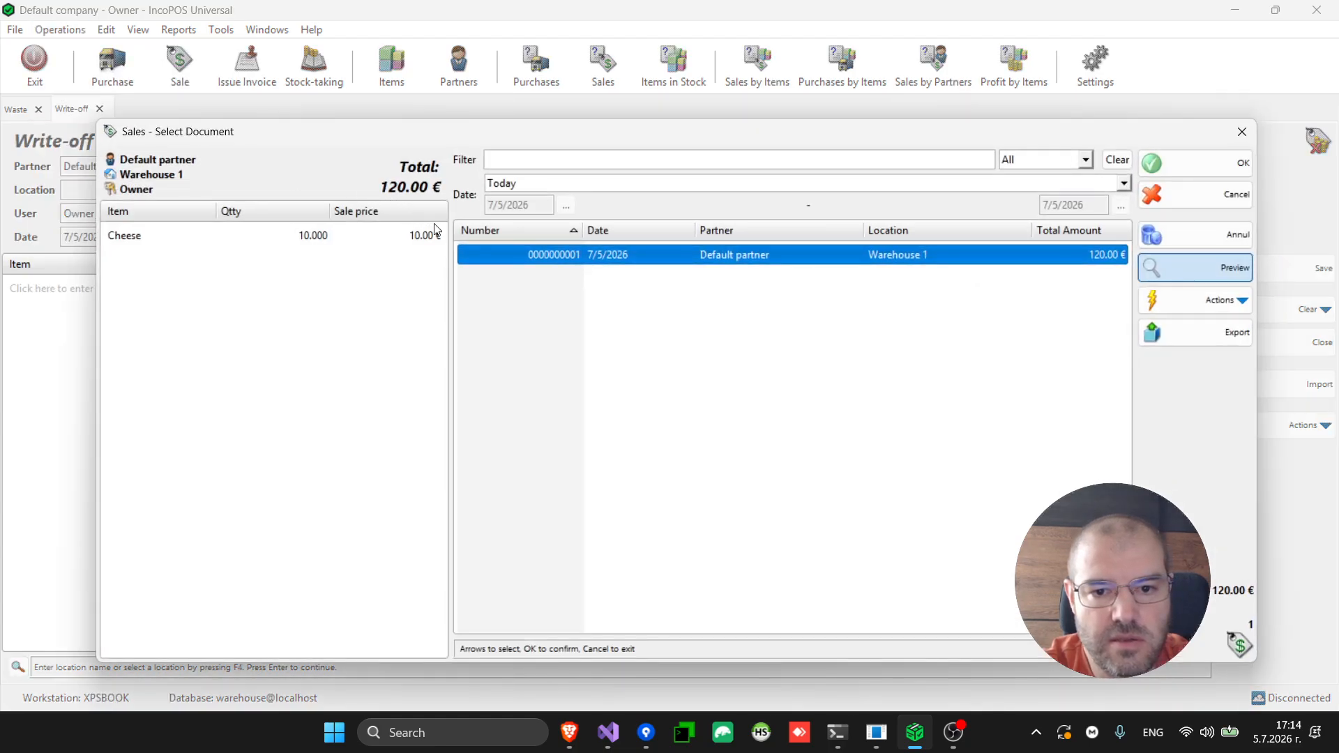
pyautogui.doubleClick(638, 260)
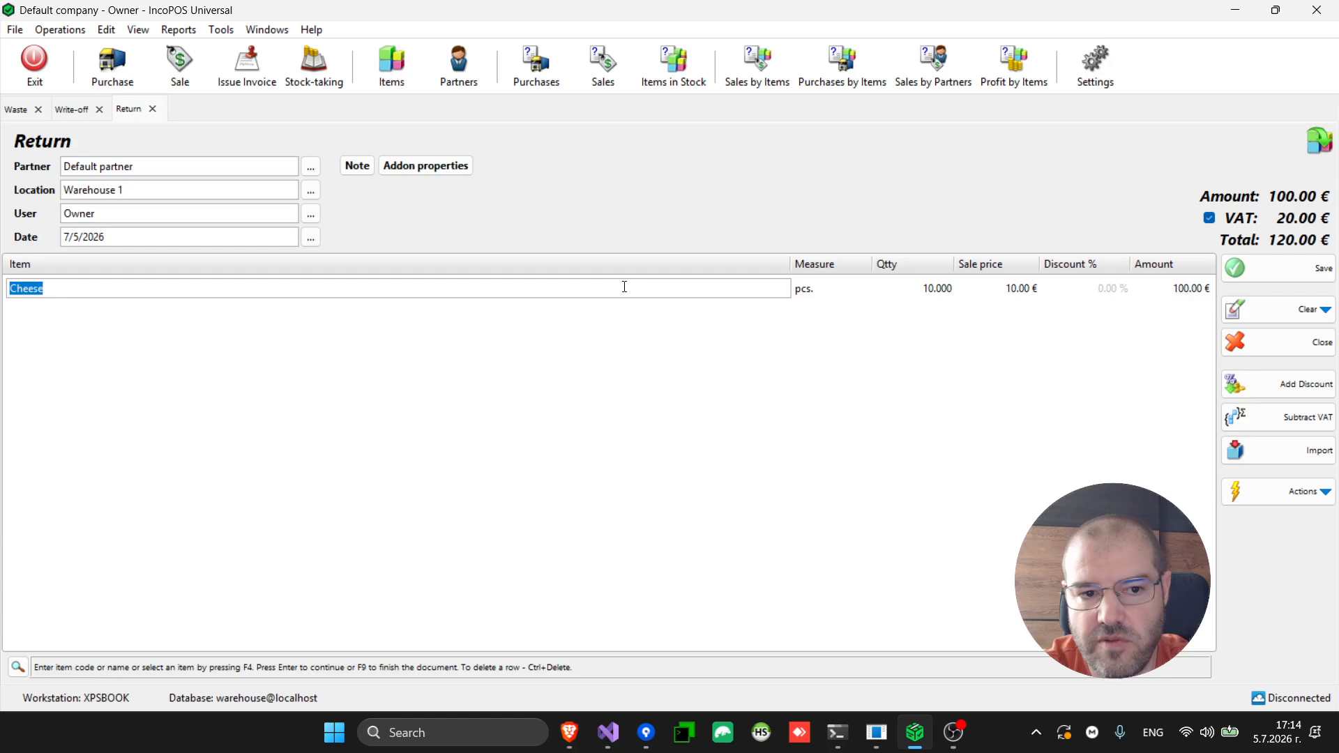
pyautogui.click(935, 291)
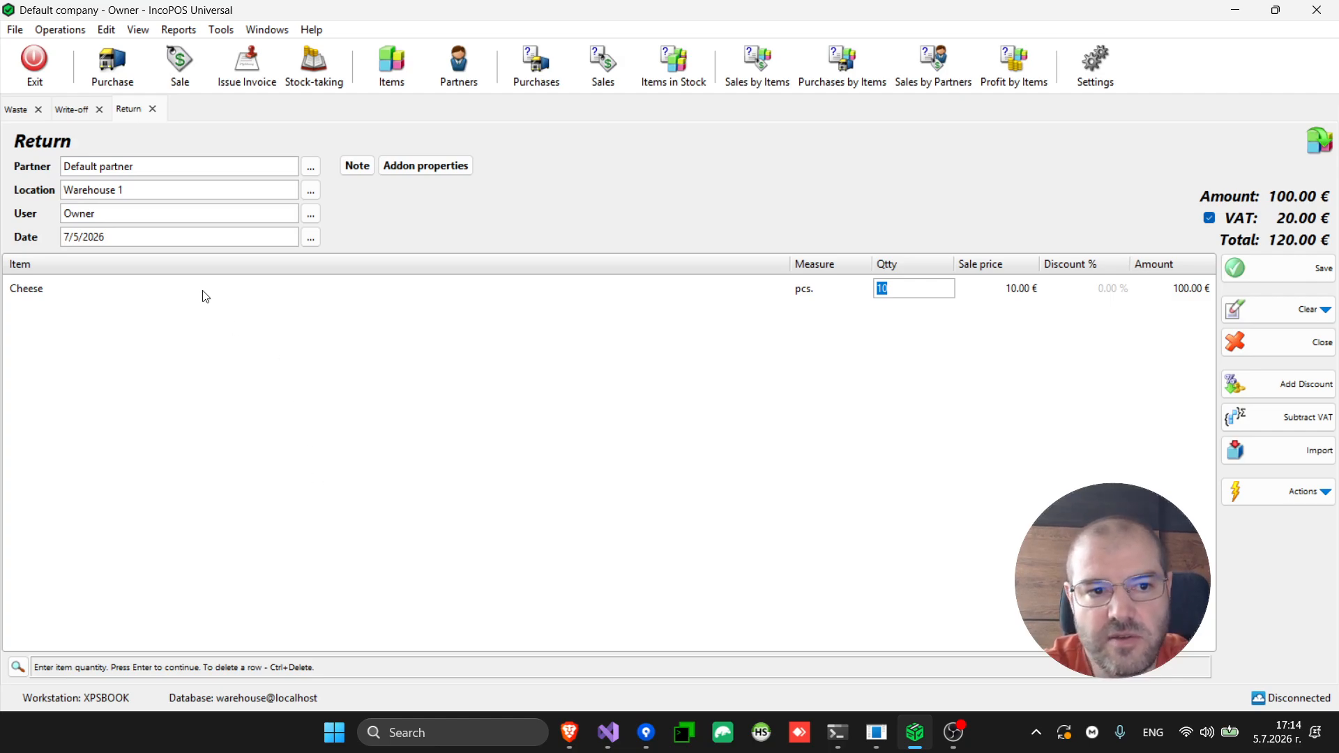
pyautogui.click(64, 31)
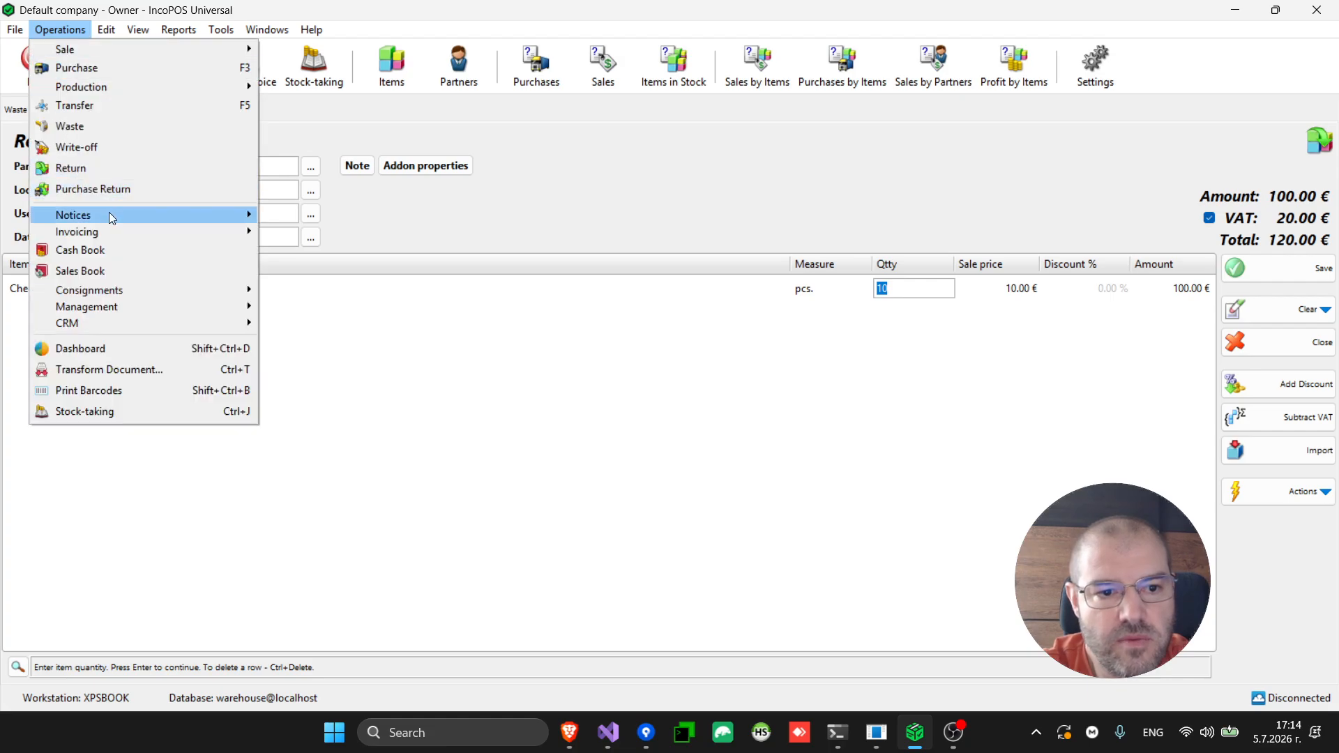
pyautogui.click(116, 186)
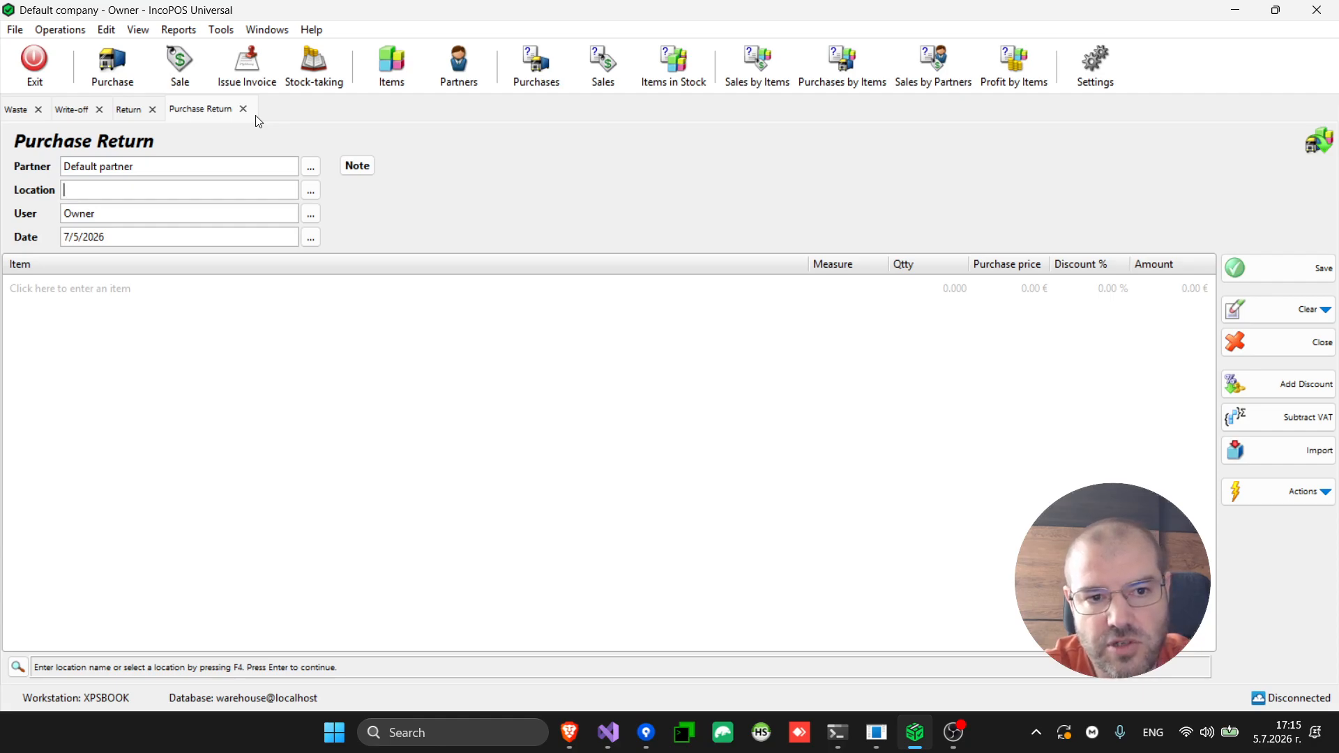
# Bring up the Invoicing submenu of the Operations menu
pyautogui.click(65, 30)
pyautogui.moveTo(129, 233)
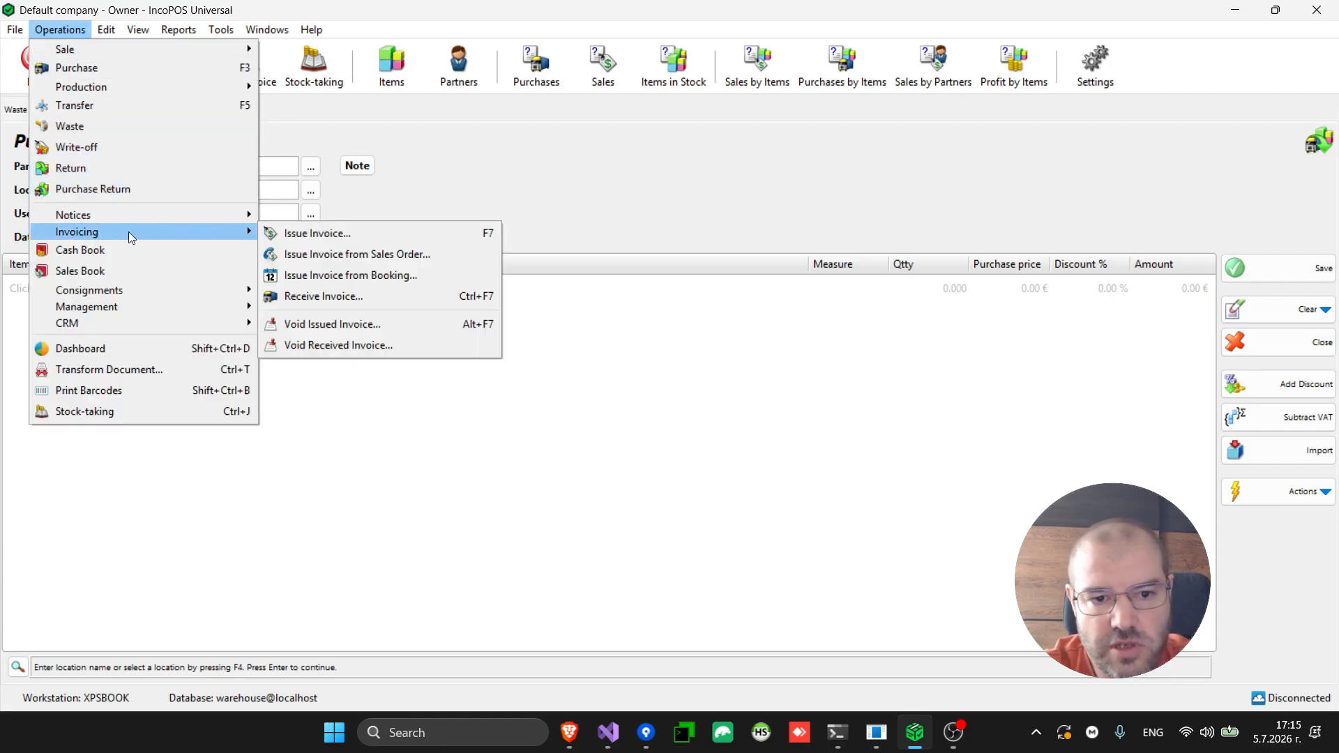
pyautogui.click(331, 235)
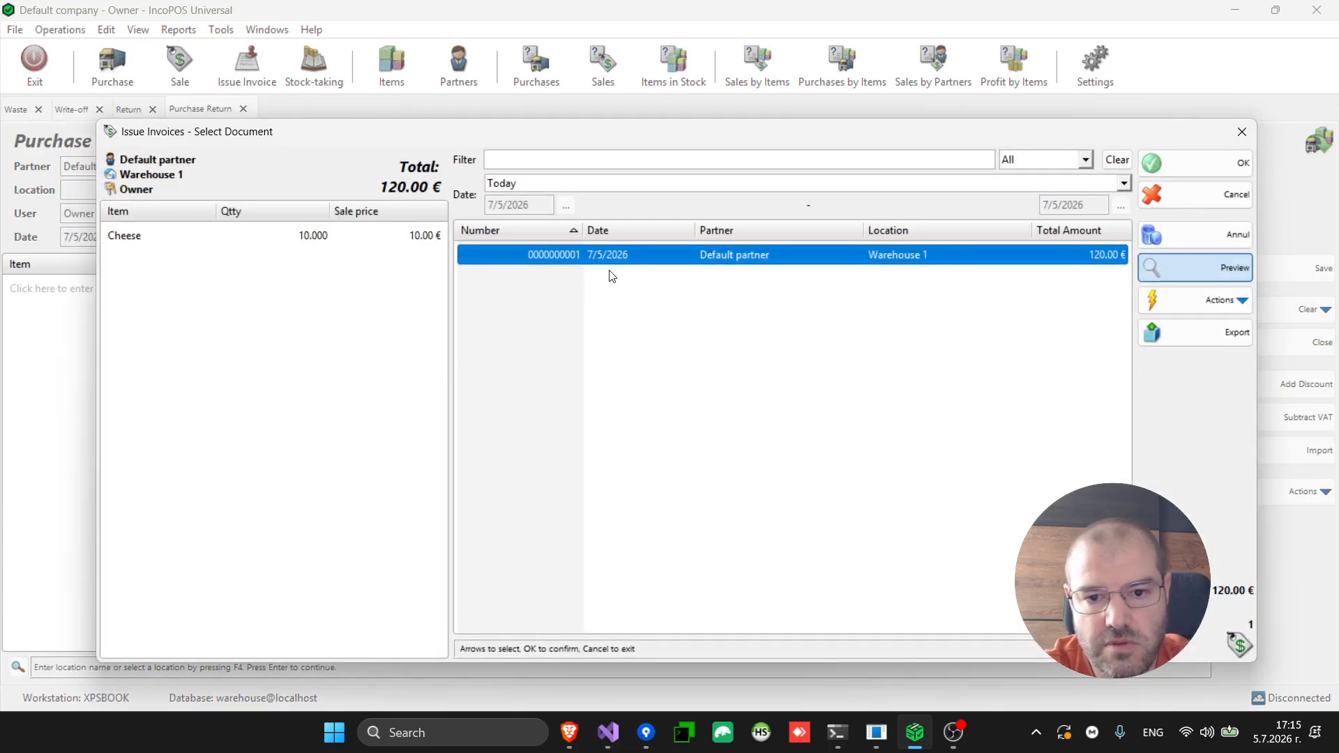
pyautogui.doubleClick(647, 257)
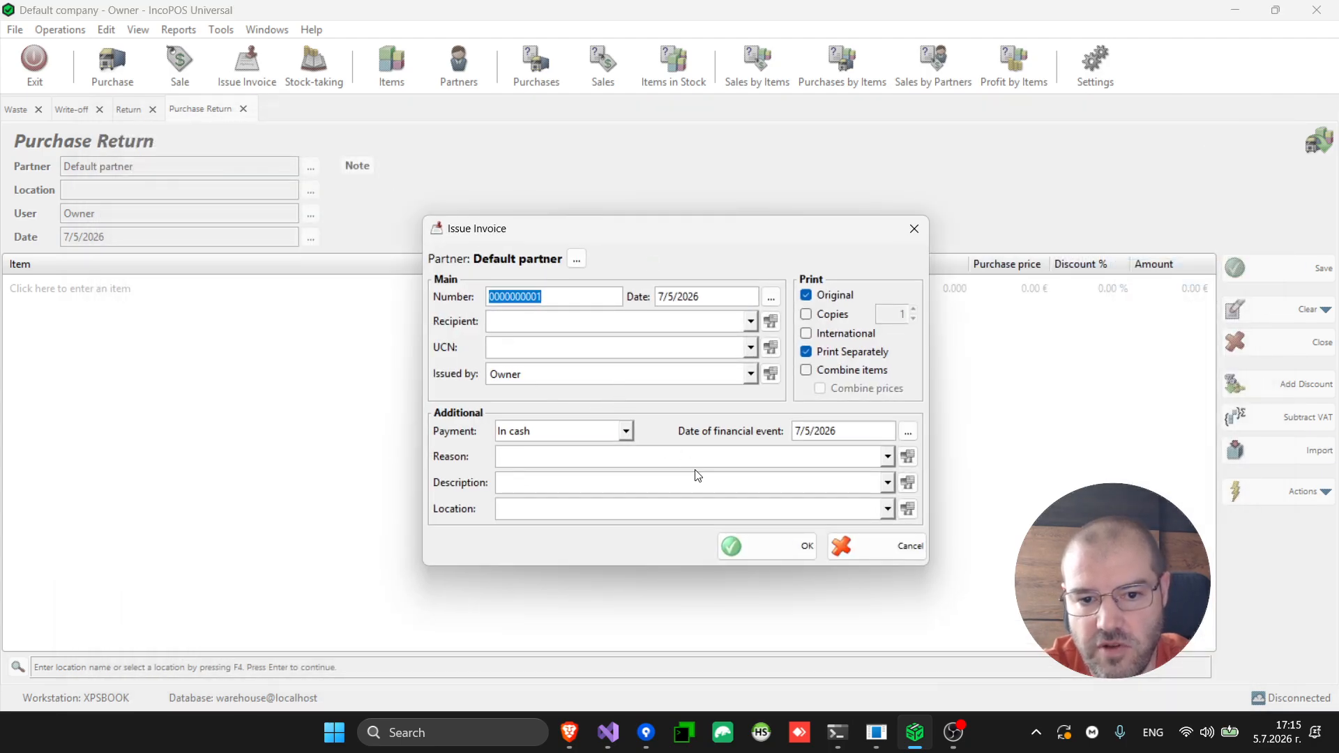
pyautogui.click(558, 301)
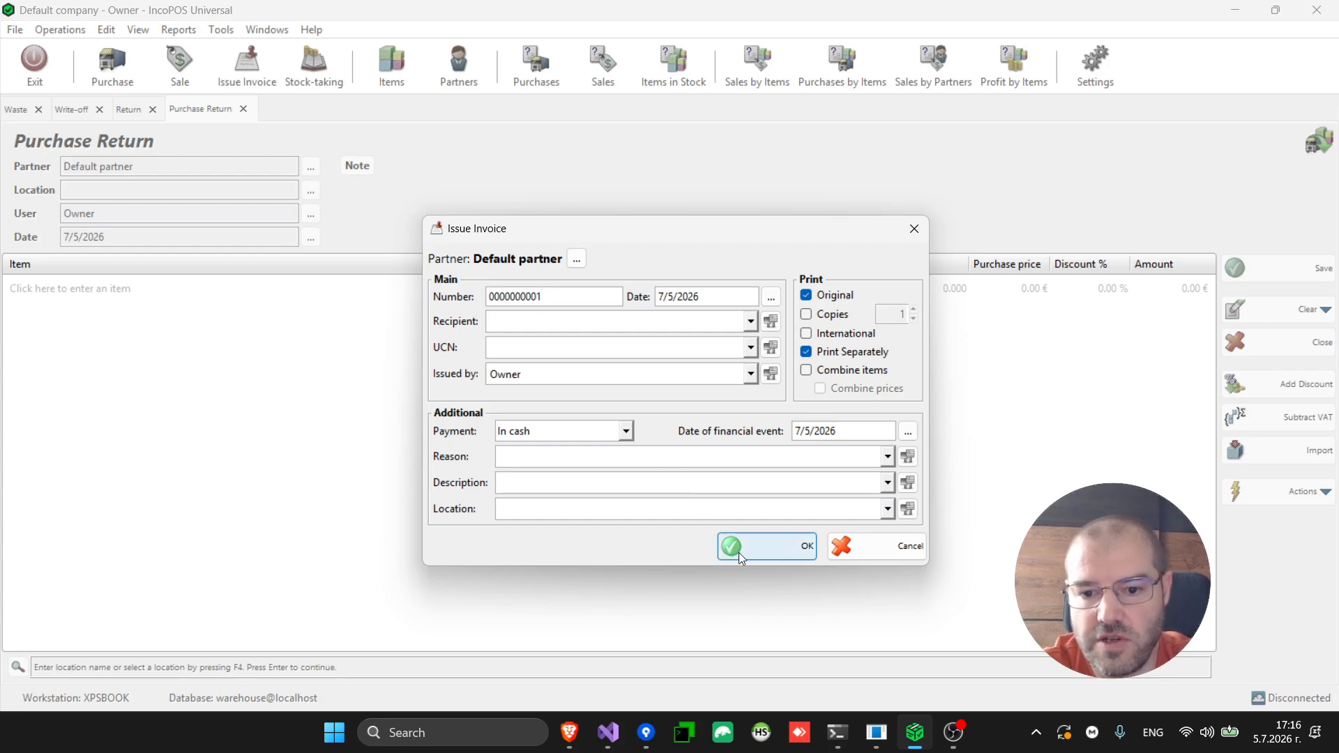
pyautogui.click(531, 323)
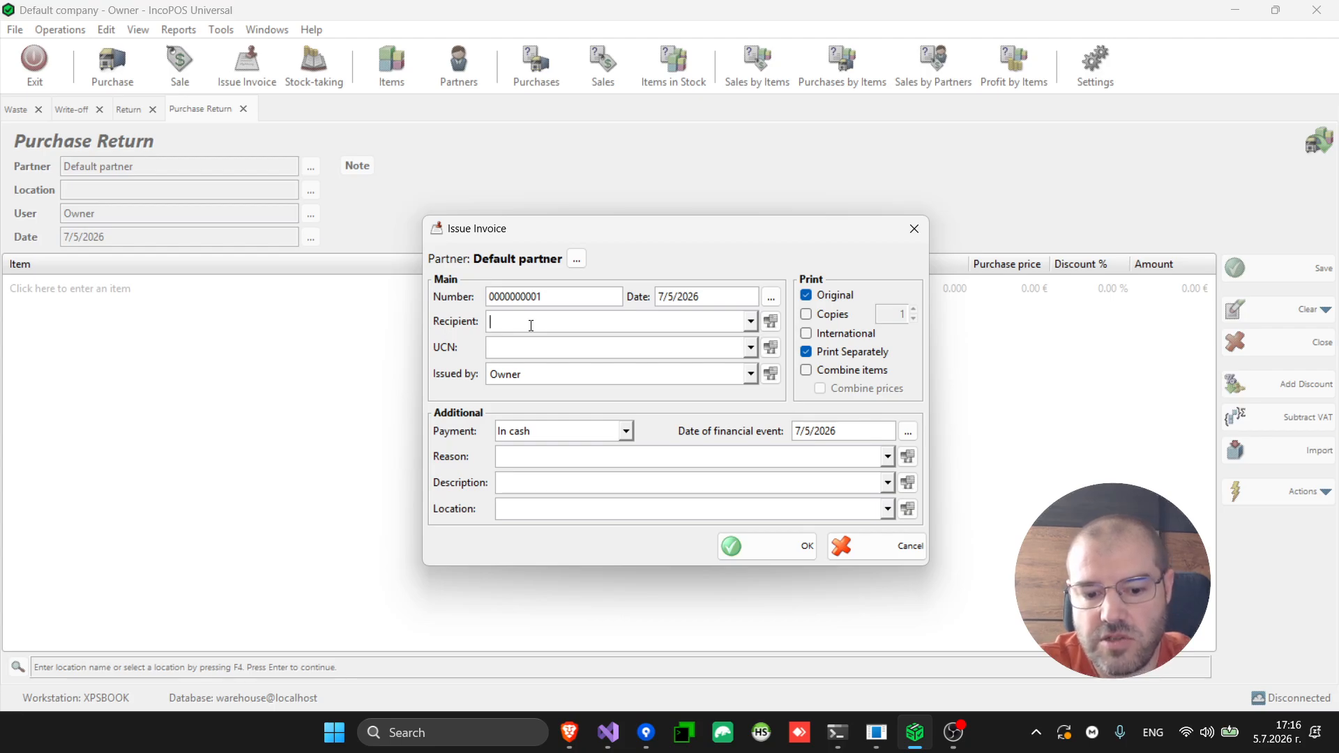
pyautogui.write('asadas')
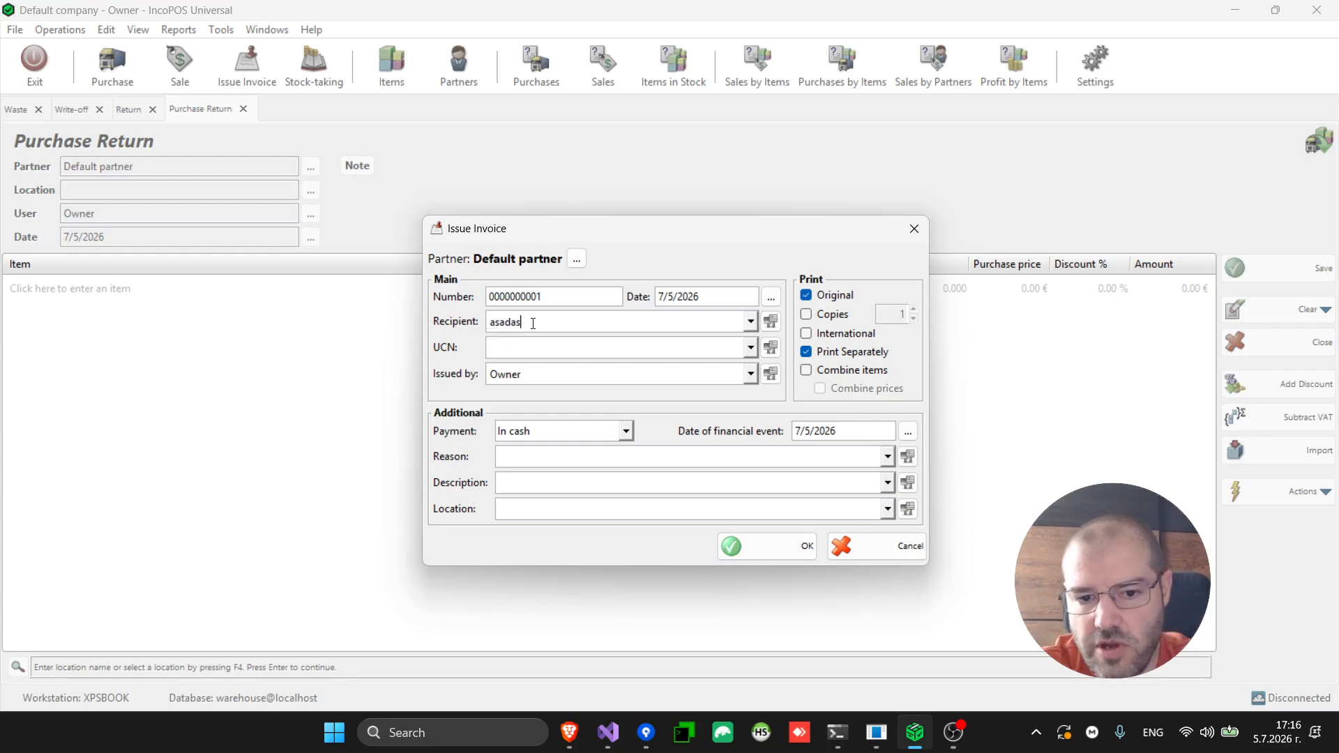
pyautogui.click(549, 348)
pyautogui.write('dfgdfgdf')
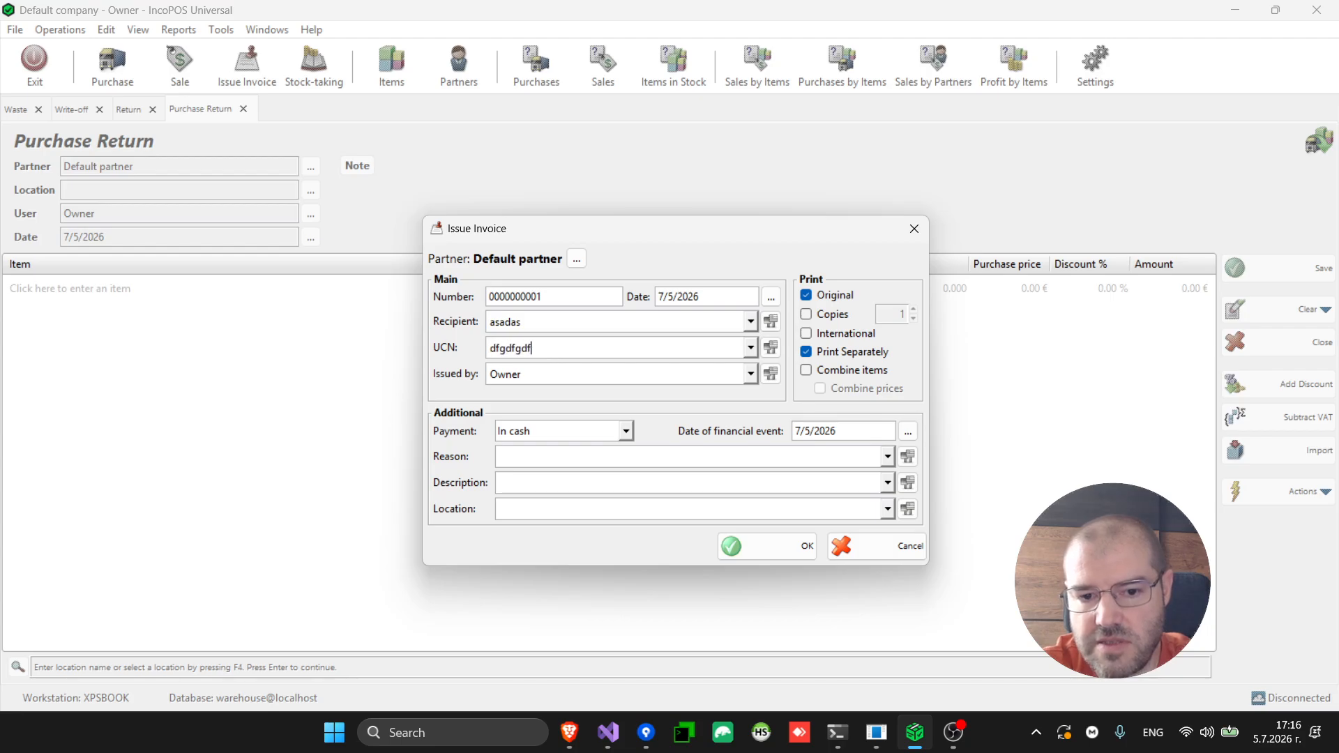
pyautogui.click(781, 551)
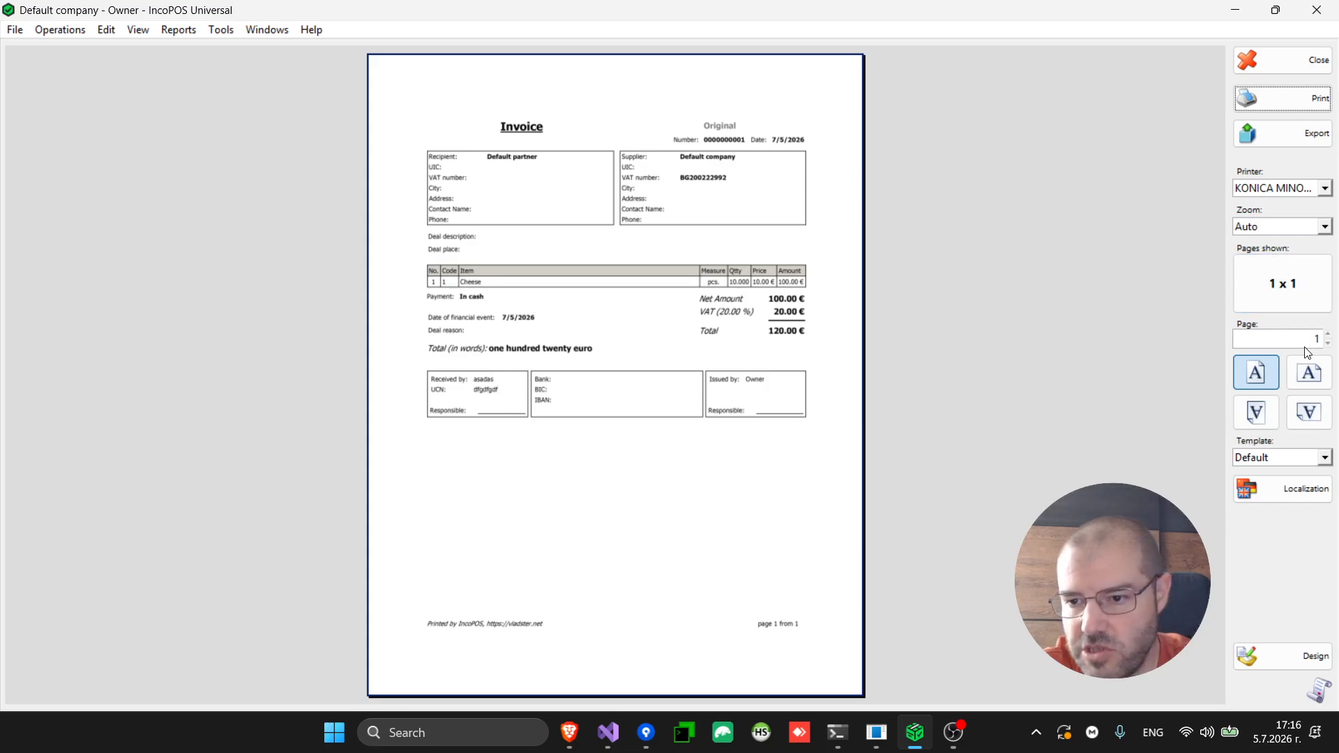
# View the invoice preview at 75% zoom, scroll through it, then close it
pyautogui.click(1276, 225)
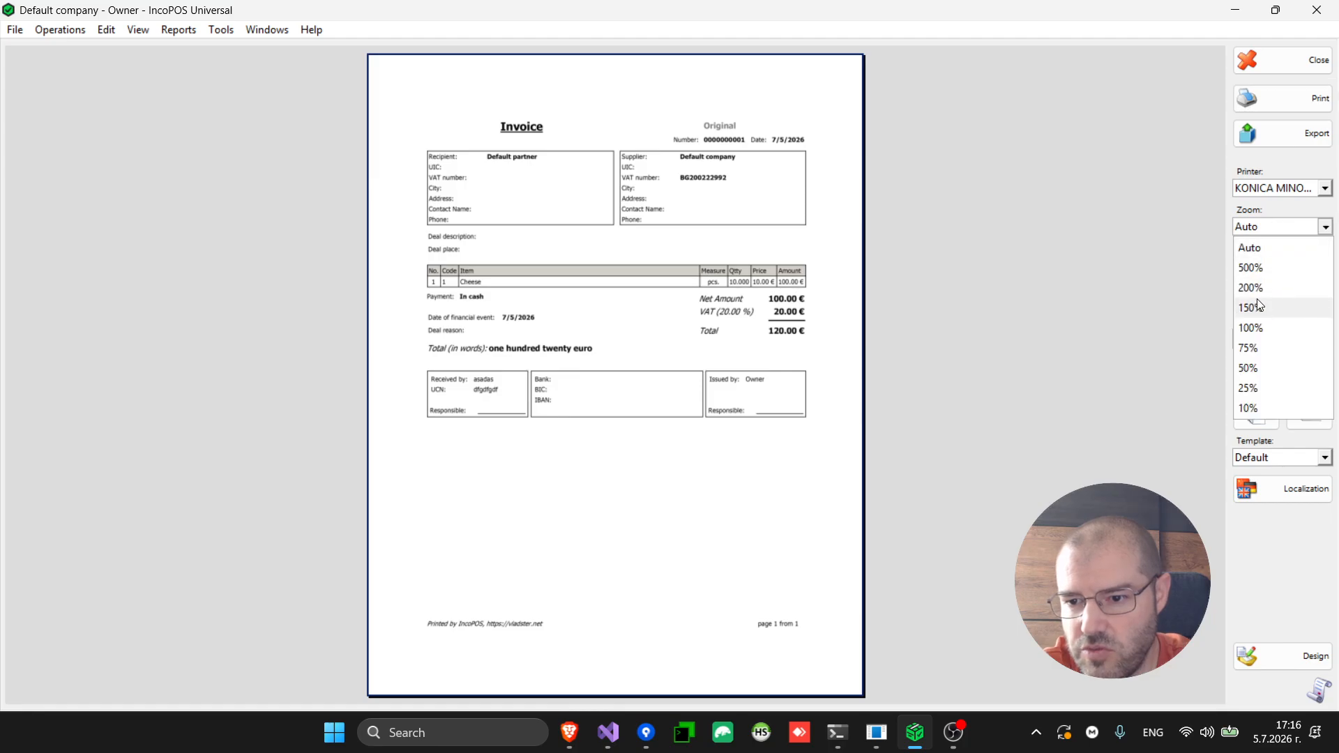
pyautogui.click(1251, 348)
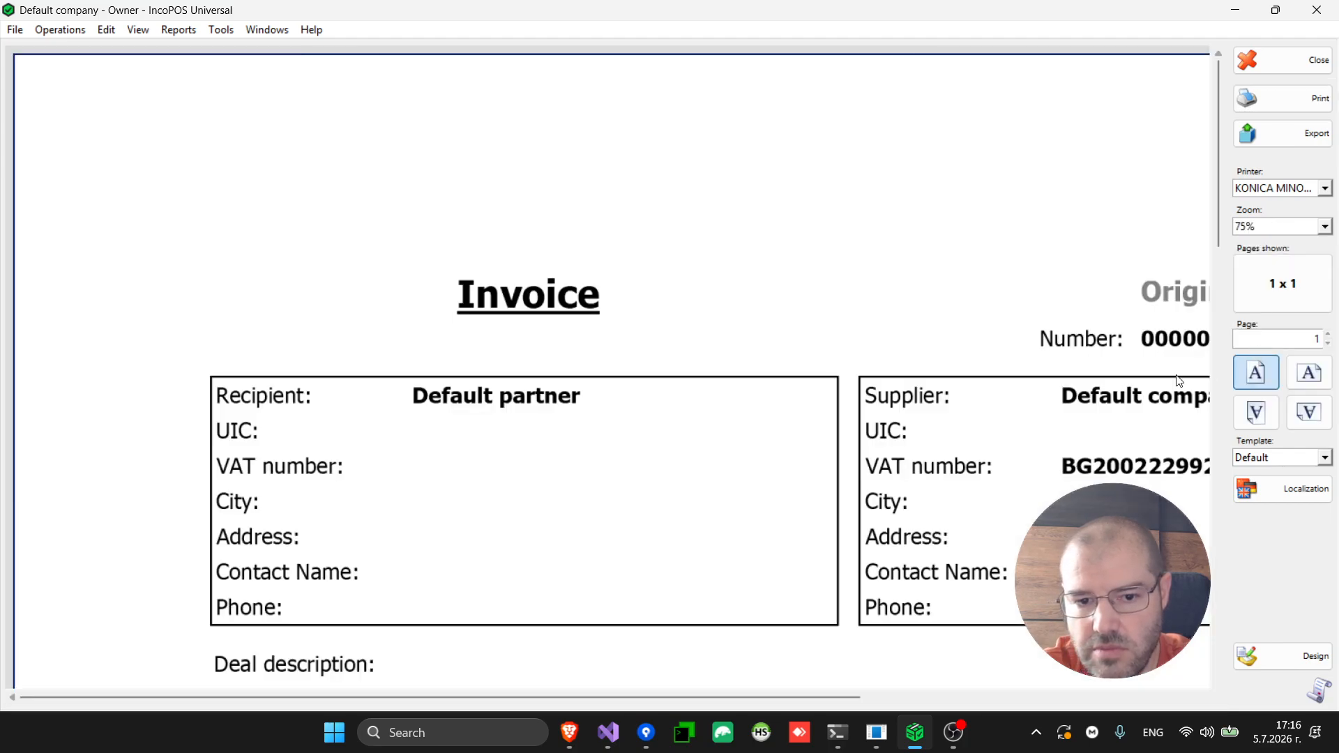
pyautogui.scroll(-10, 1058, 422)
pyautogui.scroll(3, 1058, 421)
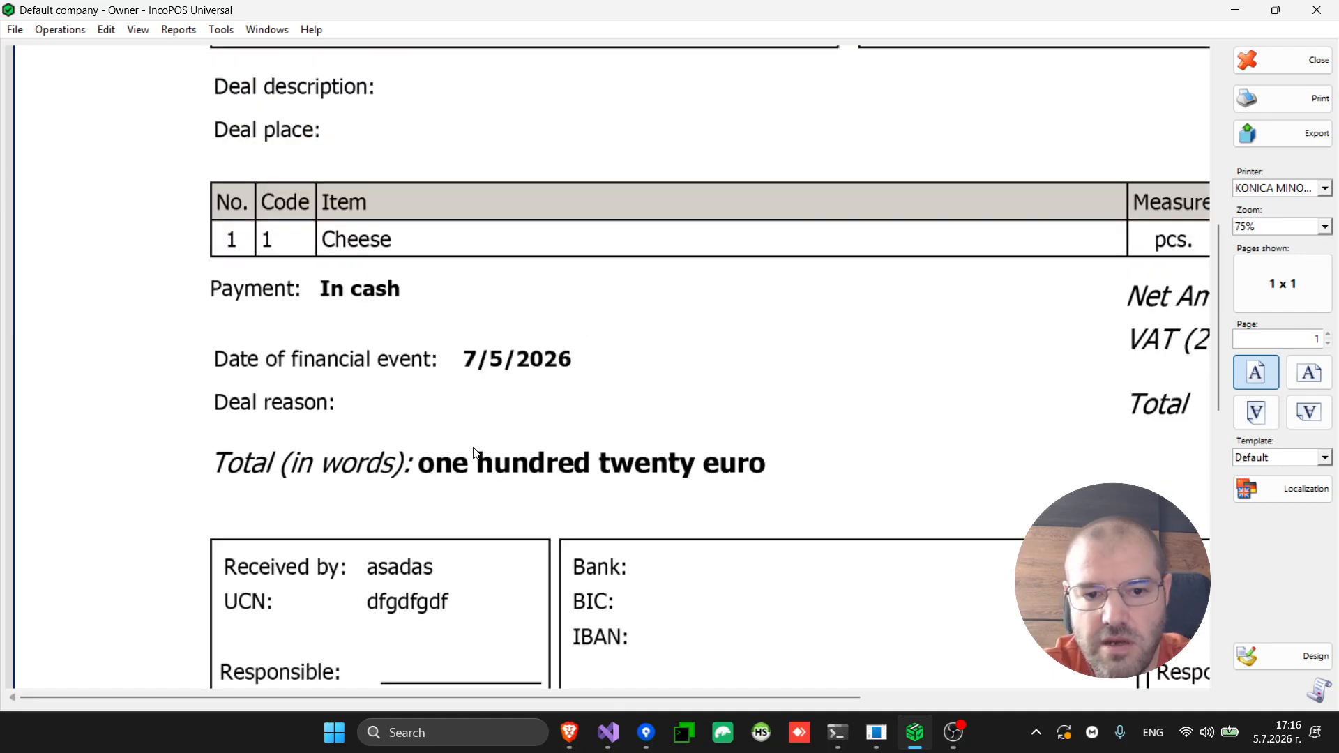
pyautogui.scroll(5, 508, 400)
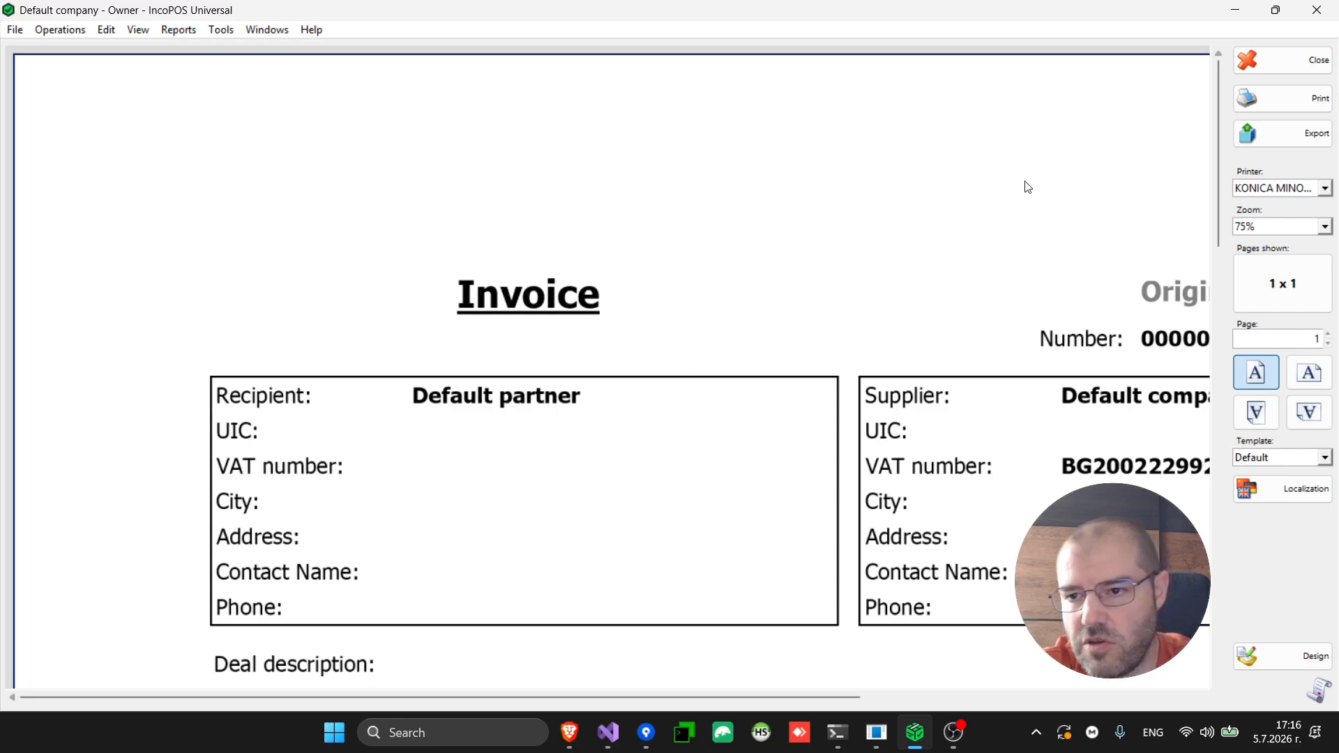
pyautogui.click(1316, 62)
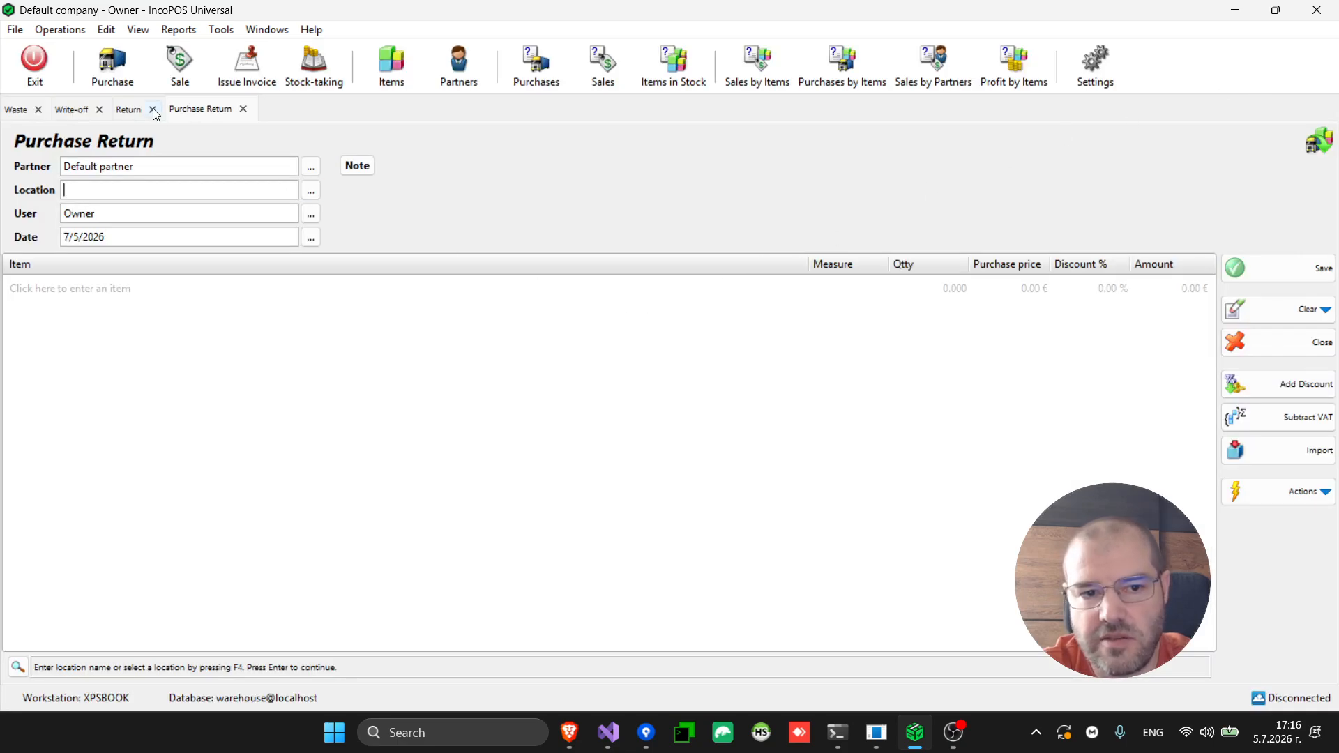
# Open the Cash Book and select the 600.00 € purchase entry
pyautogui.click(108, 30)
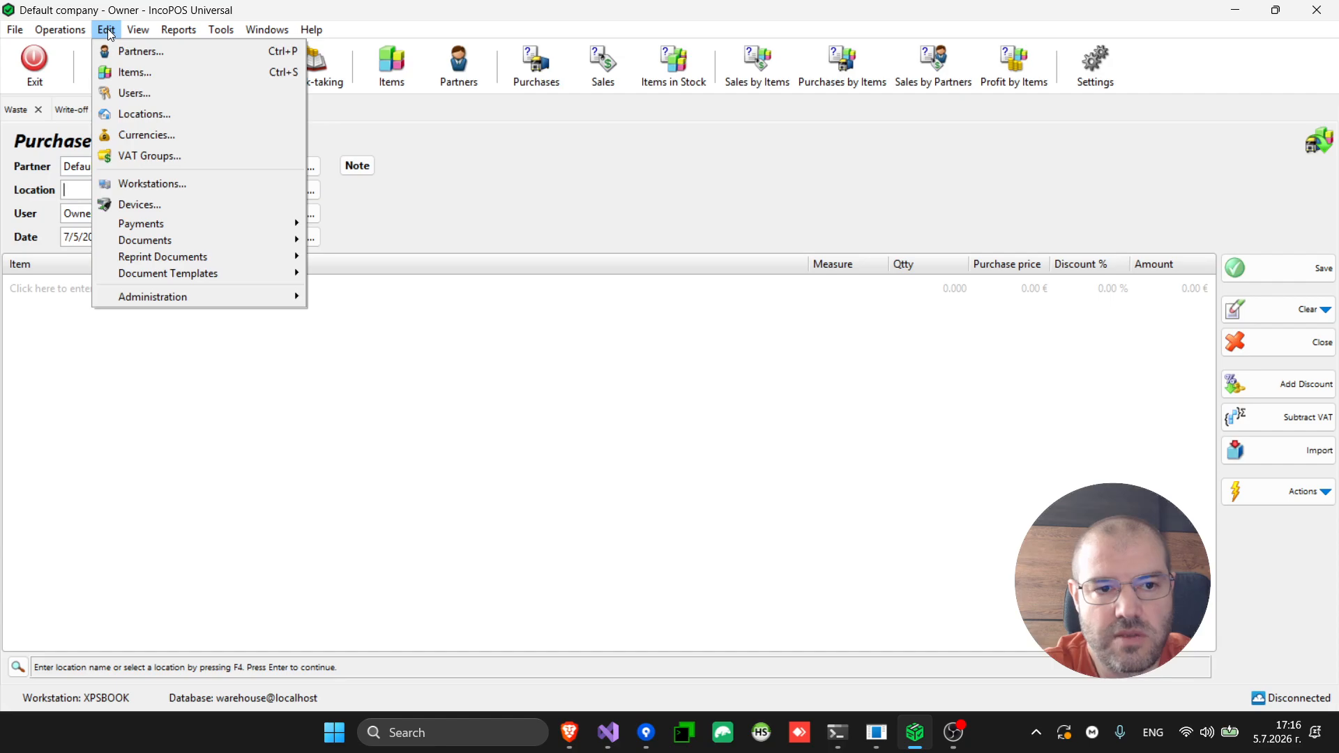
pyautogui.moveTo(70, 33)
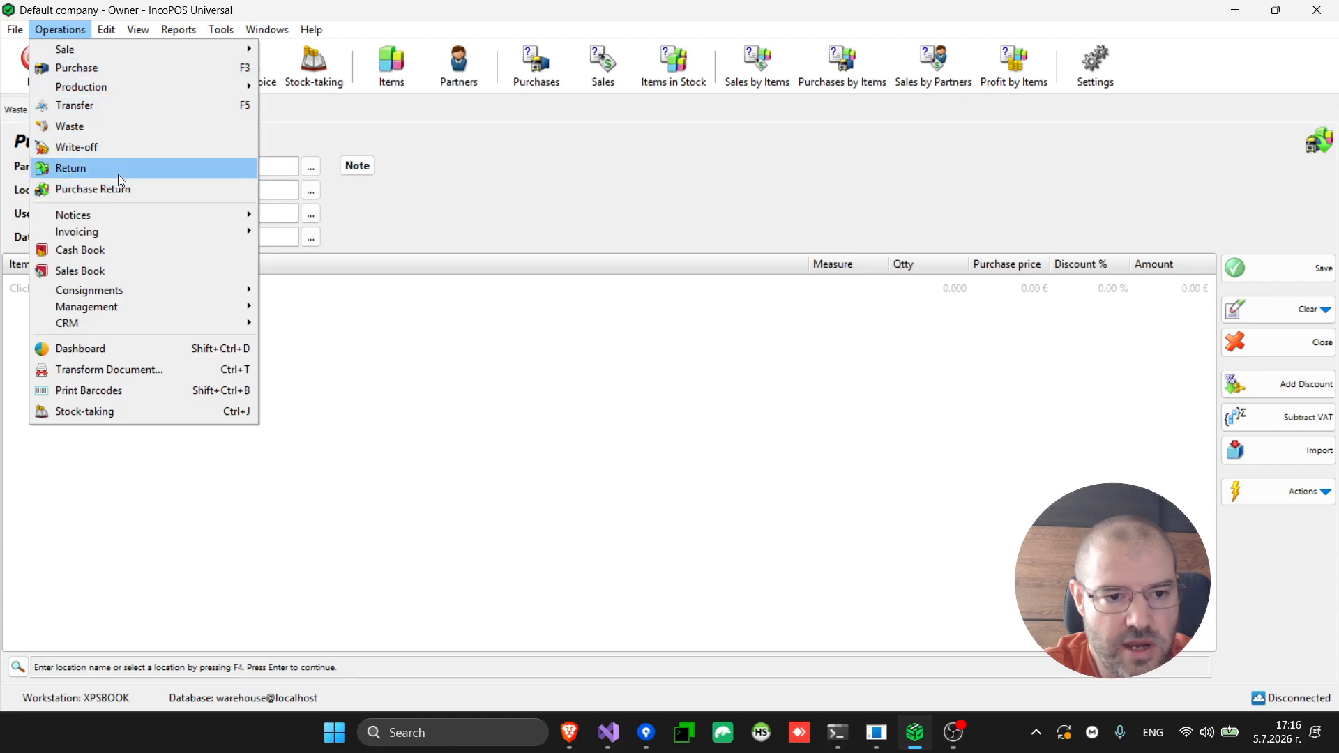
pyautogui.click(120, 251)
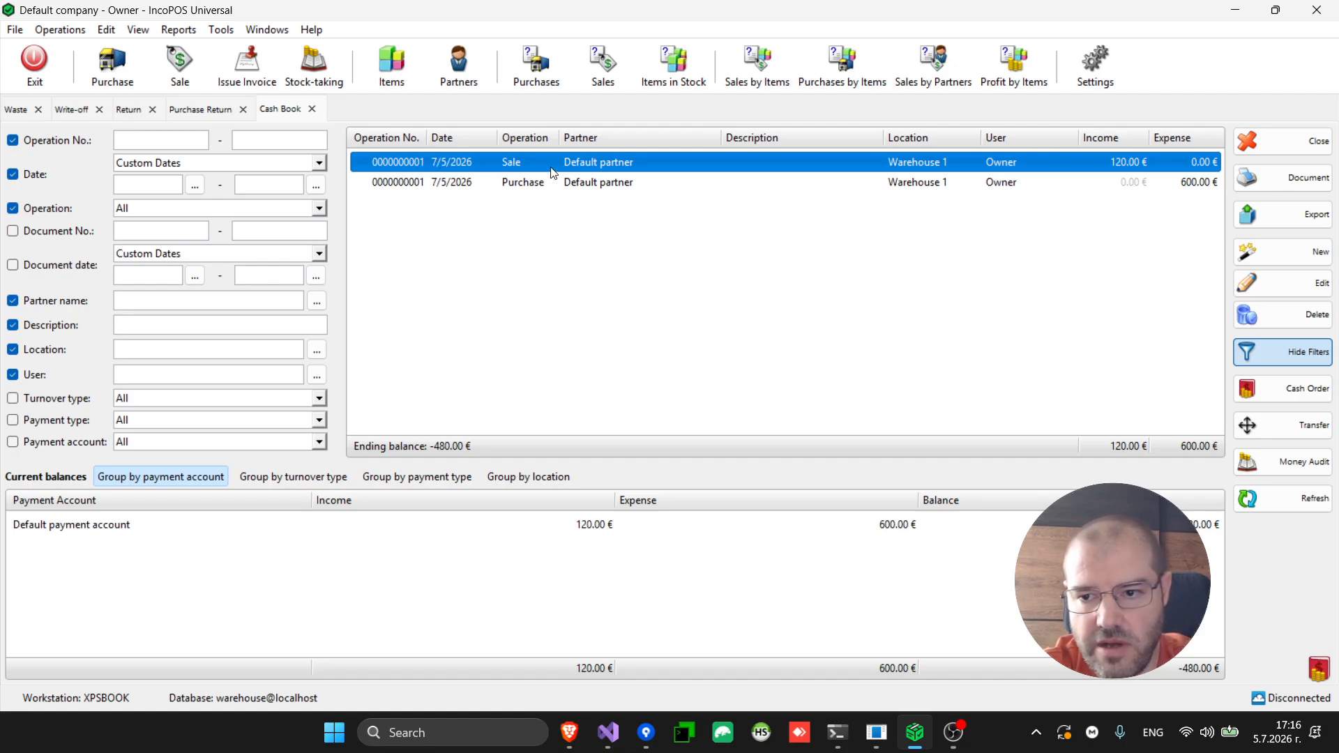
pyautogui.click(626, 186)
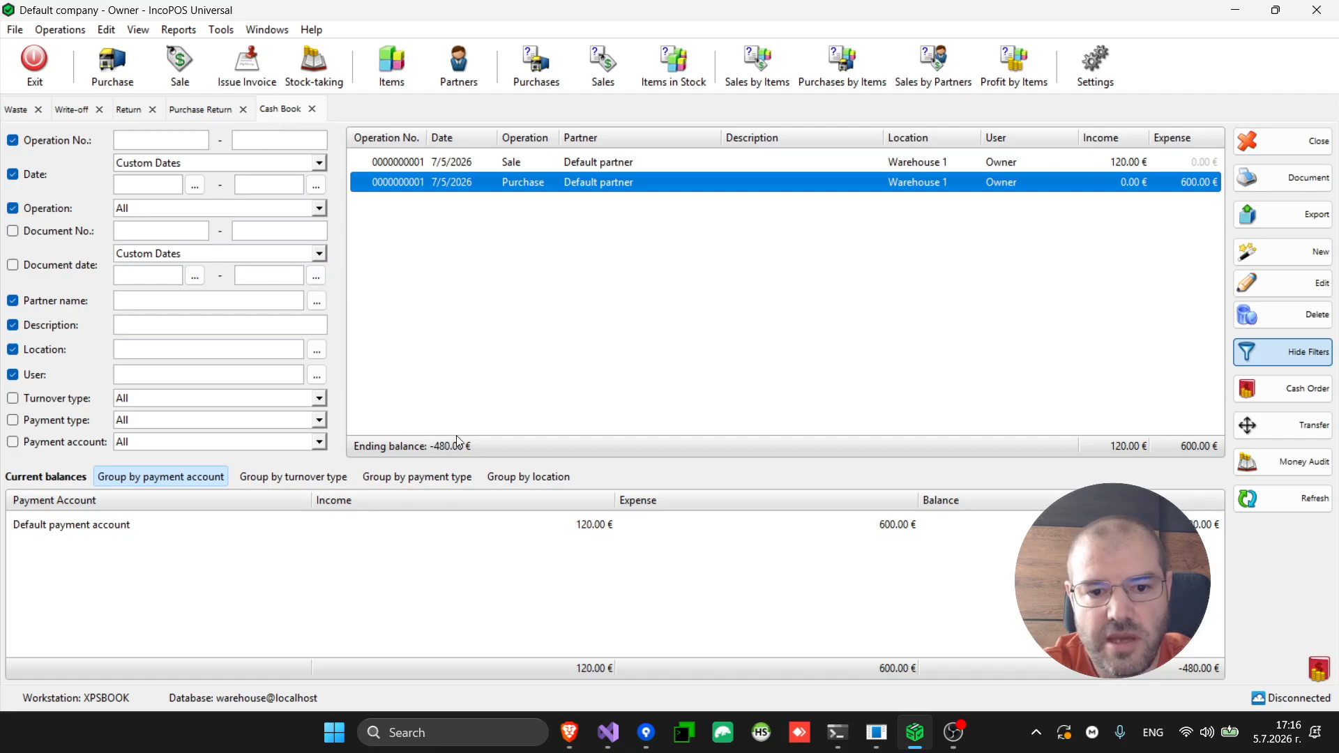
pyautogui.click(59, 32)
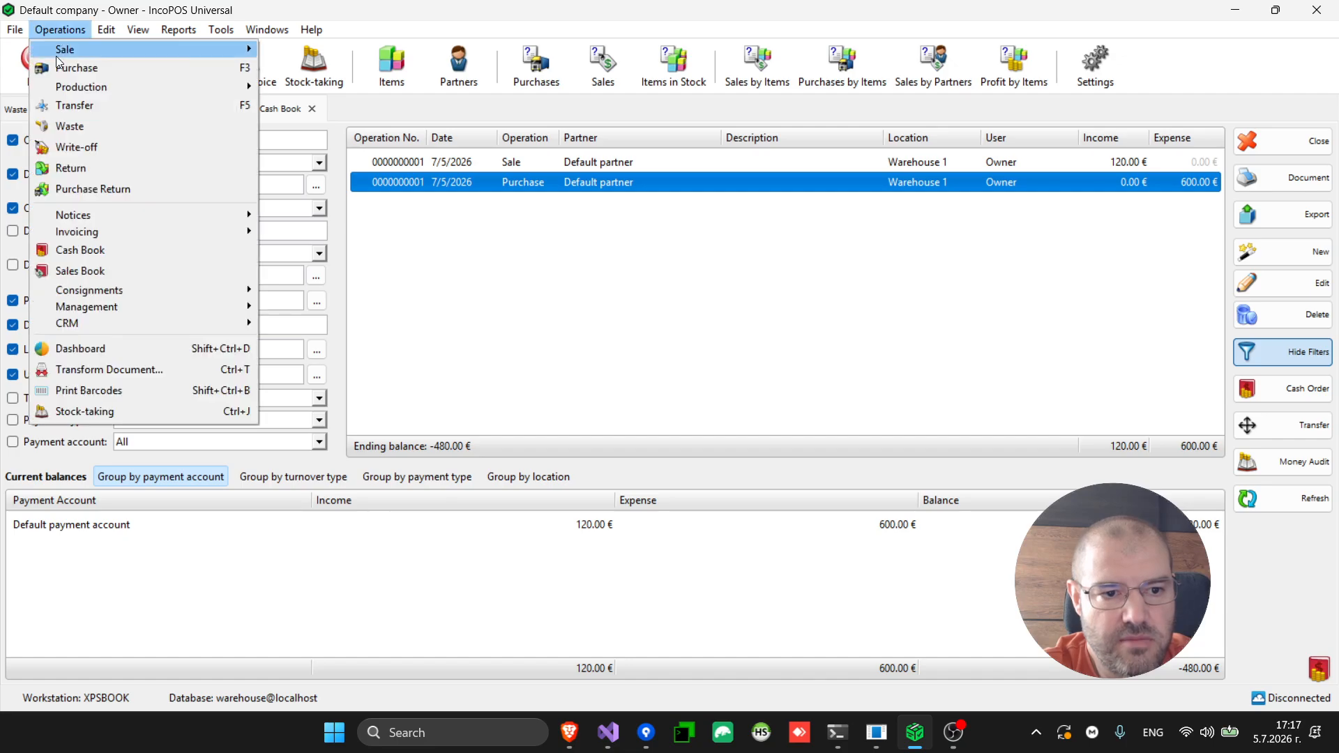
# Open the Sales Book listing the 120.00 € sale of 10 Cheese
pyautogui.click(102, 269)
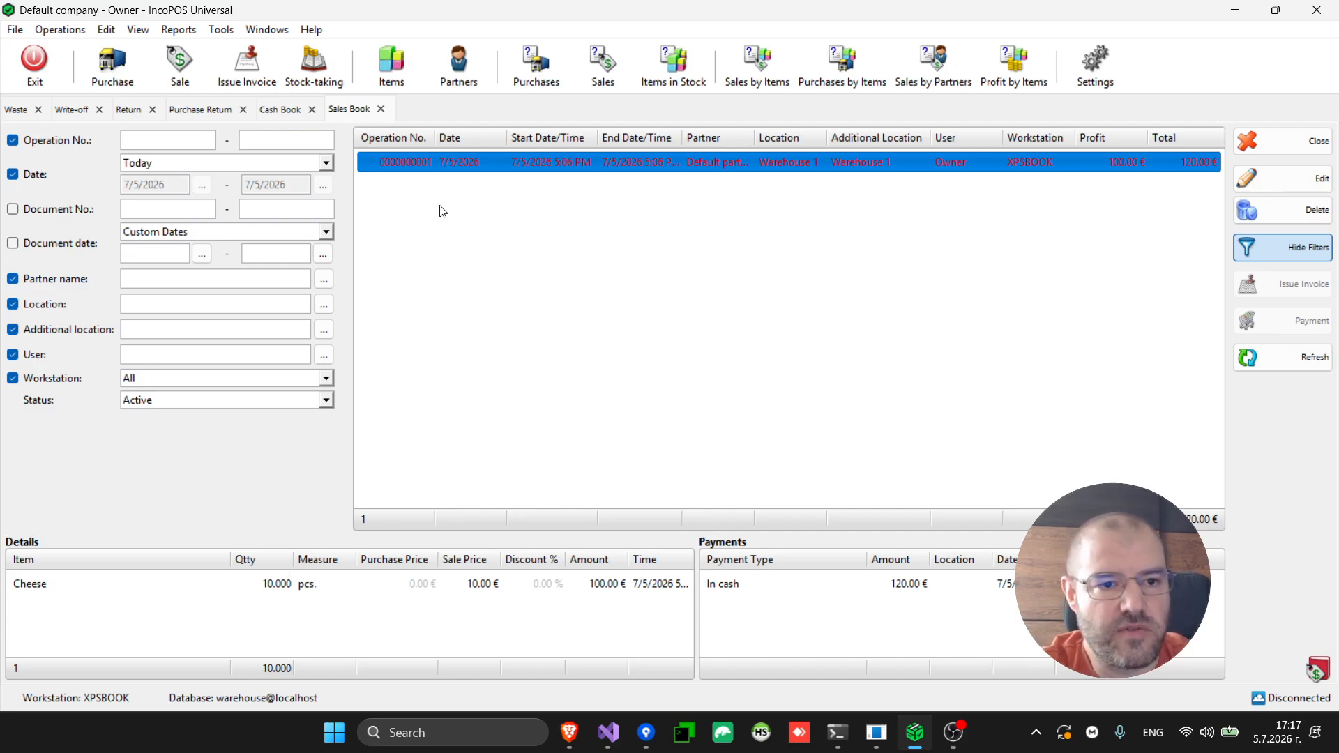
pyautogui.click(75, 37)
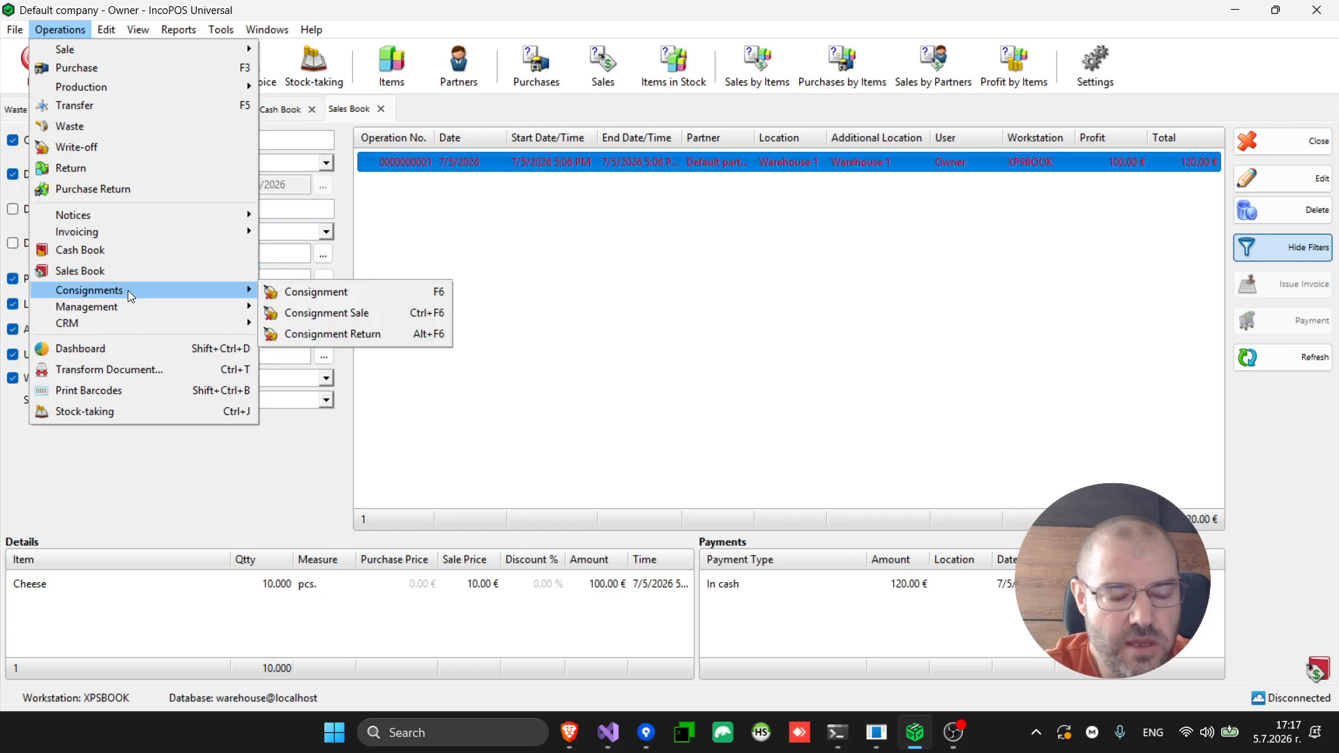
pyautogui.moveTo(131, 310)
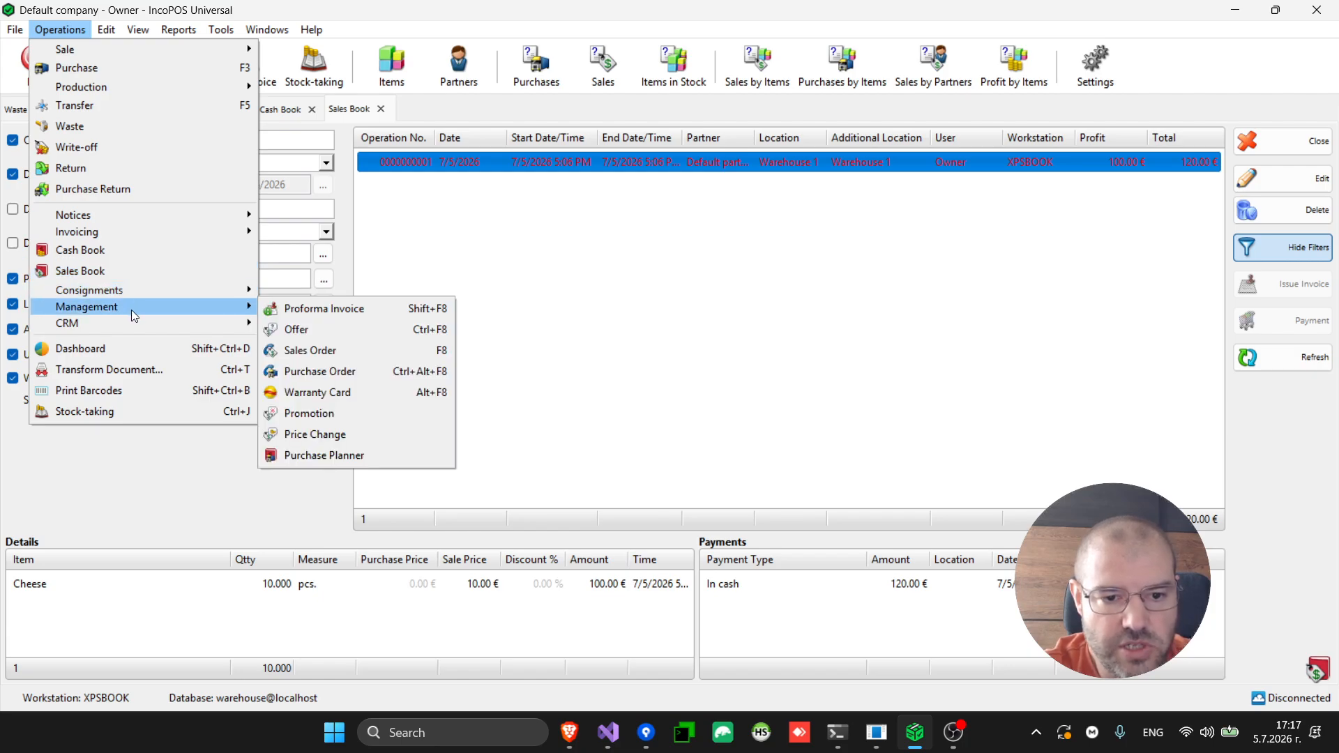
pyautogui.click(364, 392)
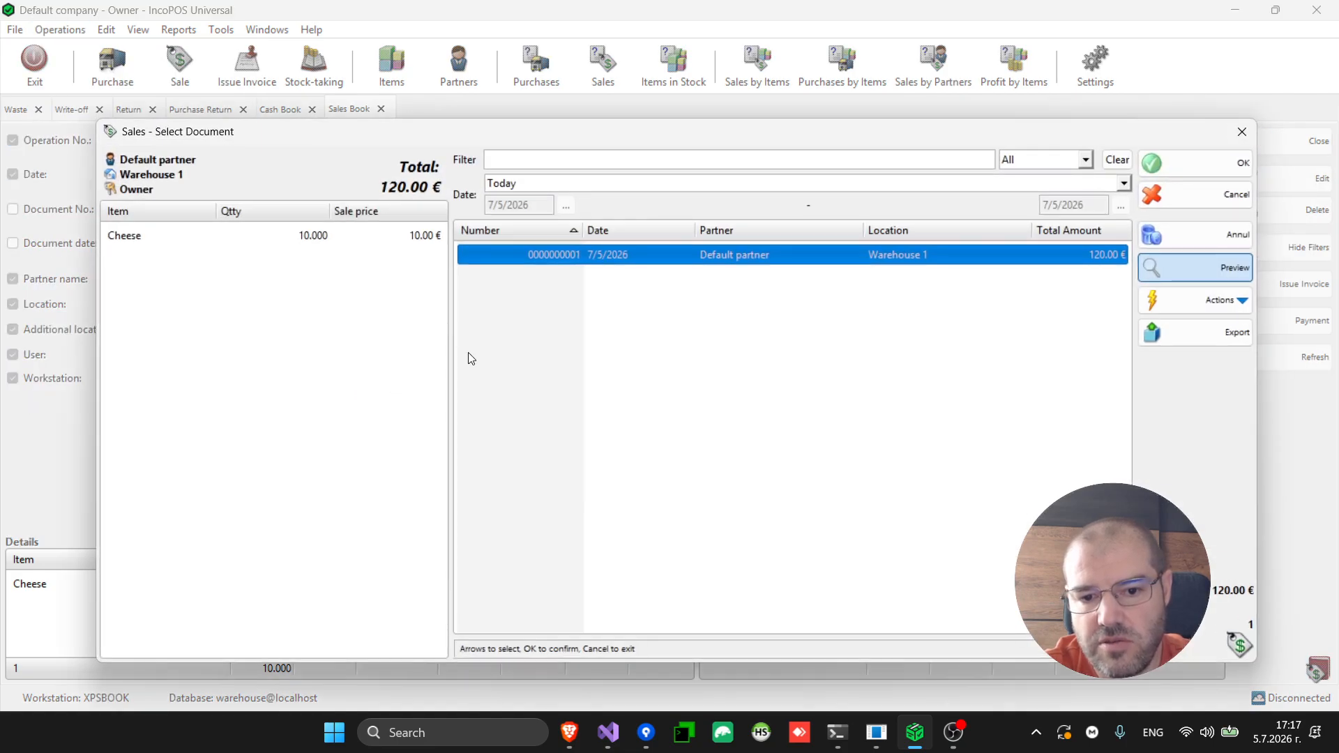
pyautogui.doubleClick(633, 255)
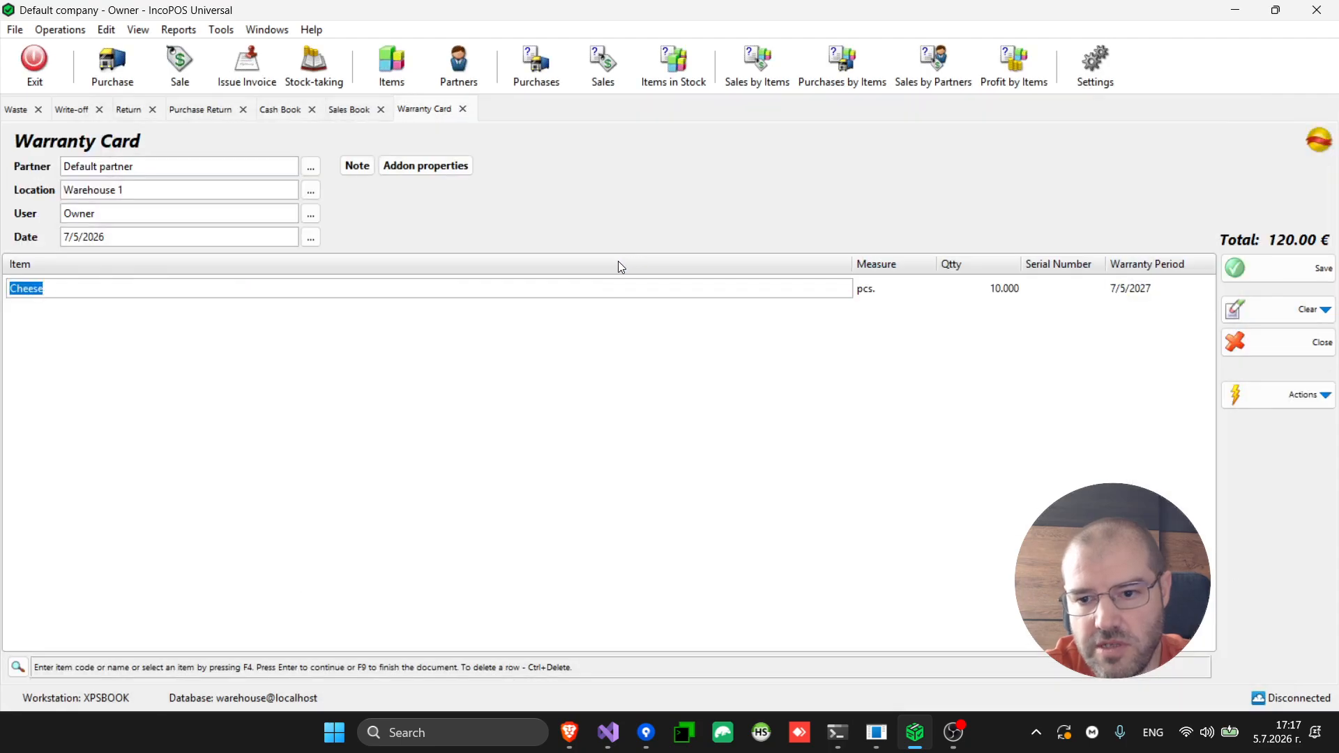
pyautogui.click(60, 29)
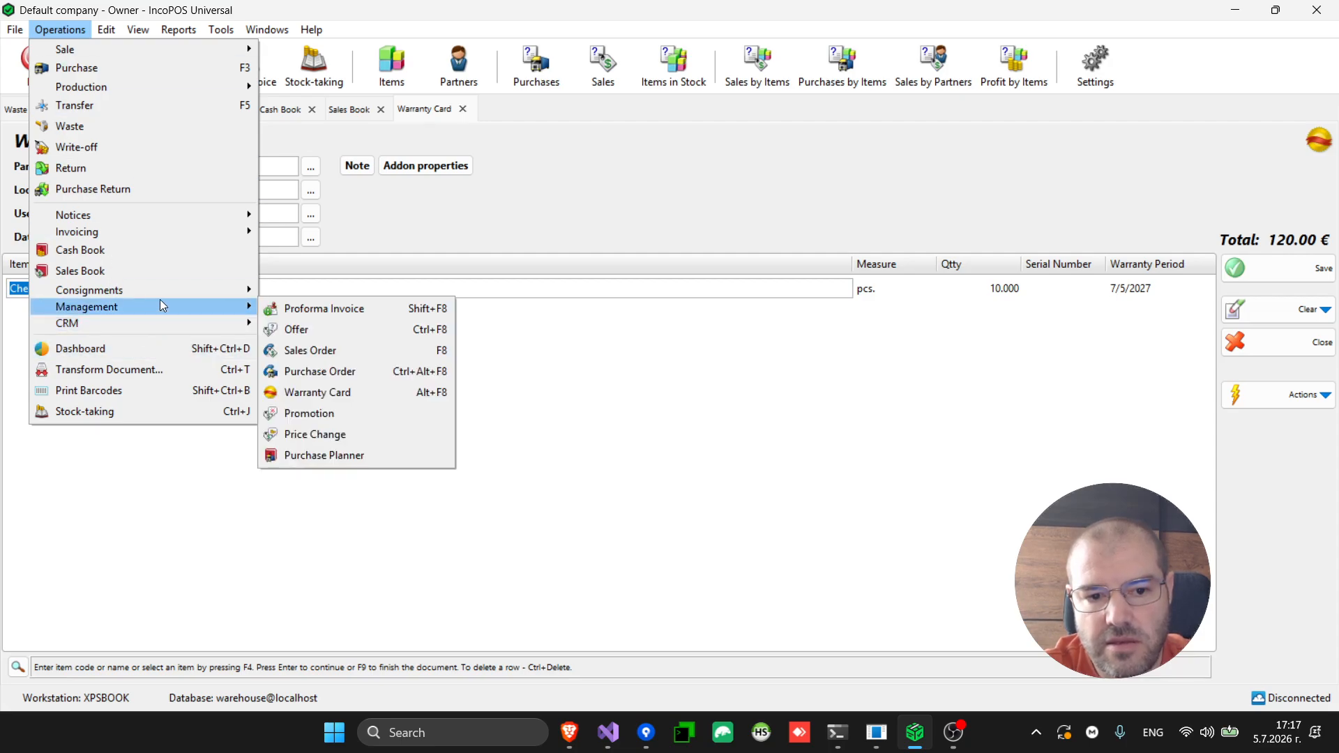
pyautogui.click(316, 350)
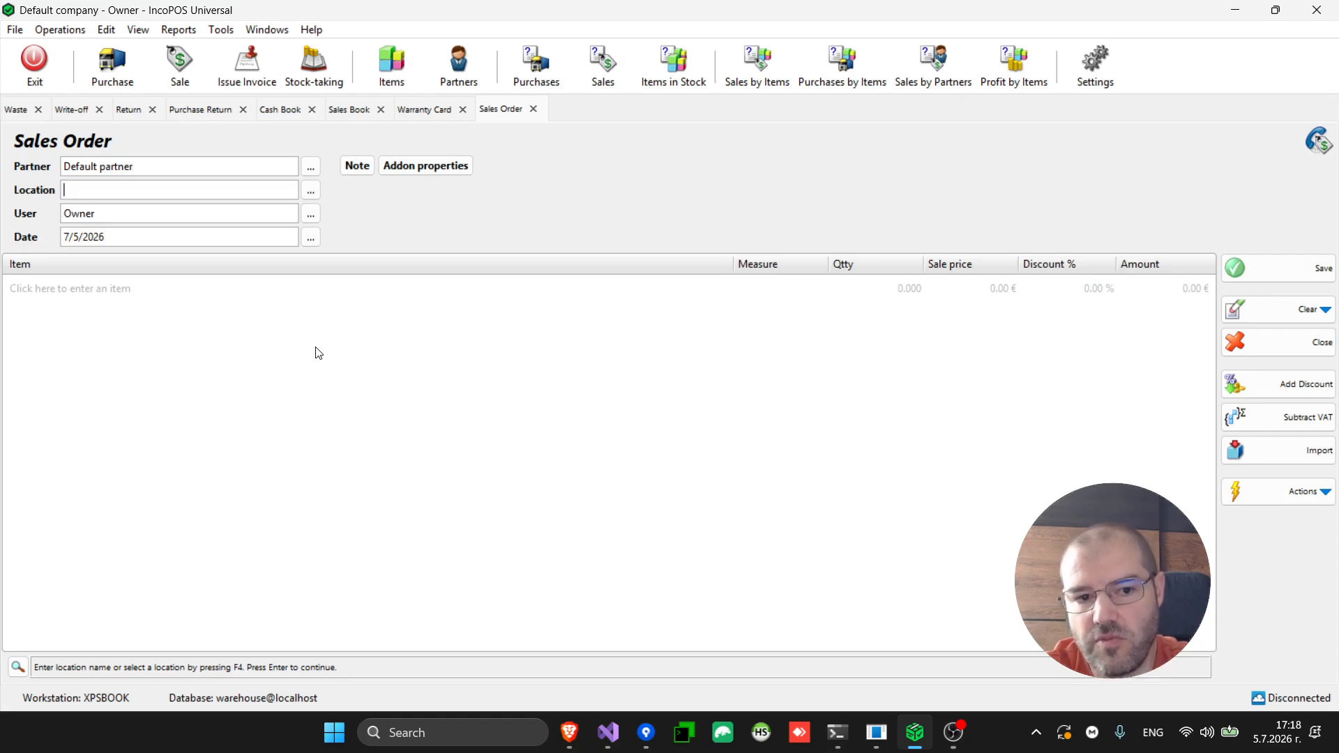
# Choose Warehouse 1 and add Cheese to the new sales order
pyautogui.press('F4')
pyautogui.press('Return')
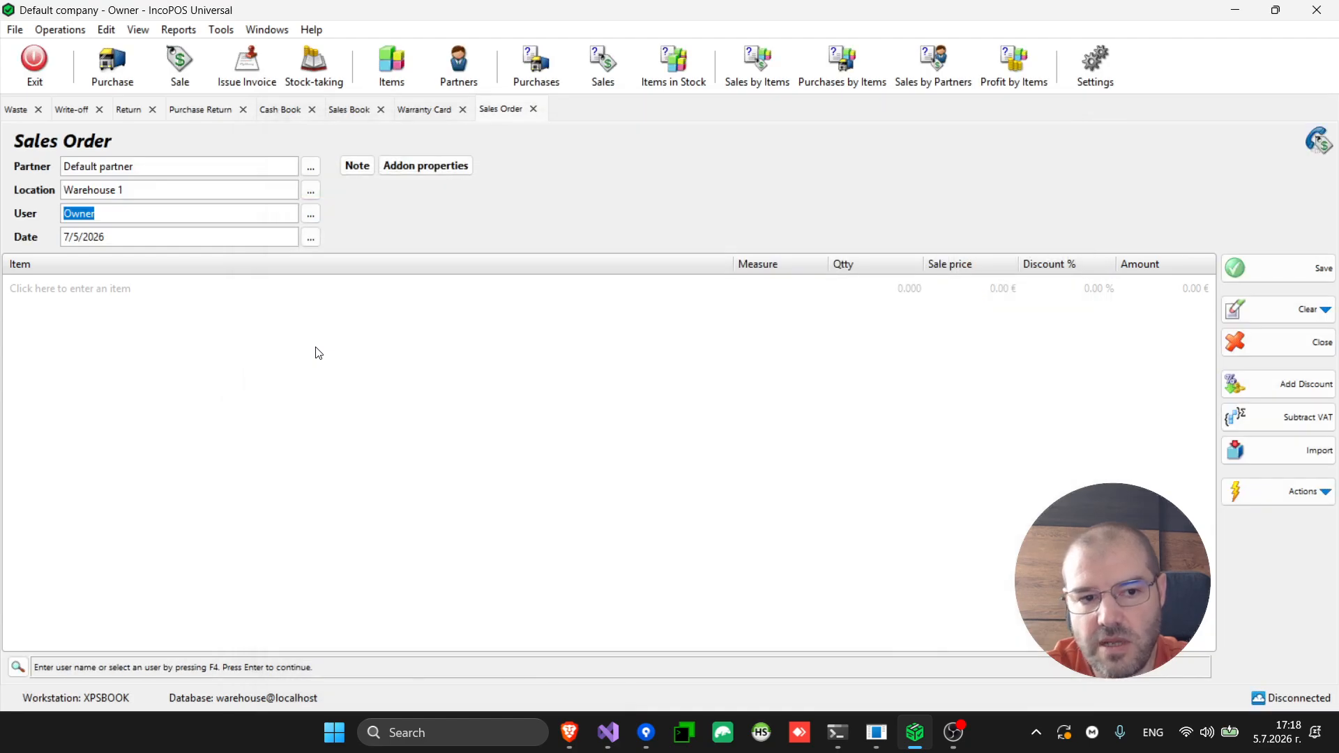
pyautogui.press('Return')
pyautogui.press('Return')
pyautogui.press('F4')
pyautogui.press('Down')
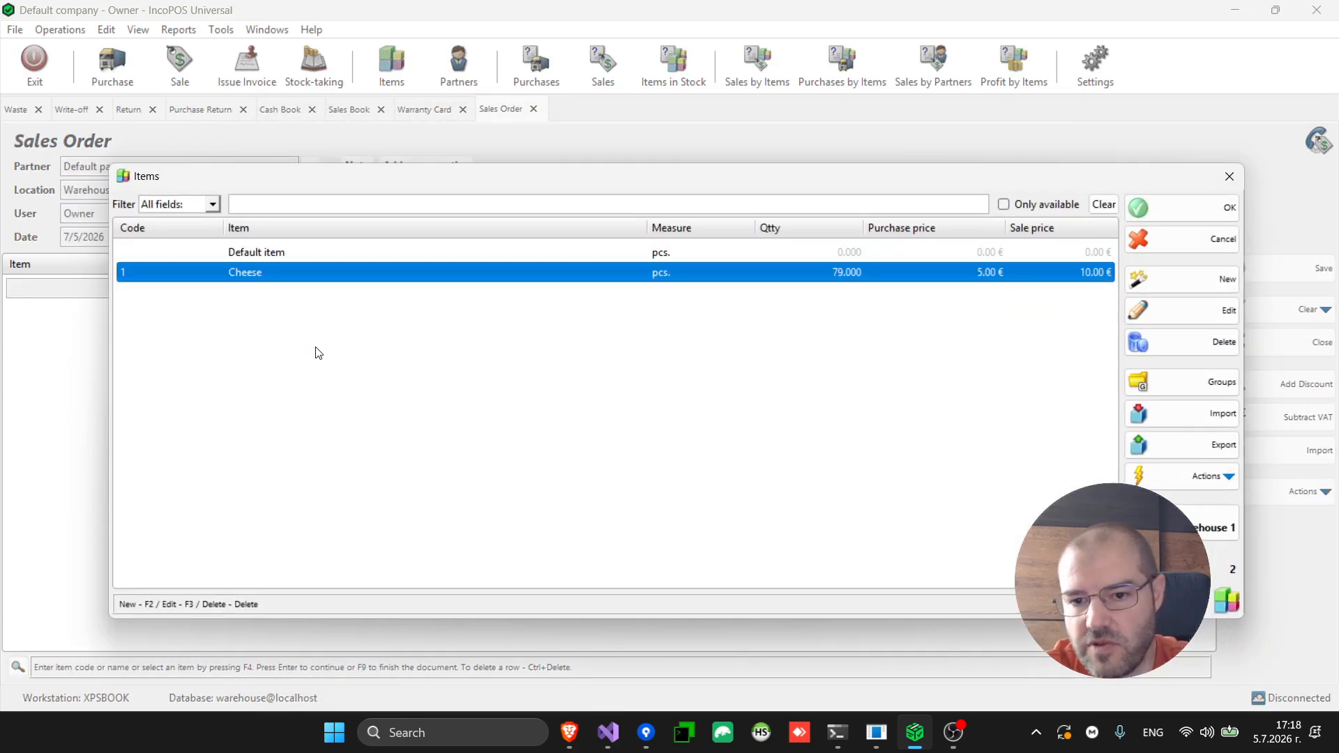
pyautogui.press('Return')
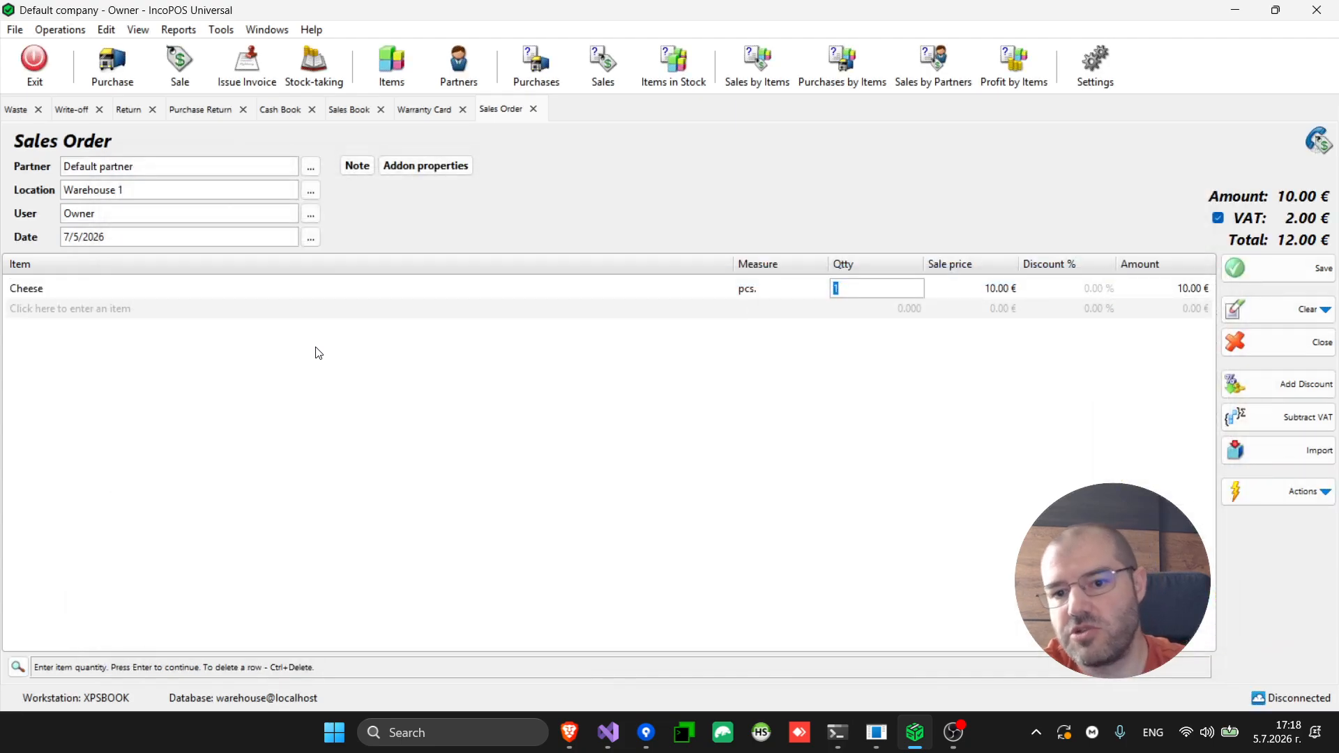
# Set the Cheese quantity to 100 and save the order at 10.00 € without printing
pyautogui.write('100')
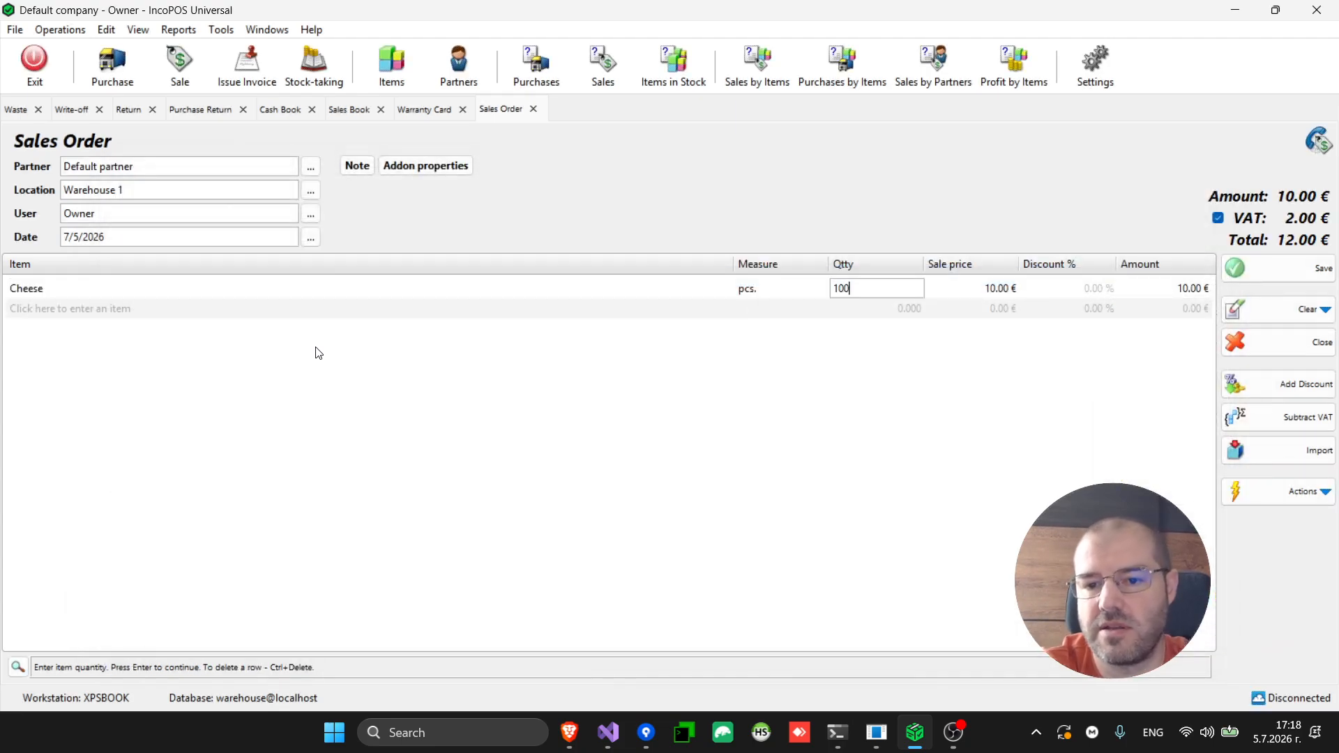
pyautogui.press('Return')
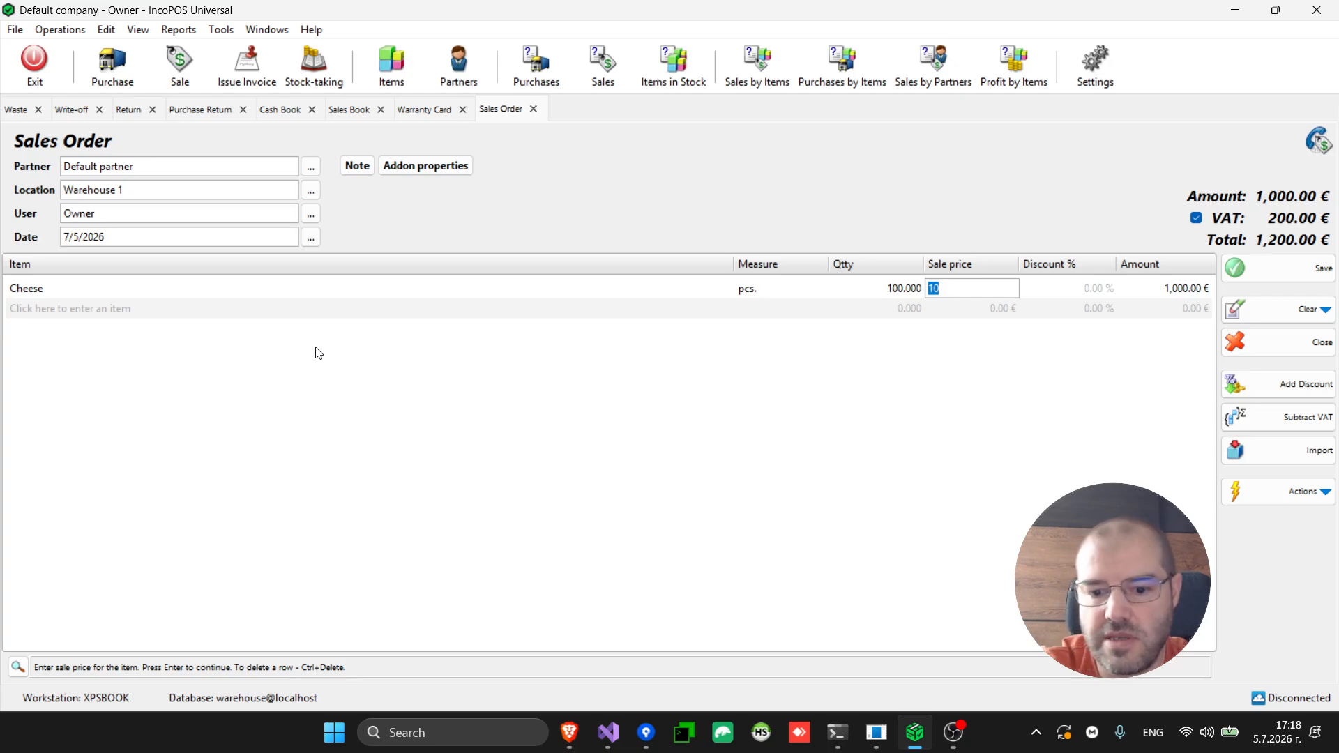
pyautogui.press('Return')
pyautogui.press('Return')
pyautogui.press('Return')
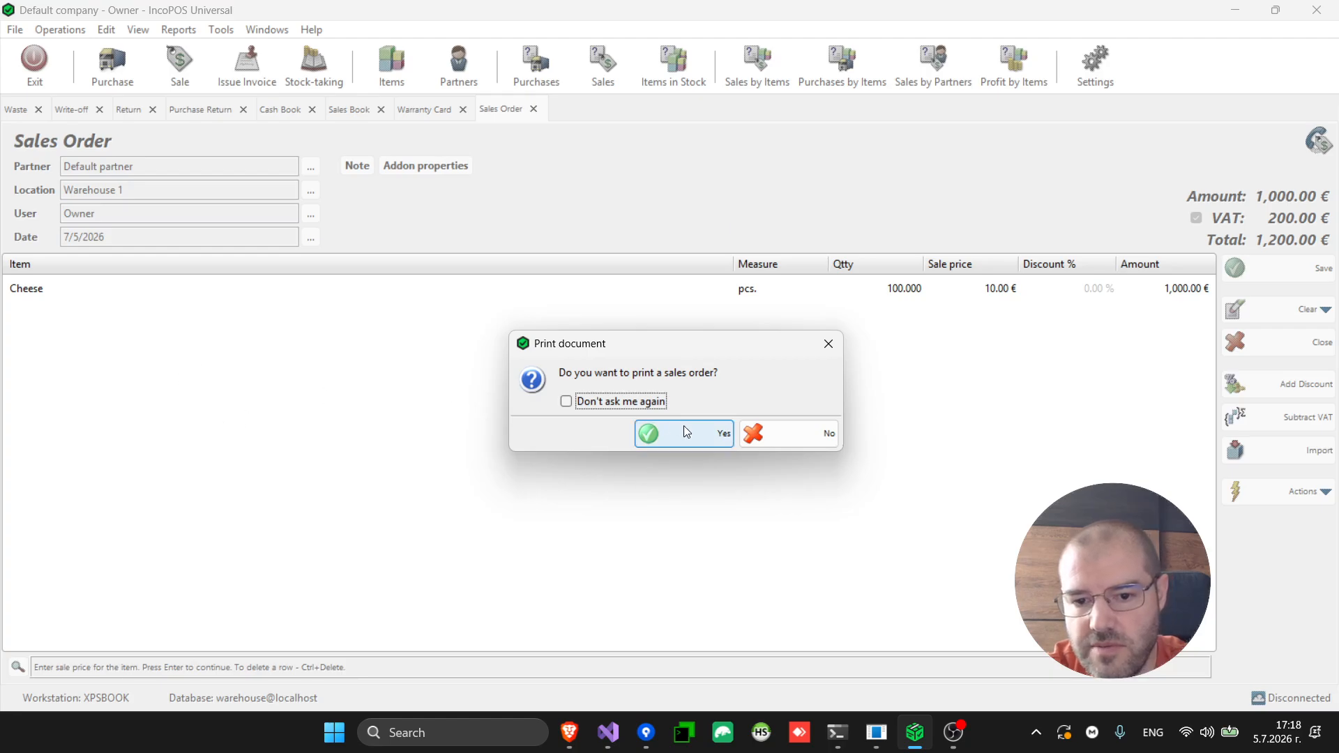
pyautogui.click(802, 429)
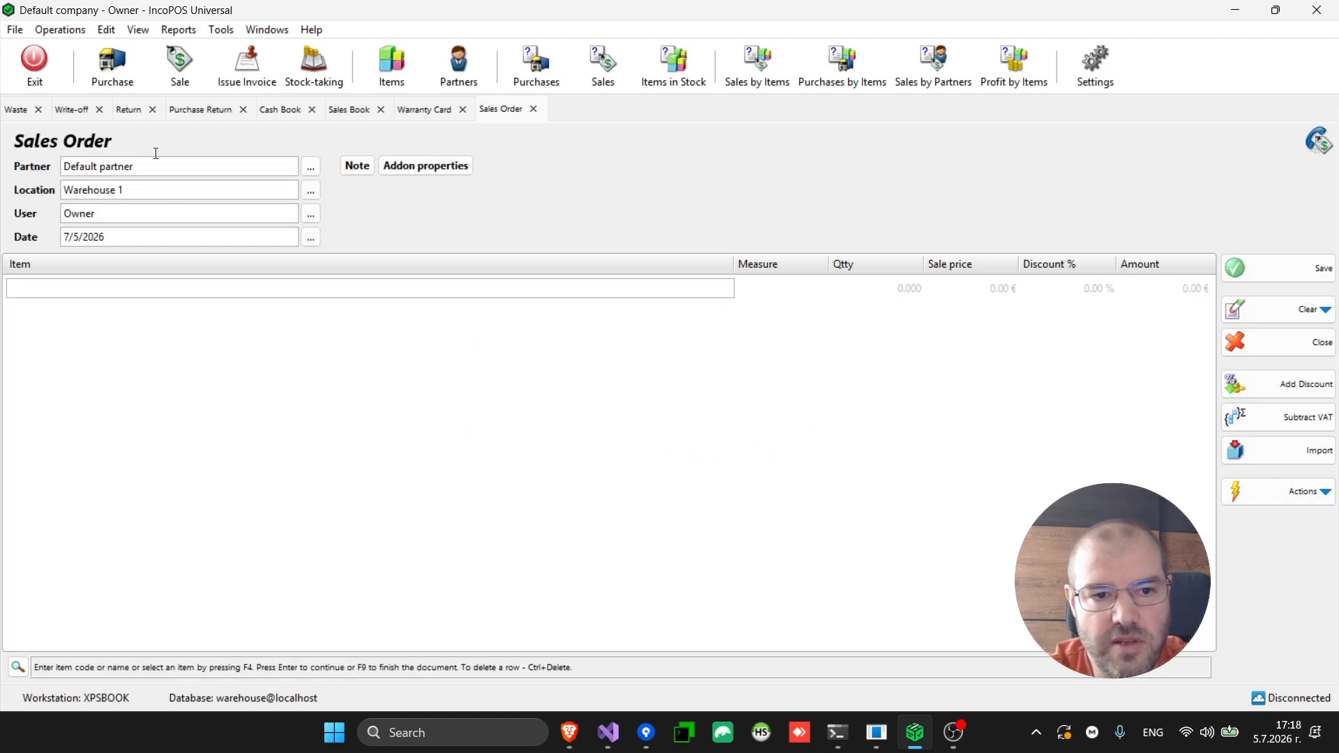
pyautogui.click(60, 29)
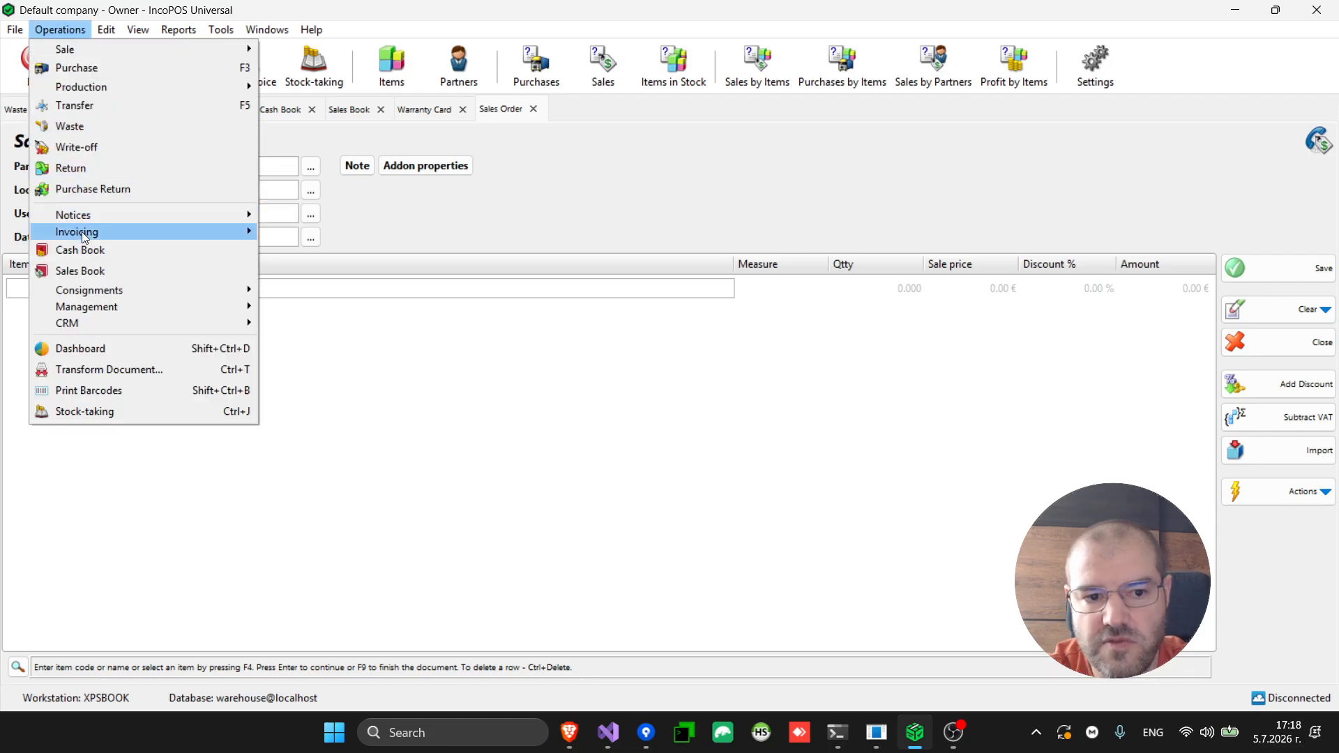
# Transform the 1,200.00 € sales order into a Sale listing 100 Cheese
pyautogui.moveTo(111, 322)
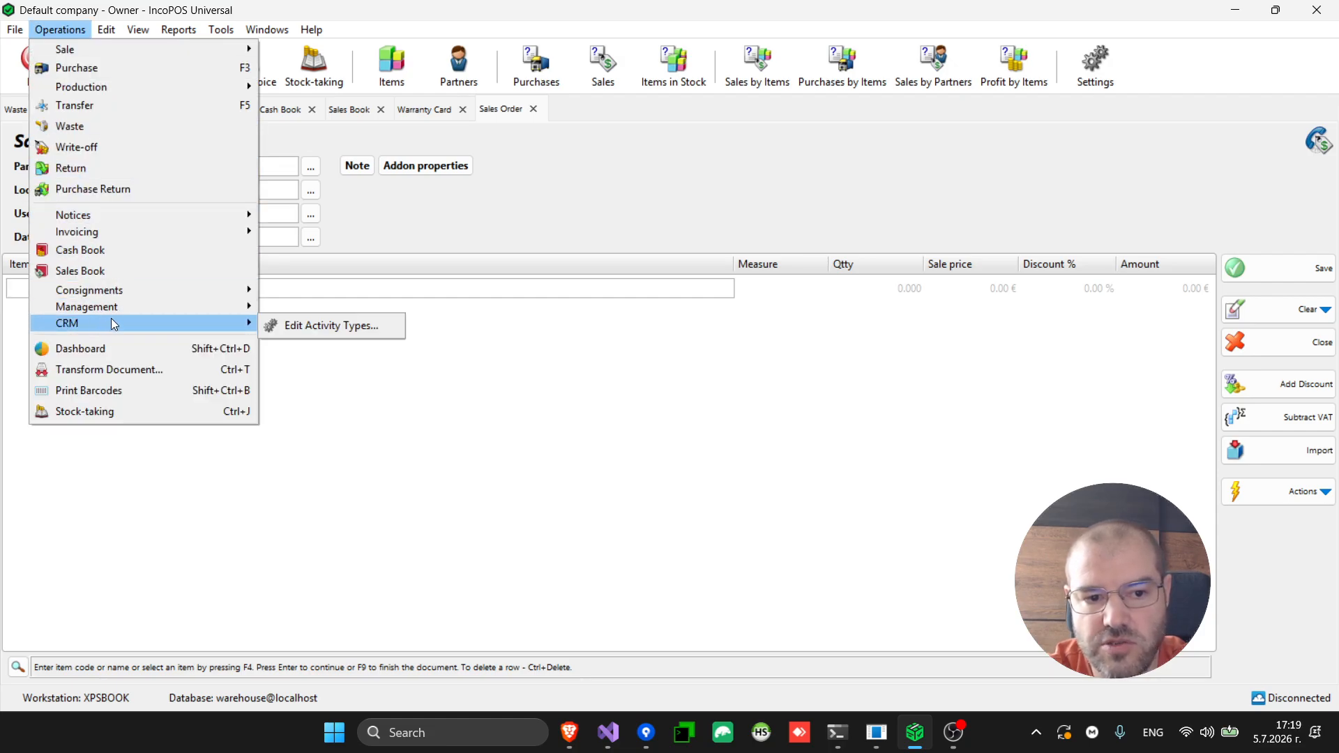
pyautogui.click(124, 369)
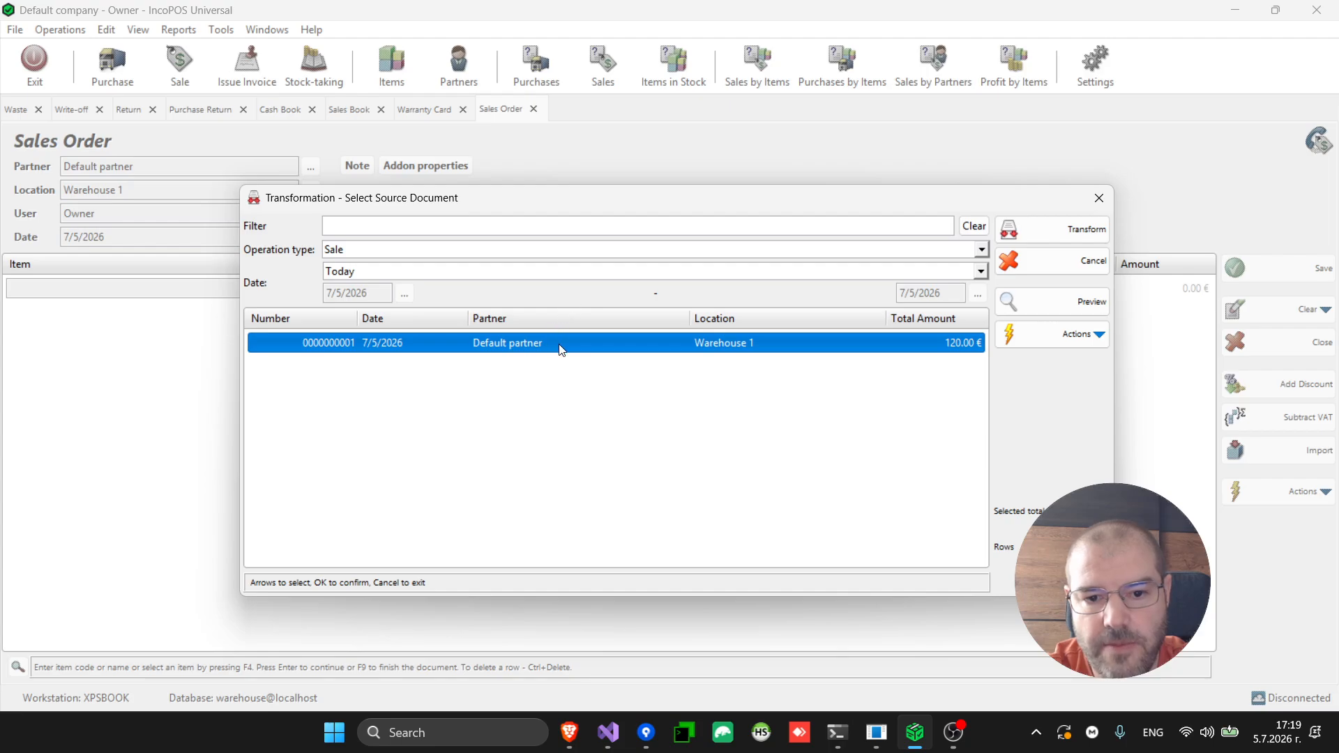
pyautogui.click(402, 250)
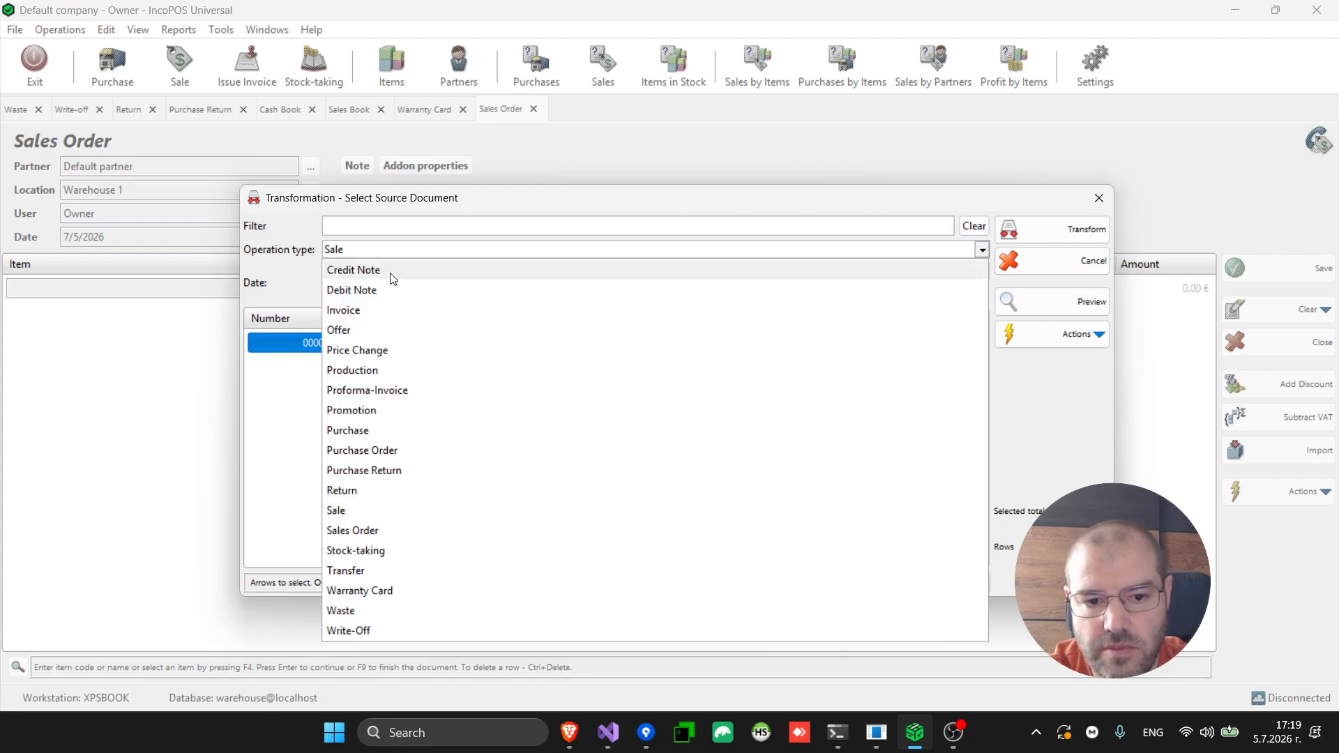
pyautogui.click(383, 531)
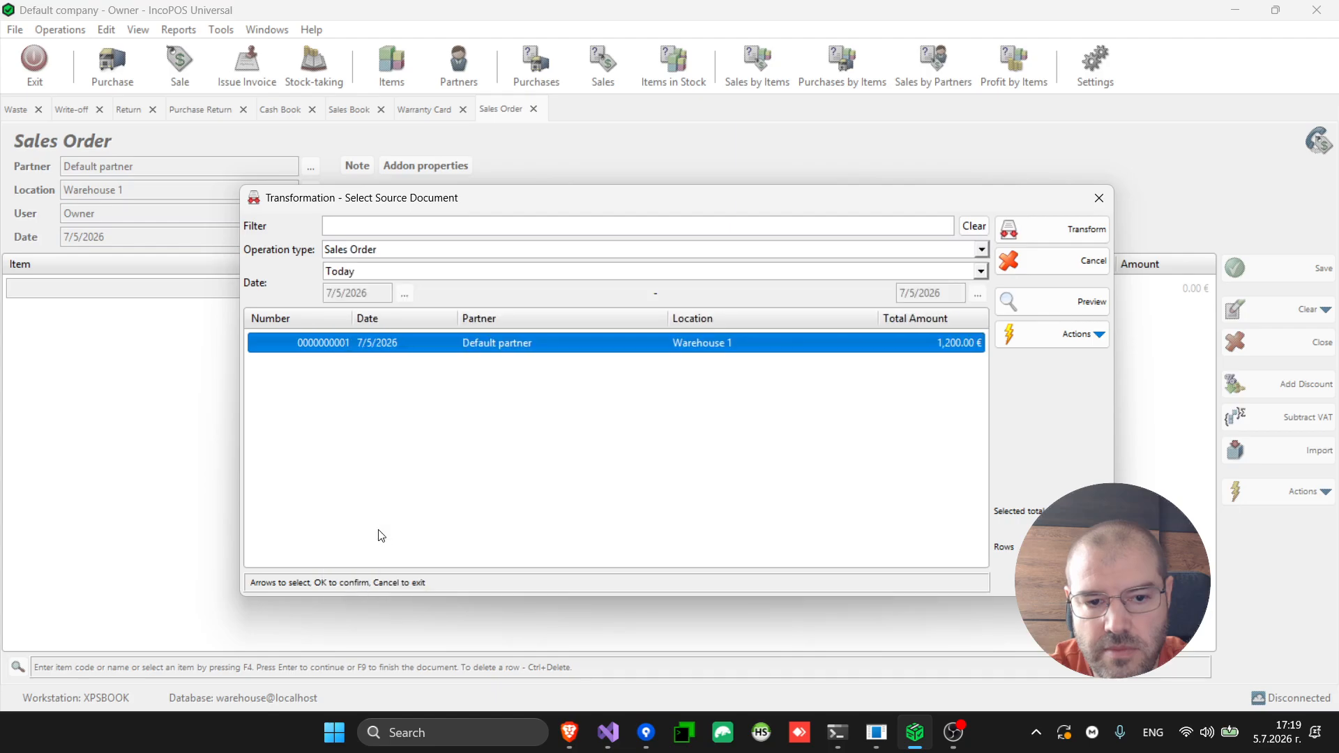
pyautogui.doubleClick(441, 343)
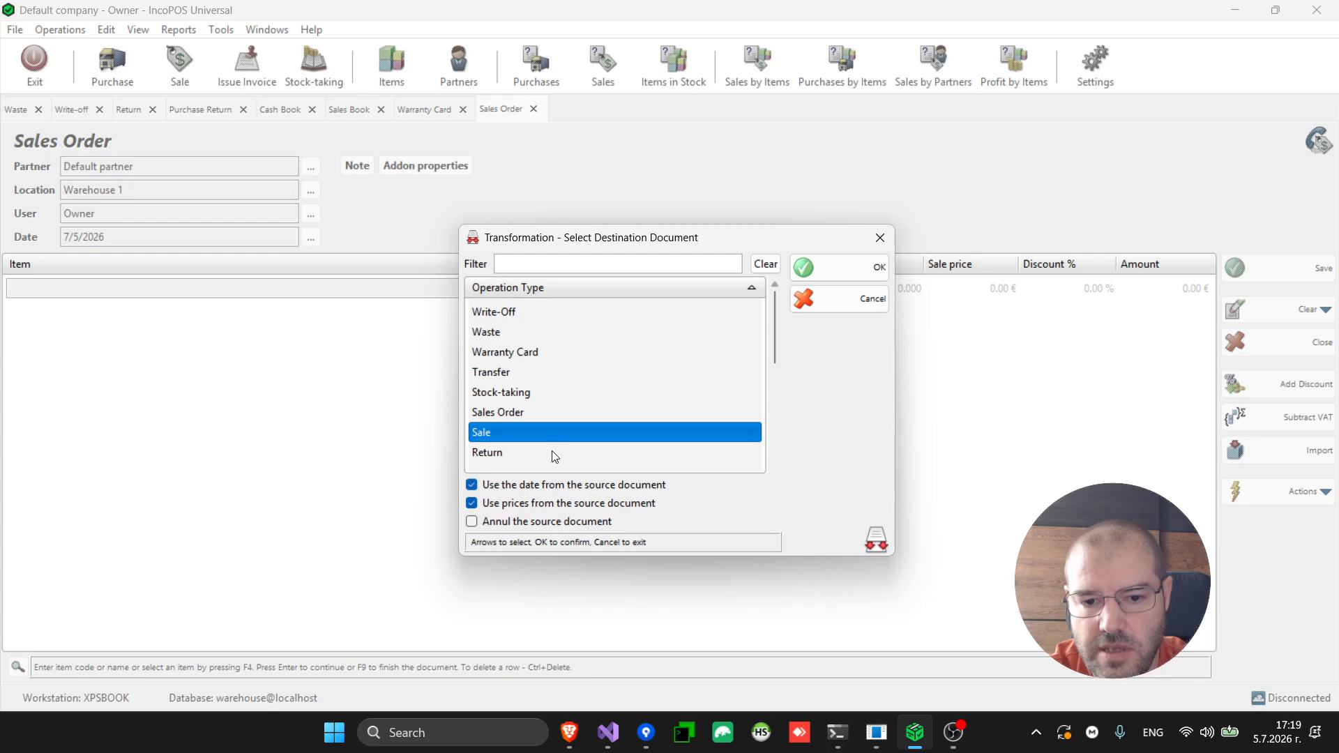
pyautogui.doubleClick(562, 432)
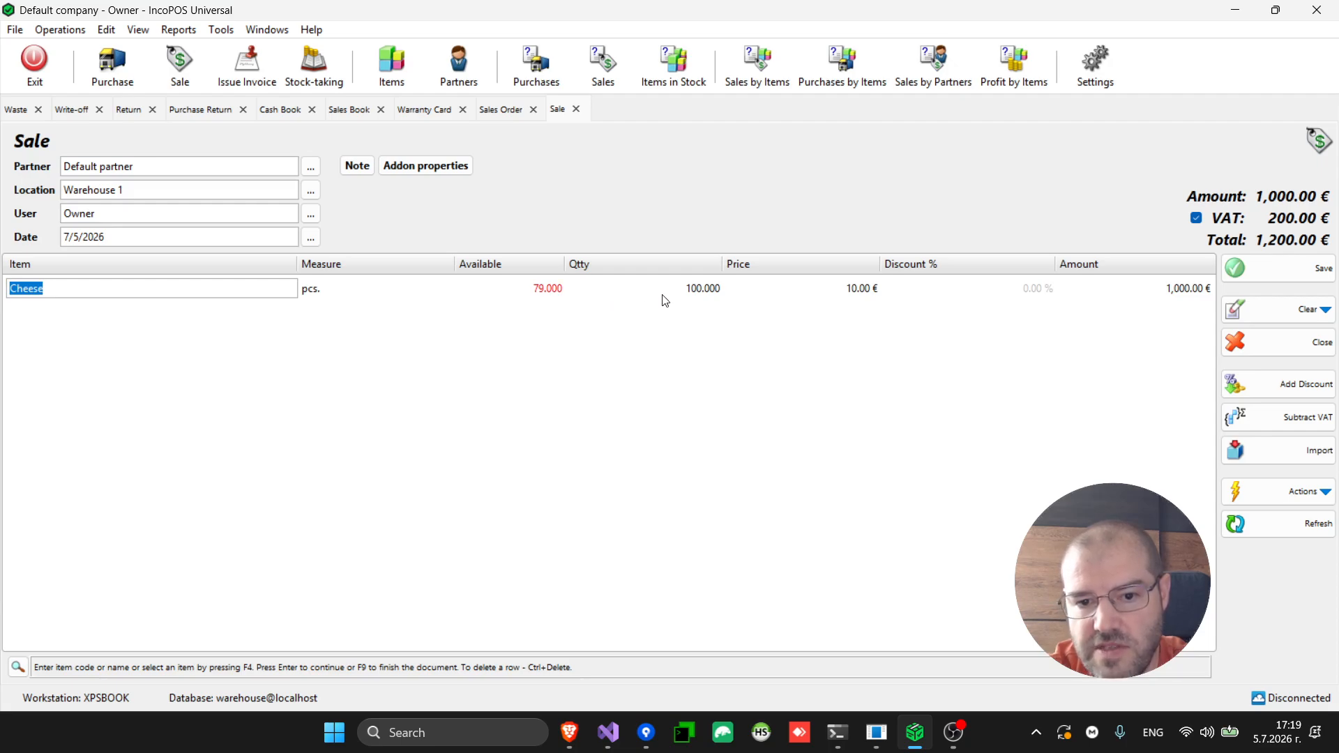
# Change the Cheese quantity on the sale to 70
pyautogui.click(680, 296)
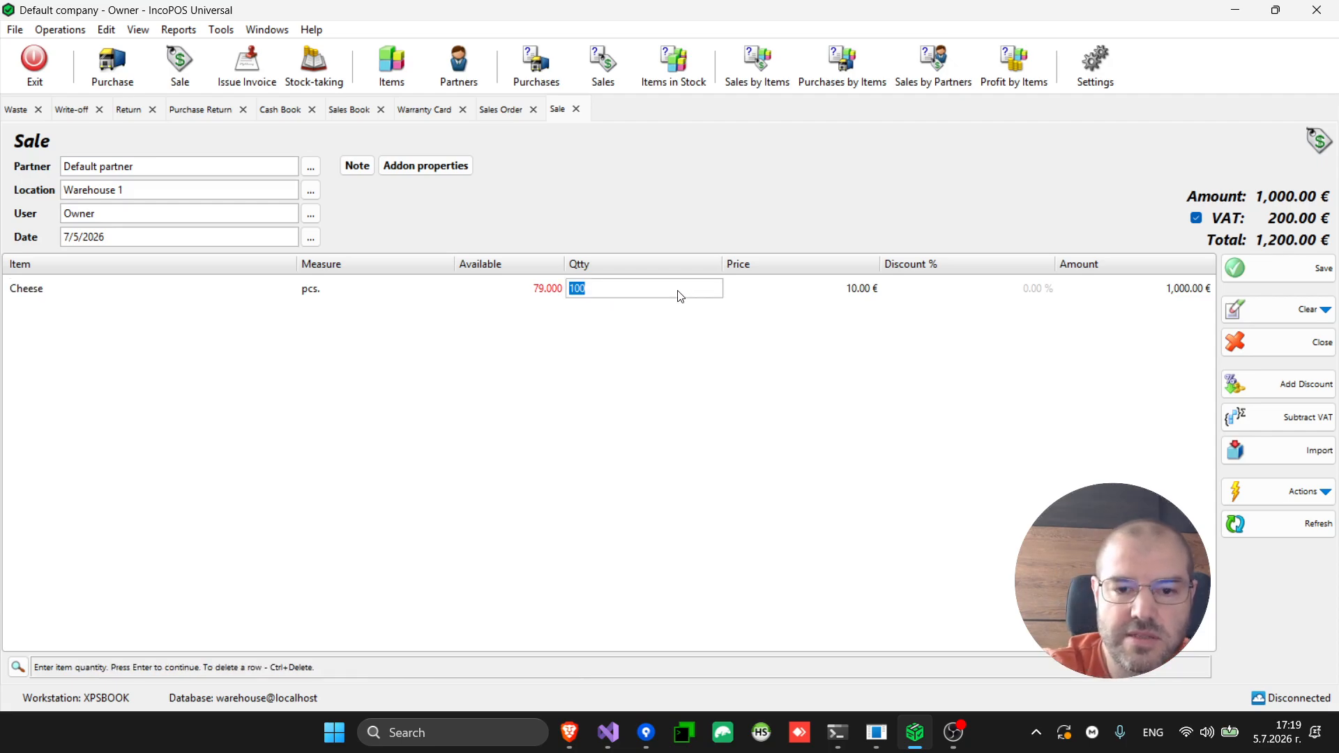
pyautogui.write('79')
pyautogui.press('Return')
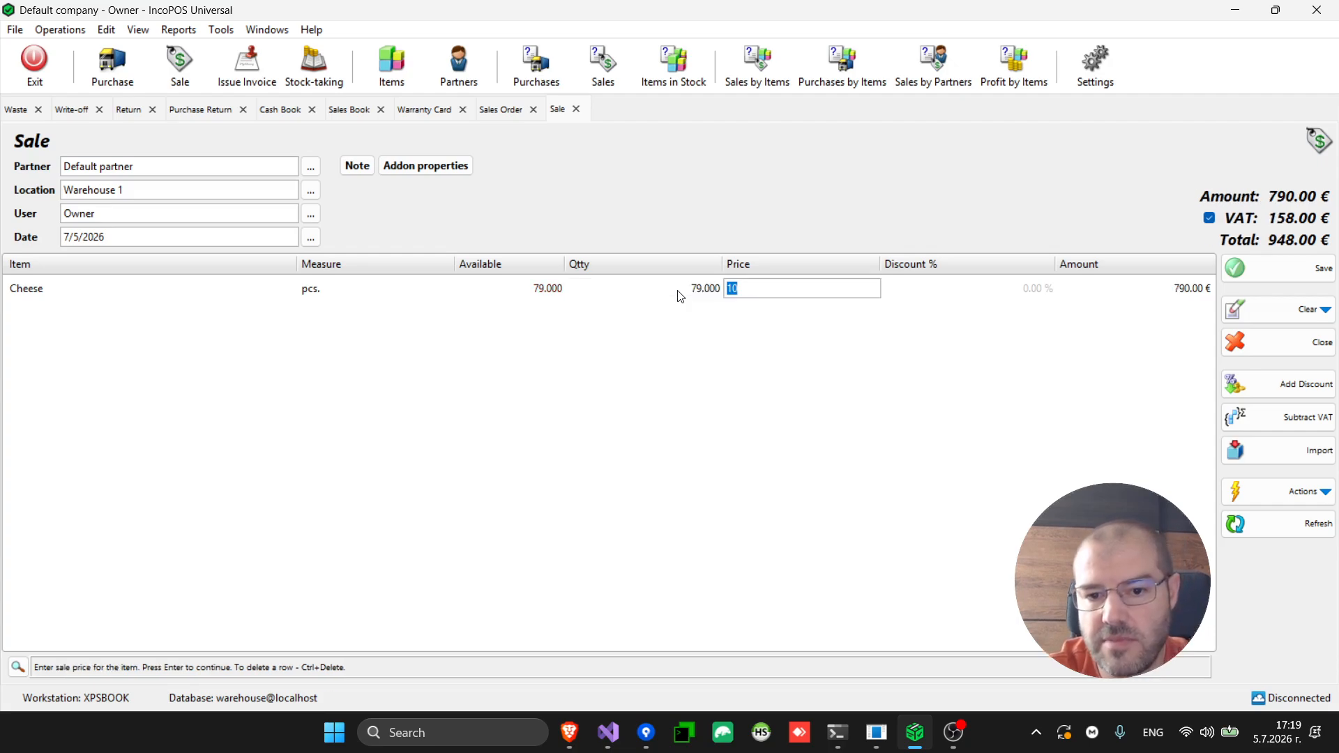
pyautogui.click(680, 295)
pyautogui.write('70')
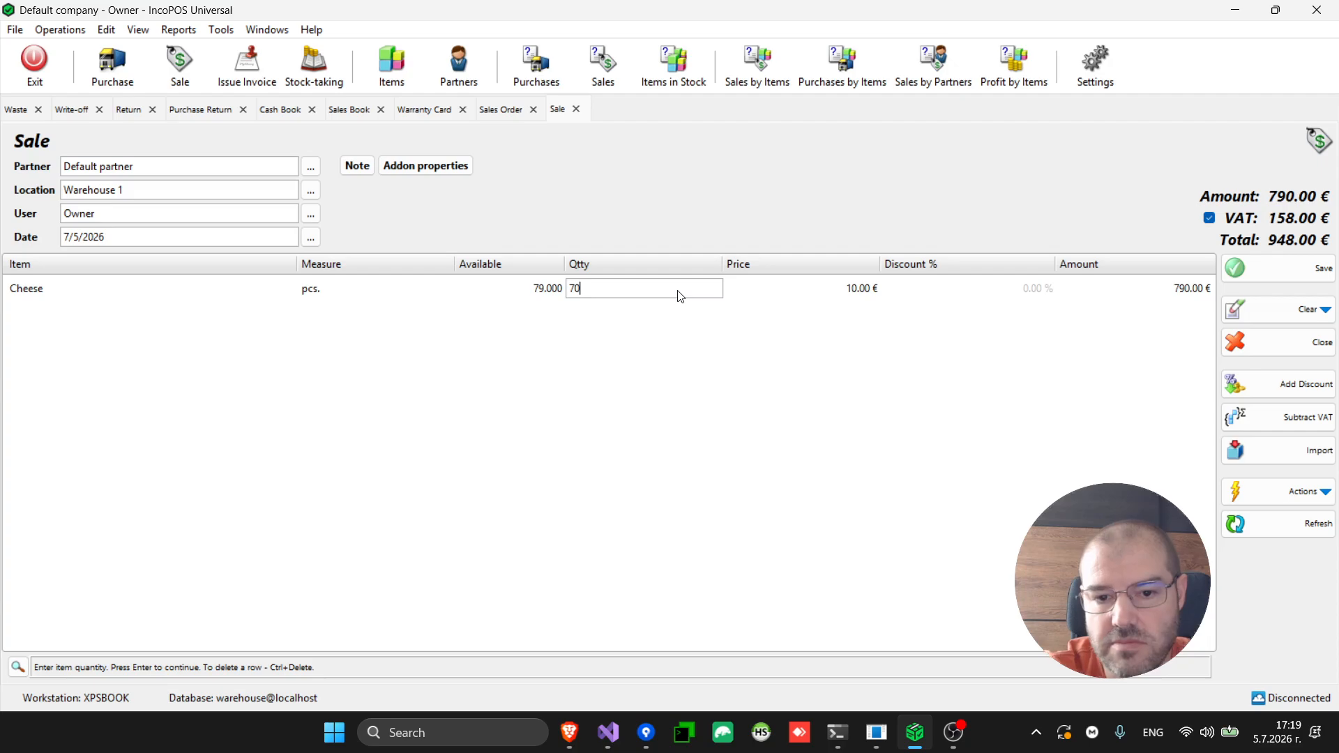
pyautogui.press('Return')
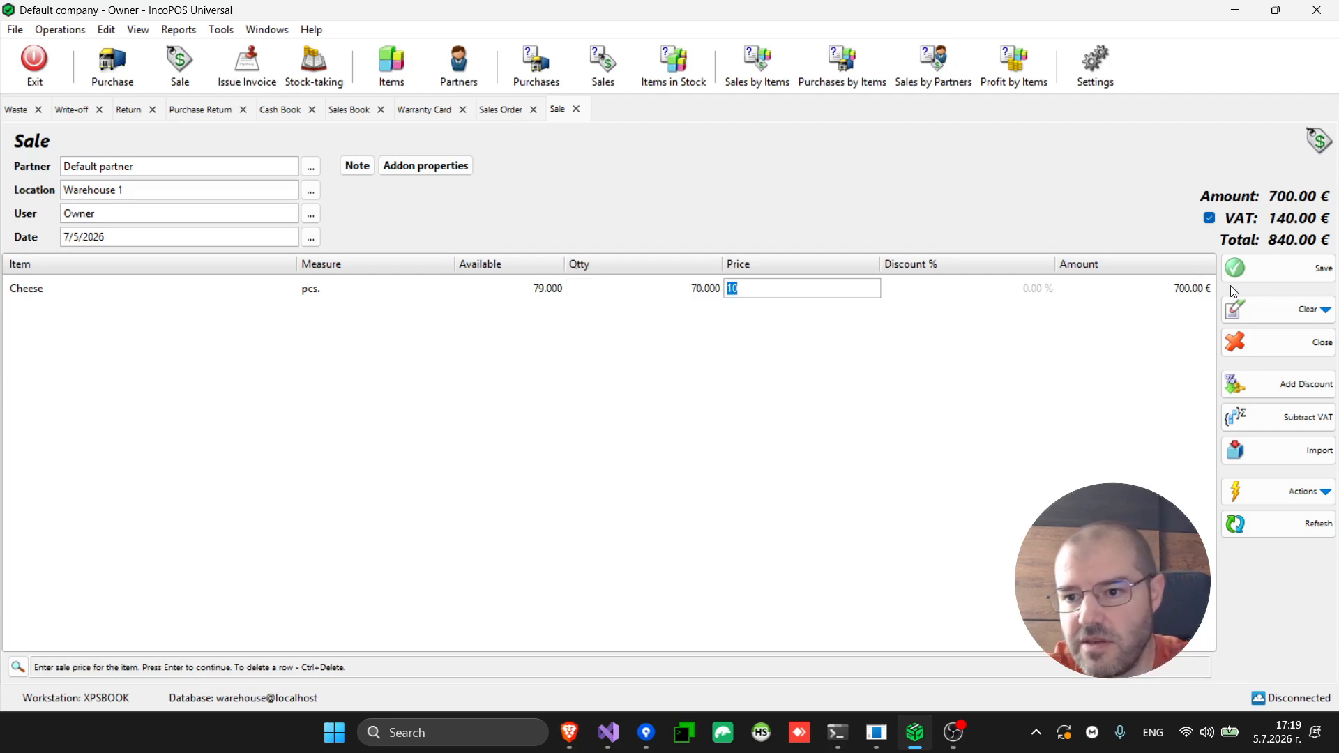
# Save the 840.00 € cash sale and generate a new order for the remaining quantity, without printing
pyautogui.click(1275, 273)
pyautogui.click(1276, 270)
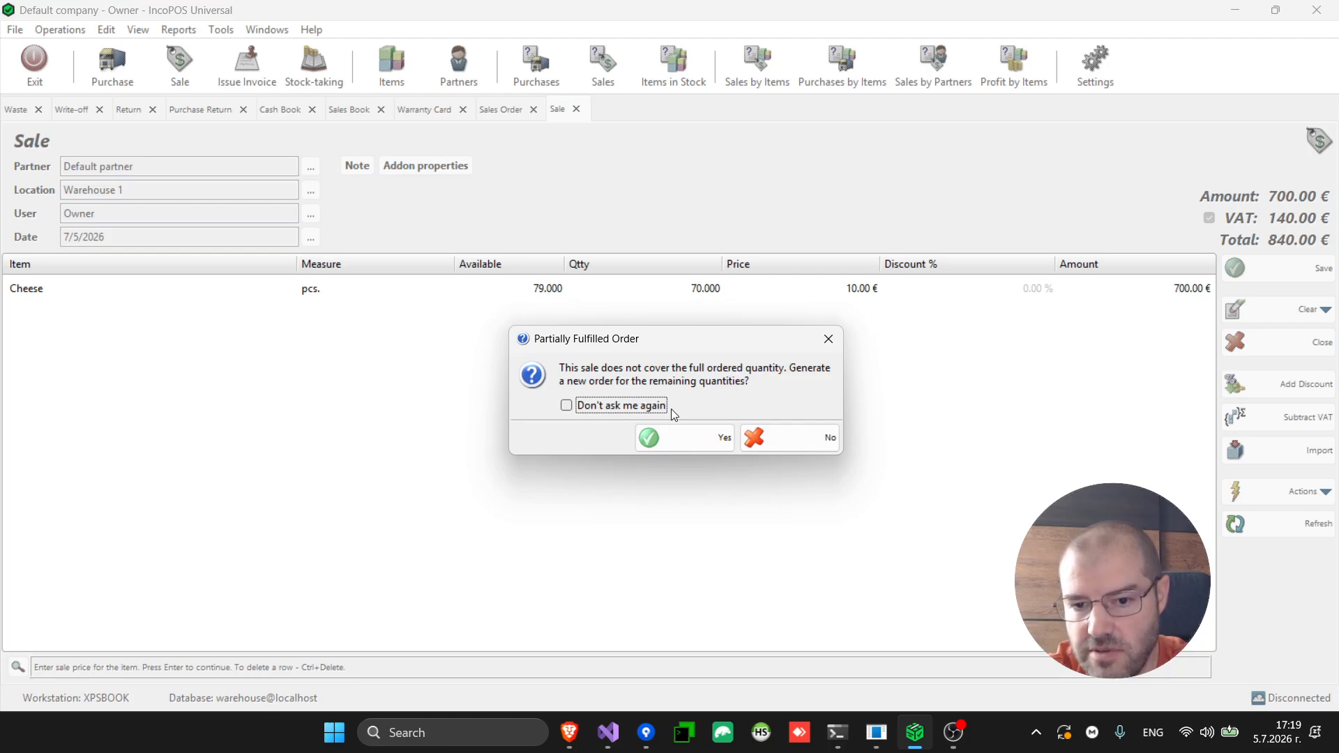
pyautogui.click(703, 442)
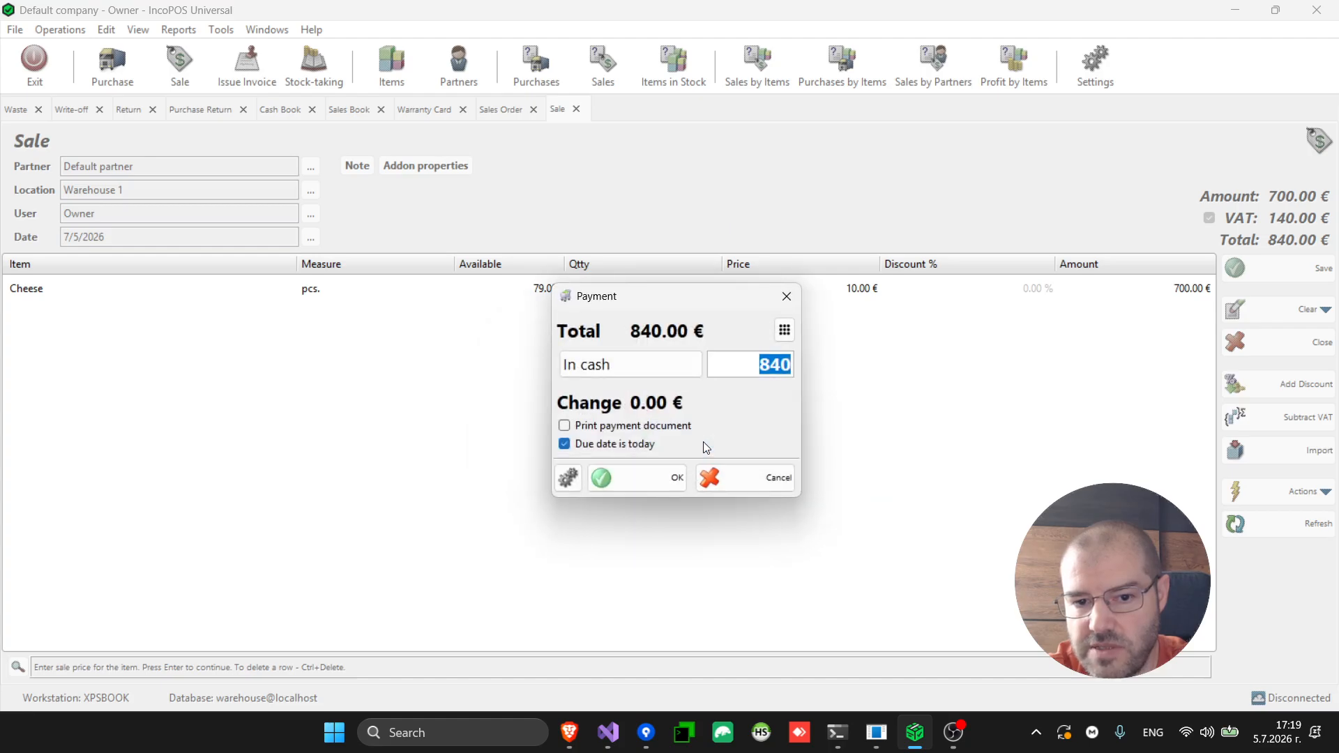
pyautogui.click(655, 487)
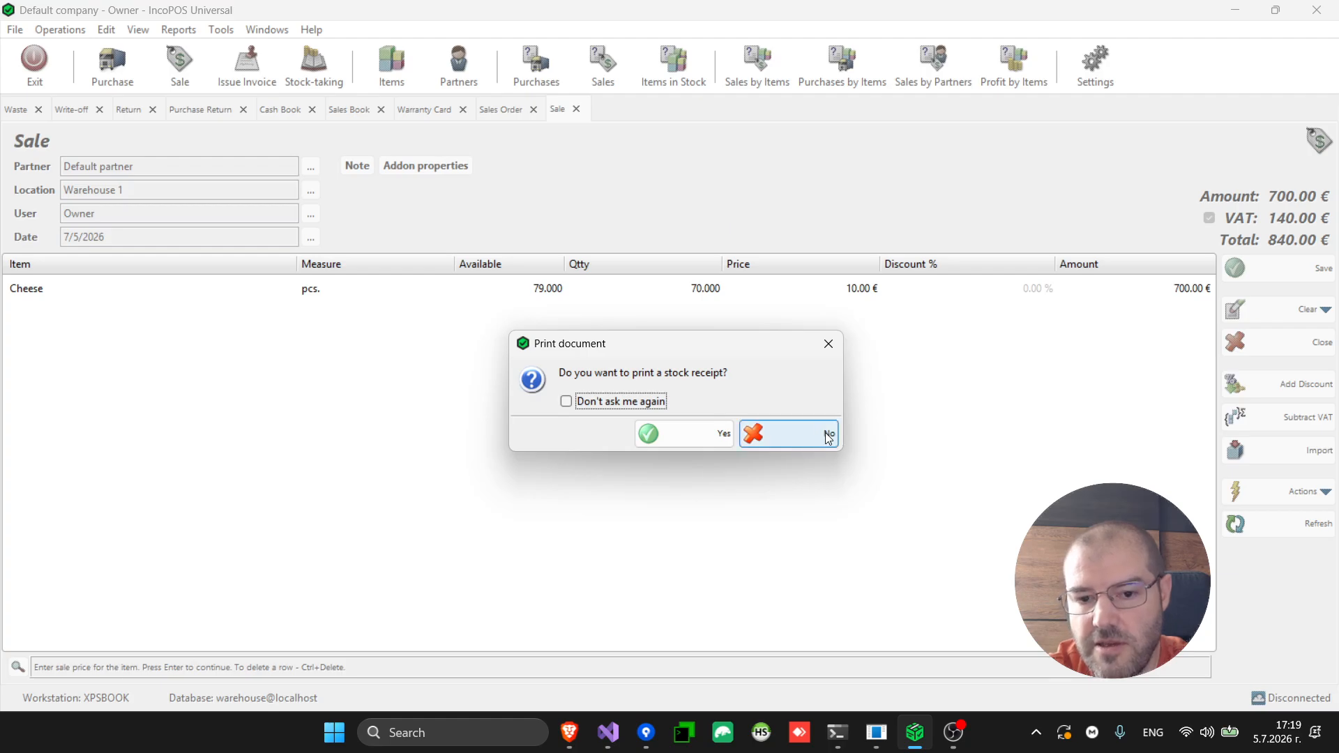
pyautogui.click(827, 435)
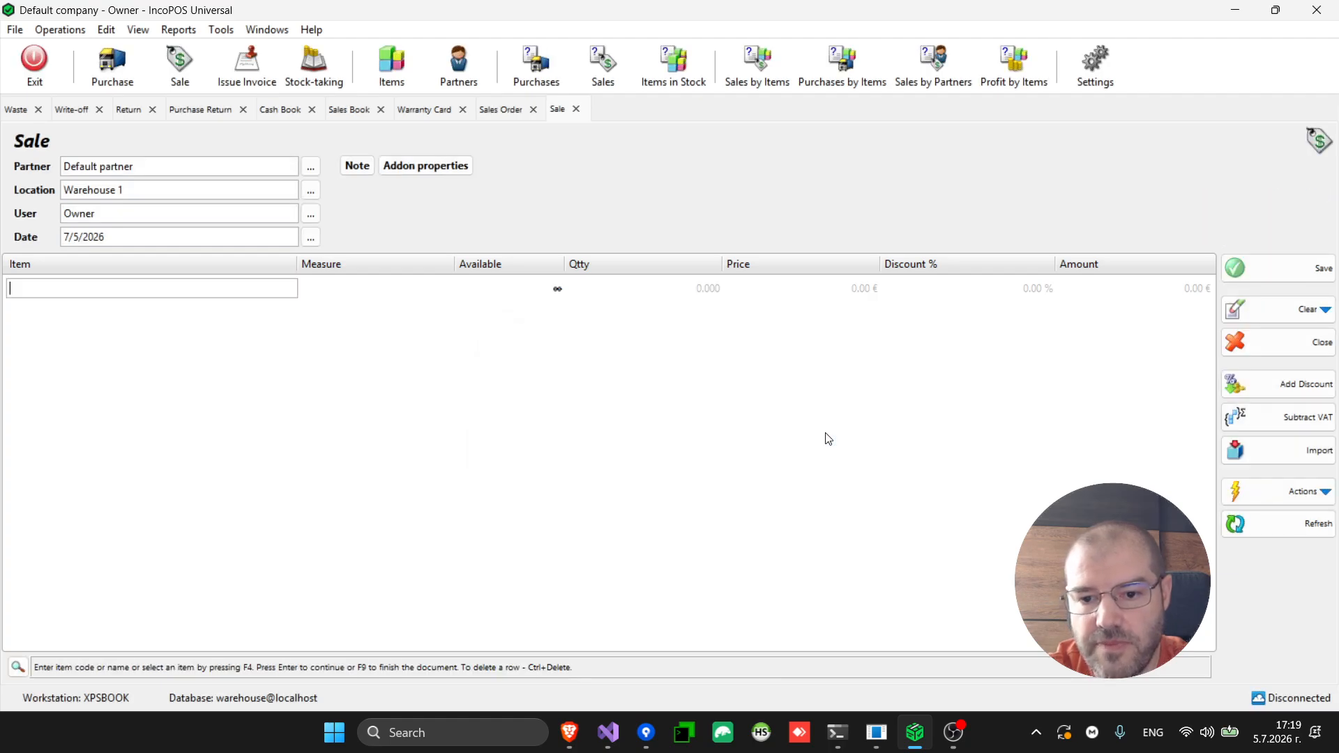
pyautogui.click(49, 31)
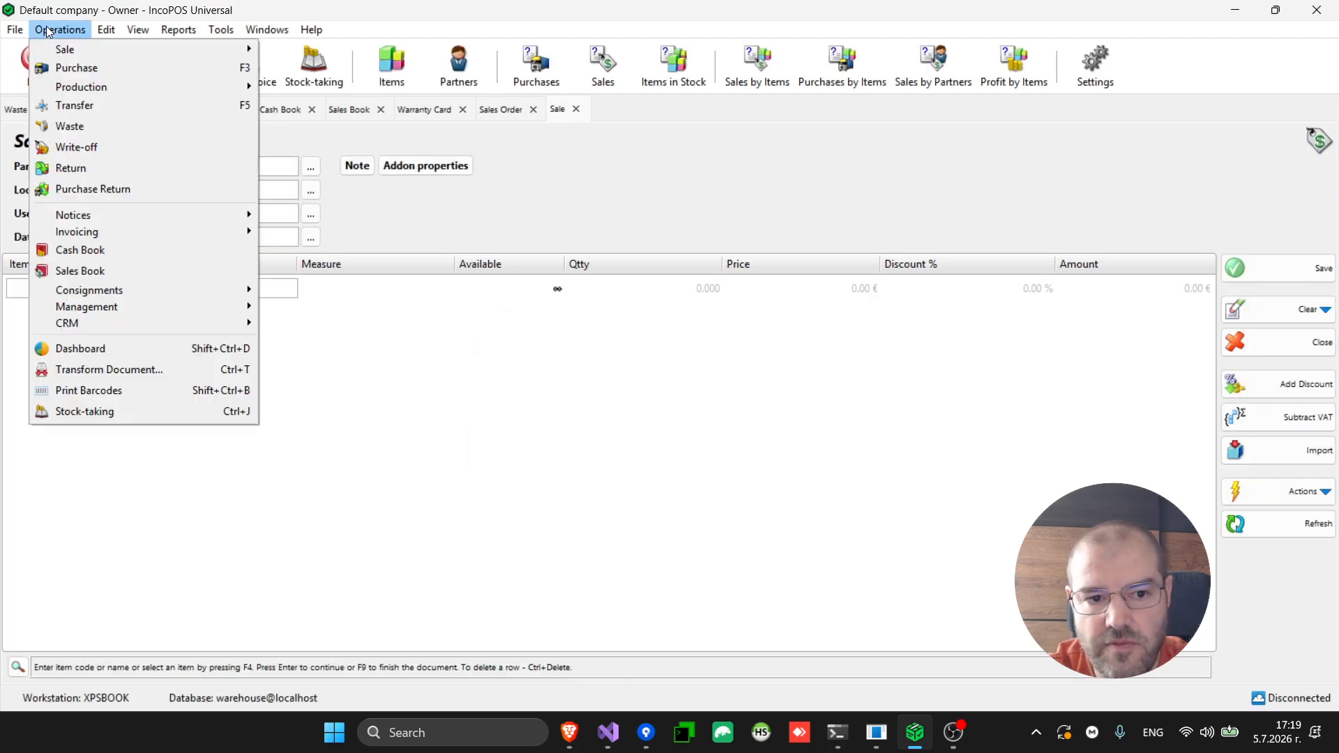
pyautogui.click(134, 372)
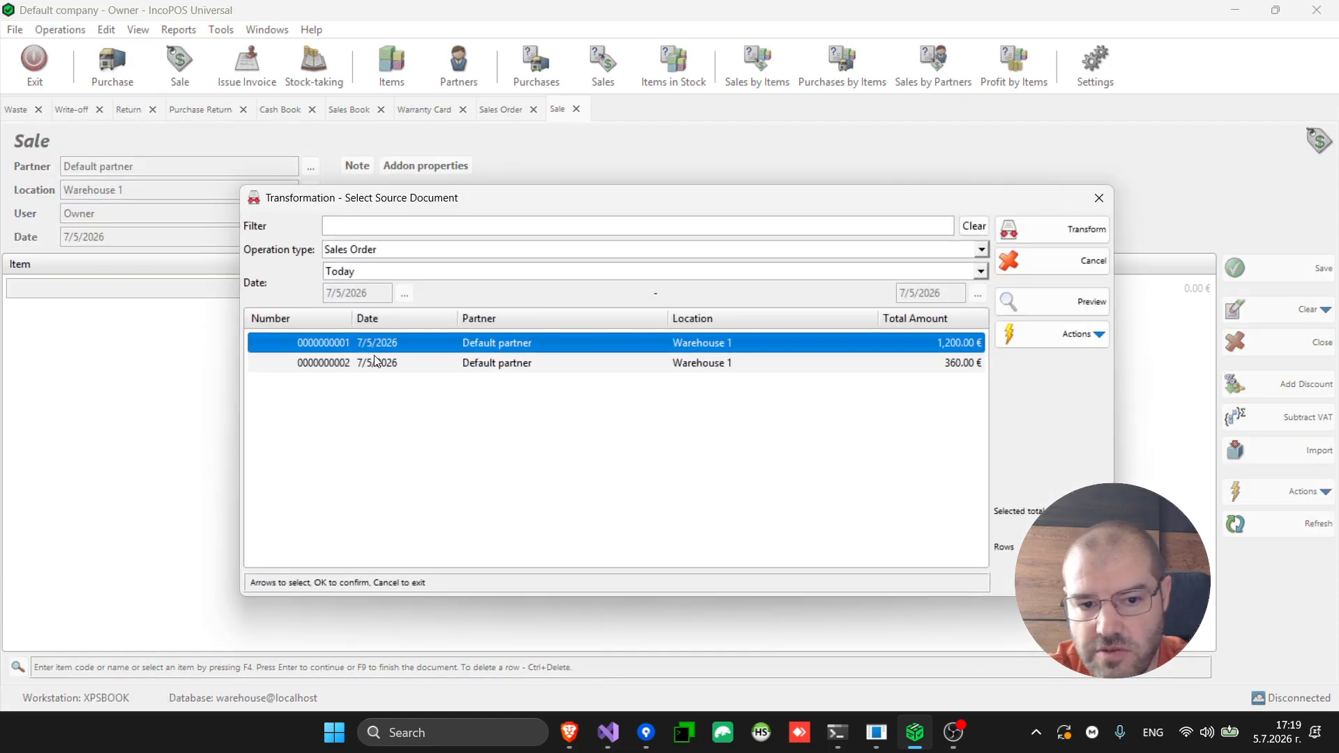
pyautogui.click(380, 362)
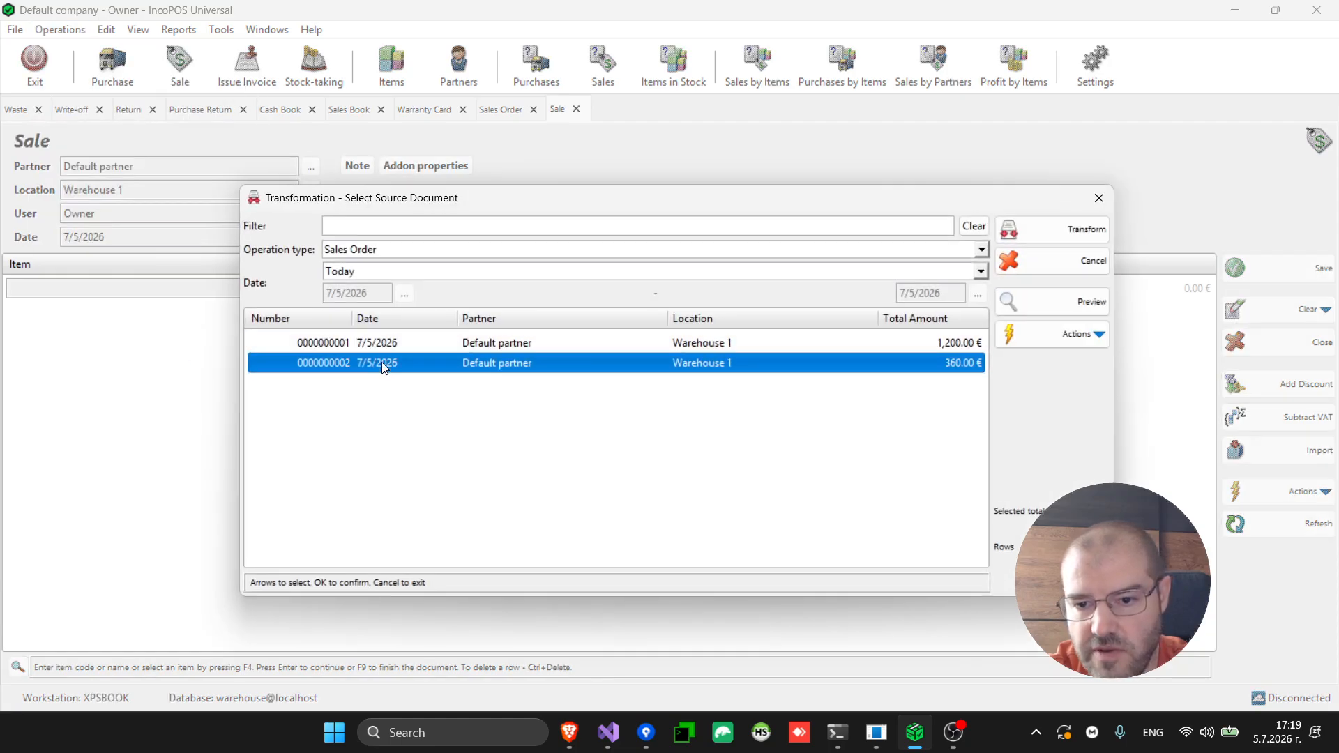
pyautogui.click(1051, 309)
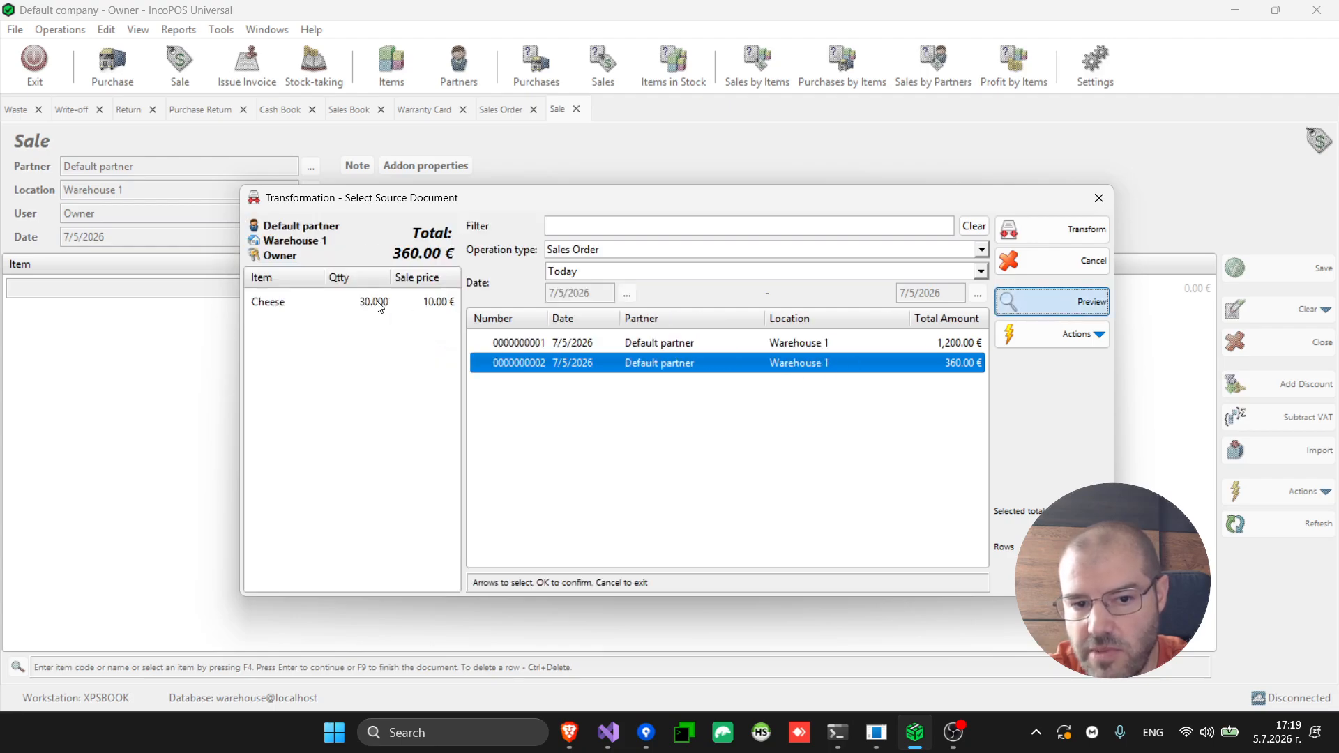
pyautogui.click(651, 341)
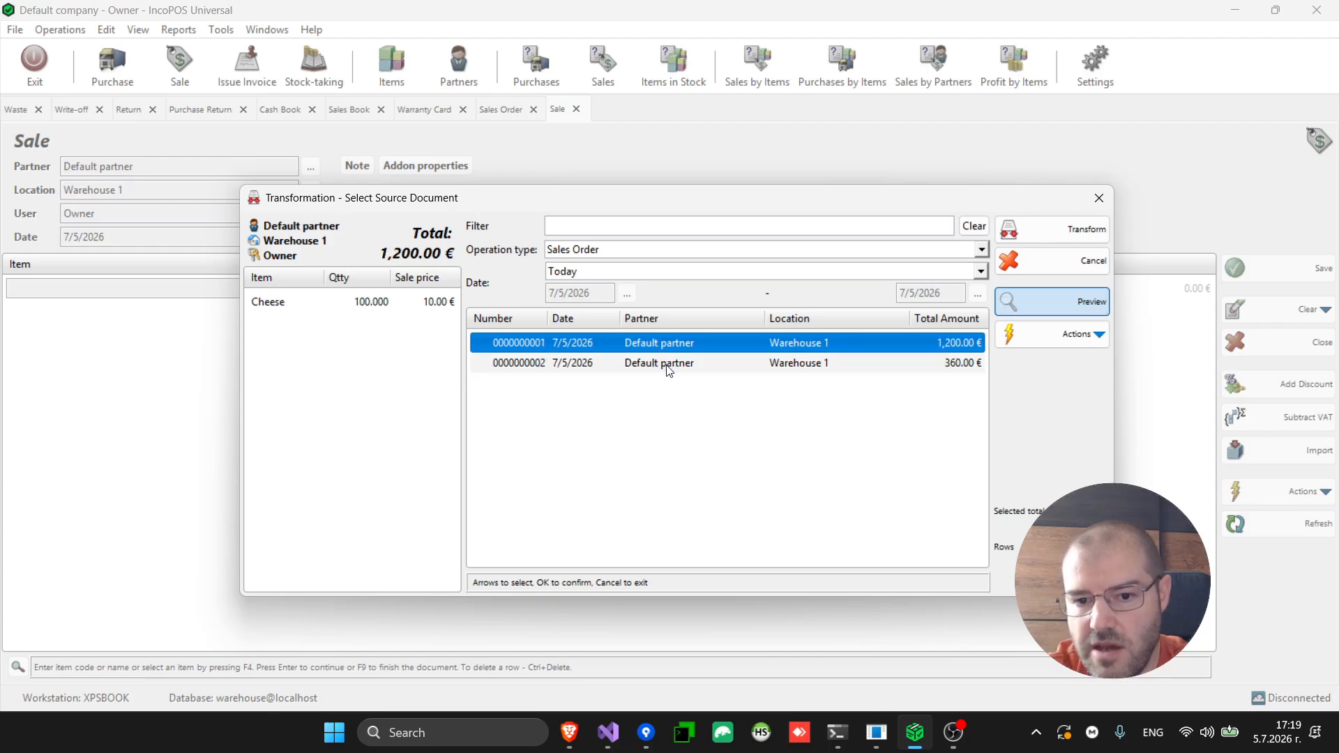
pyautogui.click(668, 366)
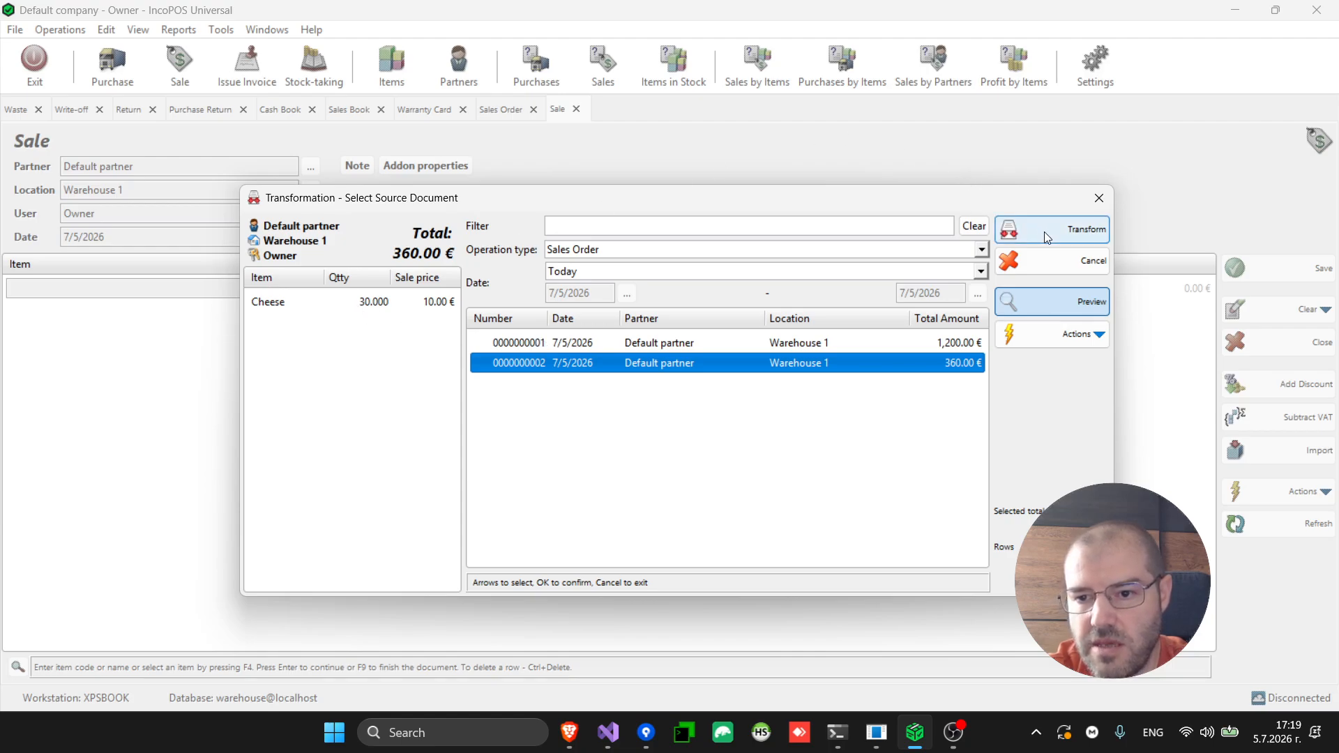
pyautogui.click(1067, 260)
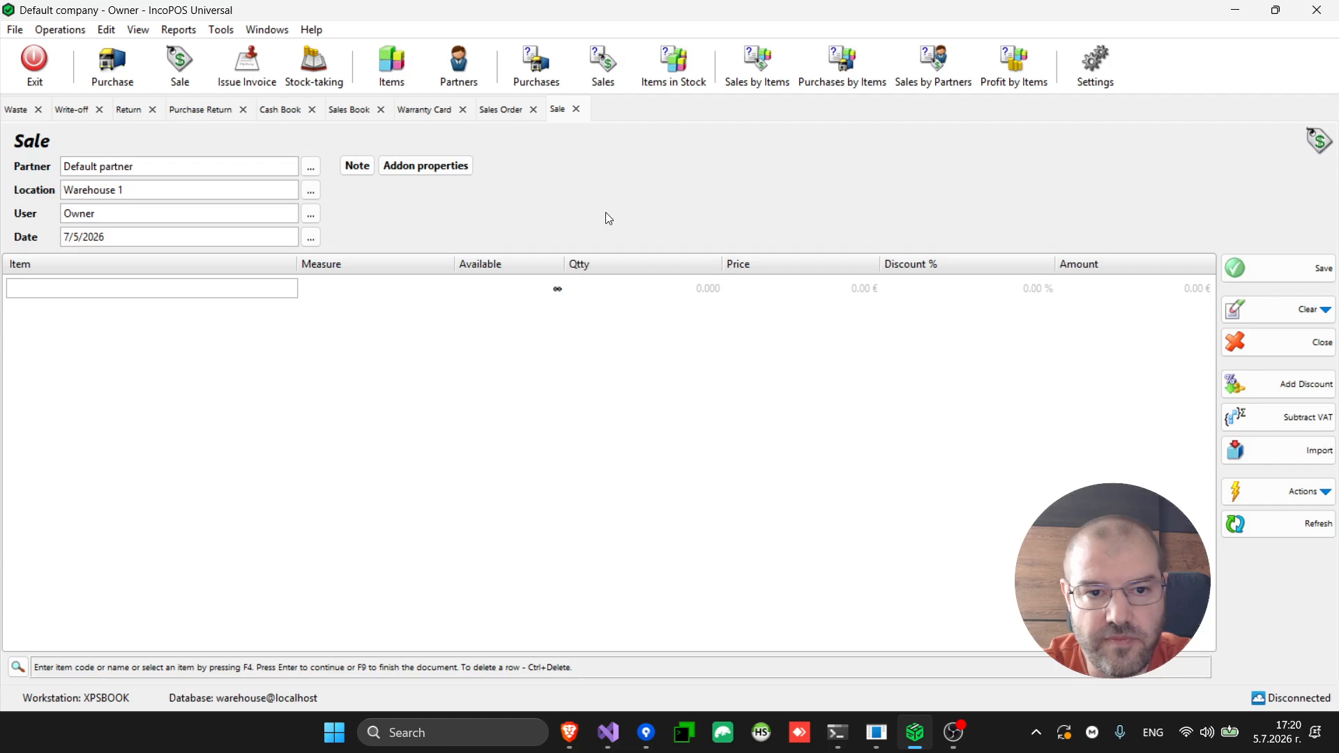
# Browse the Operations and Edit menus to reach the Reprint Documents submenu
pyautogui.click(73, 32)
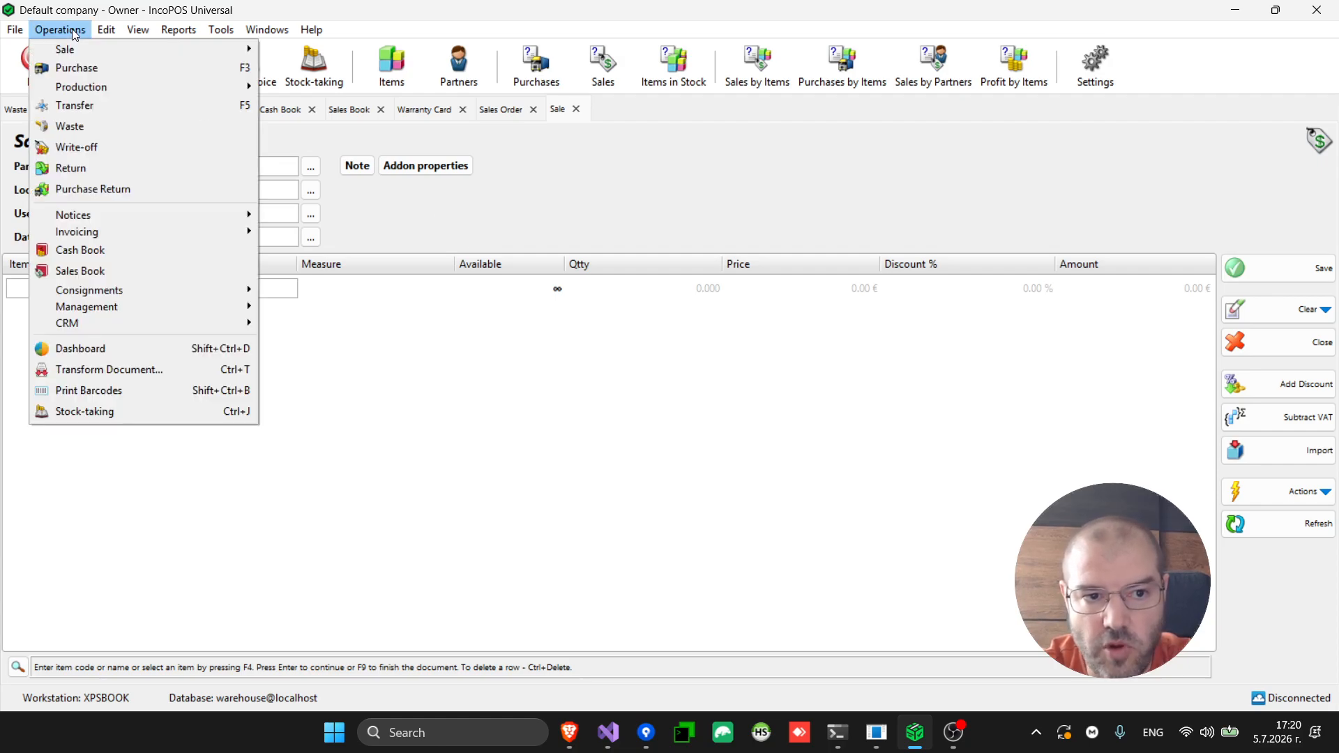
pyautogui.moveTo(153, 287)
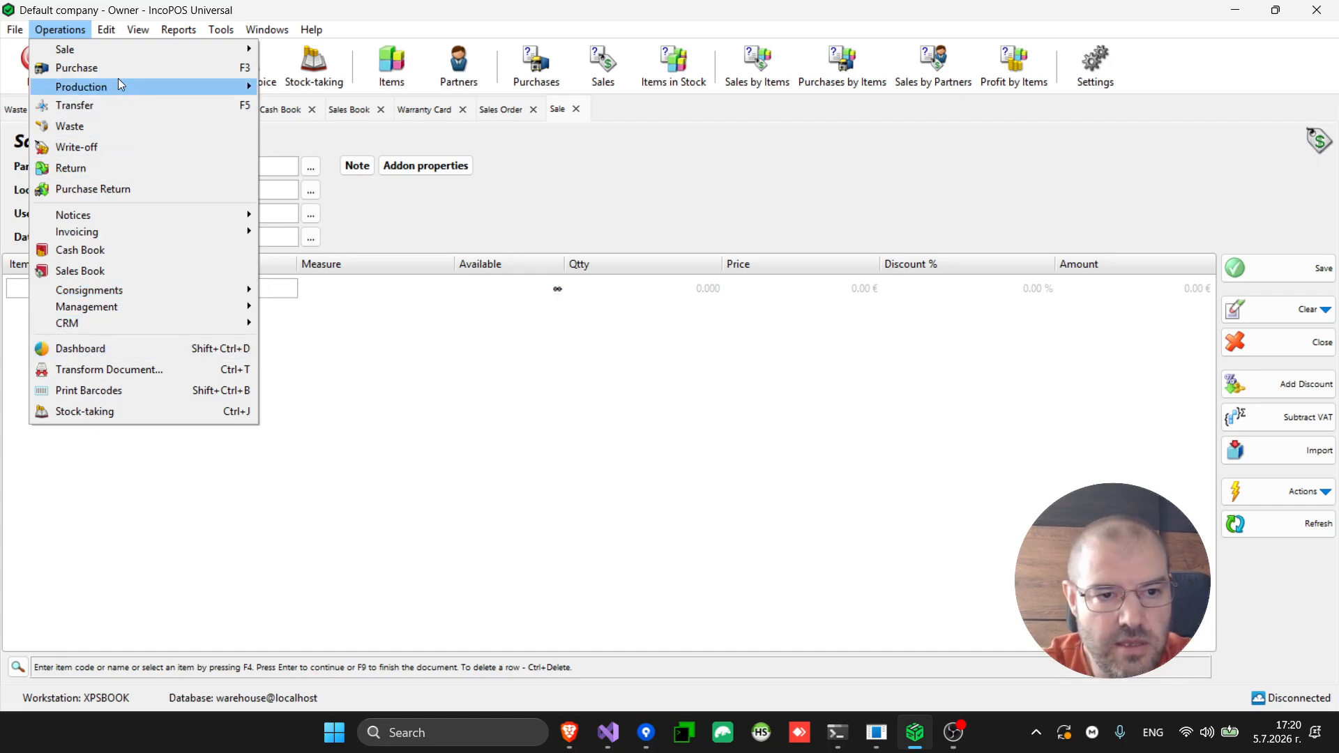
pyautogui.moveTo(114, 53)
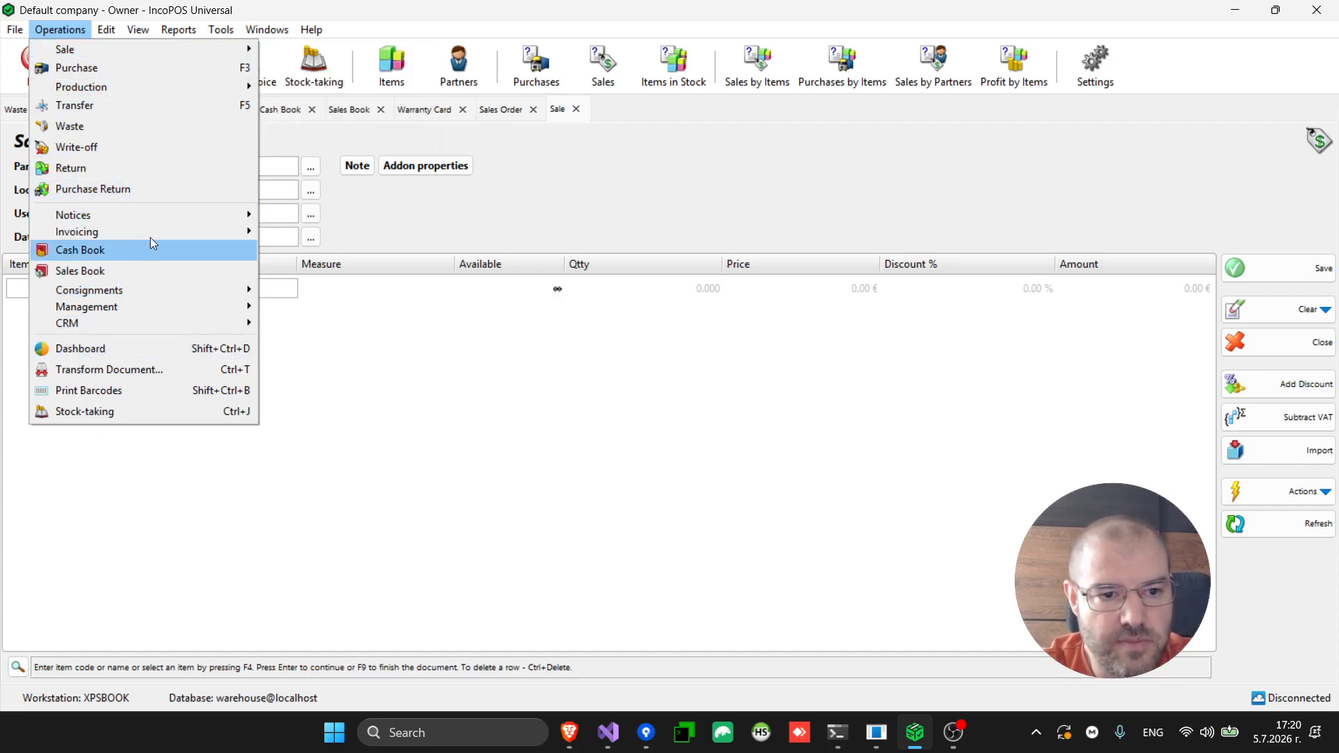
pyautogui.moveTo(161, 219)
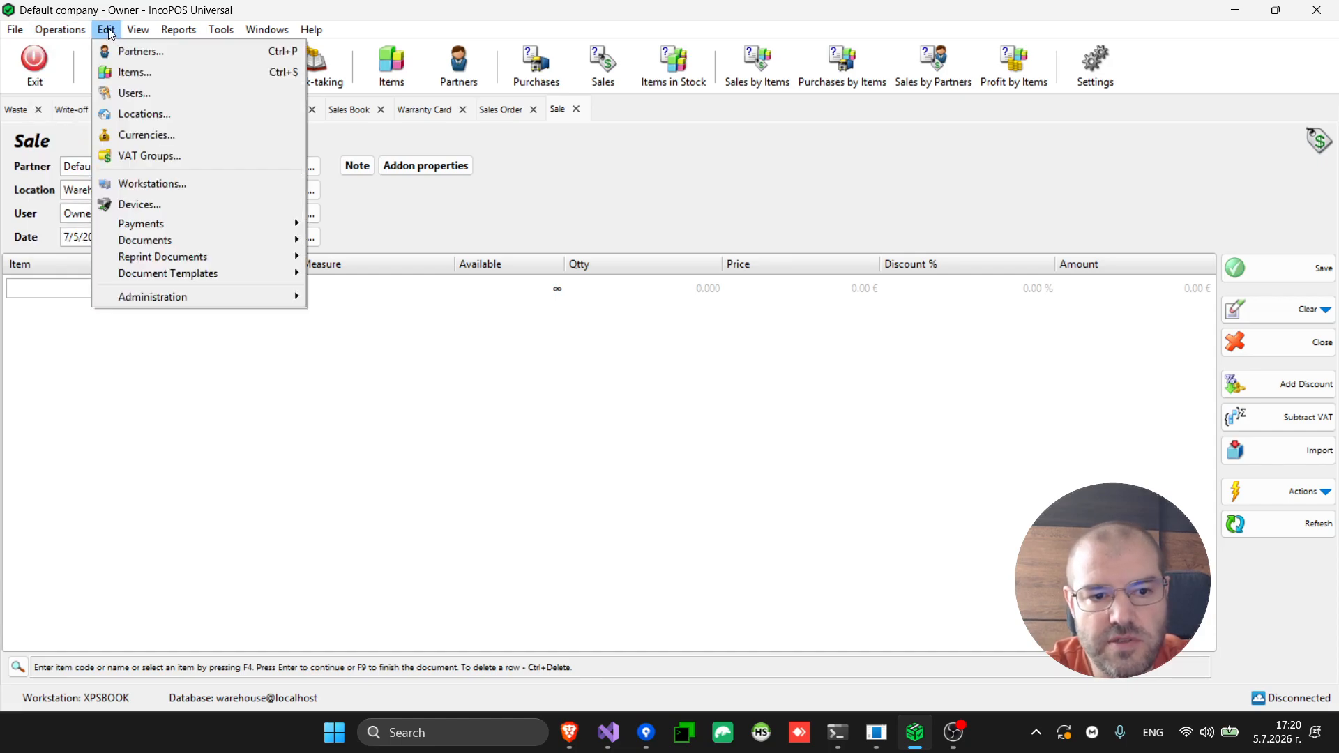
pyautogui.moveTo(217, 258)
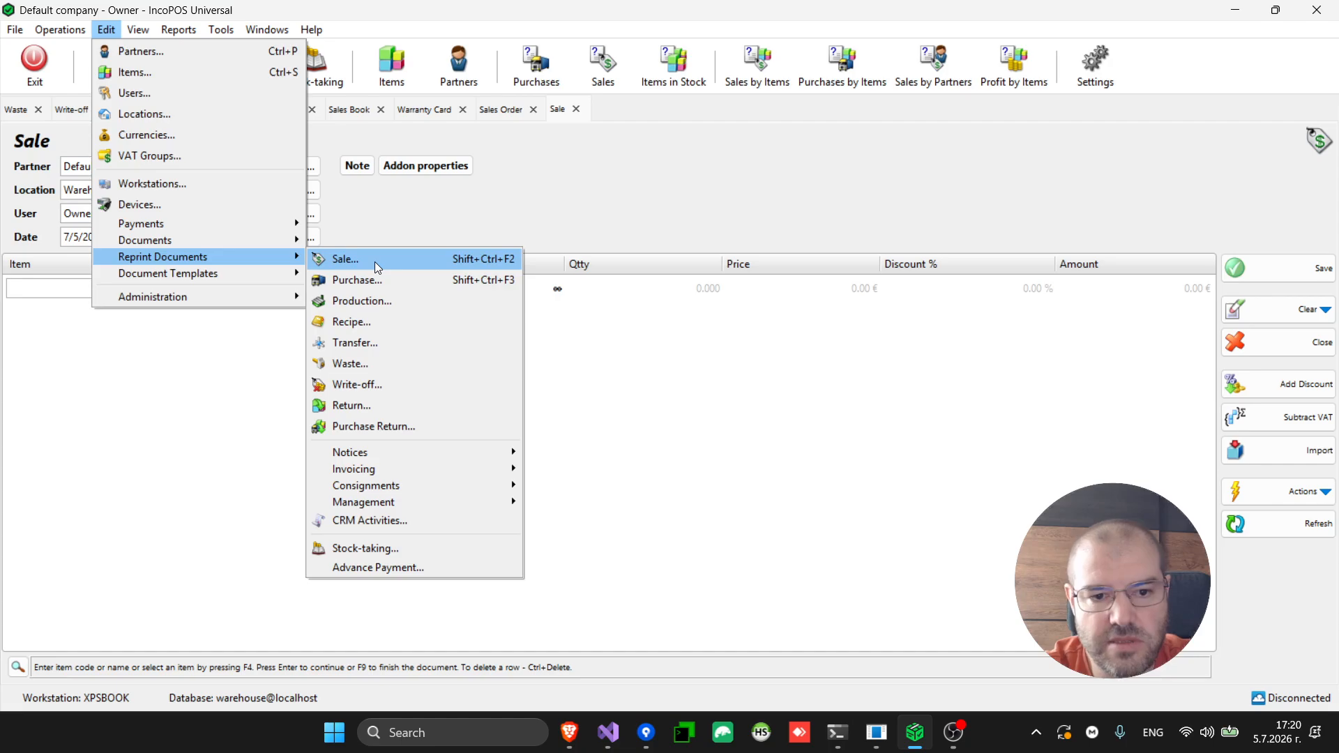
# Preview the stock receipt of the 840.00 € sale of 70 Cheese, then close it
pyautogui.click(441, 263)
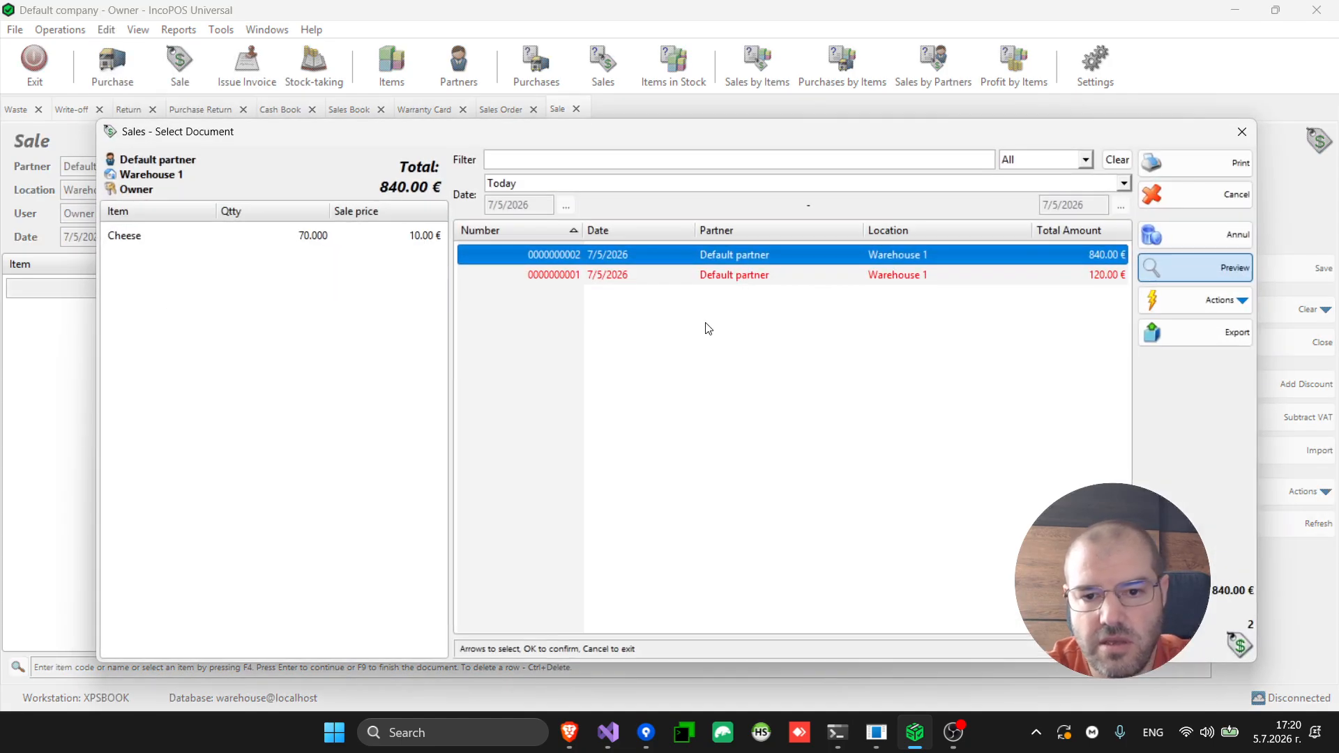
pyautogui.click(738, 278)
pyautogui.click(747, 256)
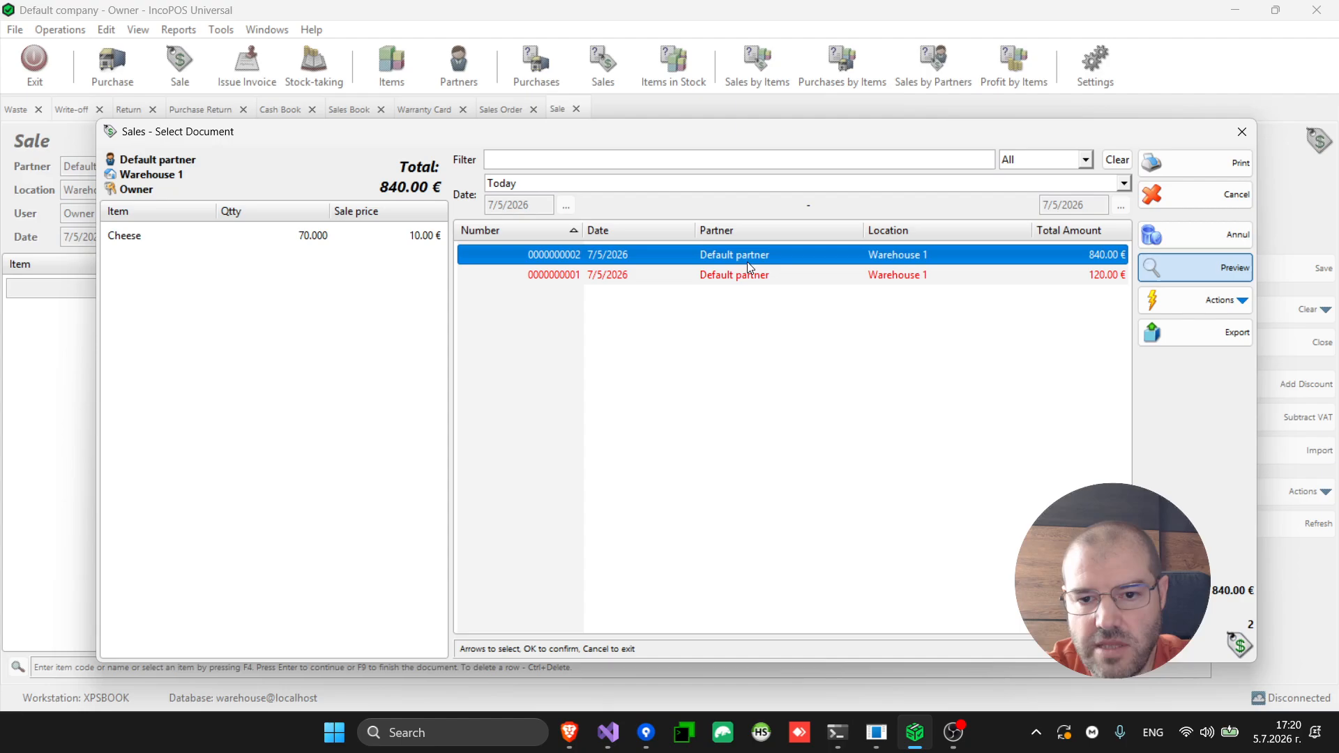
pyautogui.click(742, 277)
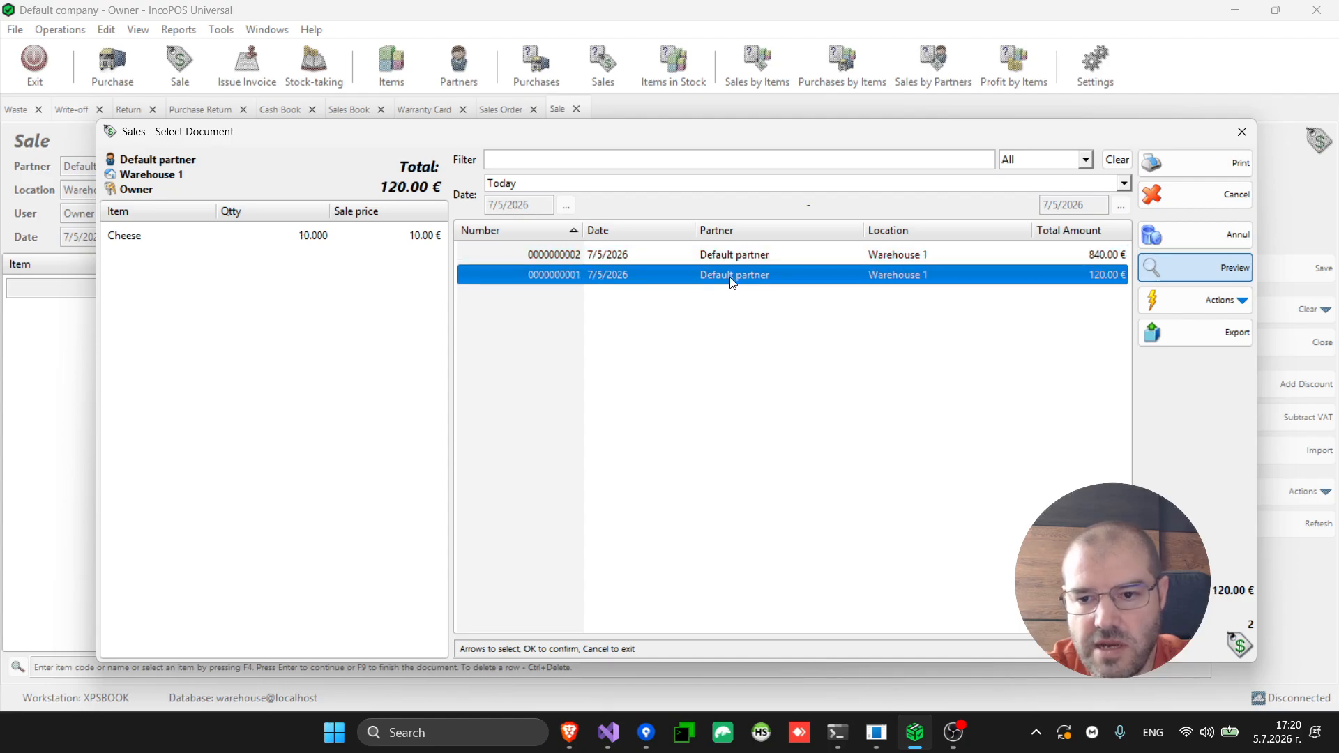
pyautogui.click(721, 254)
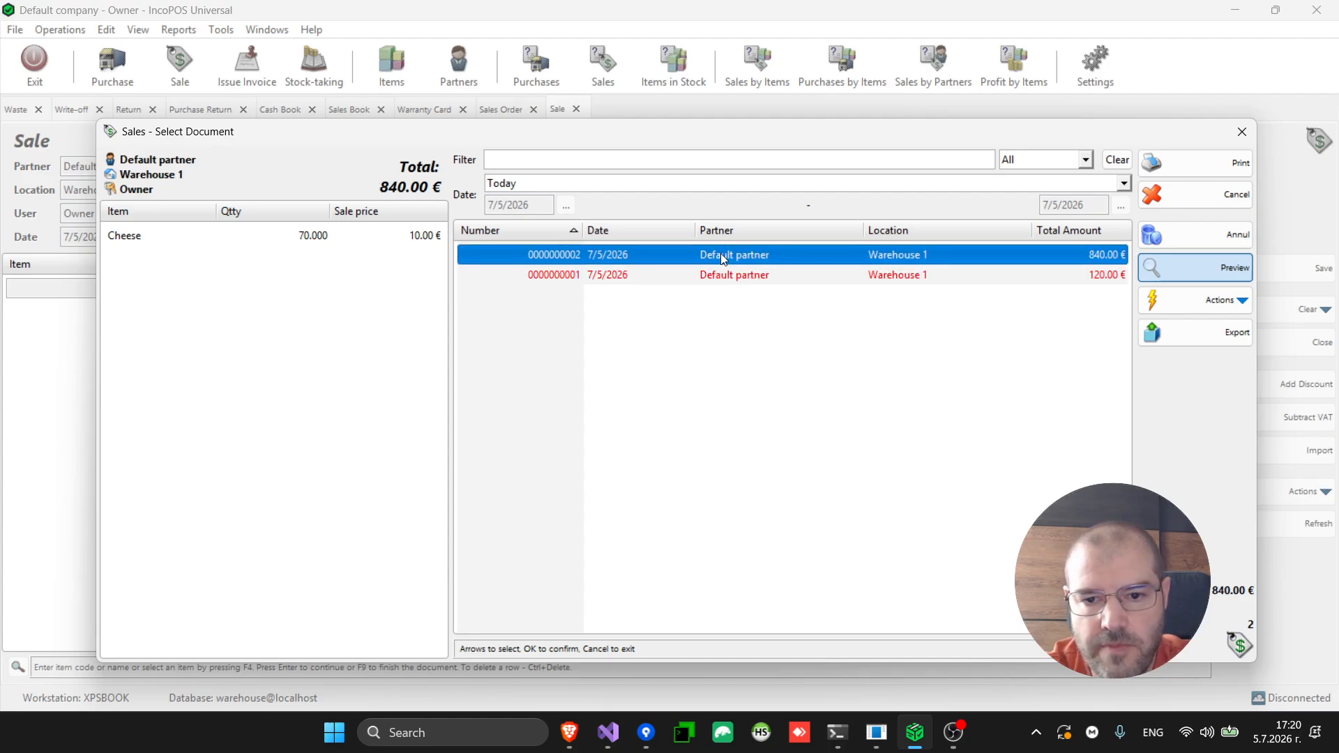
pyautogui.doubleClick(721, 256)
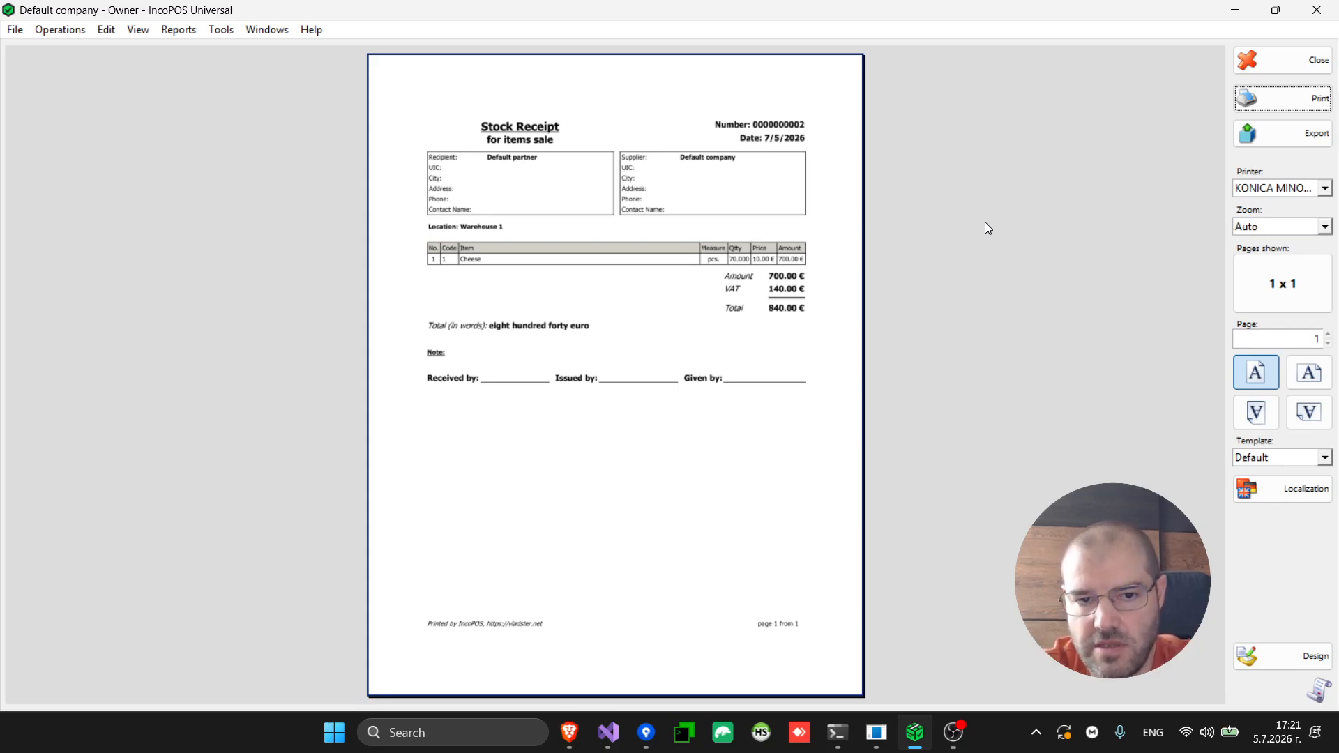
pyautogui.press('Escape')
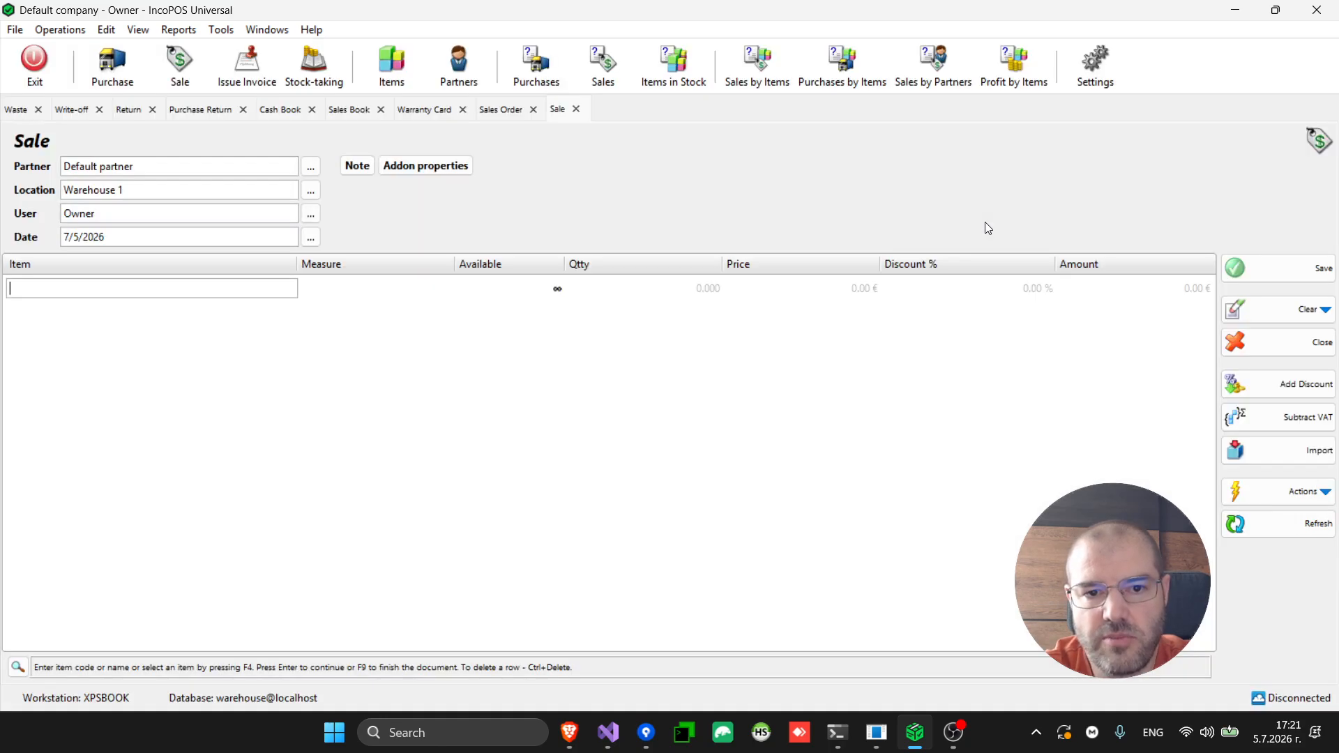
pyautogui.click(106, 31)
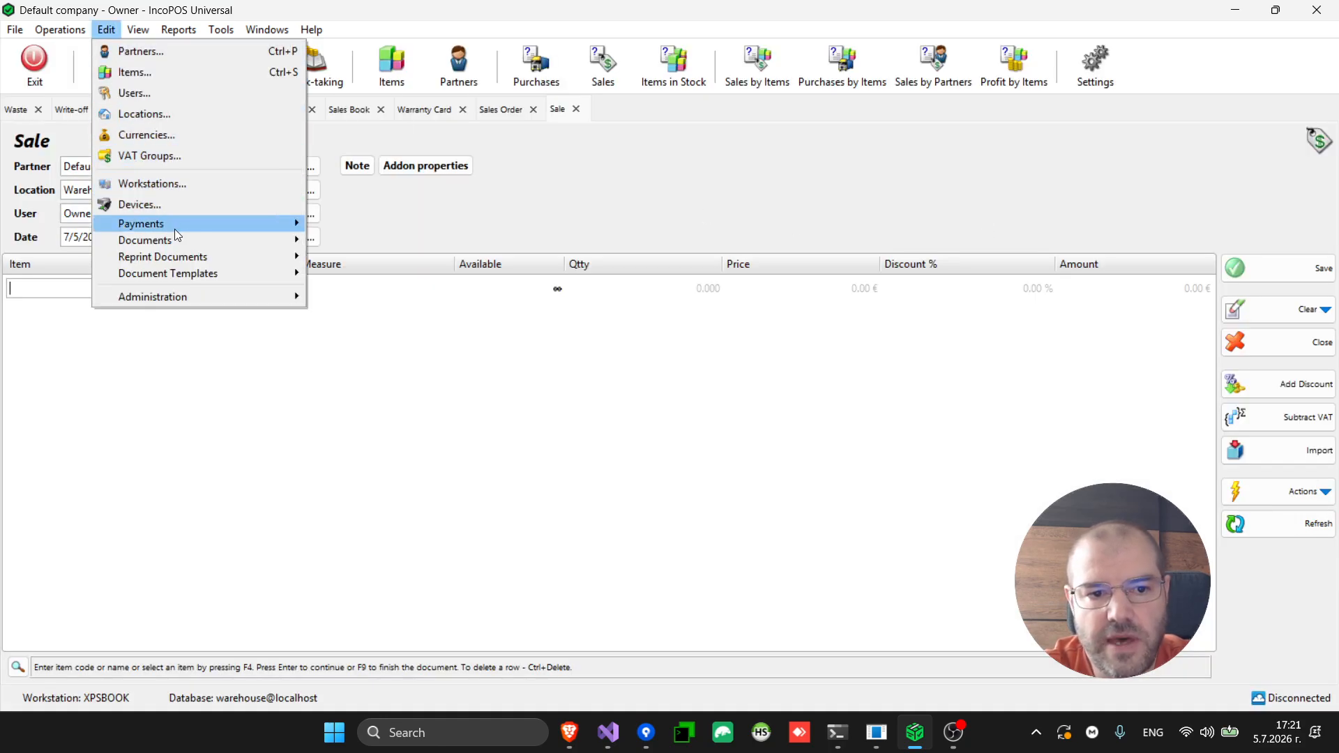
pyautogui.moveTo(182, 242)
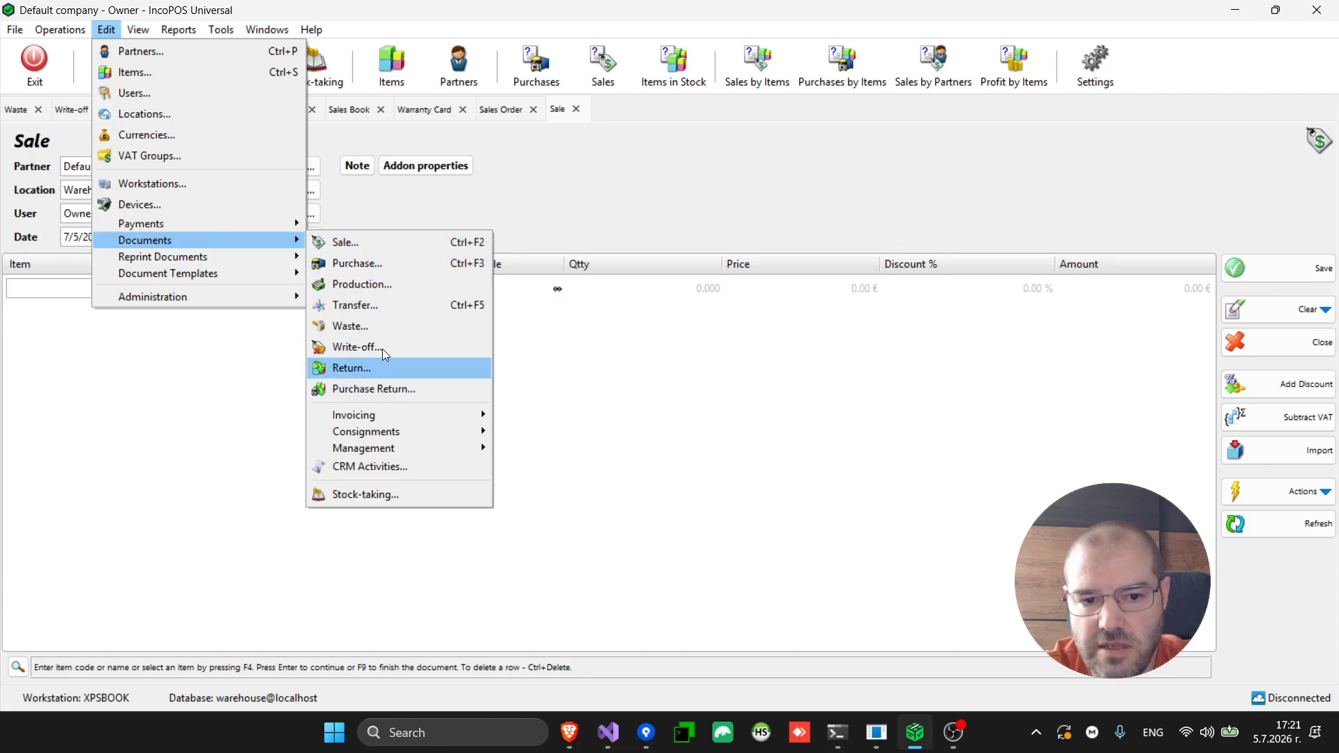
pyautogui.click(371, 242)
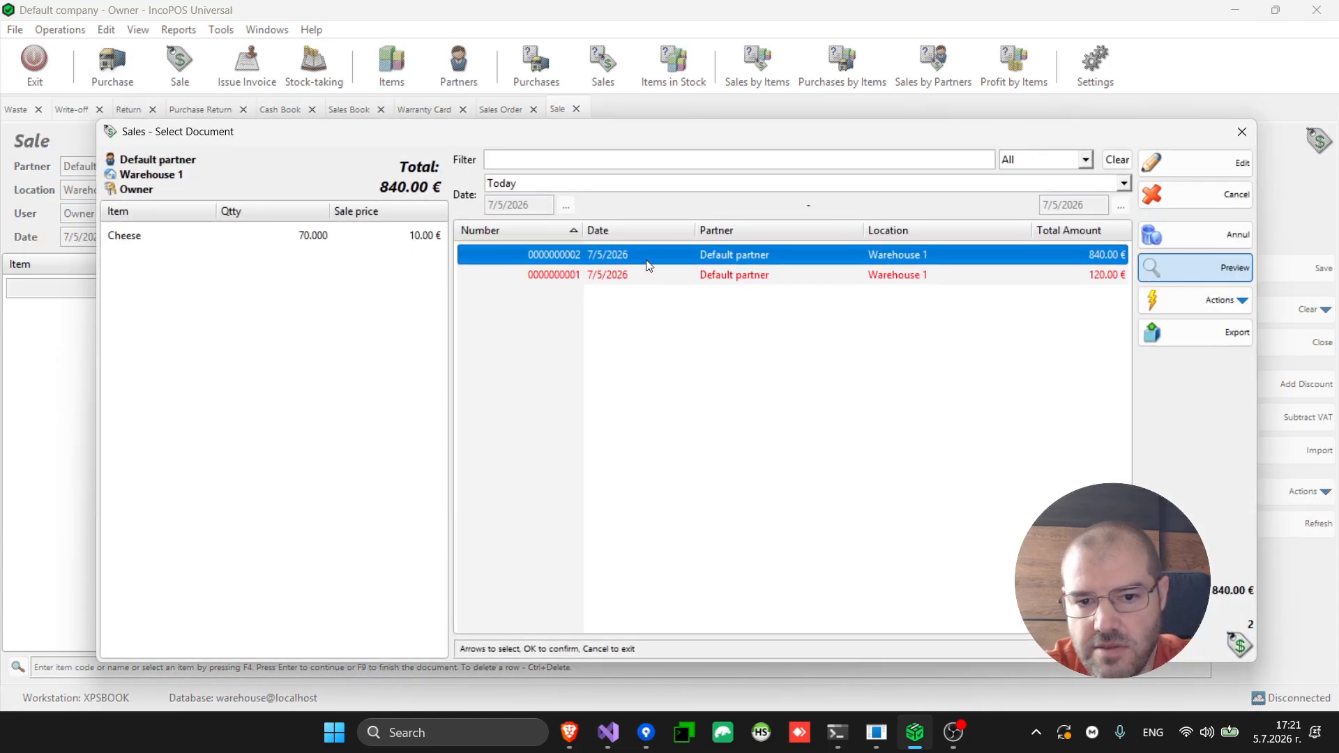
pyautogui.doubleClick(648, 259)
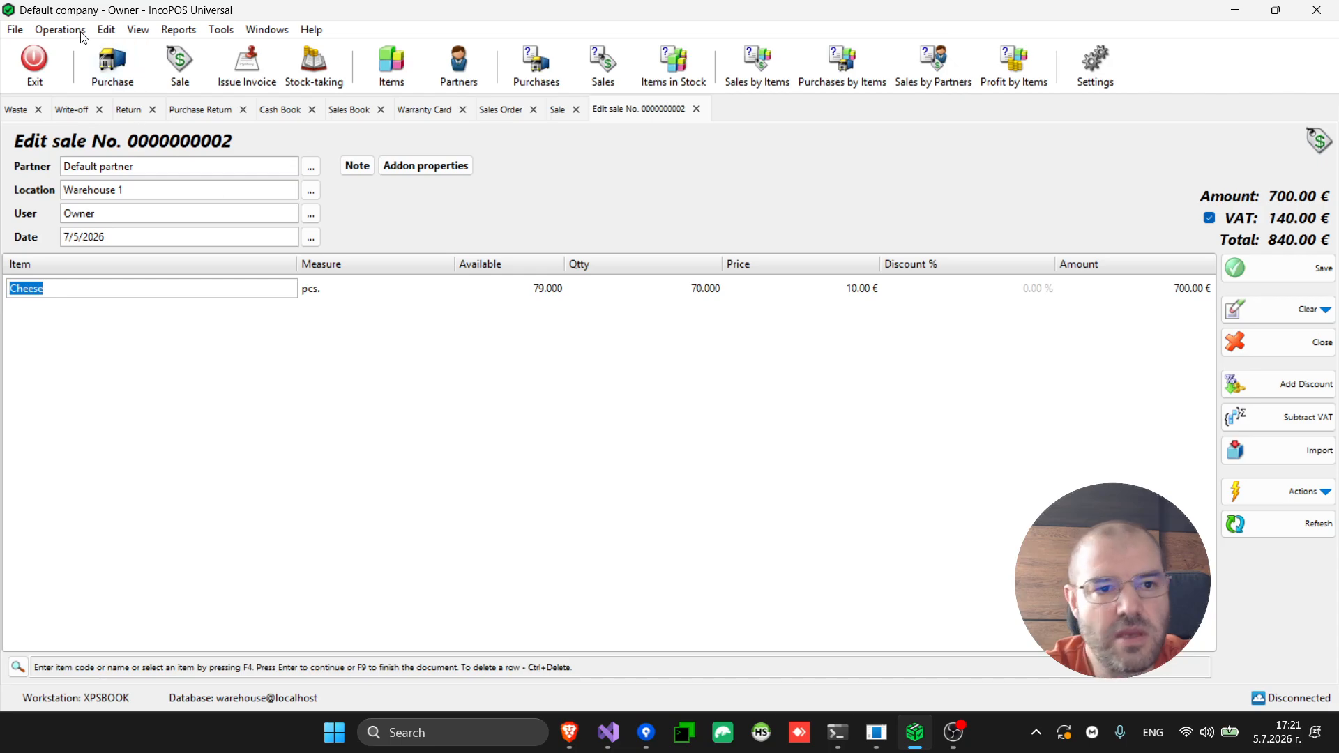
# Run the Sales Report with default criteria, showing the 10 and 70 pcs Cheese sales
pyautogui.click(106, 32)
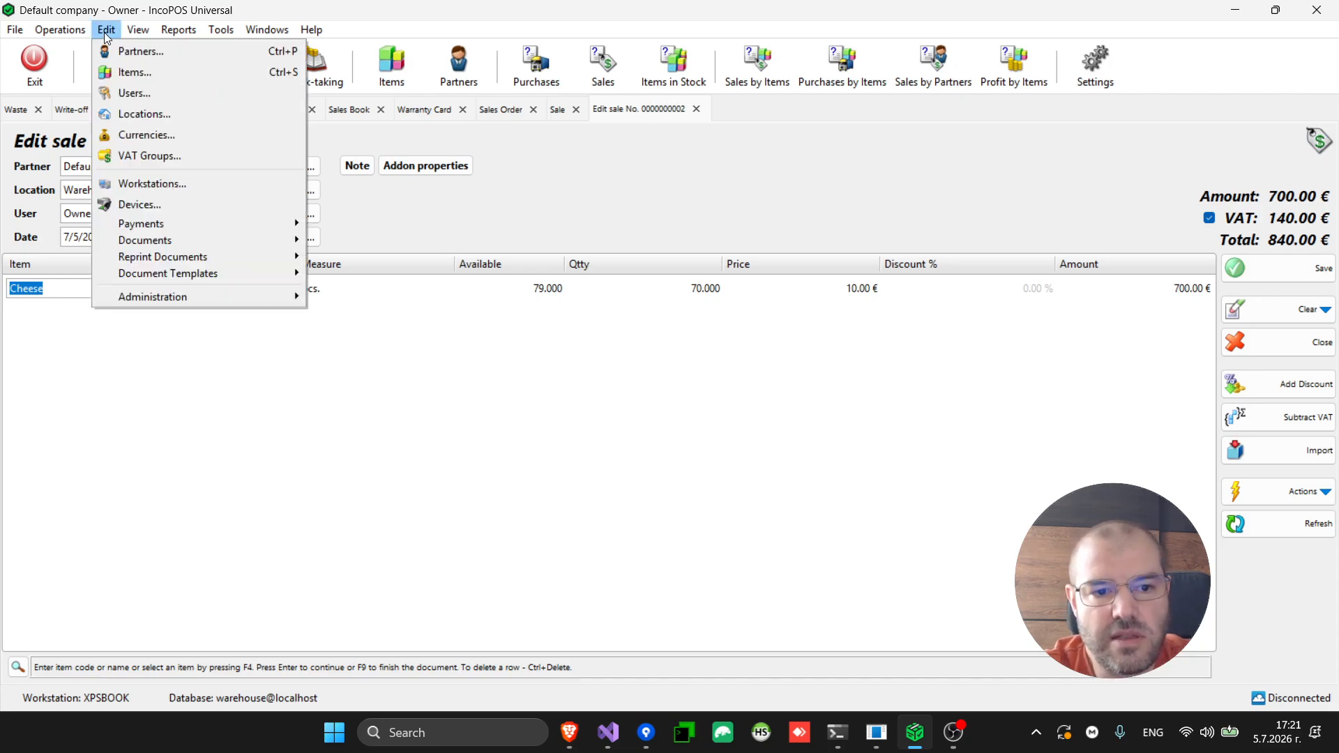
pyautogui.moveTo(168, 37)
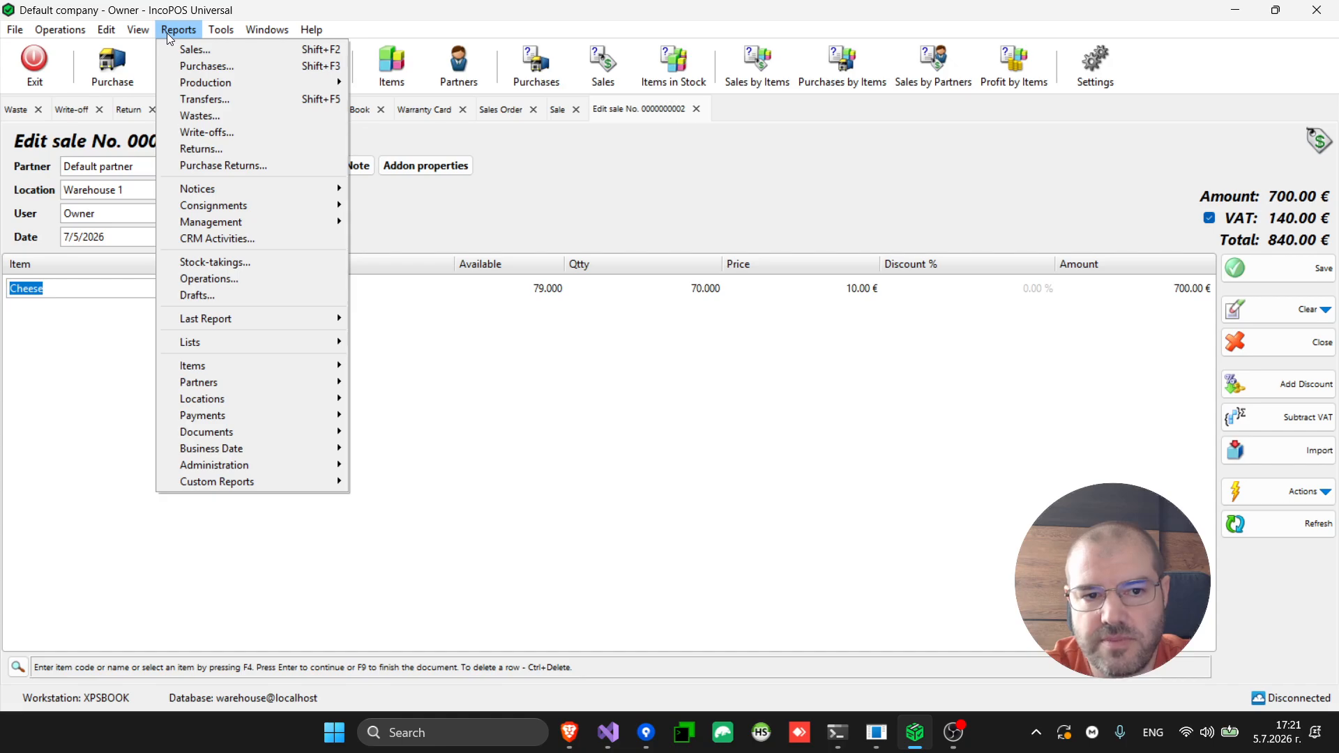
pyautogui.click(198, 50)
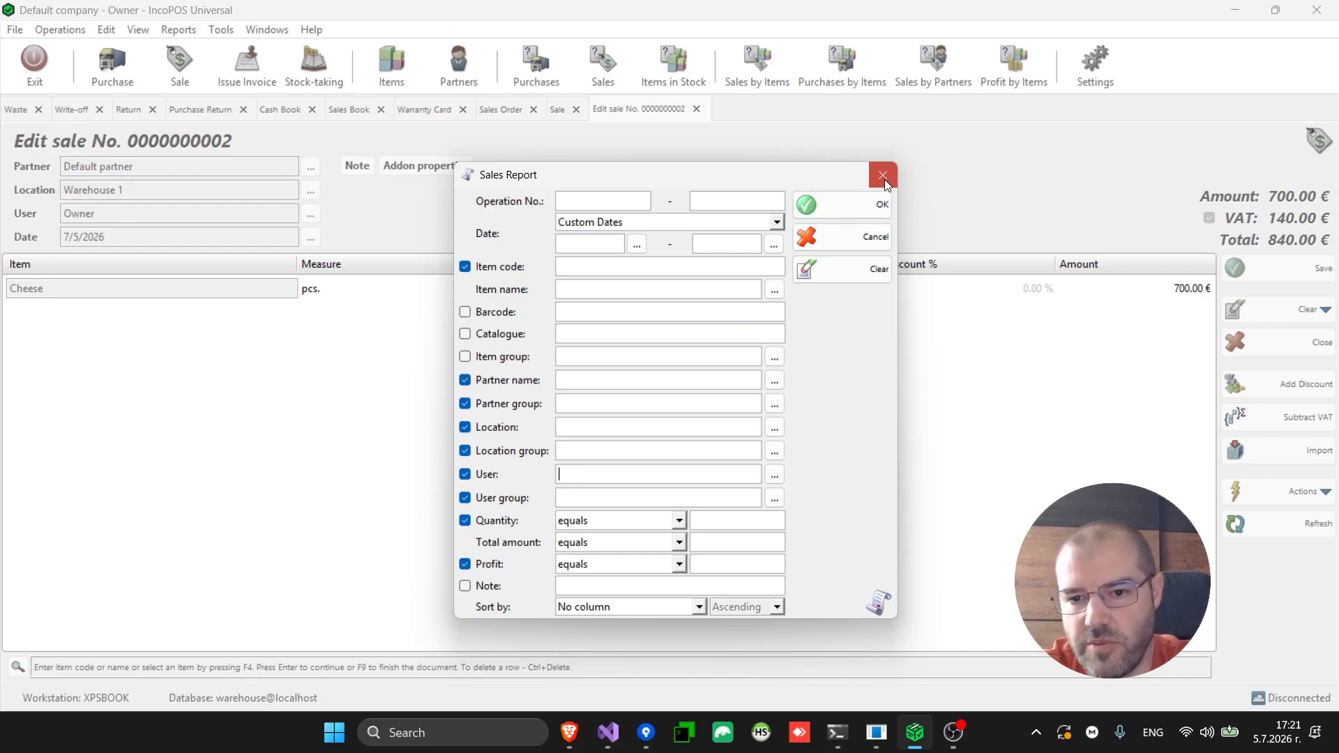
pyautogui.click(868, 204)
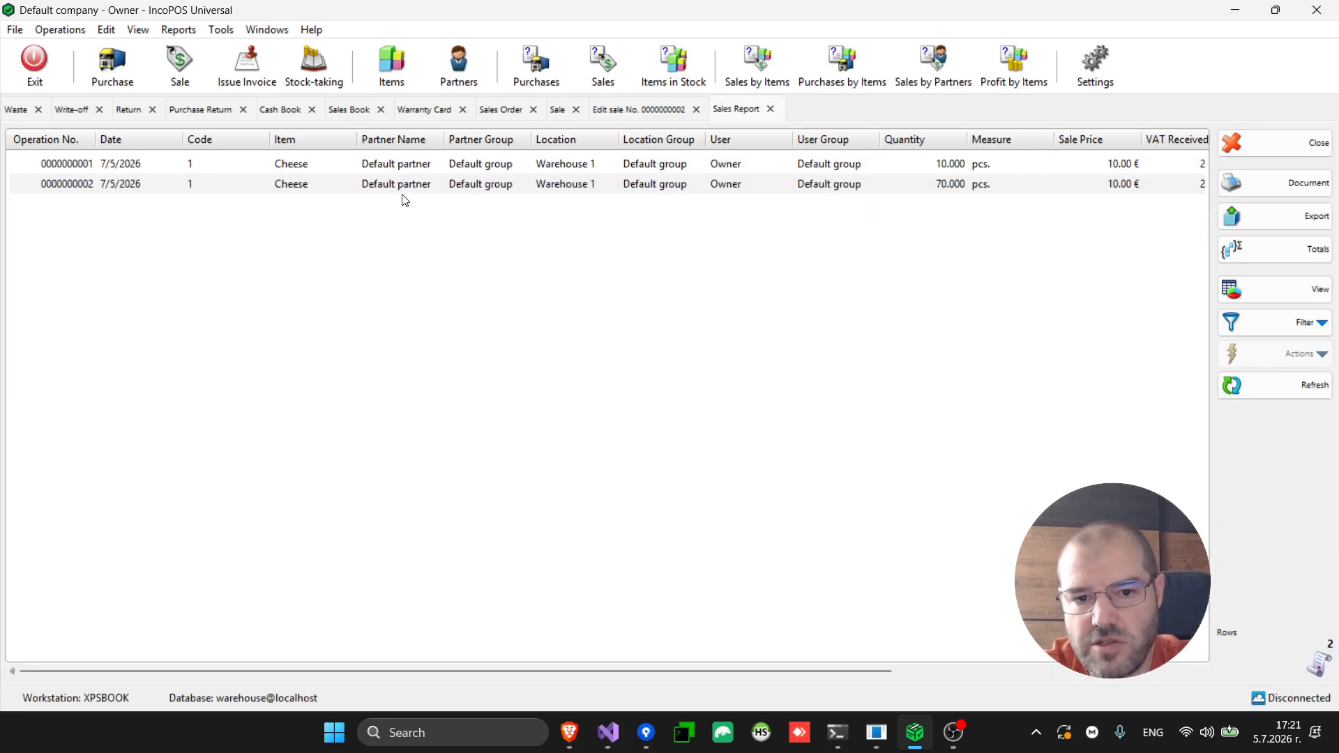
# Select the 70 pcs Cheese row and show the Report Filter criteria panel
pyautogui.click(427, 184)
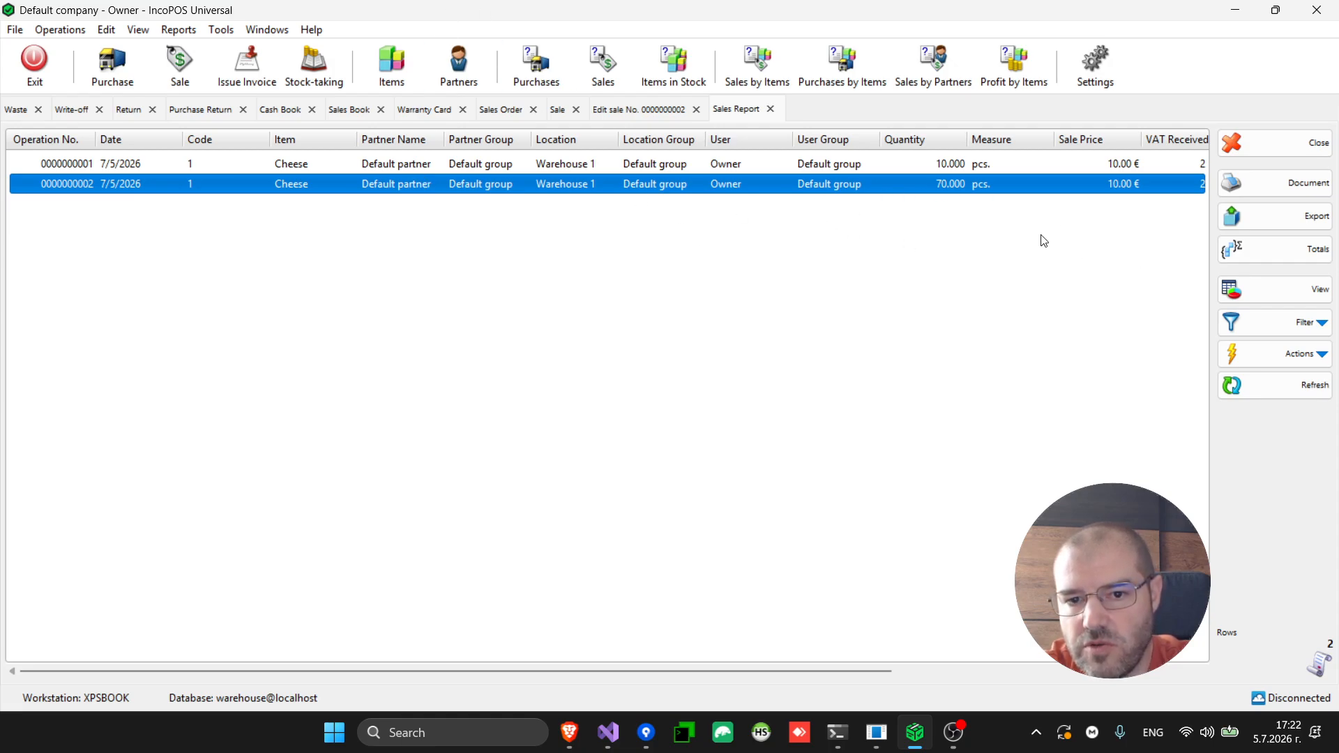
pyautogui.click(1286, 323)
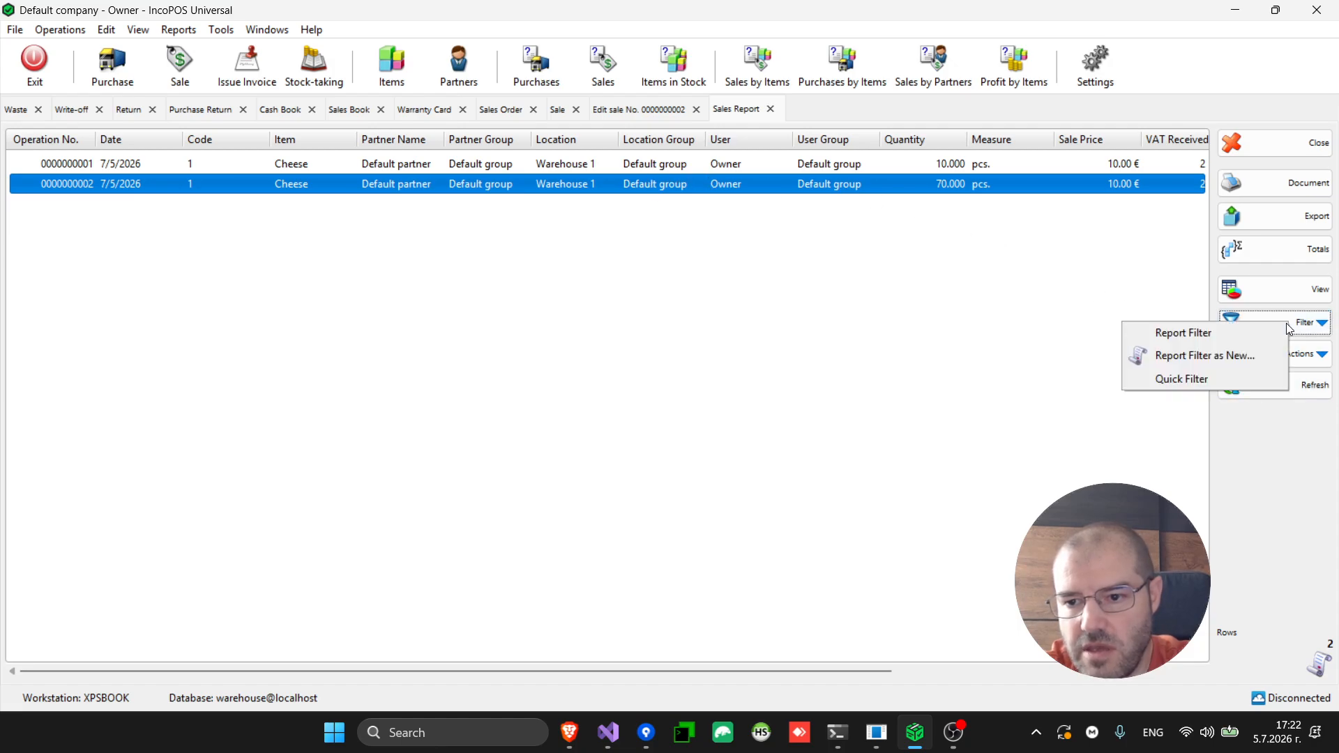
pyautogui.click(1225, 341)
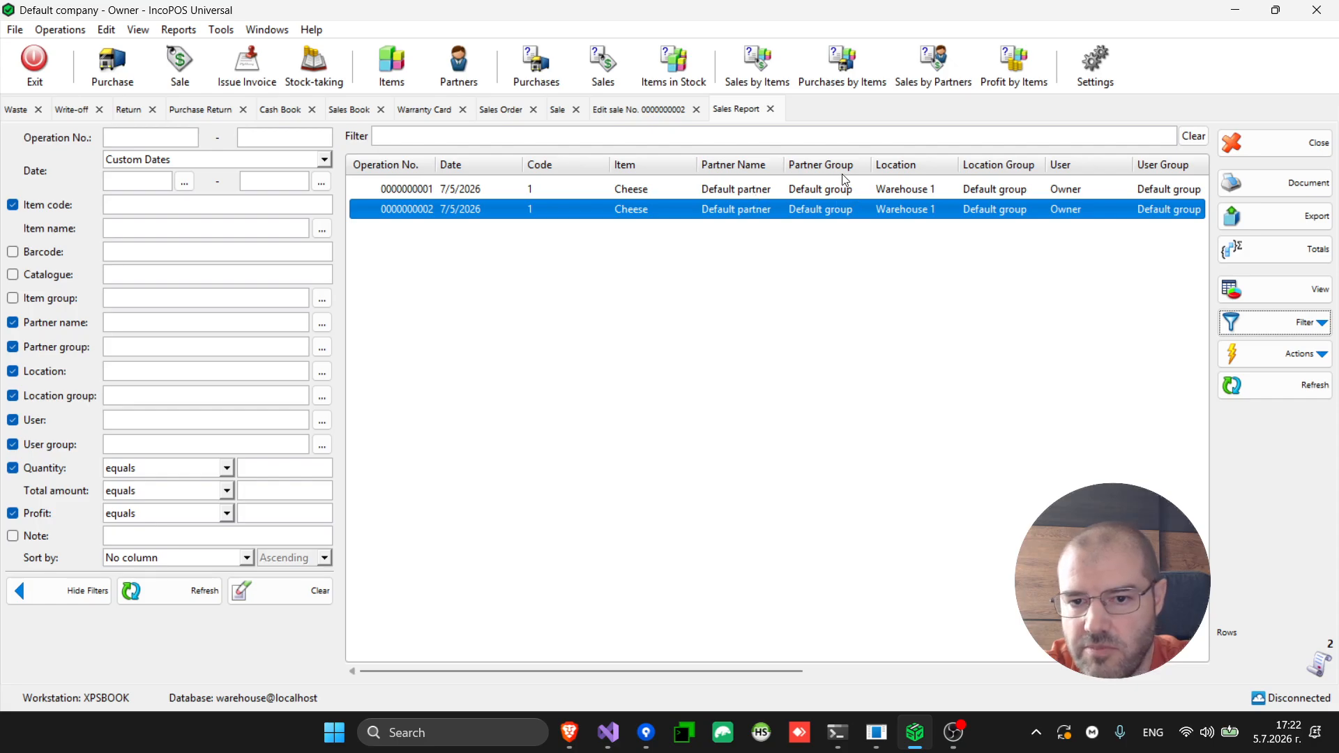
# Remove the Partner, Location and User group columns from the Sales Report
pyautogui.click(14, 348)
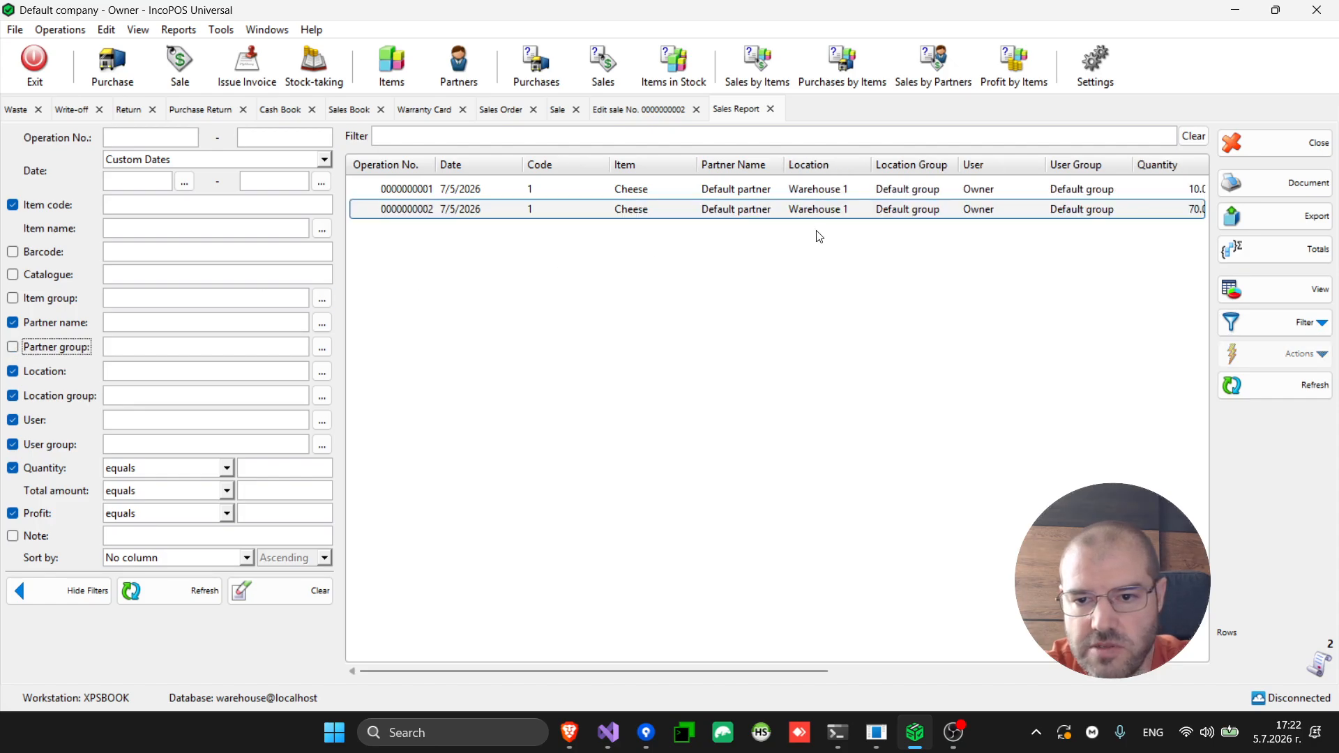
pyautogui.click(13, 396)
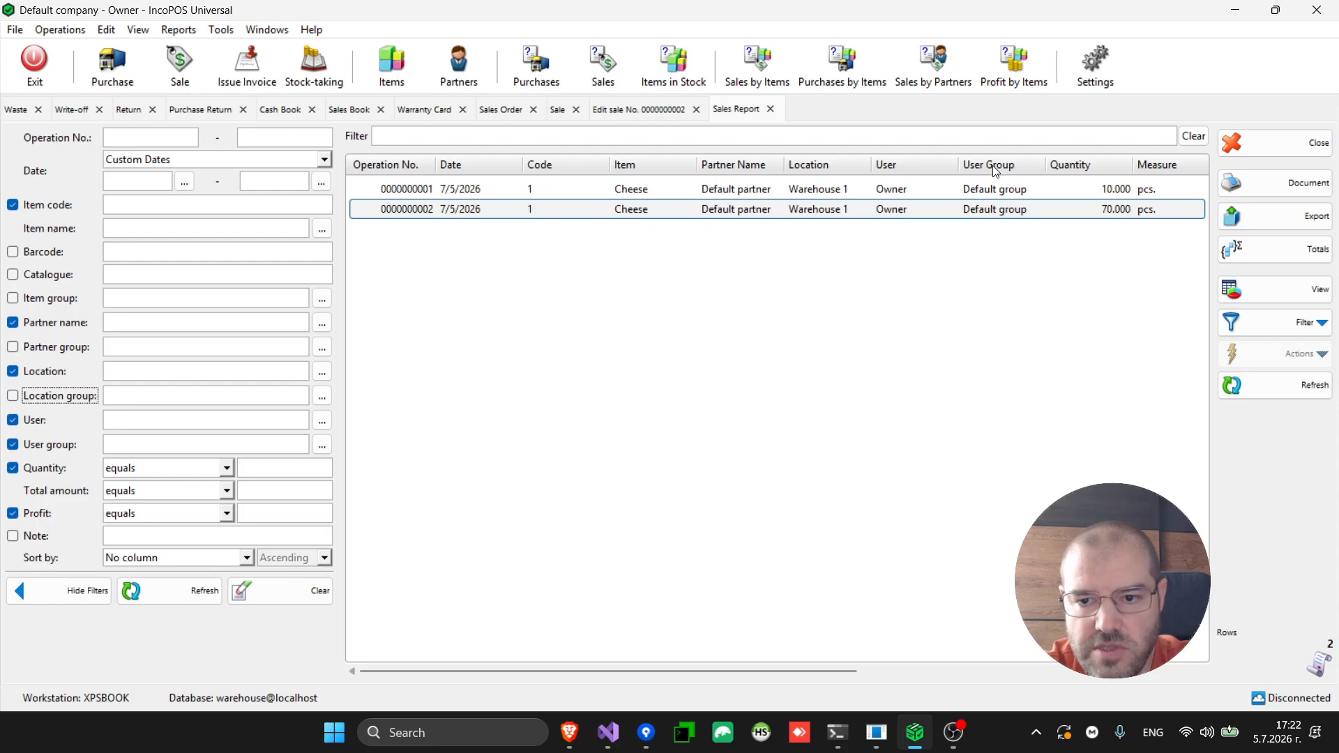
pyautogui.click(13, 445)
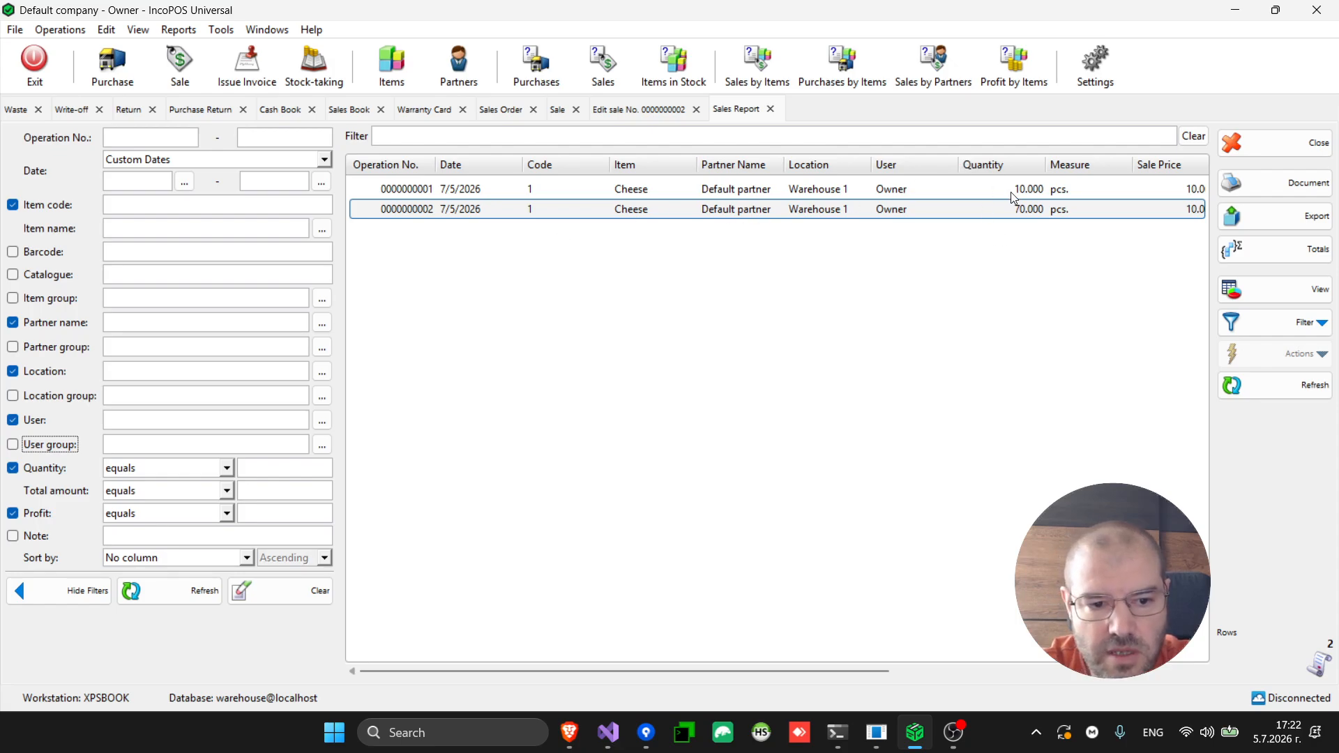
# Filter the report to Quantity more than 50 and refresh the results
pyautogui.click(227, 468)
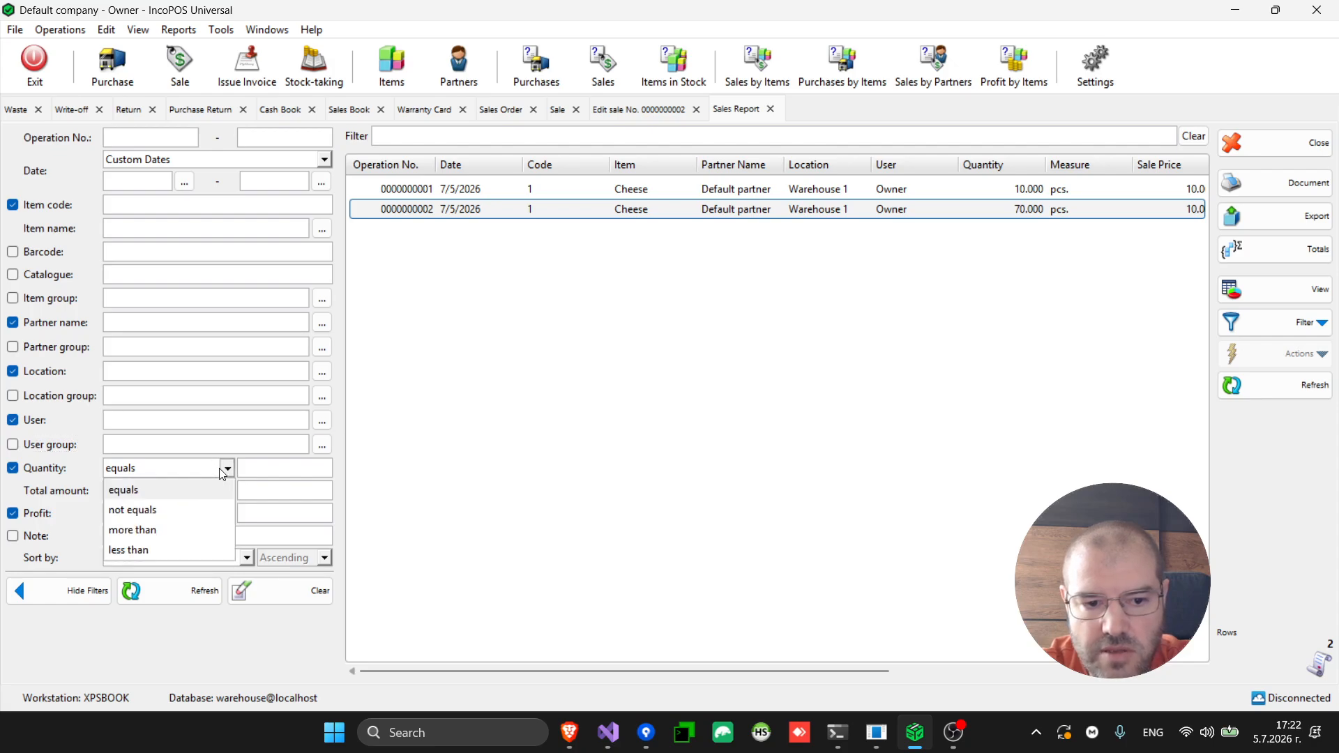
pyautogui.click(171, 530)
pyautogui.click(277, 469)
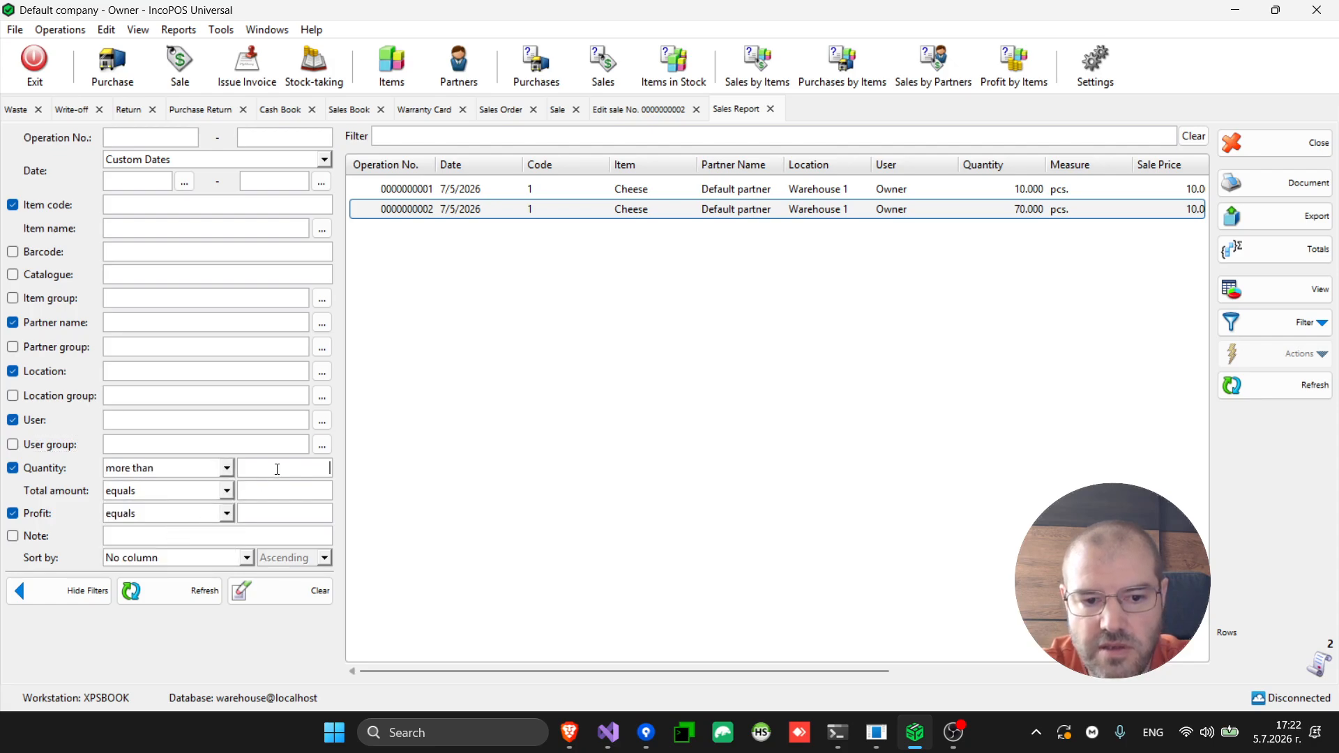
pyautogui.write('50')
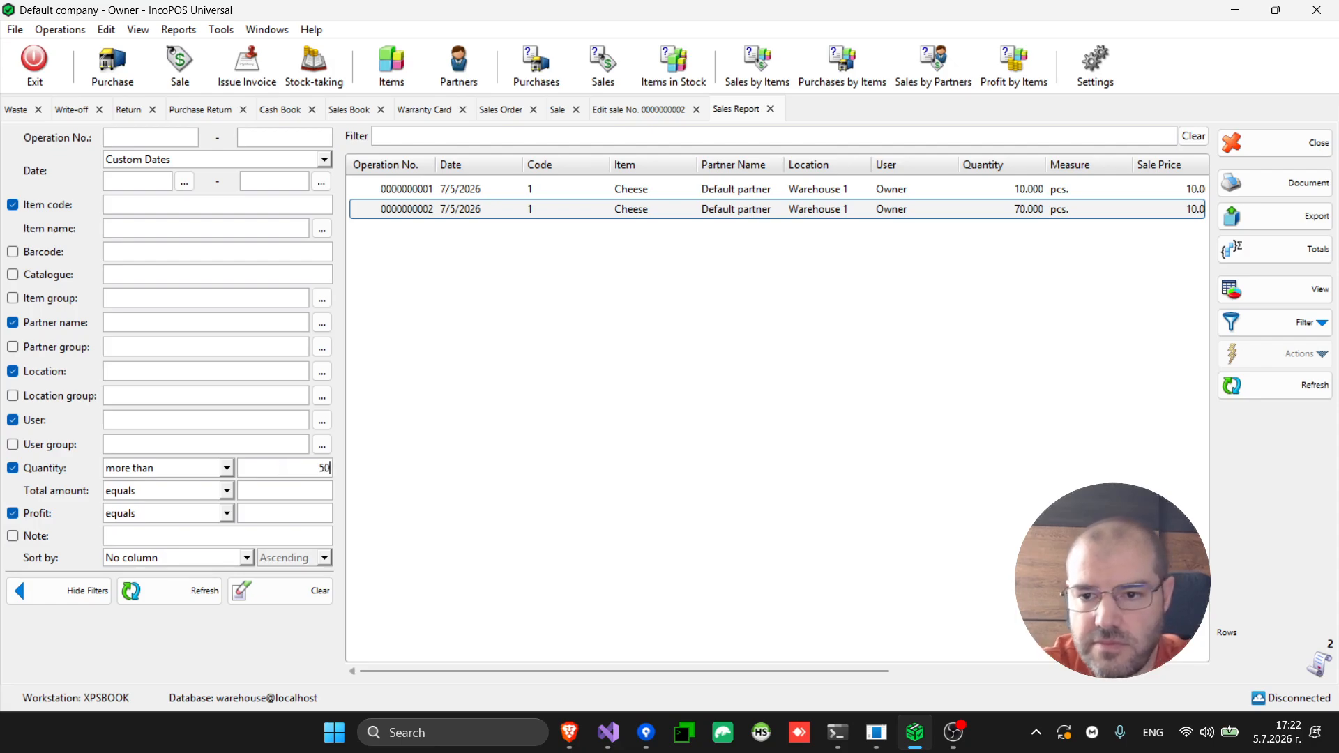
pyautogui.click(161, 597)
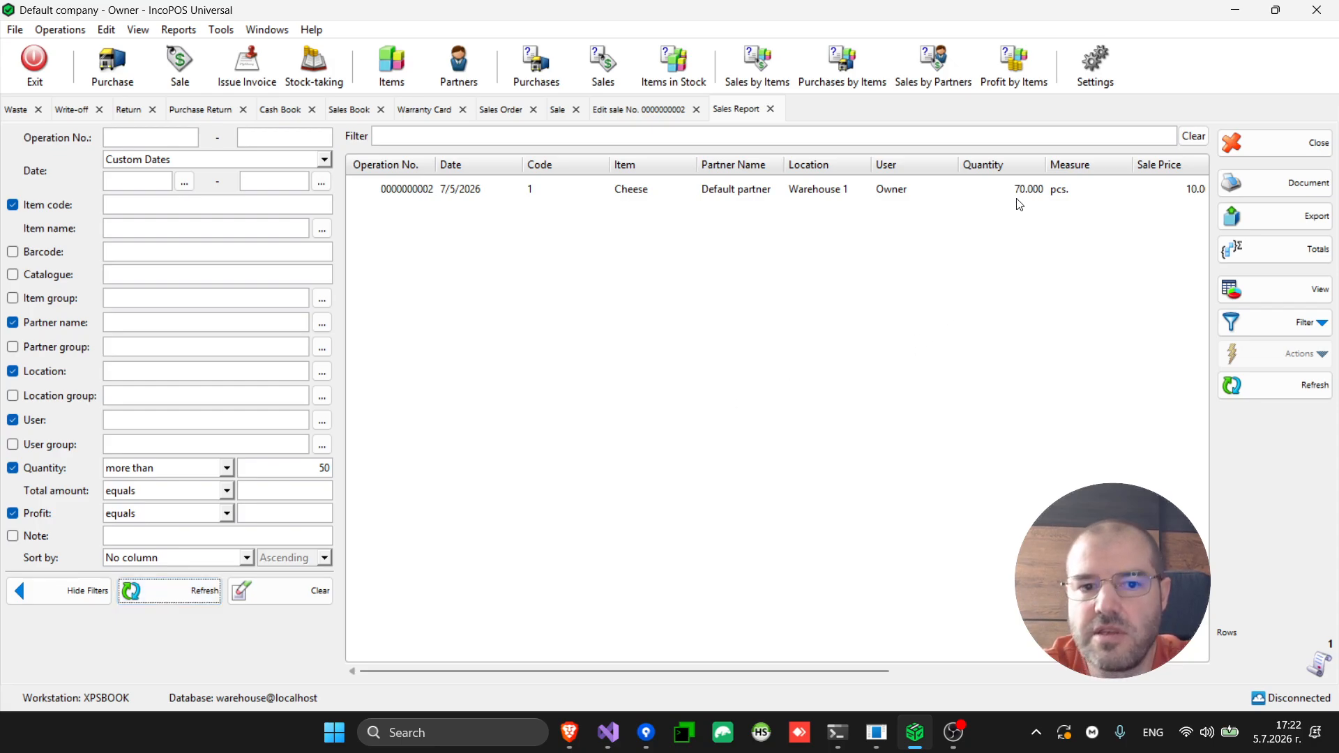
pyautogui.click(180, 30)
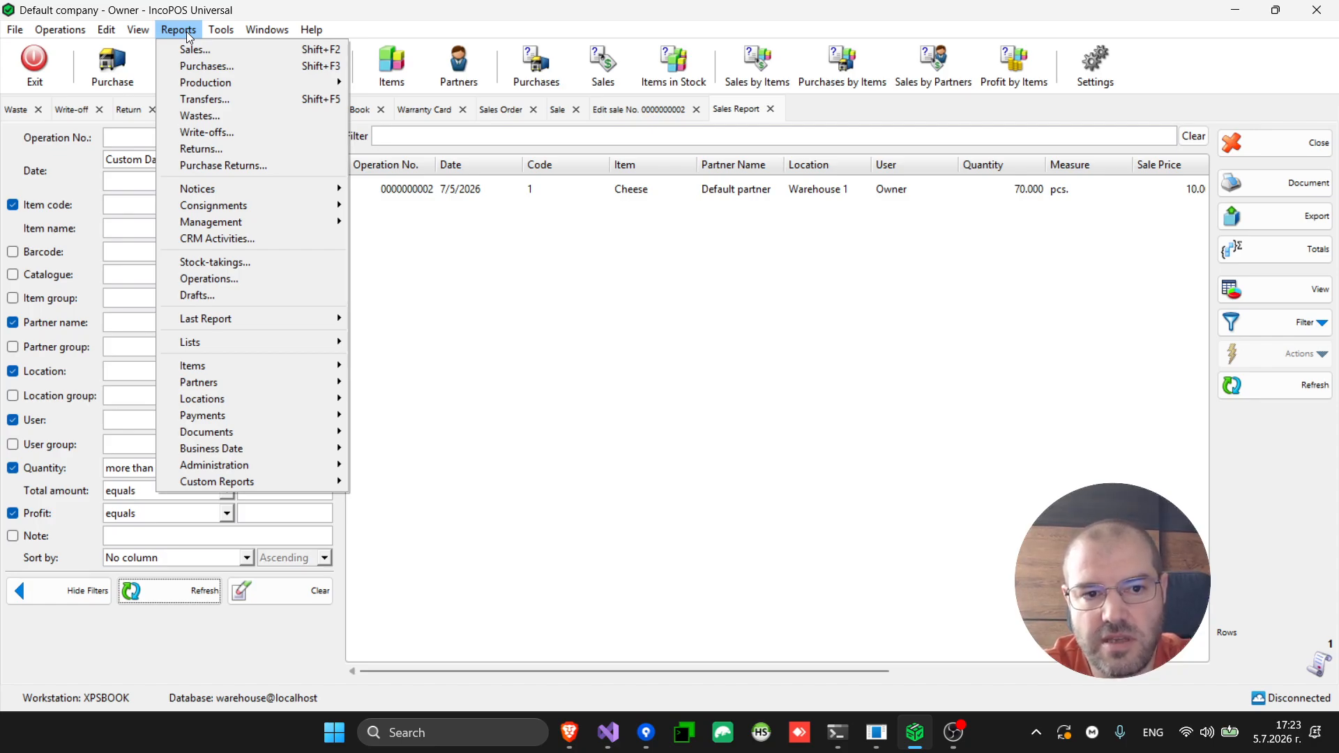
pyautogui.click(189, 31)
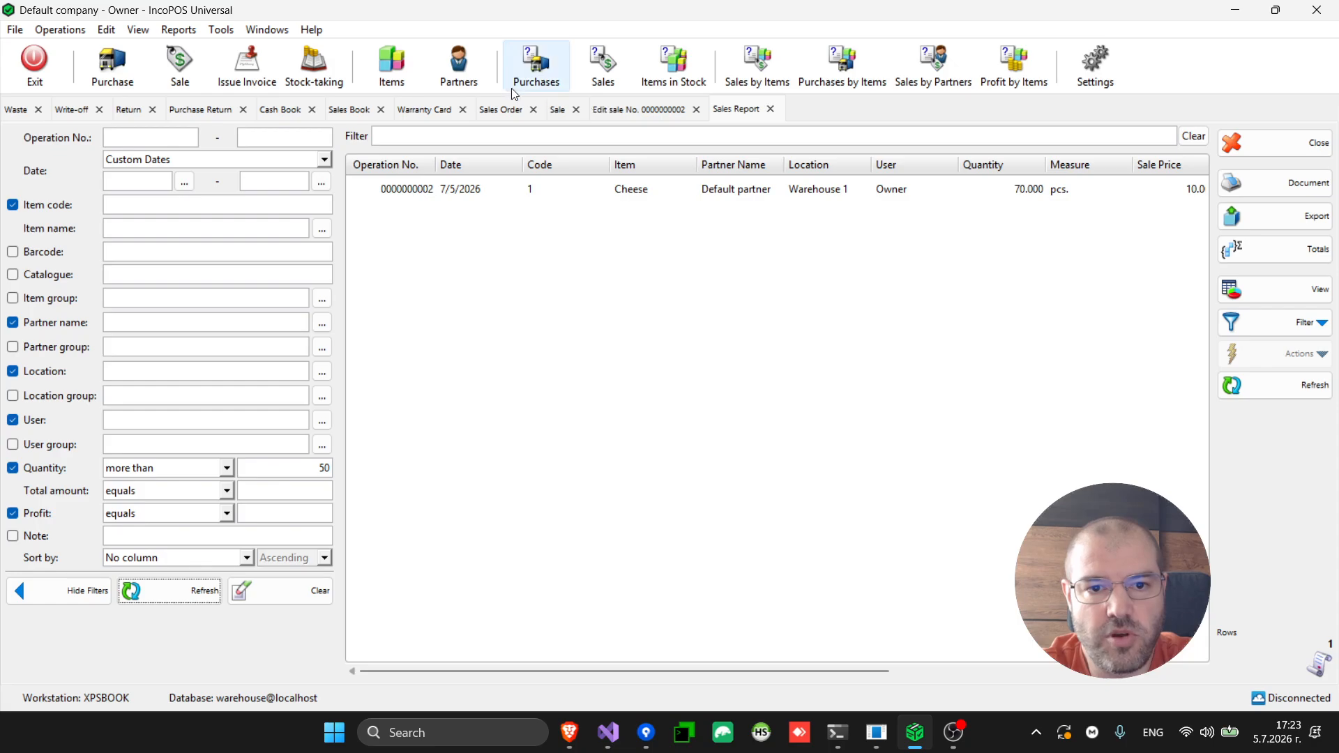
pyautogui.click(464, 80)
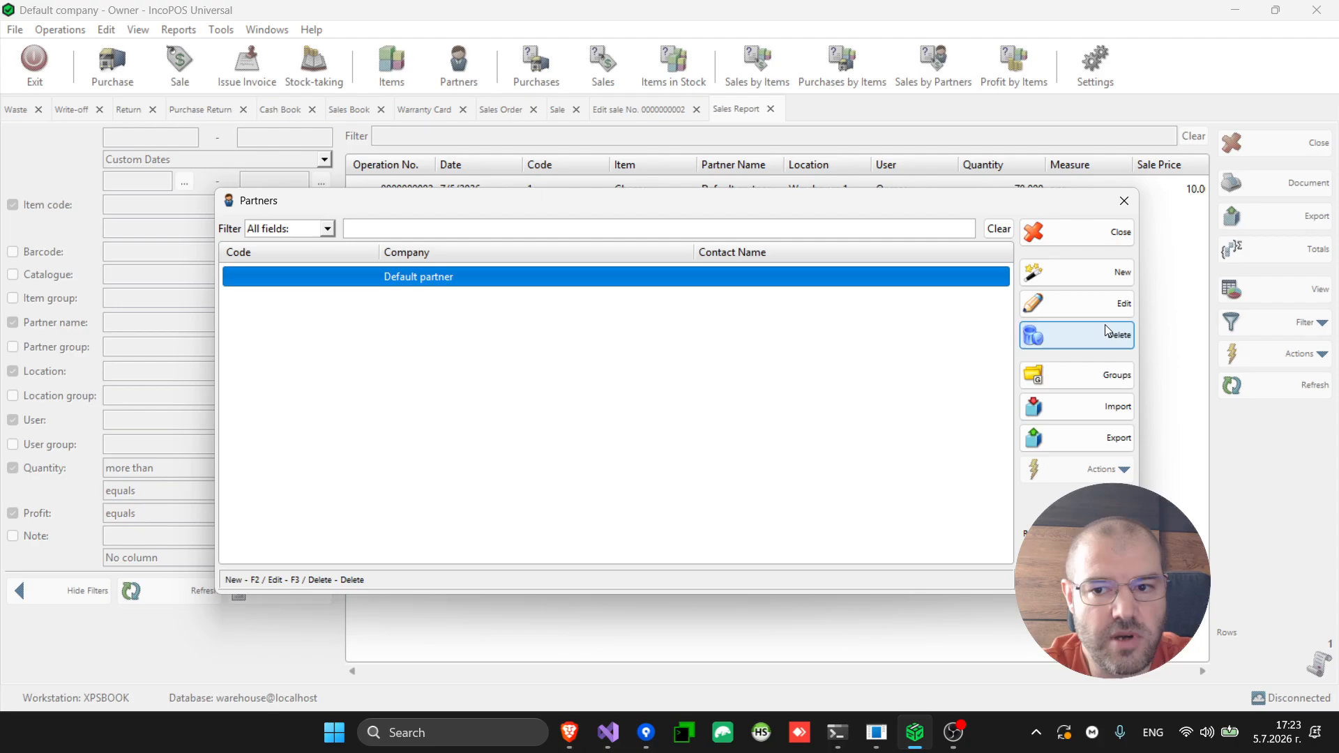
pyautogui.click(1126, 233)
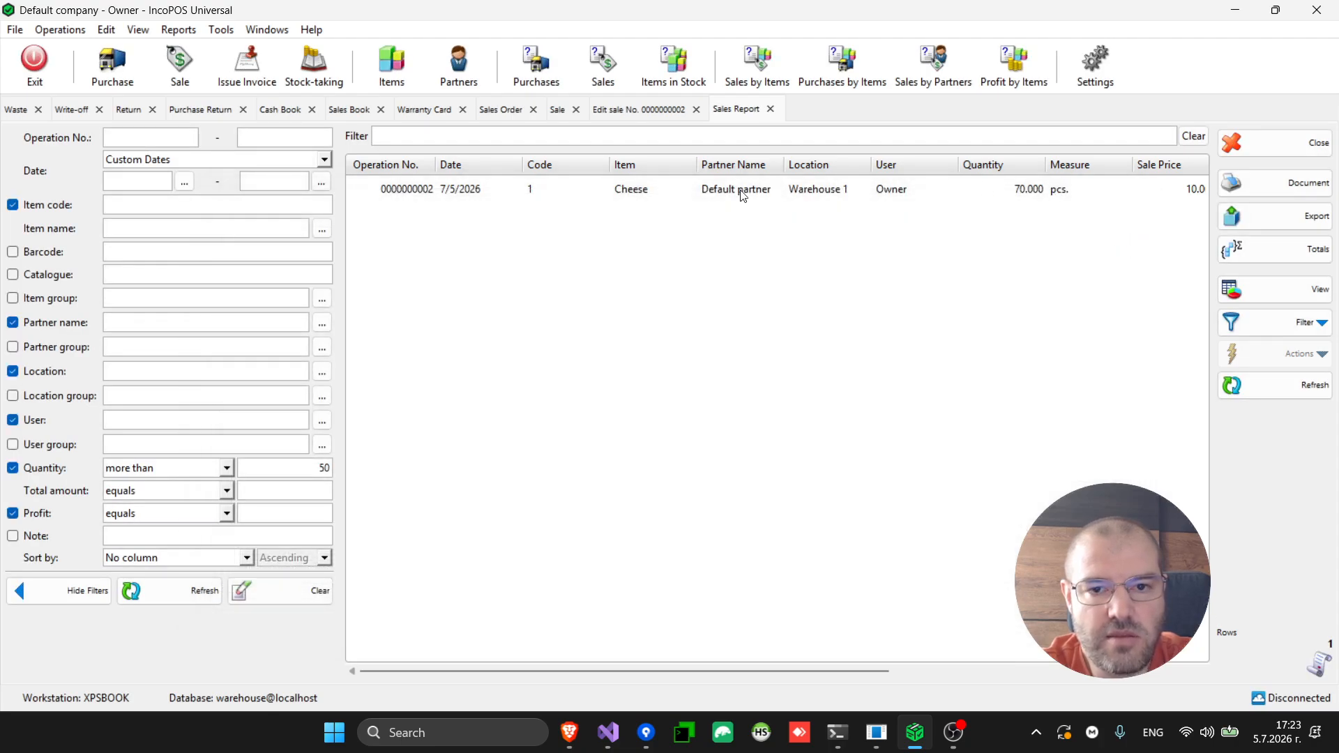